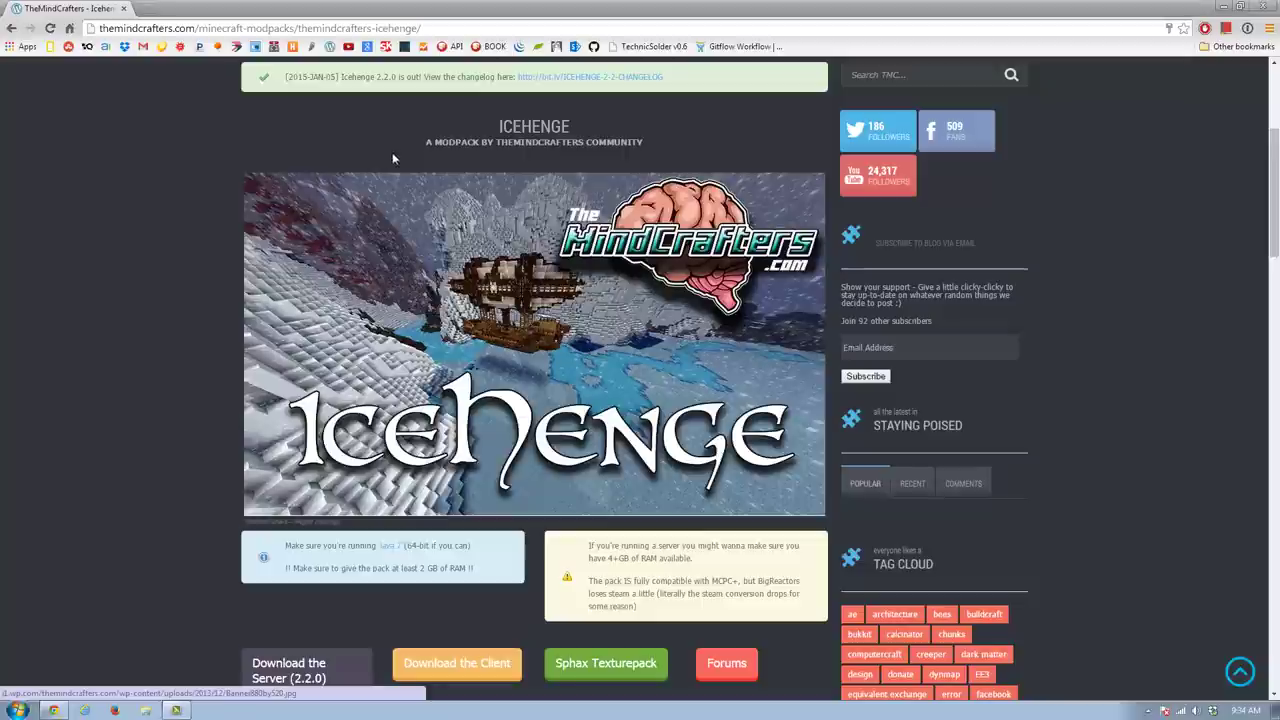
Load the themindcrafters.com home page
{"action": "scroll", "coordinate": [388, 155], "scroll_direction": "down", "scroll_amount": 2}
{"action": "scroll", "coordinate": [388, 155], "scroll_direction": "up", "scroll_amount": 4}
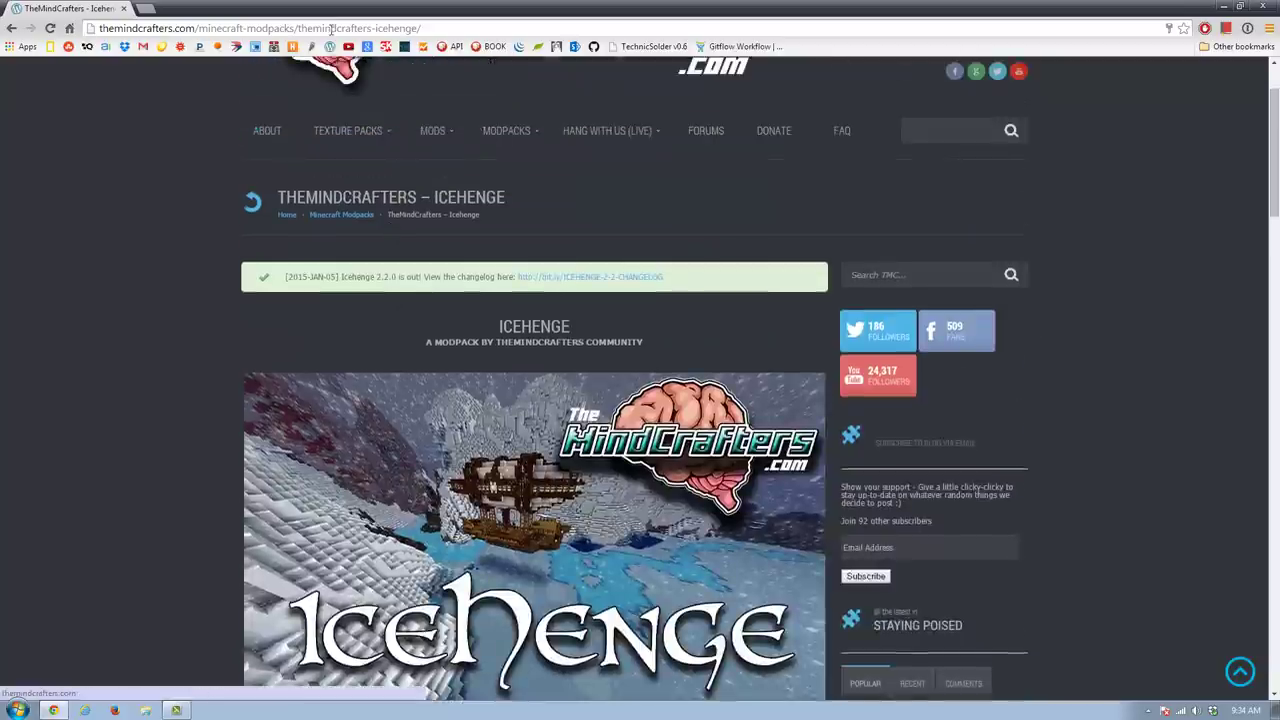
{"action": "left_click", "coordinate": [331, 29]}
{"action": "type", "text": "themindcrafters.com"}
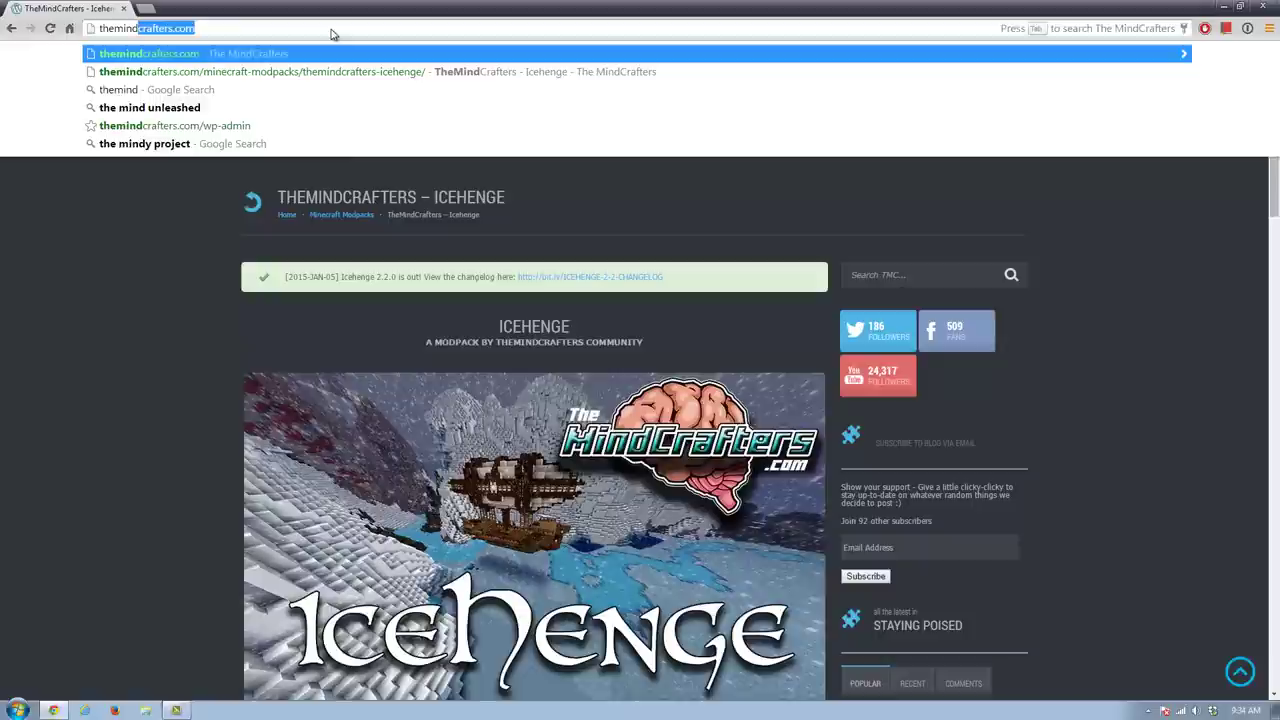
{"action": "key", "text": "Return"}
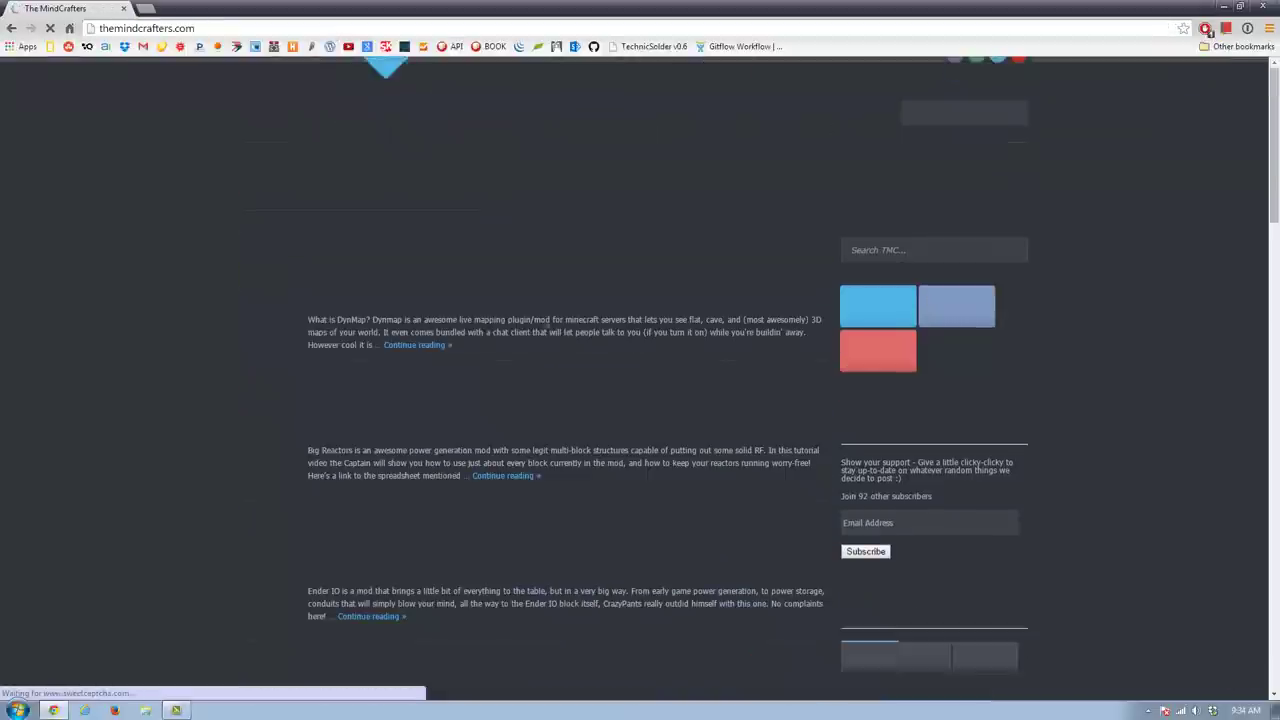
Open the TheMindCrafters – Icehenge modpack page from the site's list of modpacks
{"action": "mouse_move", "coordinate": [583, 288]}
{"action": "mouse_move", "coordinate": [508, 240]}
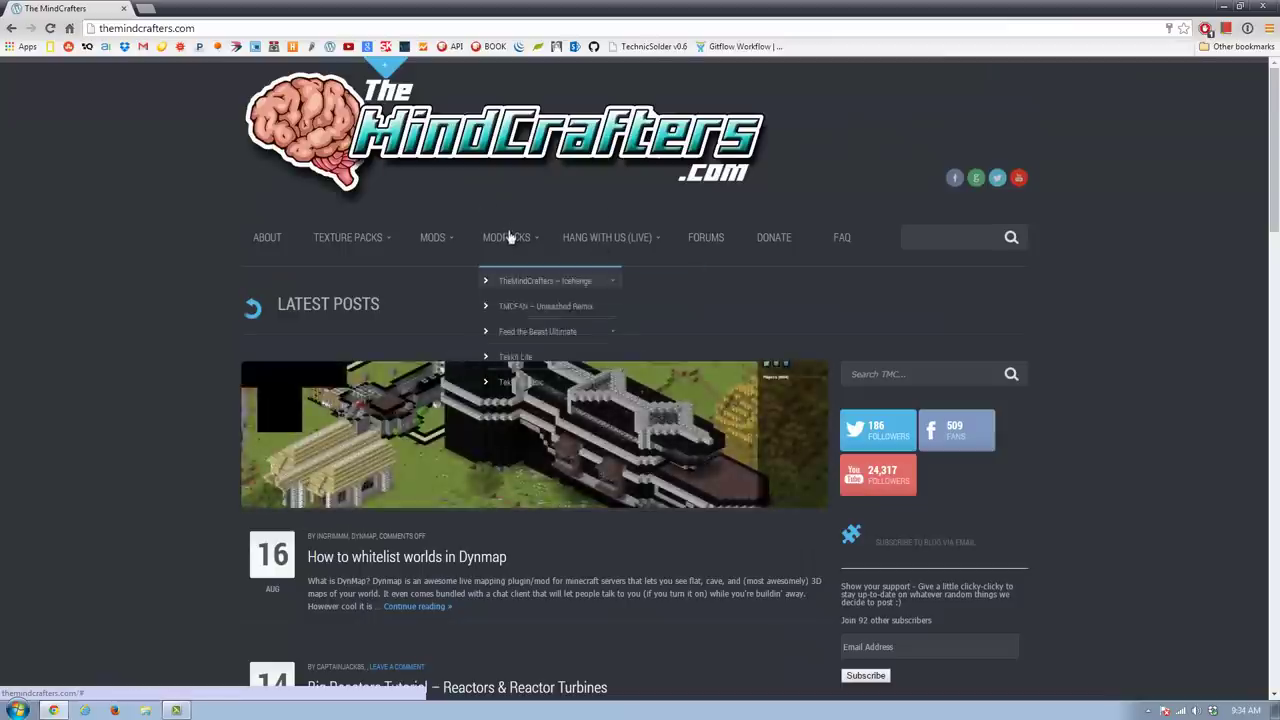
{"action": "mouse_move", "coordinate": [513, 280]}
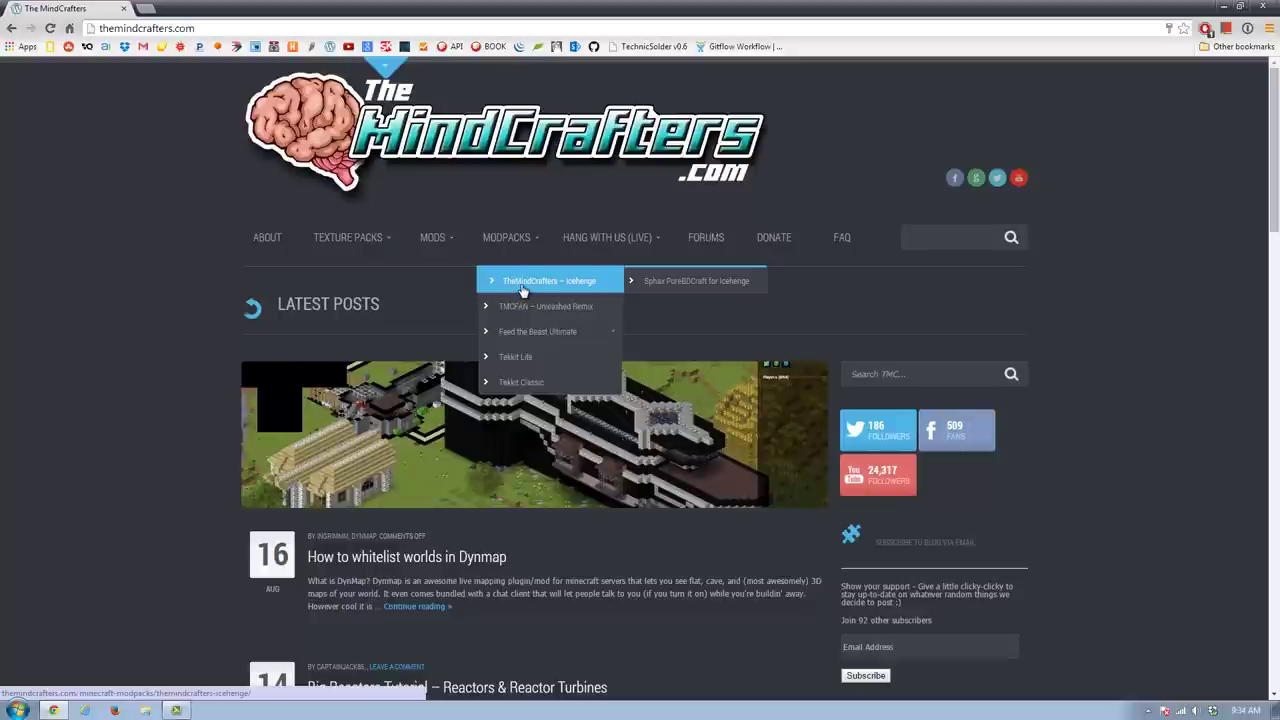
{"action": "left_click", "coordinate": [520, 287]}
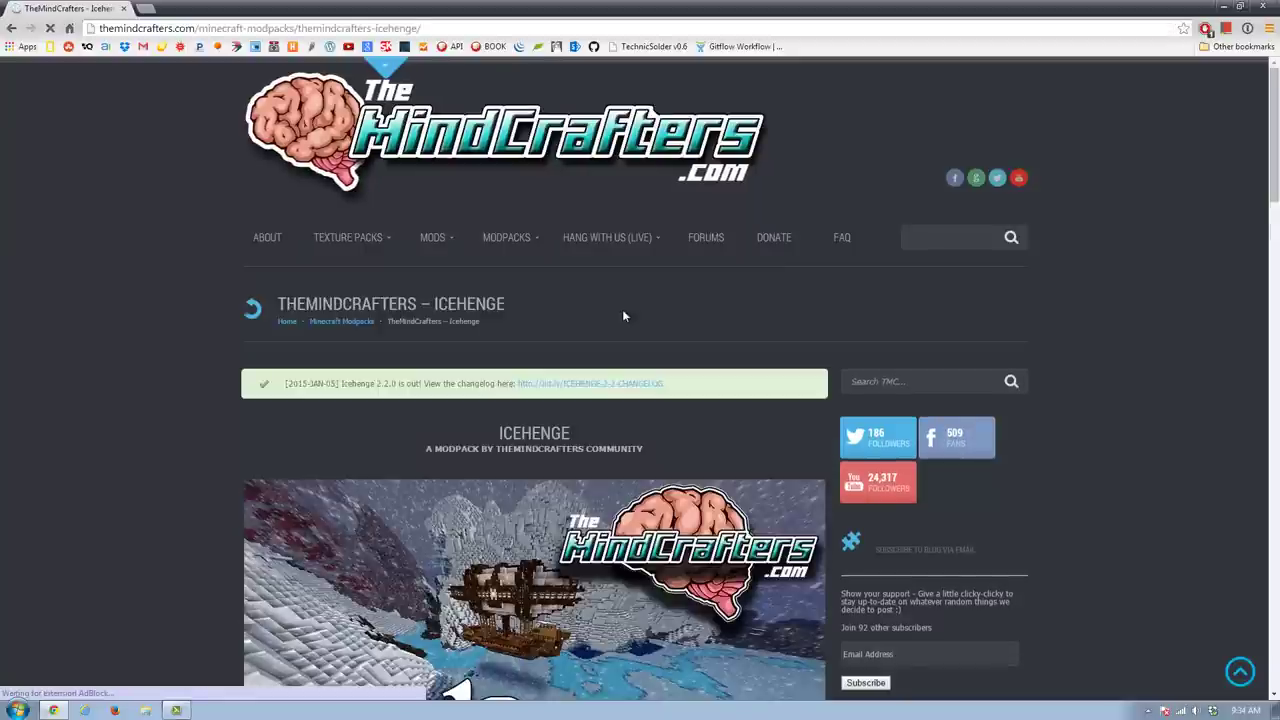
Expand the V2.2 changelog on the Icehenge page and open its linked changelog post on the forum
{"action": "scroll", "coordinate": [703, 373], "scroll_direction": "down", "scroll_amount": 1}
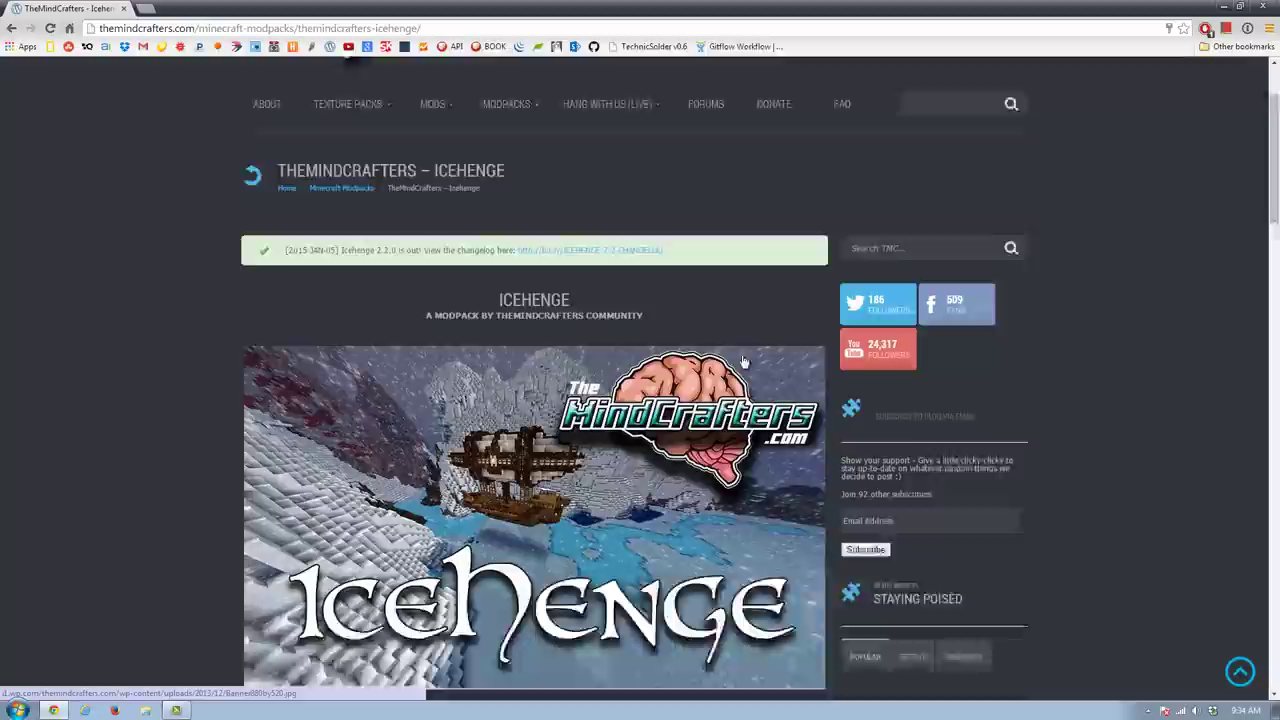
{"action": "scroll", "coordinate": [740, 390], "scroll_direction": "down", "scroll_amount": 2}
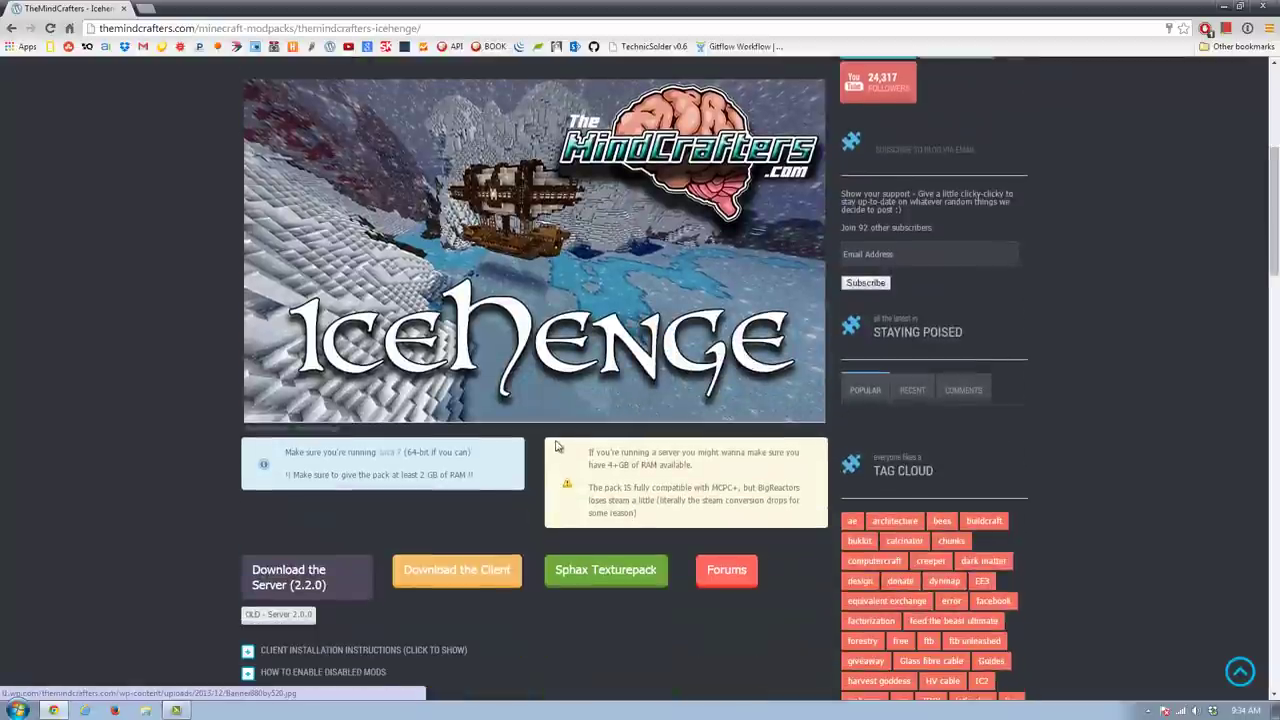
{"action": "scroll", "coordinate": [780, 470], "scroll_direction": "up", "scroll_amount": 2}
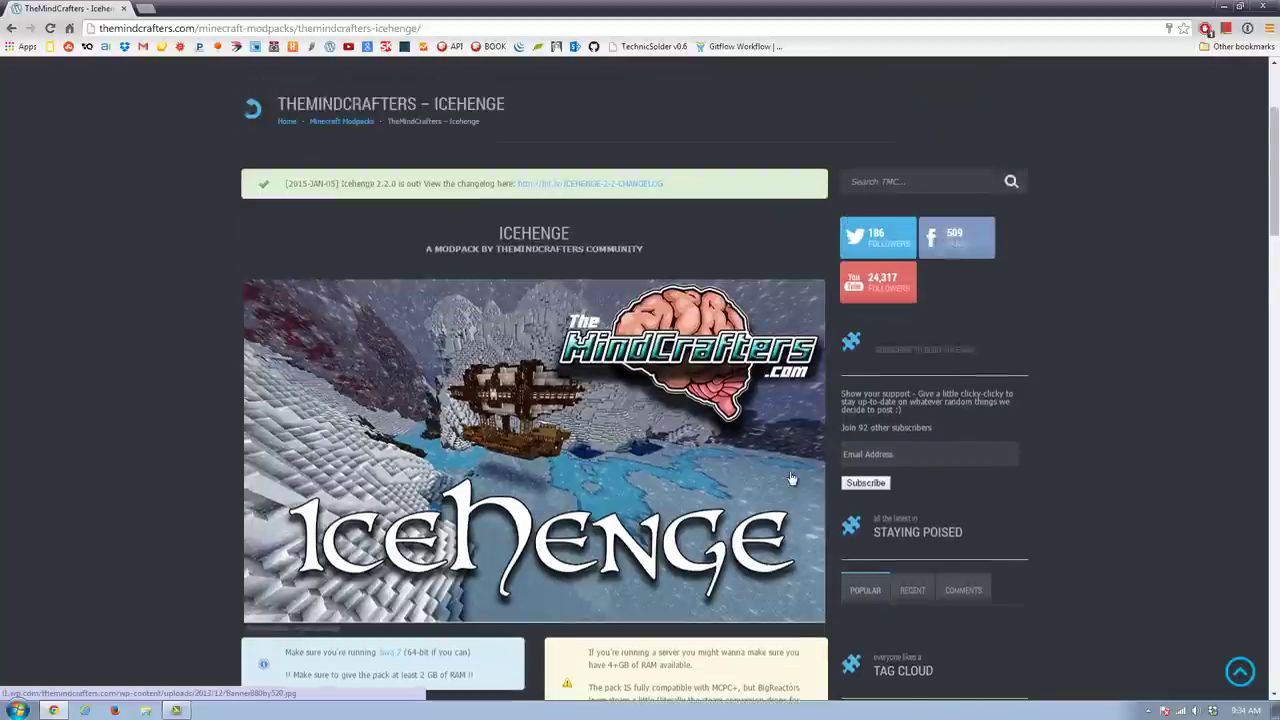
{"action": "scroll", "coordinate": [789, 470], "scroll_direction": "down", "scroll_amount": 3}
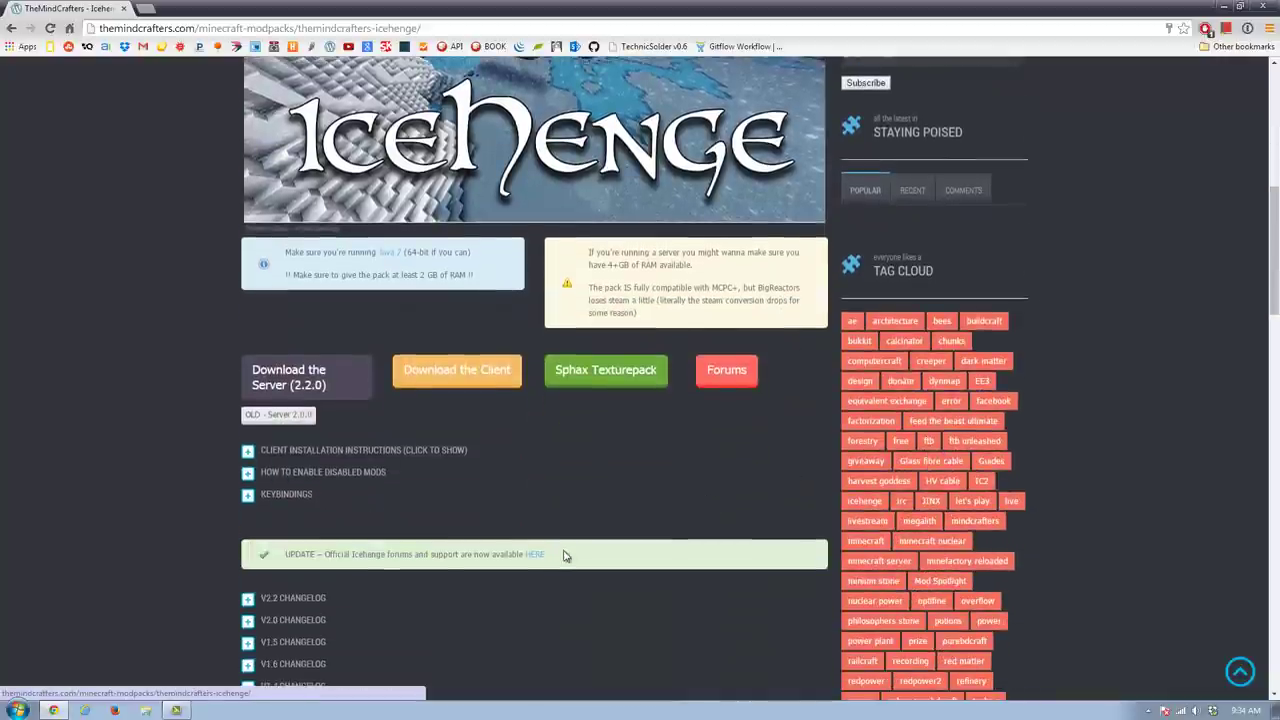
{"action": "scroll", "coordinate": [302, 600], "scroll_direction": "down", "scroll_amount": 1}
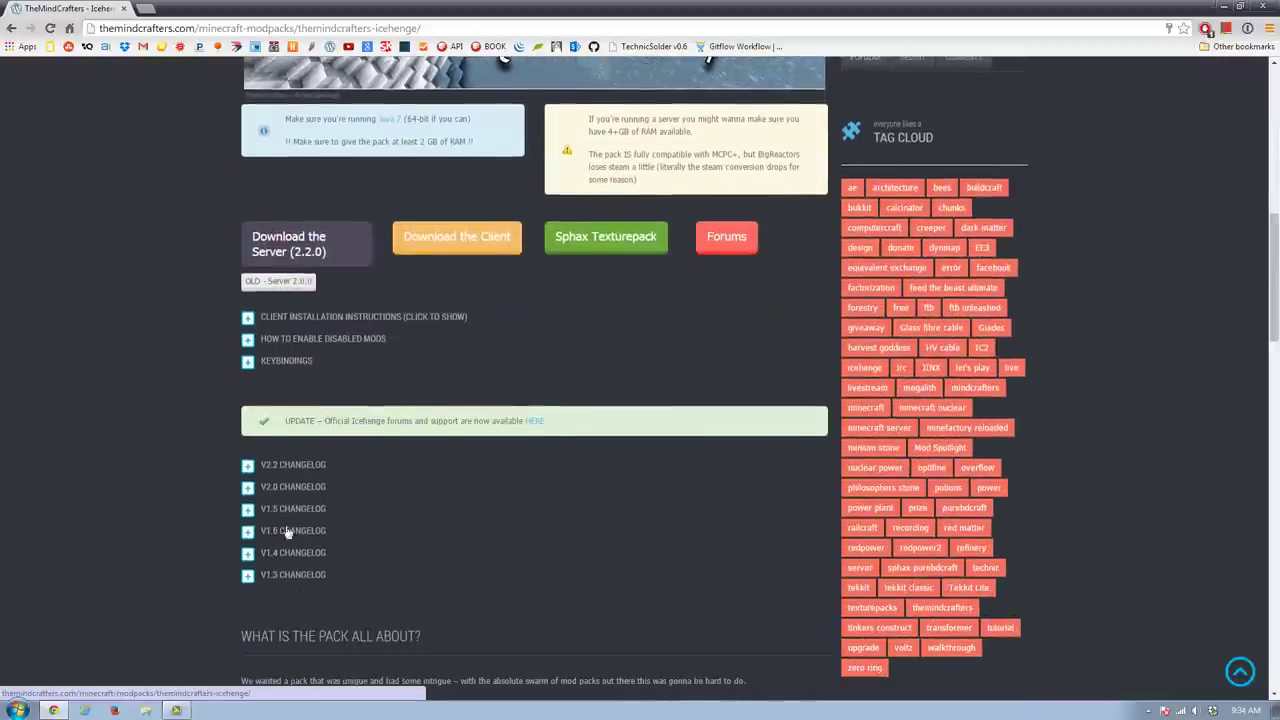
{"action": "left_click", "coordinate": [282, 465]}
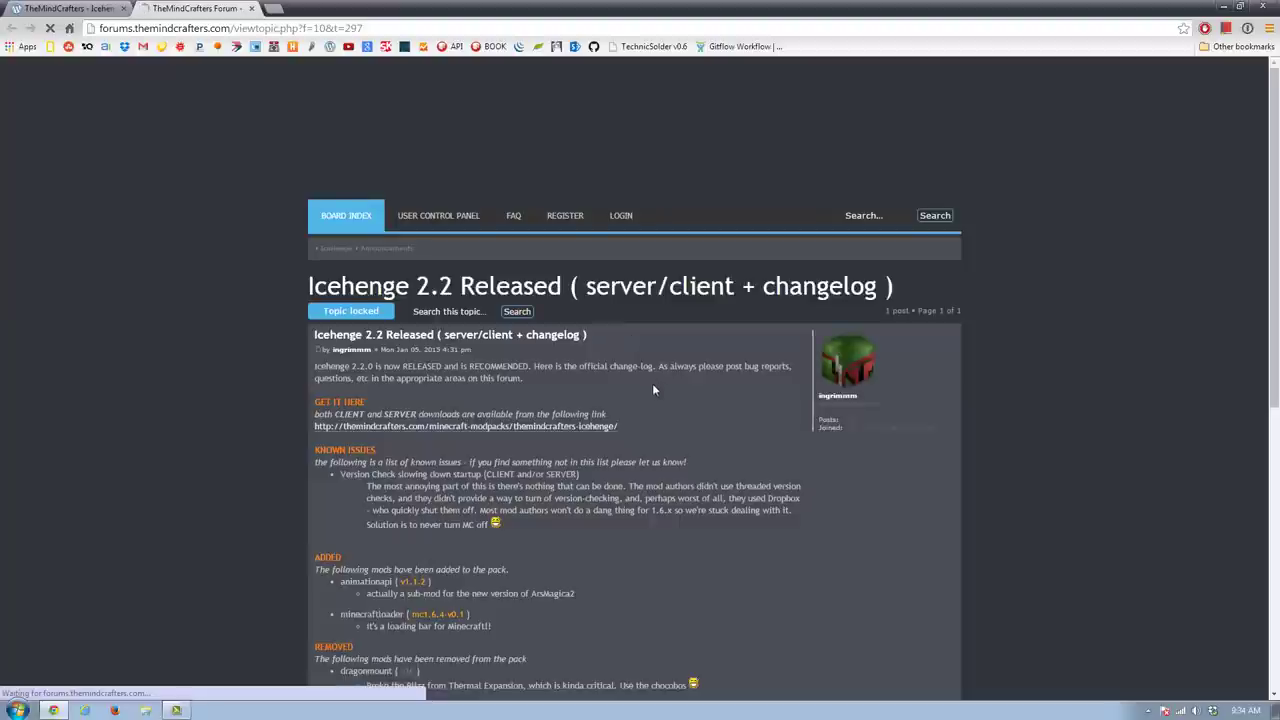
Read the known issues and the added, removed and updated mods in the Icehenge 2.2 post, and close its tab
{"action": "scroll", "coordinate": [655, 380], "scroll_direction": "down", "scroll_amount": 3}
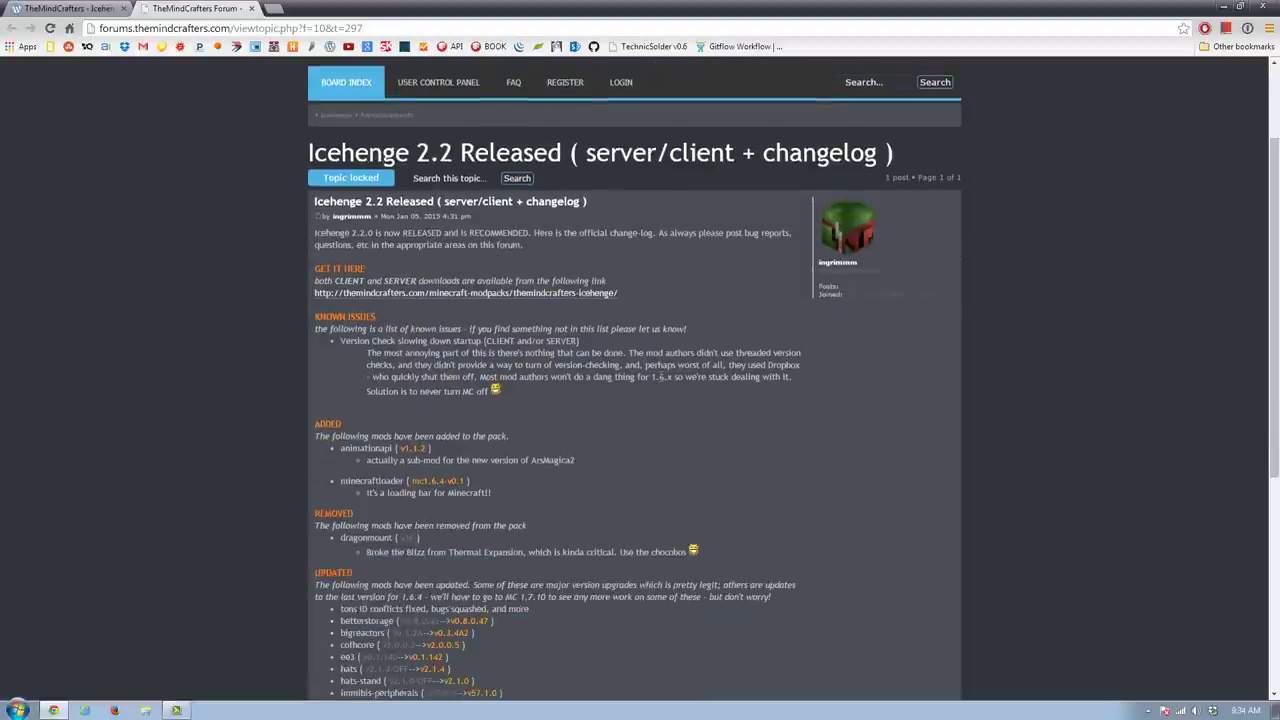
{"action": "scroll", "coordinate": [683, 380], "scroll_direction": "up", "scroll_amount": 1}
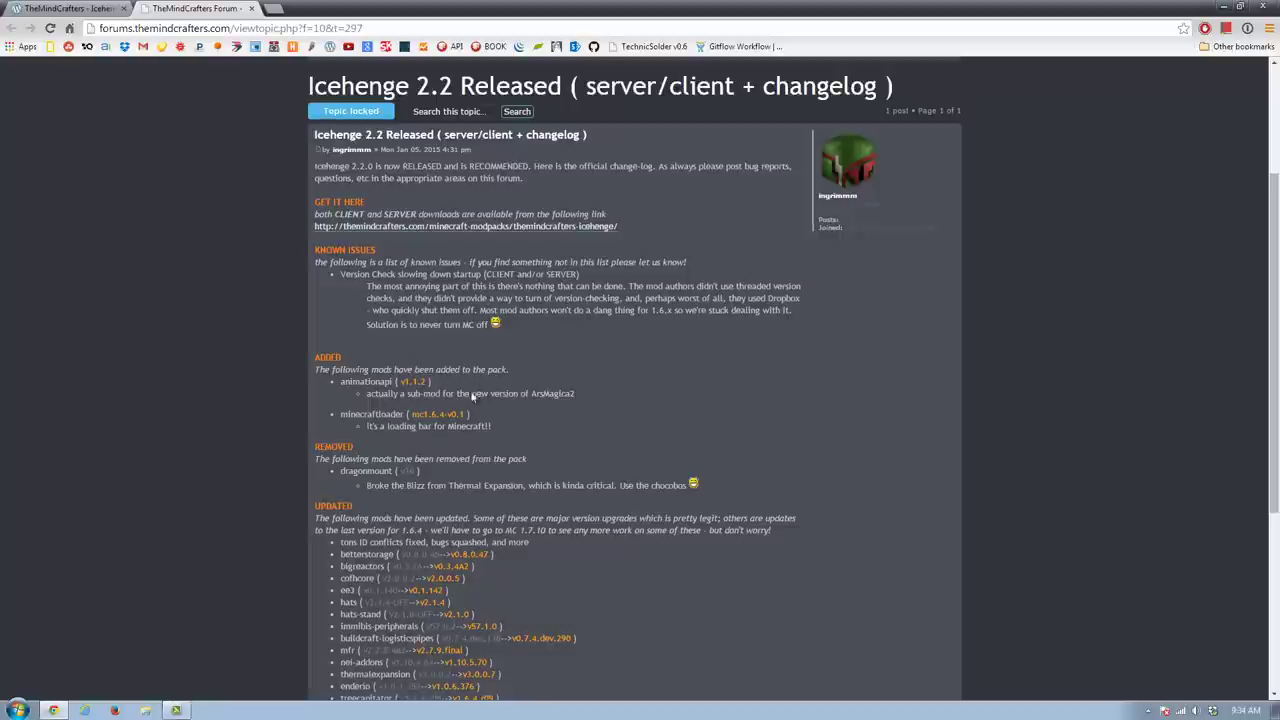
{"action": "scroll", "coordinate": [524, 415], "scroll_direction": "down", "scroll_amount": 1}
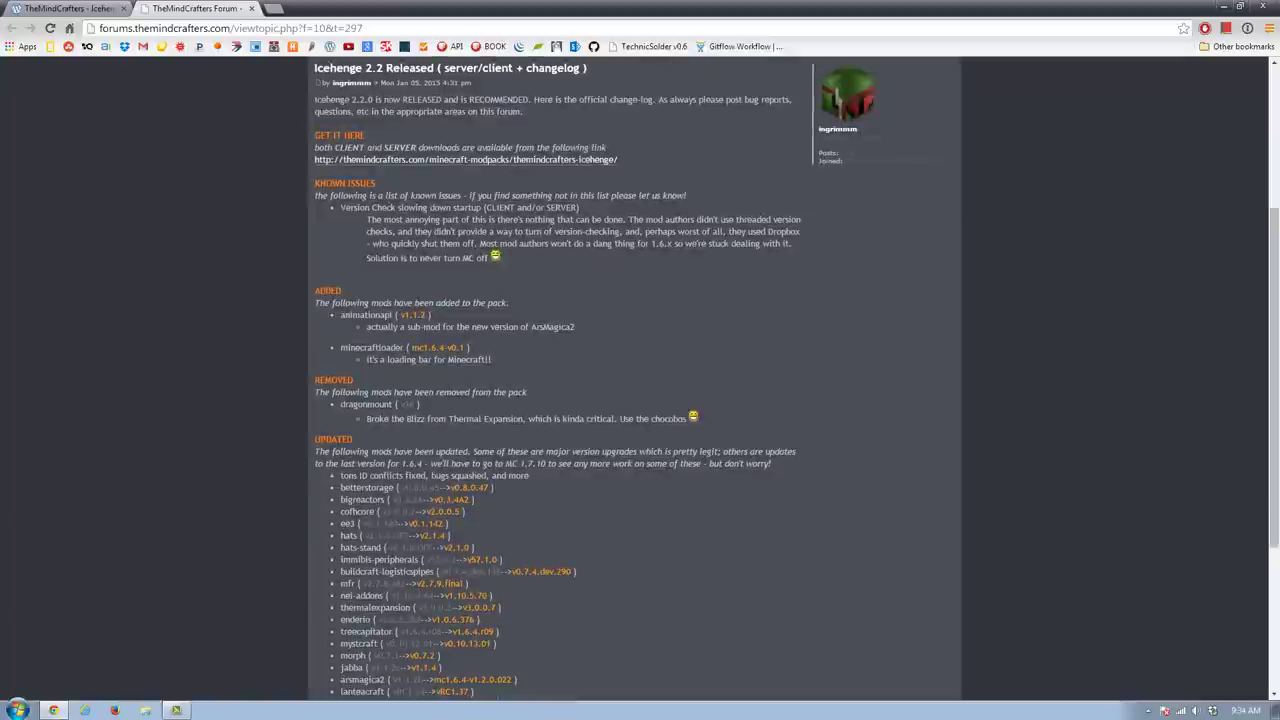
{"action": "double_click", "coordinate": [365, 404]}
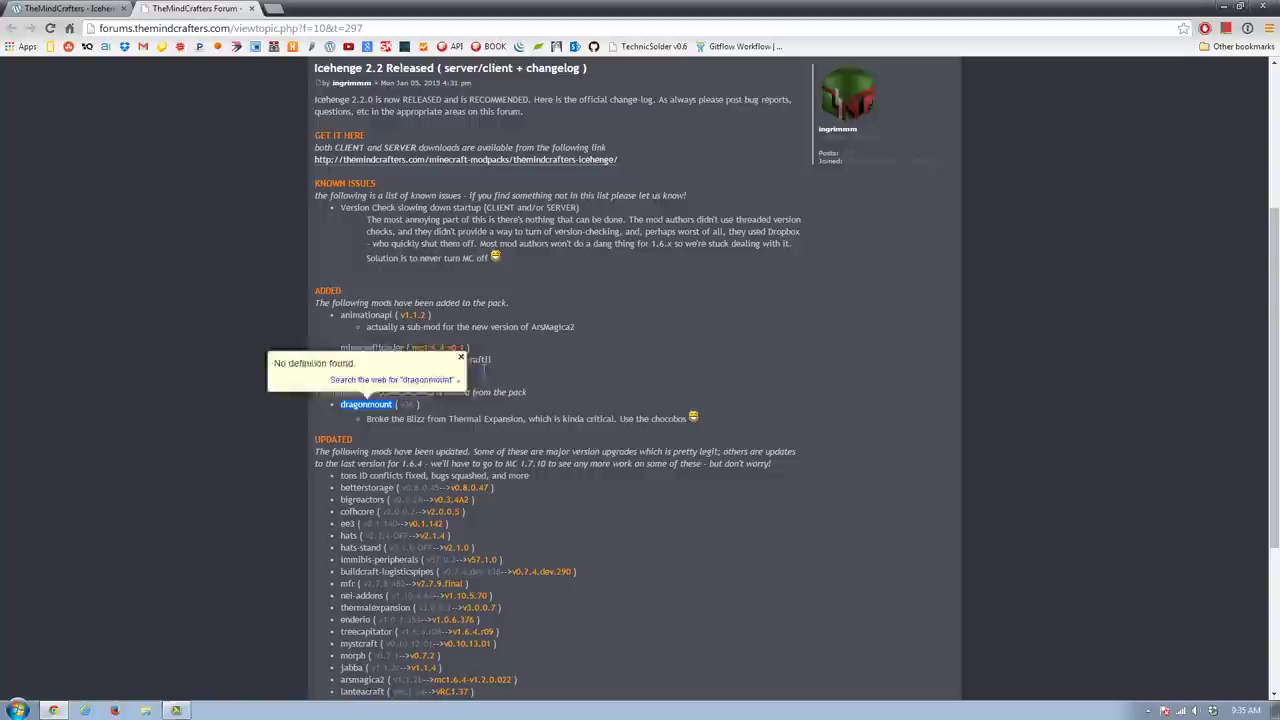
{"action": "left_click", "coordinate": [553, 414]}
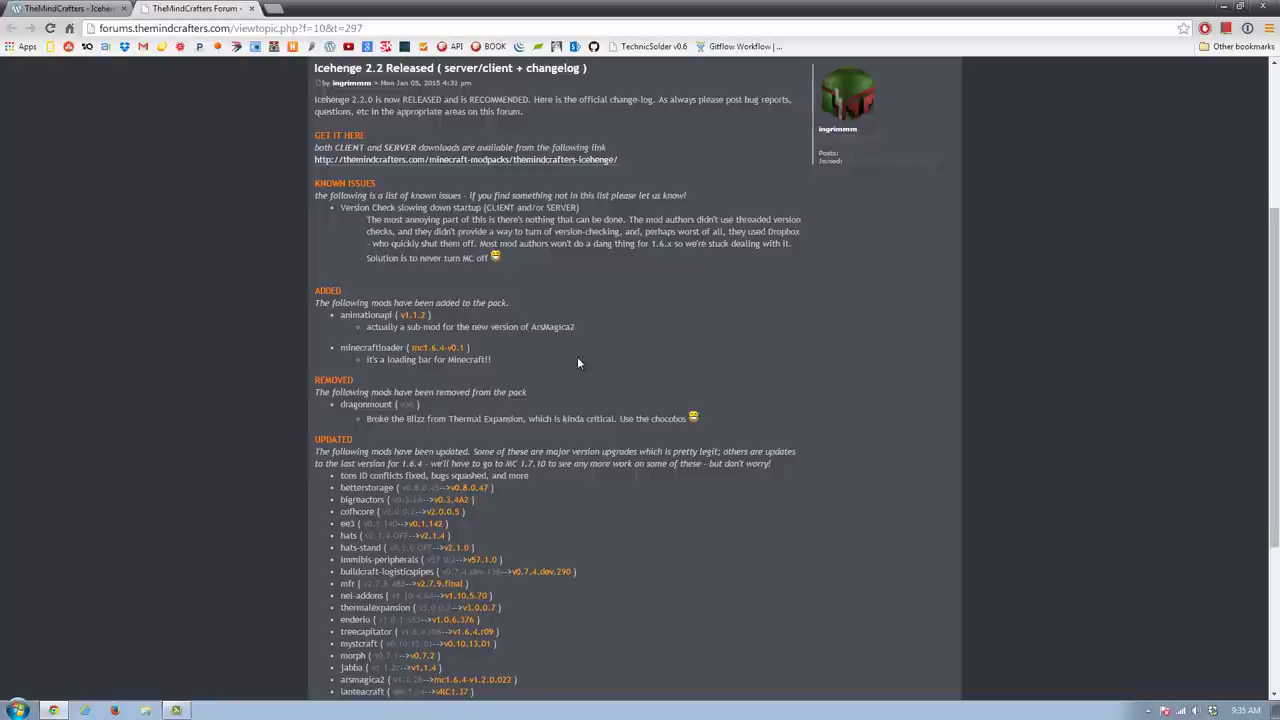
{"action": "scroll", "coordinate": [479, 440], "scroll_direction": "down", "scroll_amount": 3}
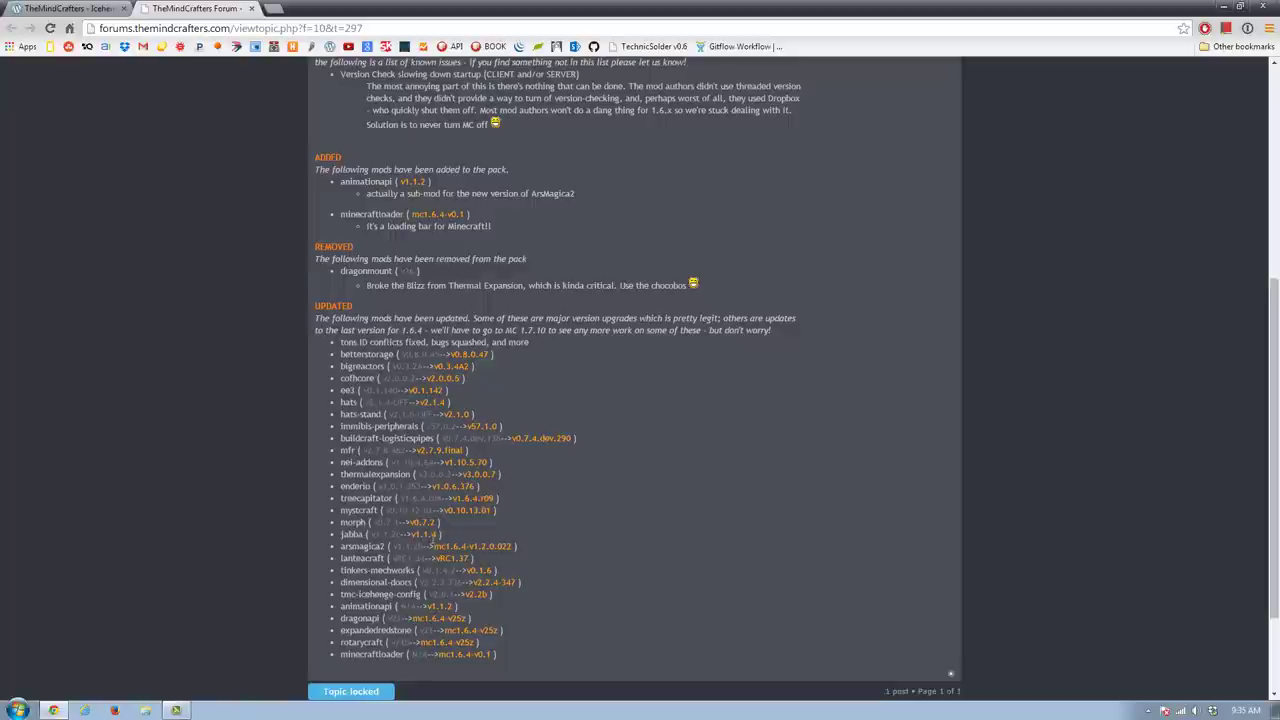
{"action": "scroll", "coordinate": [432, 537], "scroll_direction": "down", "scroll_amount": 2}
{"action": "scroll", "coordinate": [500, 456], "scroll_direction": "up", "scroll_amount": 3}
{"action": "scroll", "coordinate": [498, 450], "scroll_direction": "up", "scroll_amount": 2}
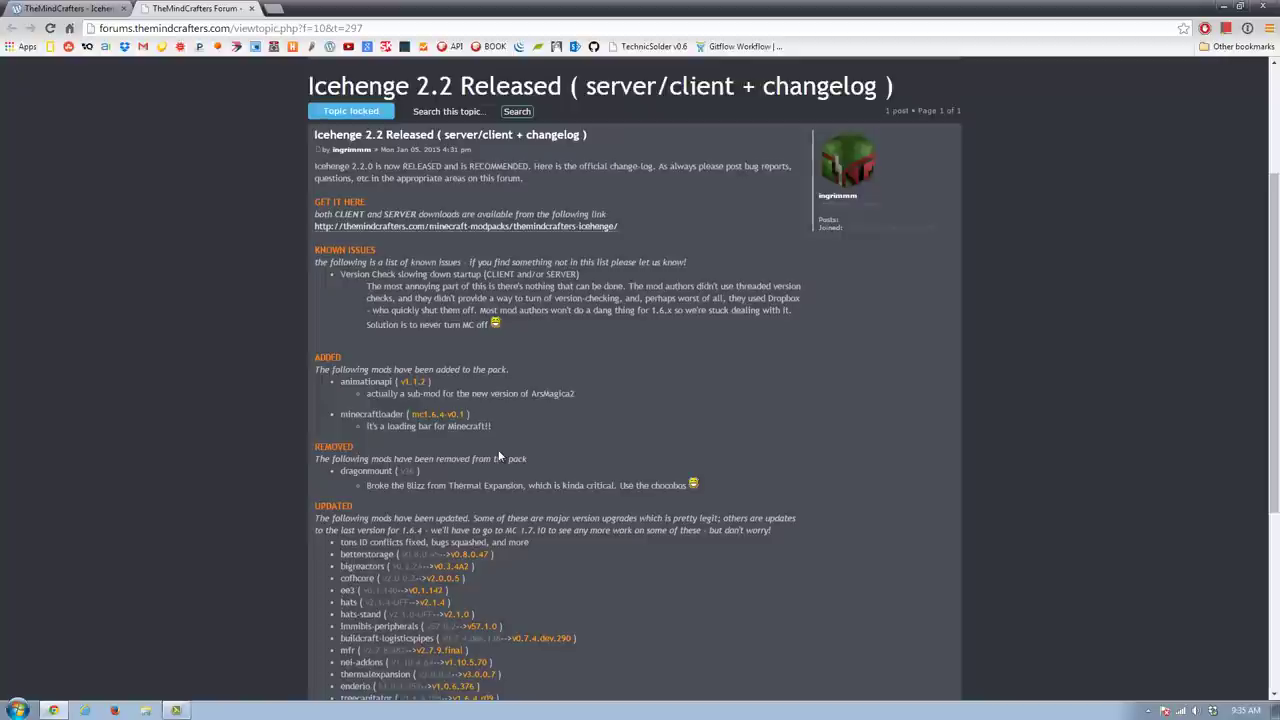
{"action": "scroll", "coordinate": [560, 455], "scroll_direction": "down", "scroll_amount": 5}
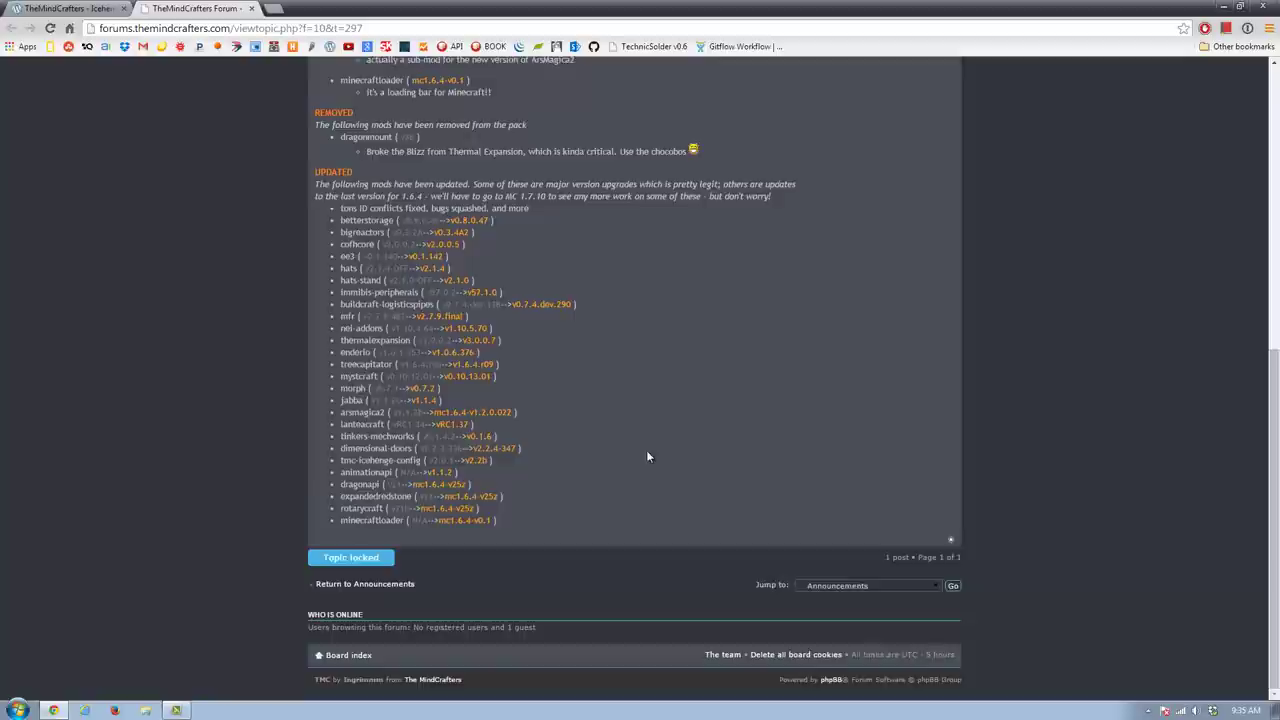
{"action": "scroll", "coordinate": [648, 455], "scroll_direction": "up", "scroll_amount": 2}
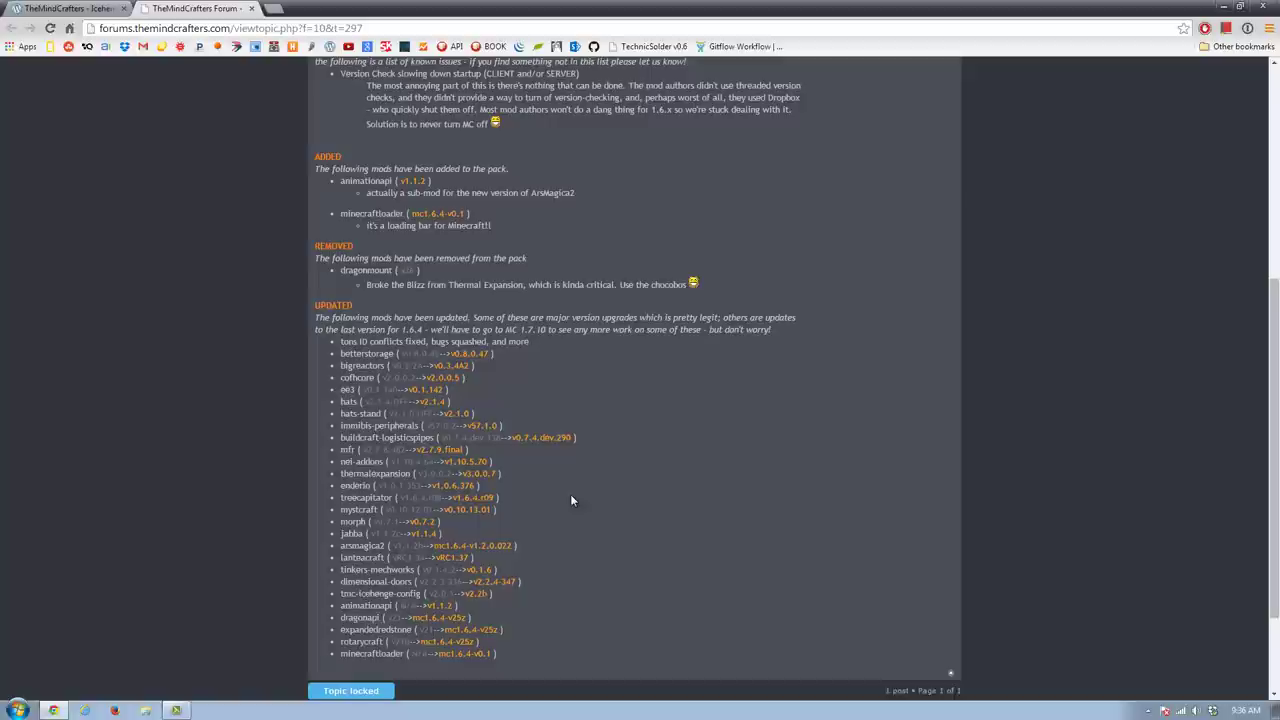
{"action": "scroll", "coordinate": [572, 500], "scroll_direction": "down", "scroll_amount": 2}
{"action": "scroll", "coordinate": [572, 500], "scroll_direction": "up", "scroll_amount": 2}
{"action": "scroll", "coordinate": [572, 500], "scroll_direction": "up", "scroll_amount": 2}
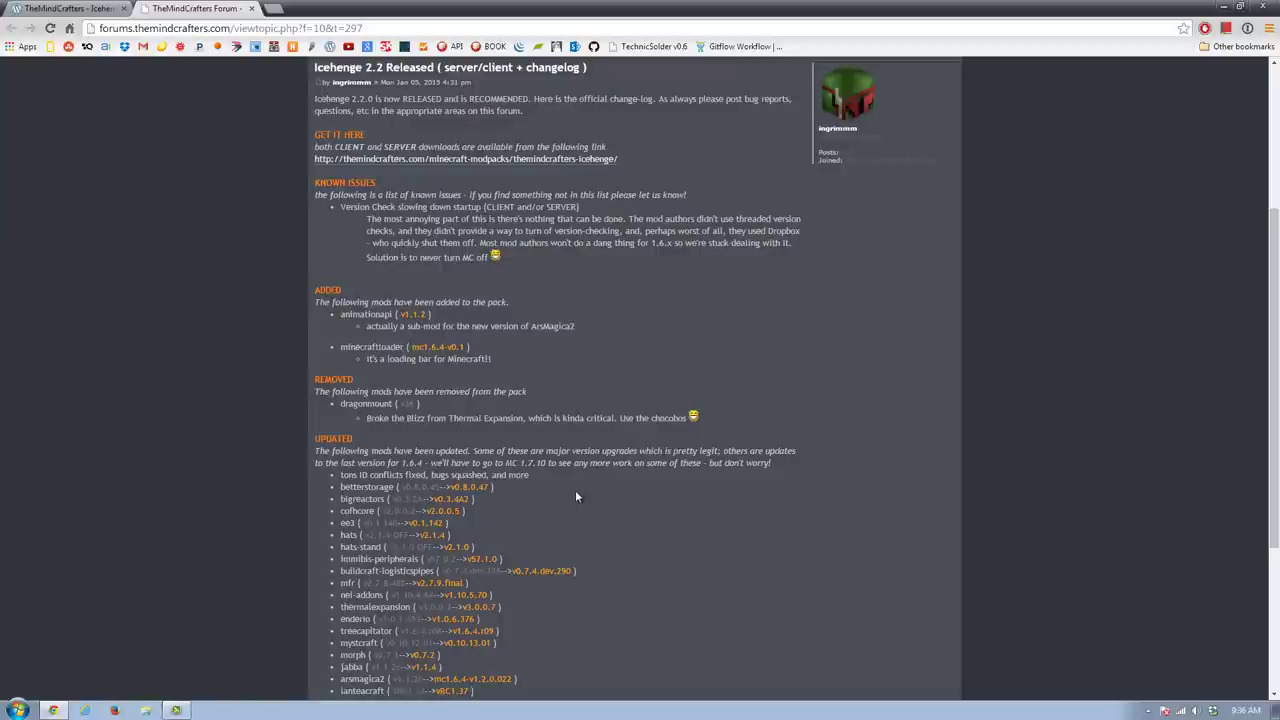
{"action": "scroll", "coordinate": [593, 483], "scroll_direction": "up", "scroll_amount": 2}
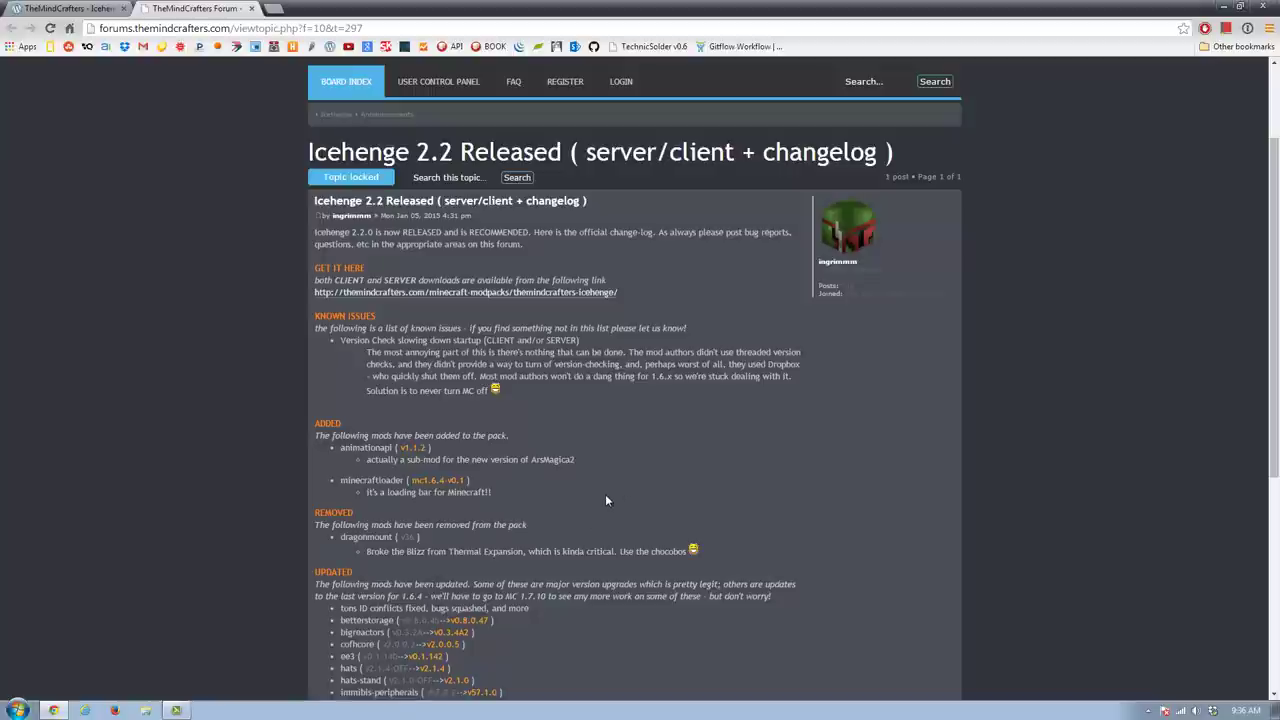
{"action": "key", "text": "ctrl+w"}
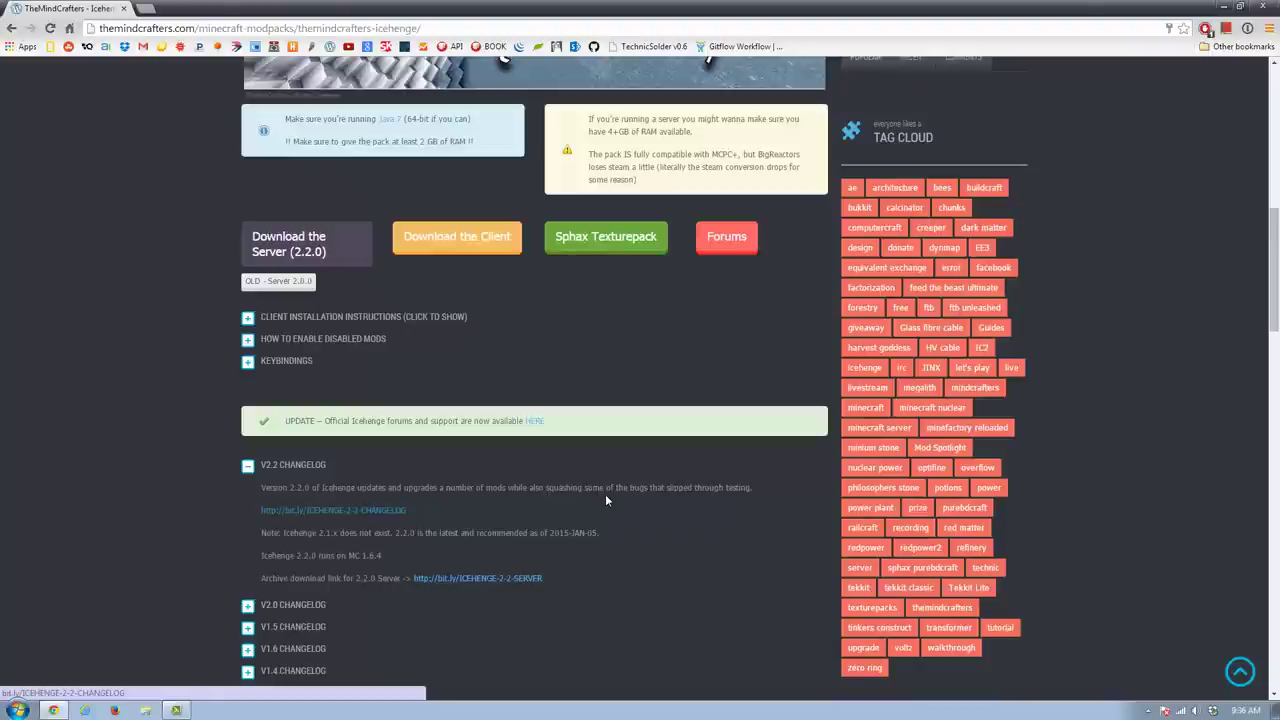
Download the Icehenge 2.2.0 server archive from its Dropbox page and show the zip in its download folder
{"action": "scroll", "coordinate": [458, 325], "scroll_direction": "down", "scroll_amount": 2}
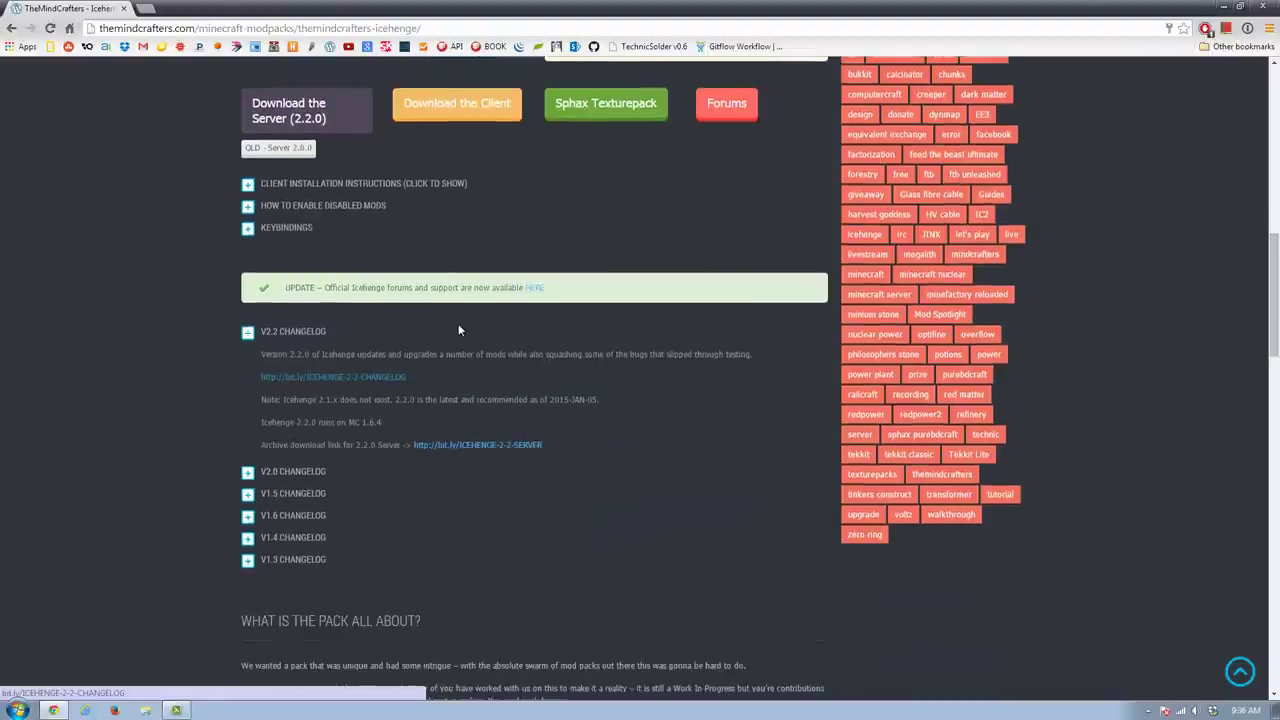
{"action": "scroll", "coordinate": [458, 325], "scroll_direction": "up", "scroll_amount": 2}
{"action": "scroll", "coordinate": [458, 323], "scroll_direction": "up", "scroll_amount": 1}
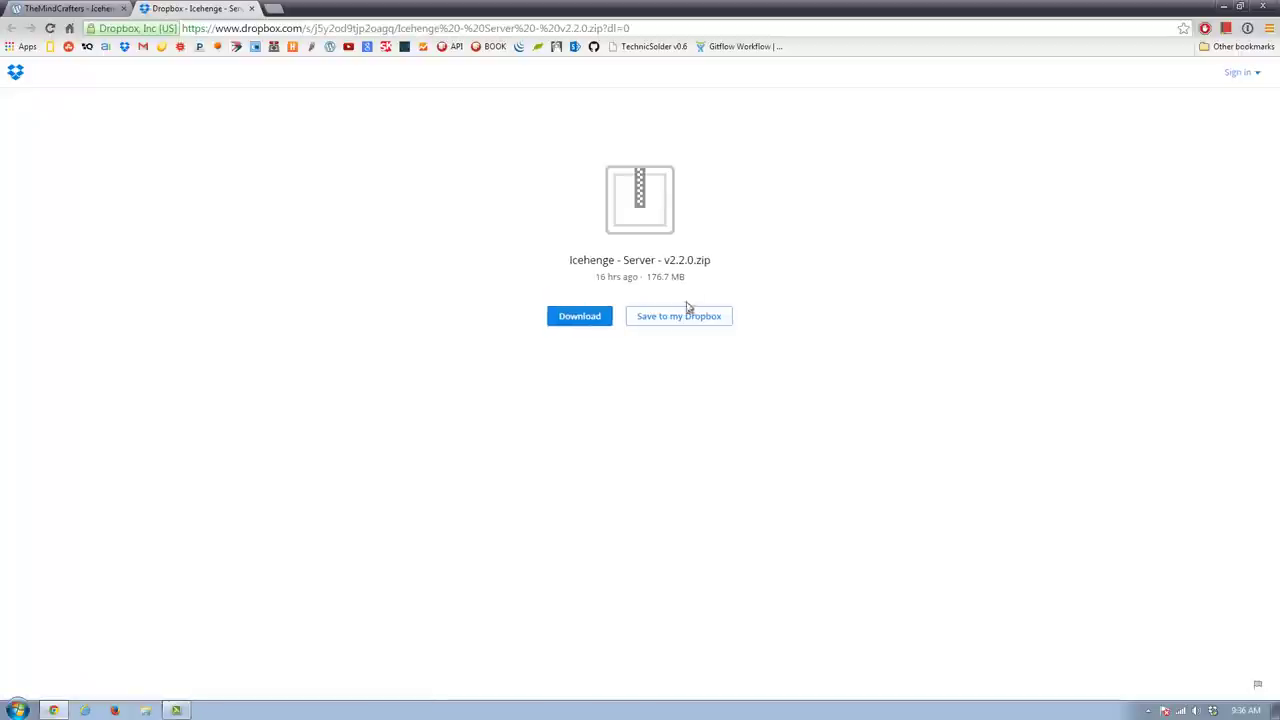
{"action": "left_click", "coordinate": [594, 321]}
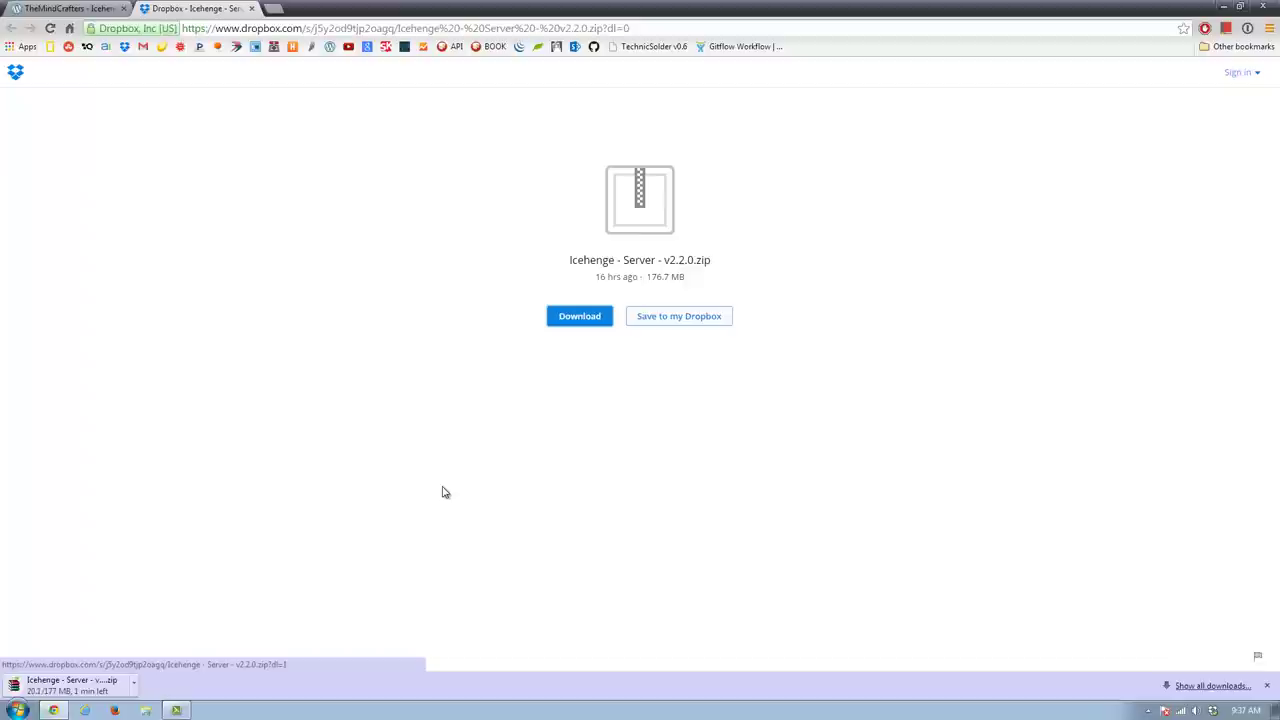
{"action": "left_click", "coordinate": [134, 686]}
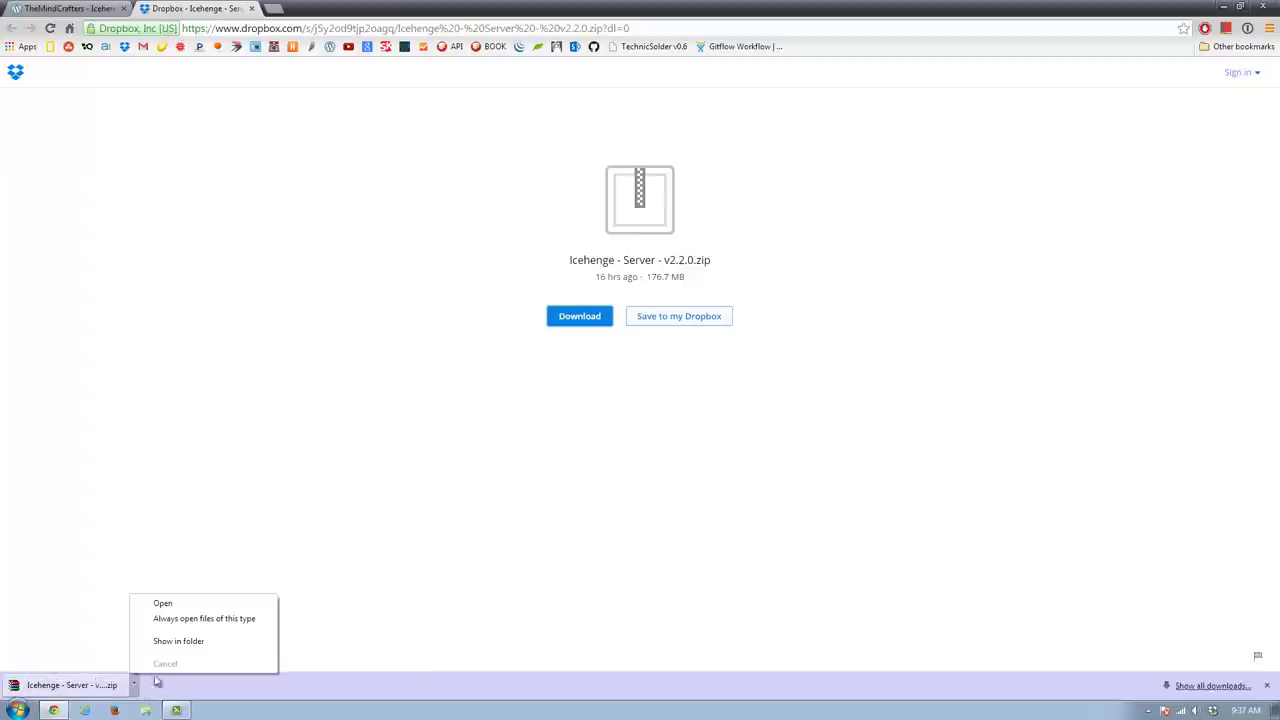
{"action": "left_click", "coordinate": [194, 641]}
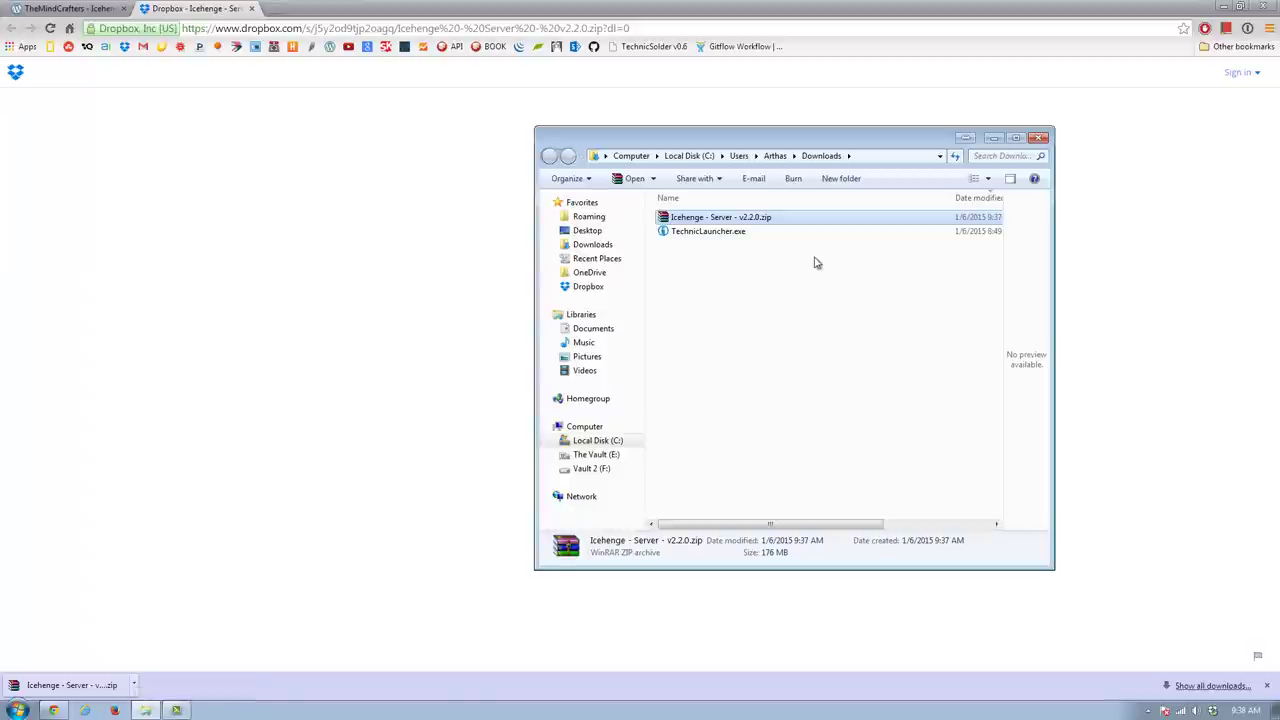
Open Icehenge - Server - v2.2.0.zip in WinRAR and dismiss the licence purchase notice
{"action": "left_click", "coordinate": [752, 240]}
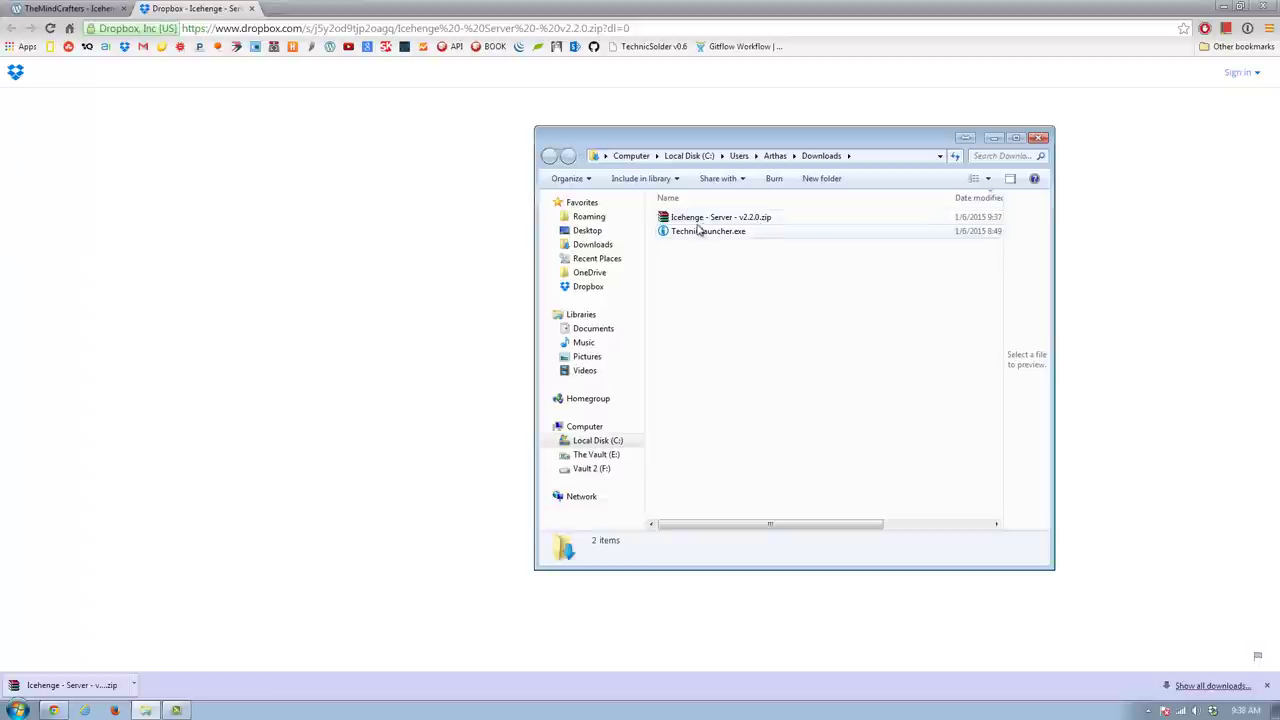
{"action": "double_click", "coordinate": [720, 218]}
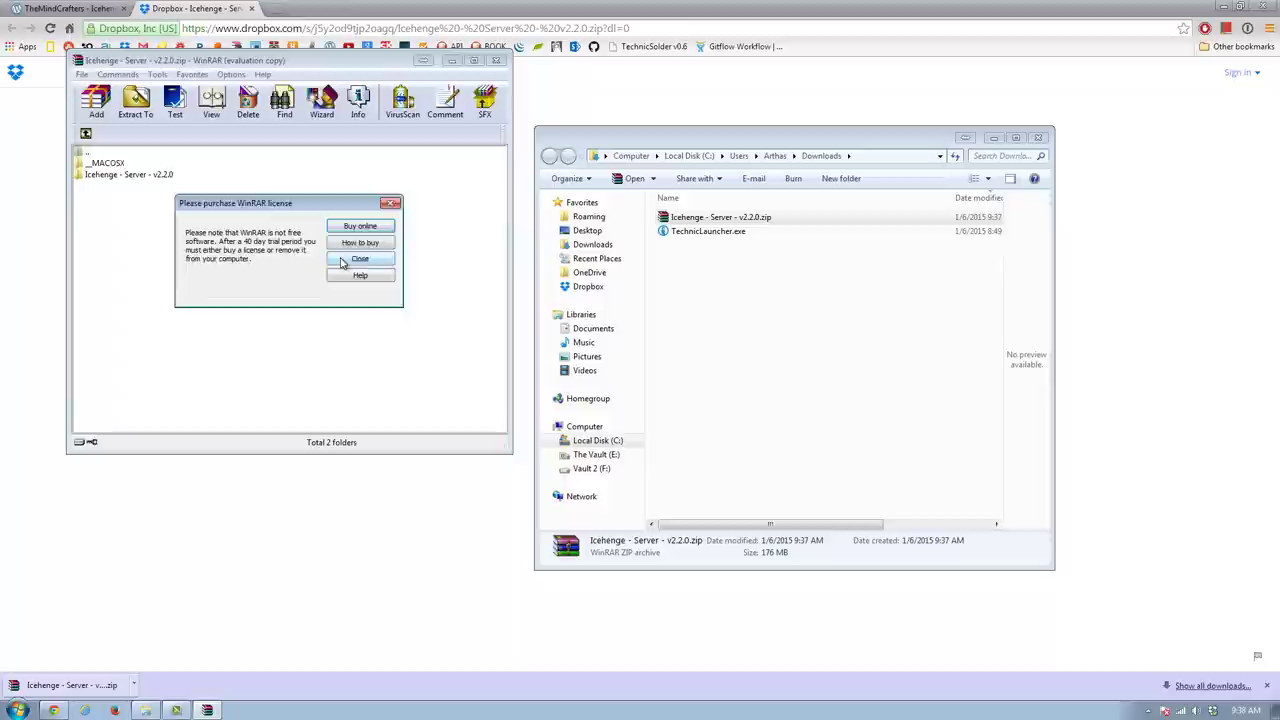
{"action": "left_click", "coordinate": [360, 258]}
{"action": "left_click", "coordinate": [105, 162]}
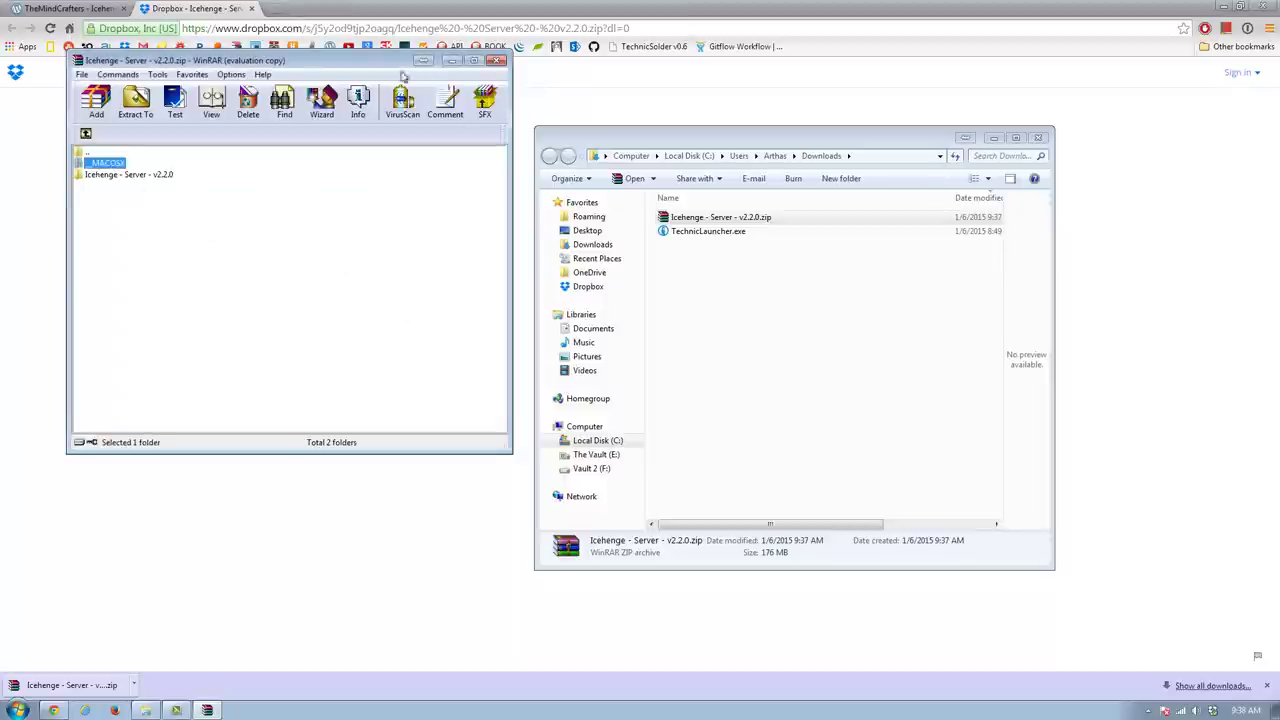
Clear the desktop area and extract the Icehenge - Server - v2.2.0 folder from the archive onto the desktop, closing the archive window
{"action": "left_click_drag", "start_coordinate": [361, 65], "coordinate": [1005, 203]}
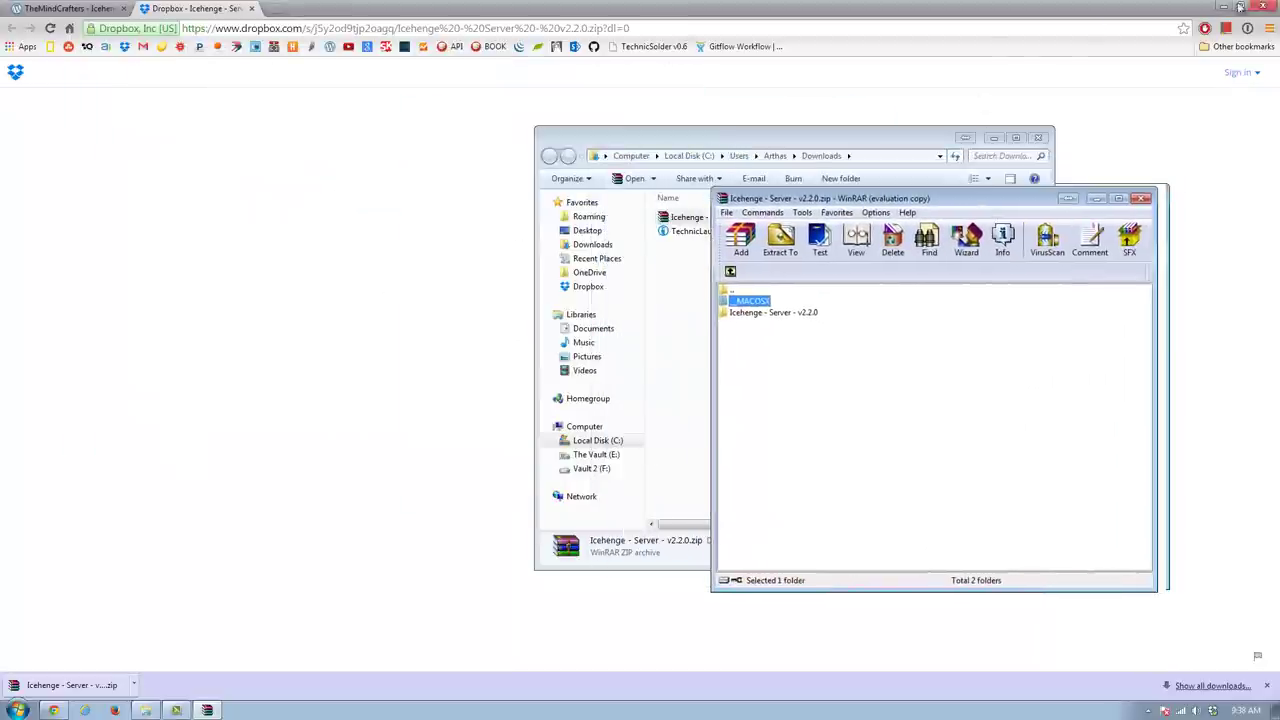
{"action": "left_click", "coordinate": [1222, 6]}
{"action": "left_click_drag", "start_coordinate": [686, 145], "coordinate": [156, 25]}
{"action": "left_click", "coordinate": [765, 312]}
{"action": "left_click_drag", "start_coordinate": [714, 270], "coordinate": [658, 117]}
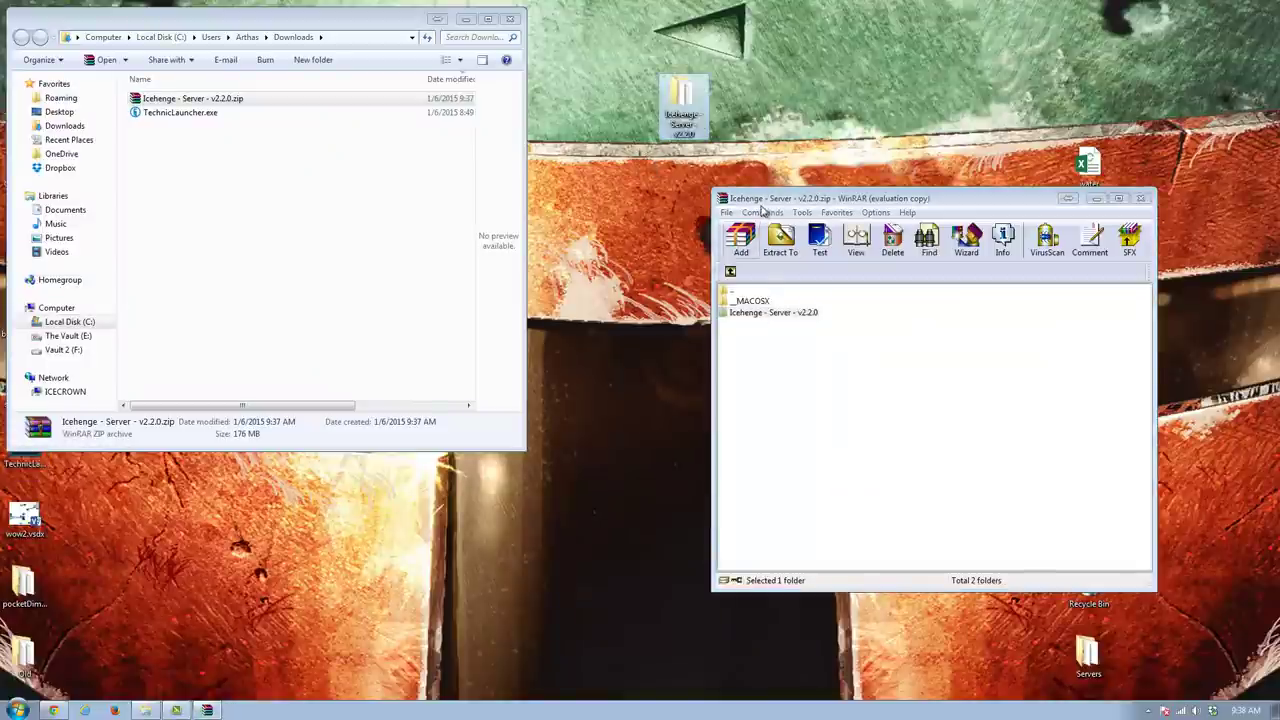
{"action": "left_click", "coordinate": [1141, 199]}
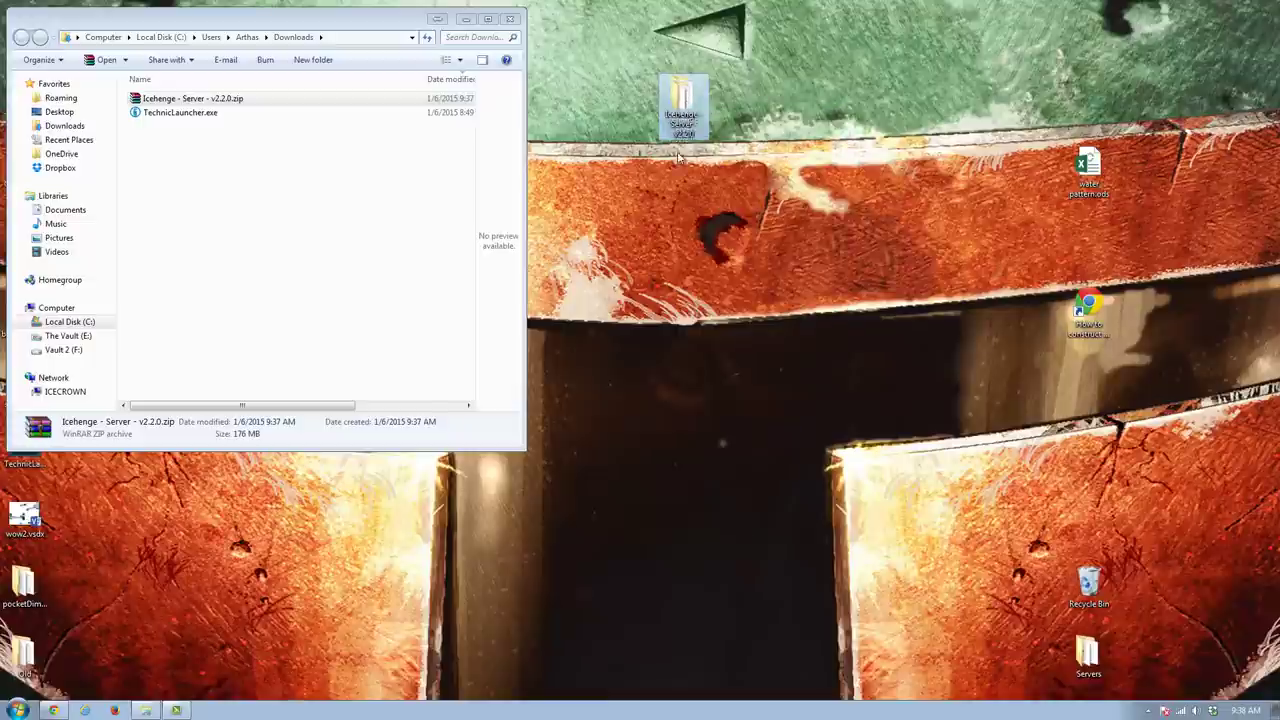
Move the Icehenge - Server - v2.2.0 folder to an empty desktop area and open it beside the Downloads window
{"action": "left_click_drag", "start_coordinate": [681, 122], "coordinate": [633, 512]}
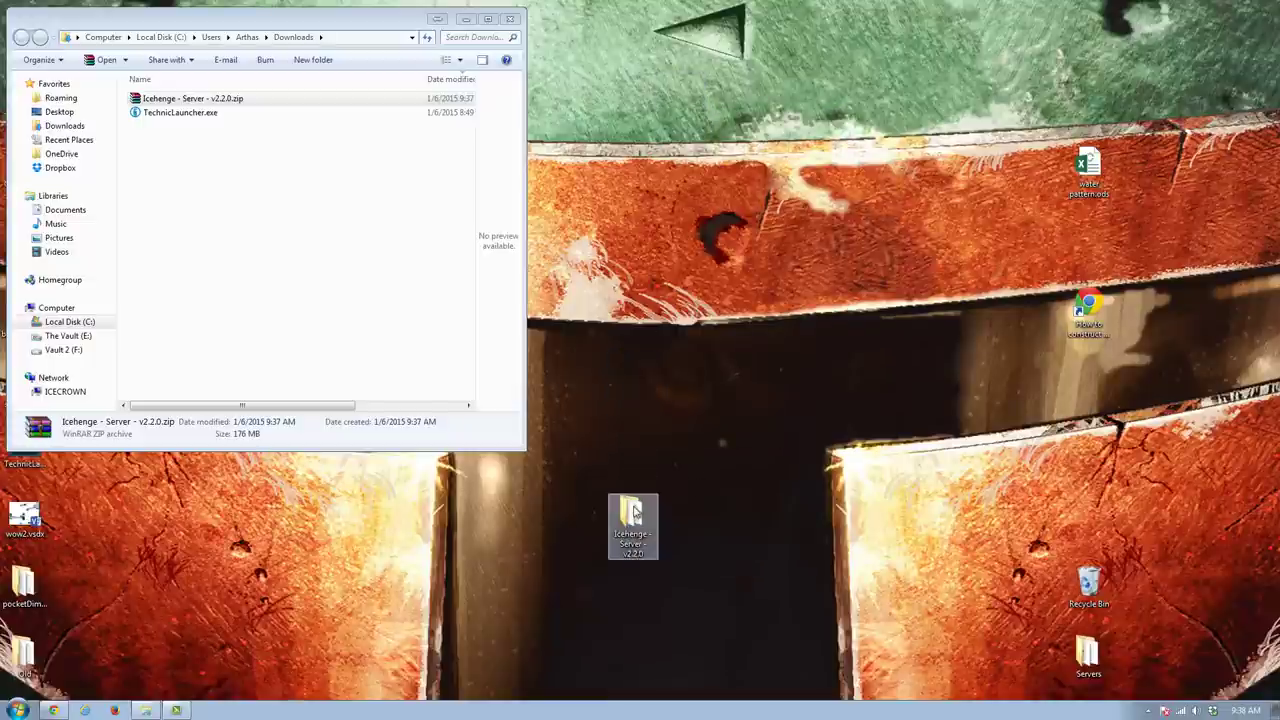
{"action": "double_click", "coordinate": [633, 512]}
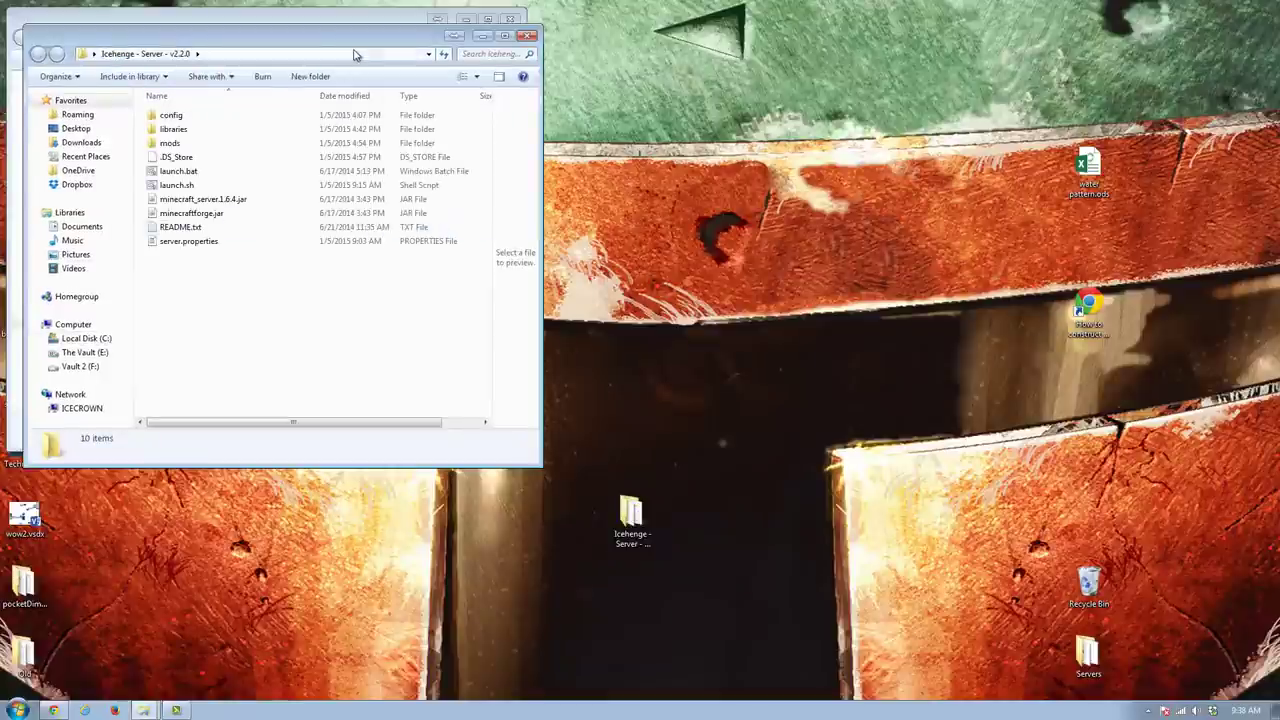
{"action": "left_click_drag", "start_coordinate": [353, 54], "coordinate": [869, 180]}
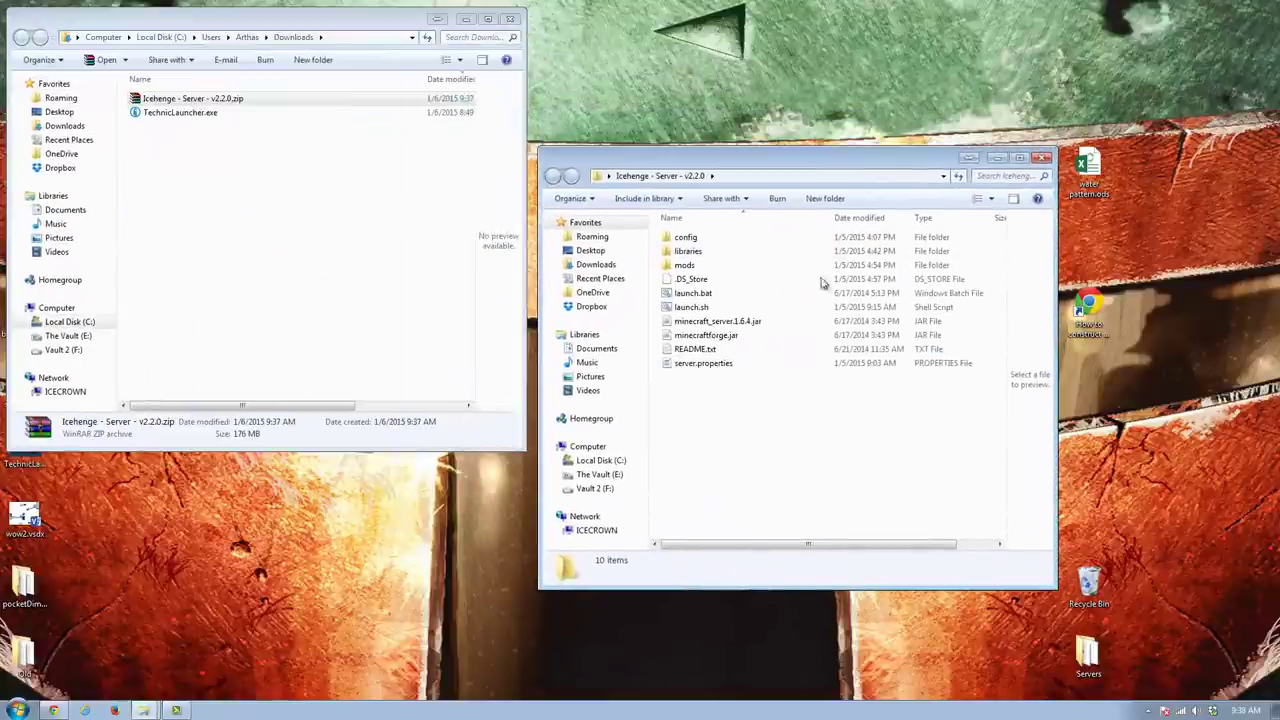
Try removing the .OFF extension from ATG-1.6.4-0.9.5.jar.OFF in the mods folder, cancel the rename and return to the server folder
{"action": "double_click", "coordinate": [697, 268]}
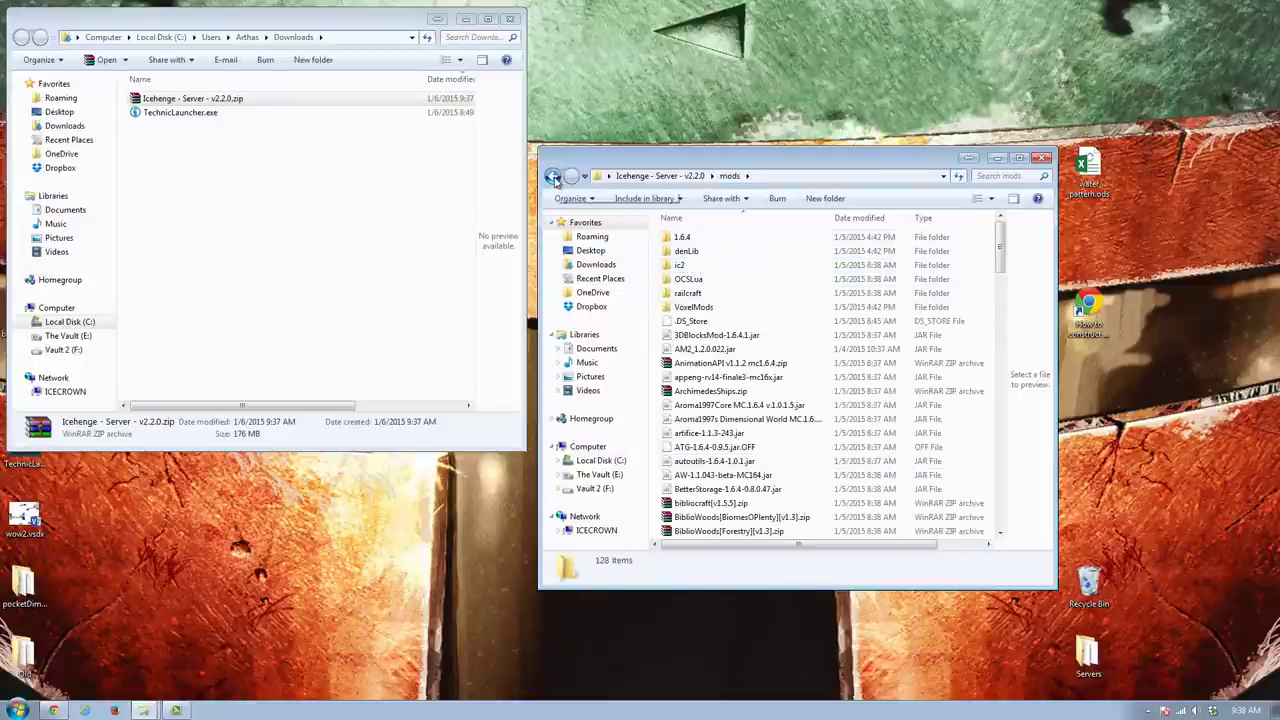
{"action": "left_click", "coordinate": [741, 450]}
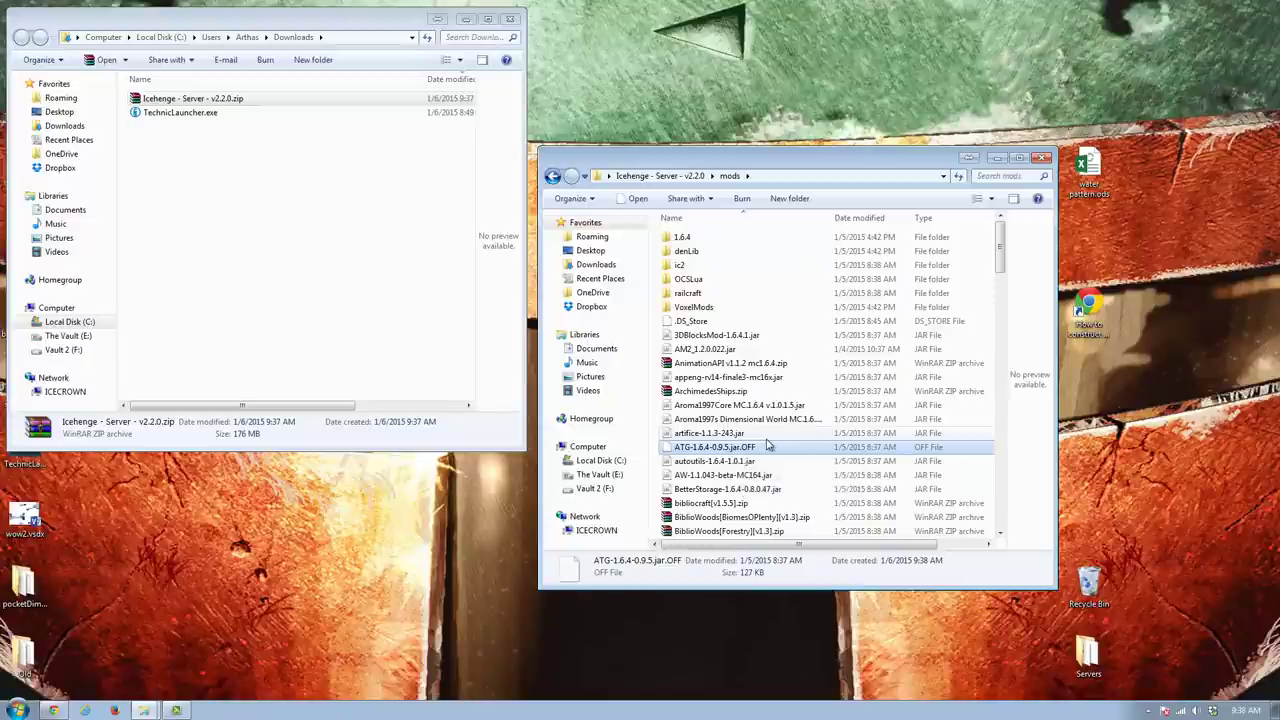
{"action": "left_click", "coordinate": [758, 447]}
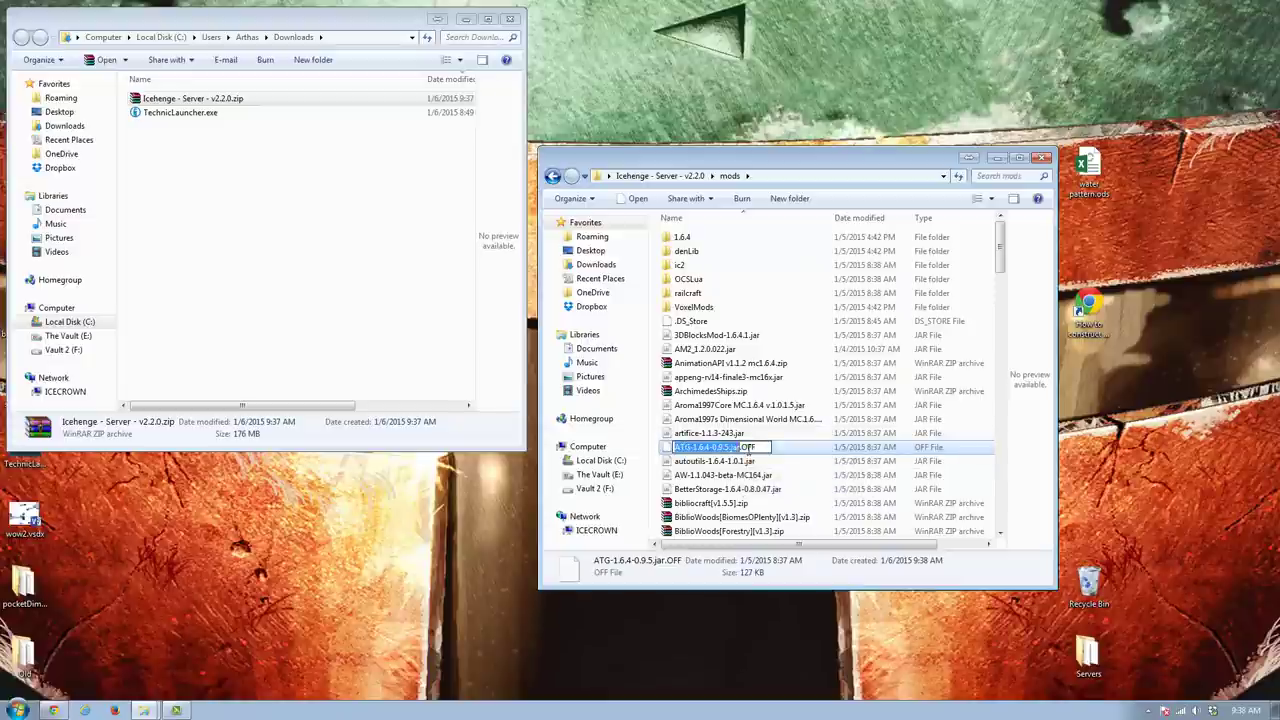
{"action": "left_click", "coordinate": [760, 447]}
{"action": "key", "text": "shift+Left"}
{"action": "key", "text": "shift+Left"}
{"action": "key", "text": "shift+Left"}
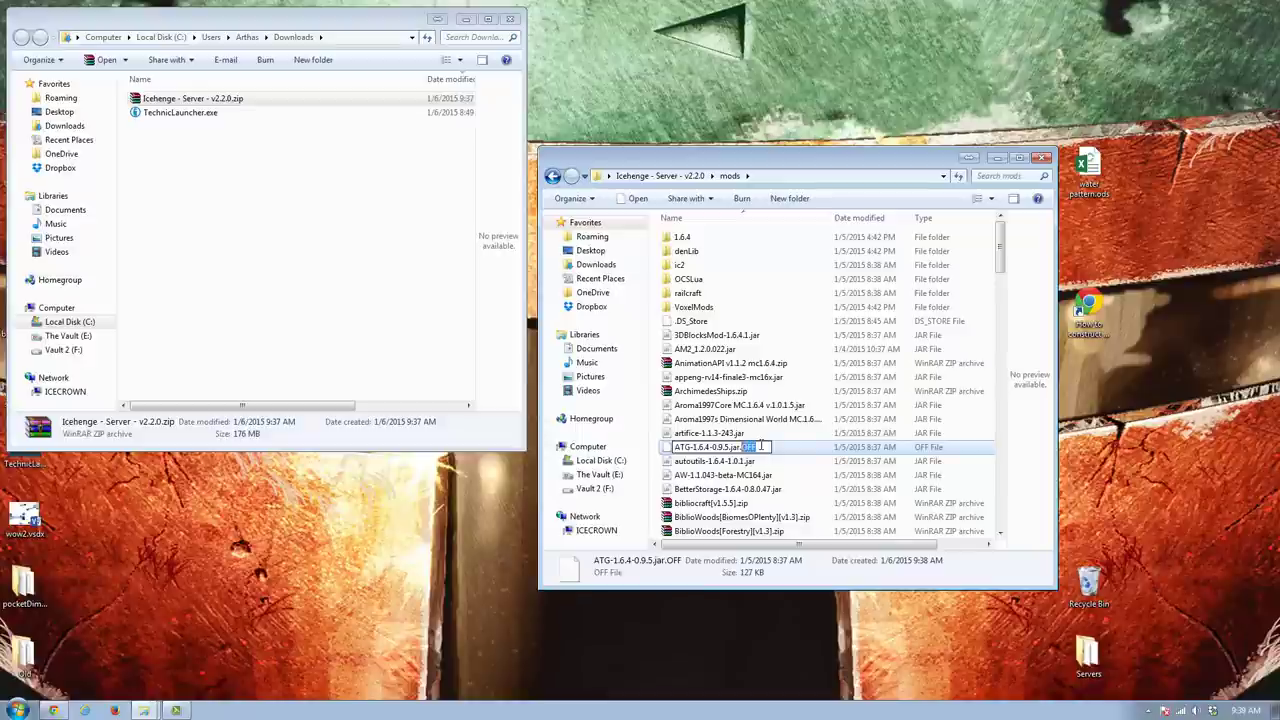
{"action": "key", "text": "BackSpace"}
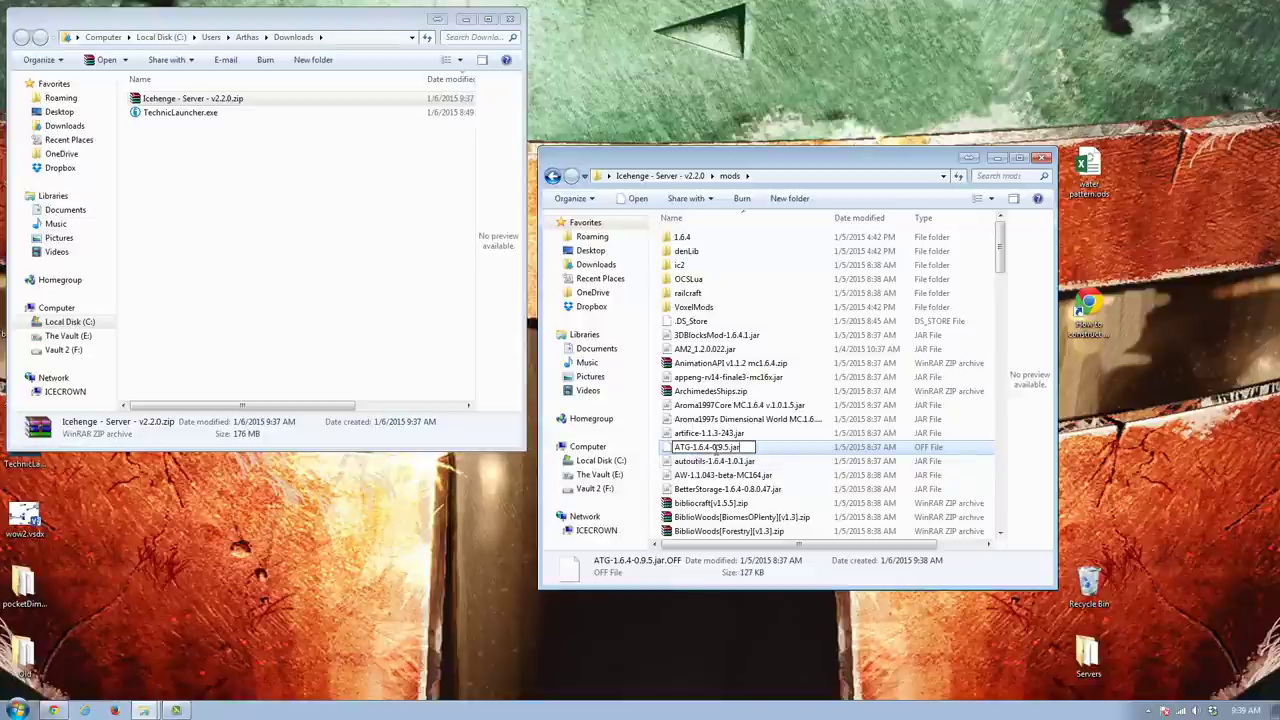
{"action": "key", "text": "Escape"}
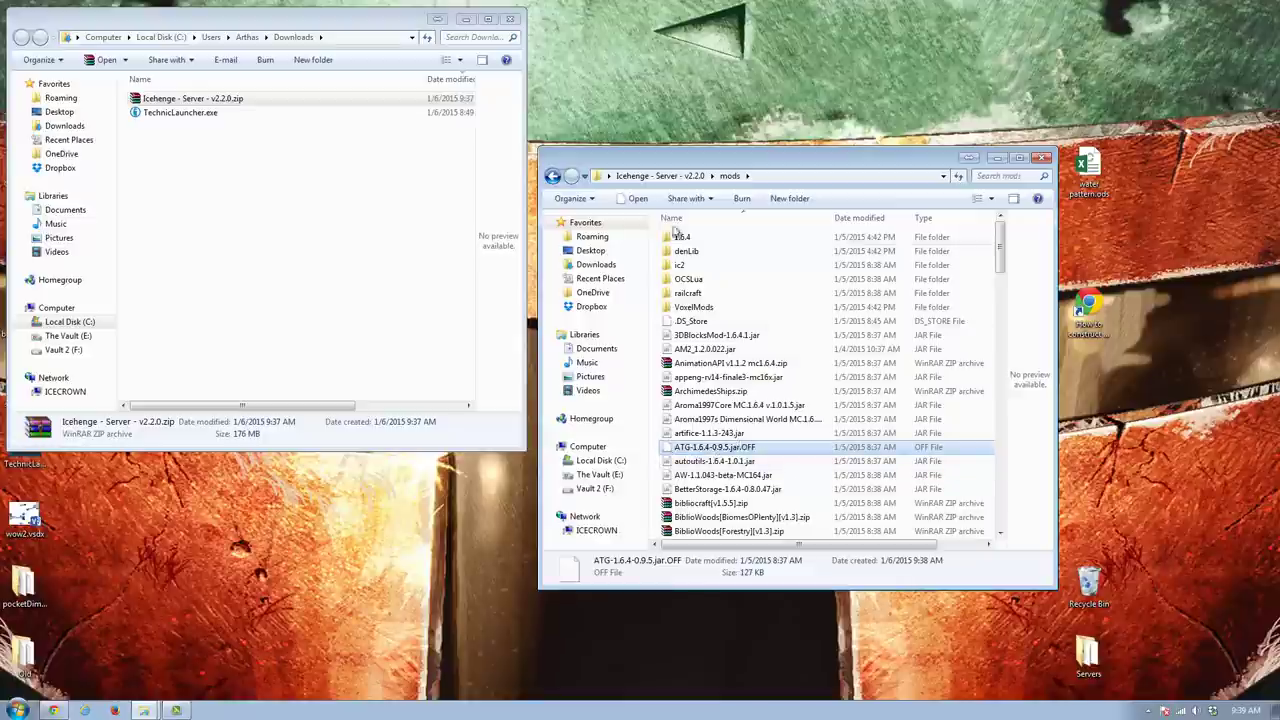
{"action": "left_click", "coordinate": [553, 176]}
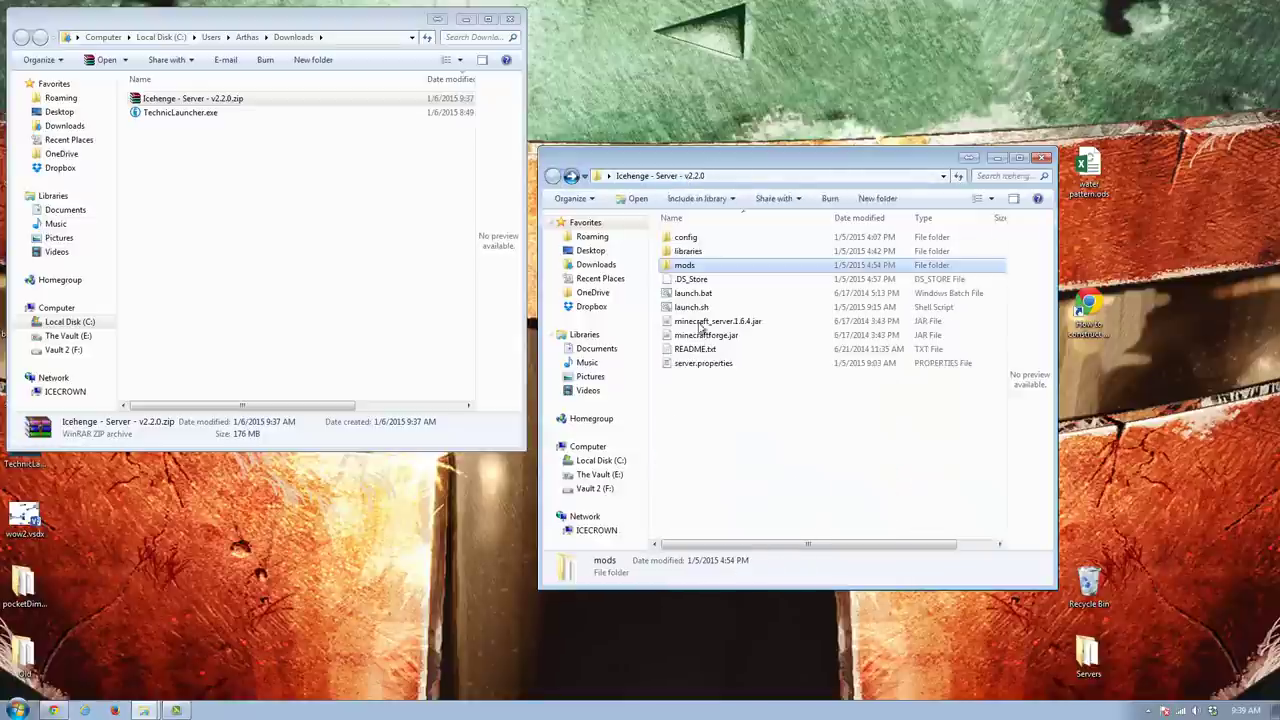
Examine the launch.bat and launch.sh startup scripts in the server folder
{"action": "left_click", "coordinate": [724, 392]}
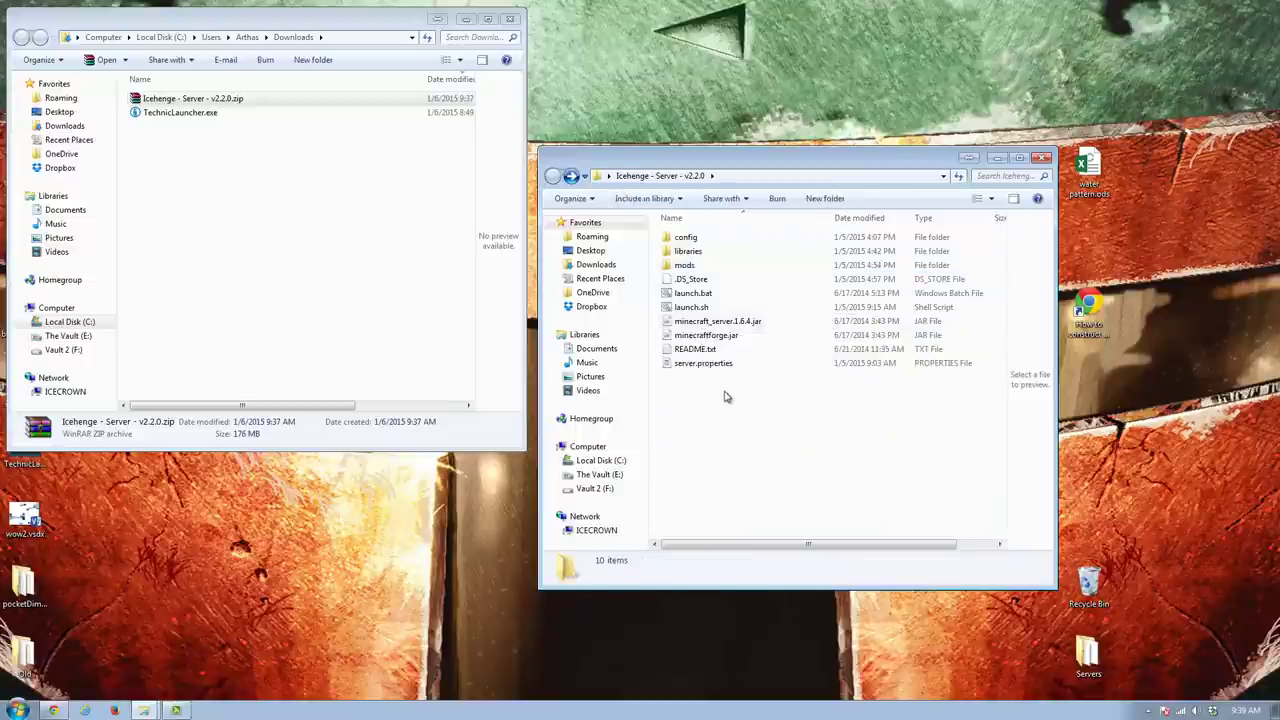
{"action": "left_click", "coordinate": [724, 296]}
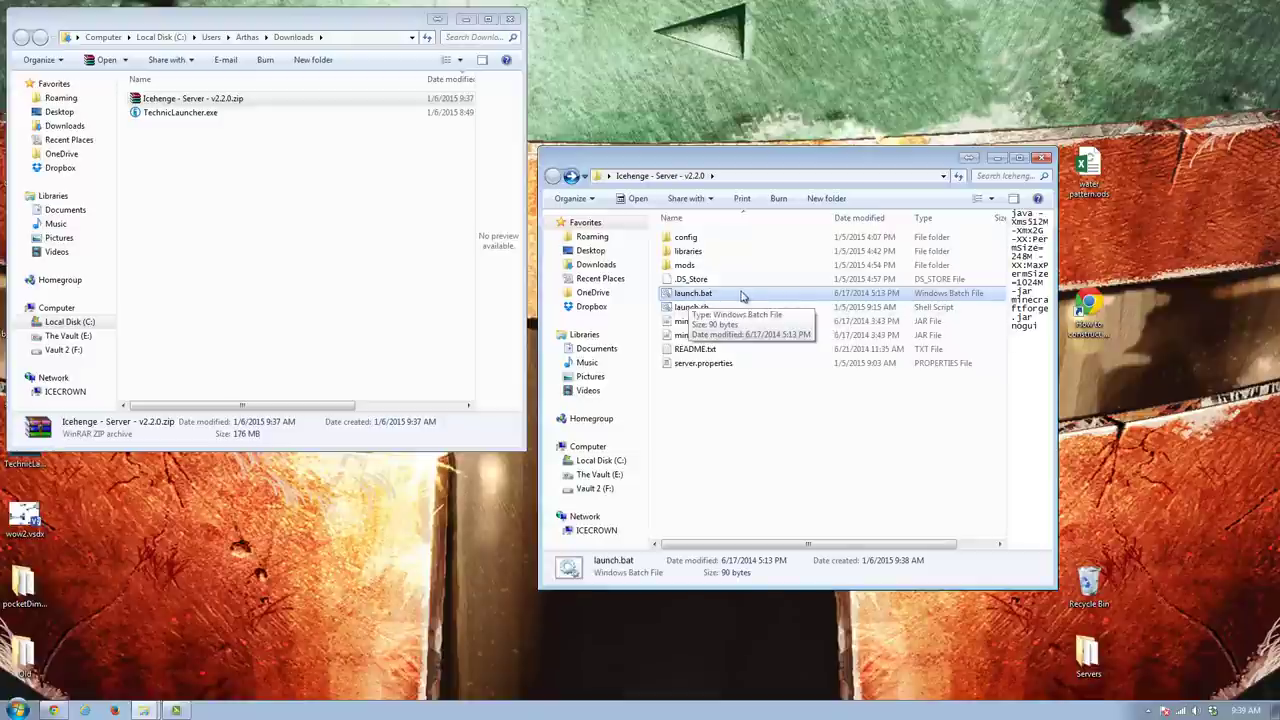
{"action": "left_click", "coordinate": [697, 309]}
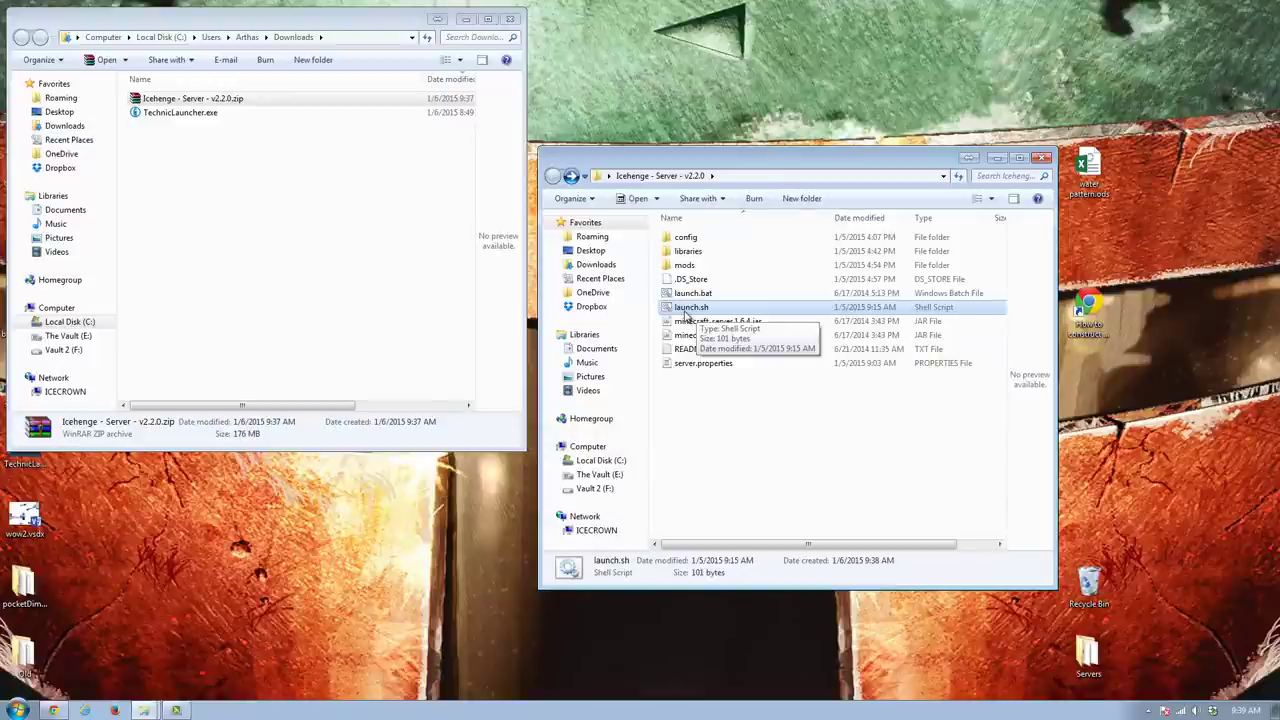
{"action": "mouse_move", "coordinate": [686, 318]}
{"action": "left_mouse_down"}
{"action": "mouse_move", "coordinate": [700, 372]}
{"action": "mouse_move", "coordinate": [706, 310]}
{"action": "left_mouse_up"}
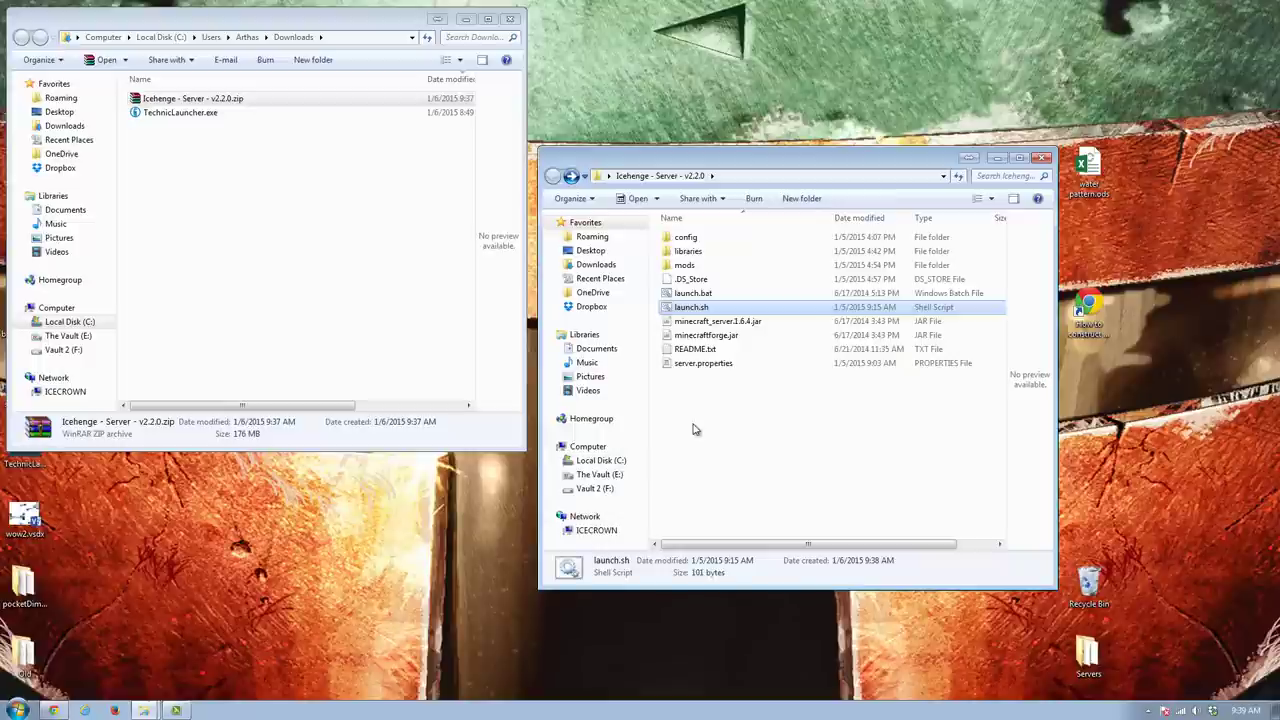
{"action": "left_click", "coordinate": [693, 308]}
{"action": "left_click", "coordinate": [731, 391]}
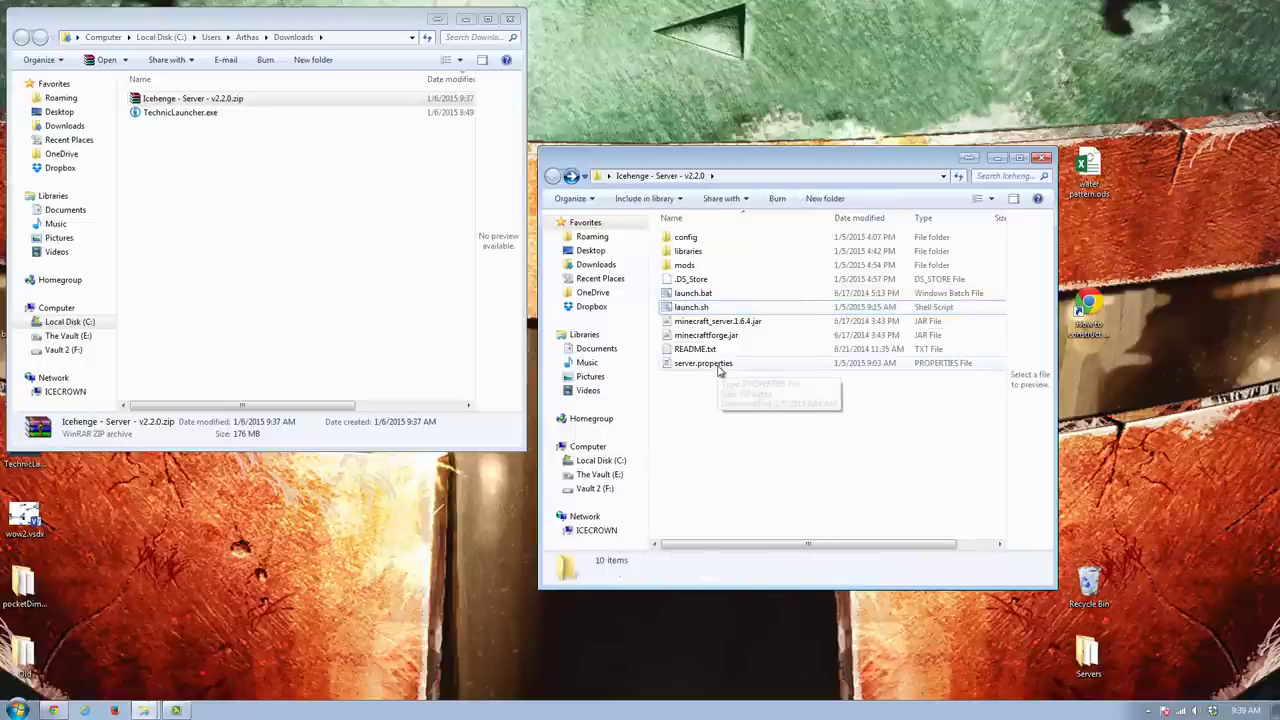
Open server.properties in Sublime Text and close the changelog.txt and hosts files
{"action": "left_click", "coordinate": [717, 368]}
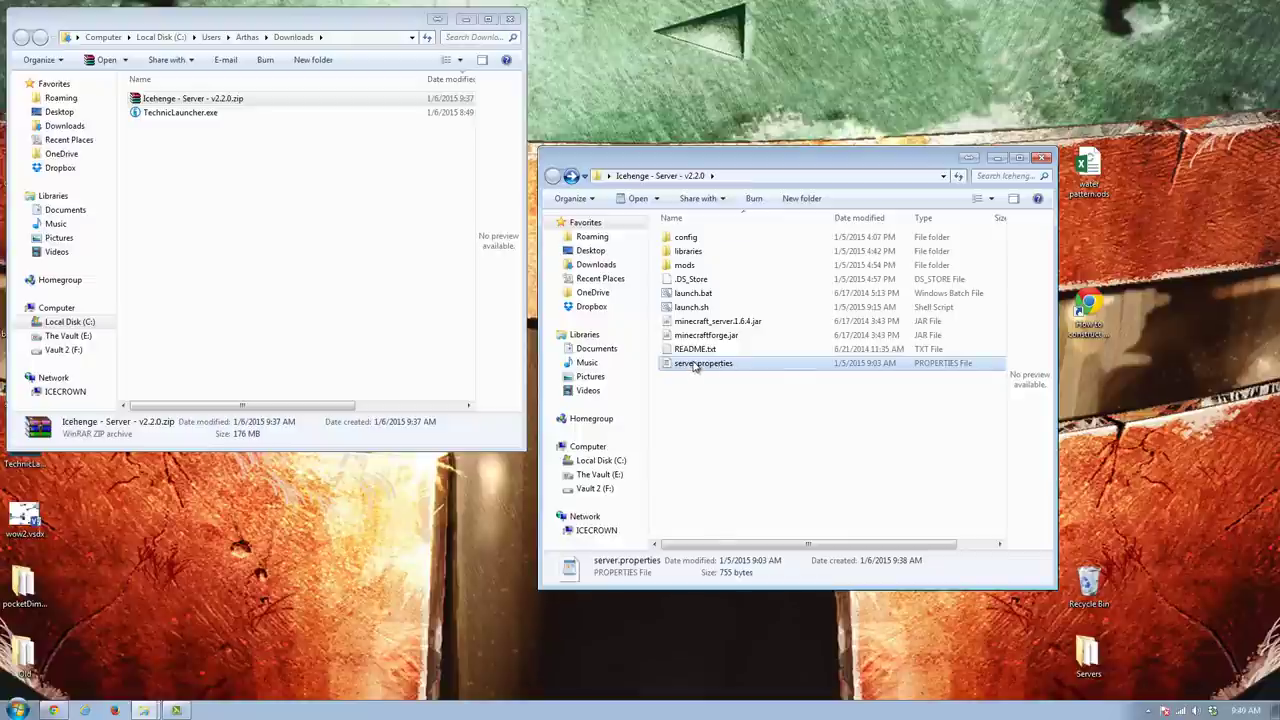
{"action": "right_click", "coordinate": [690, 364]}
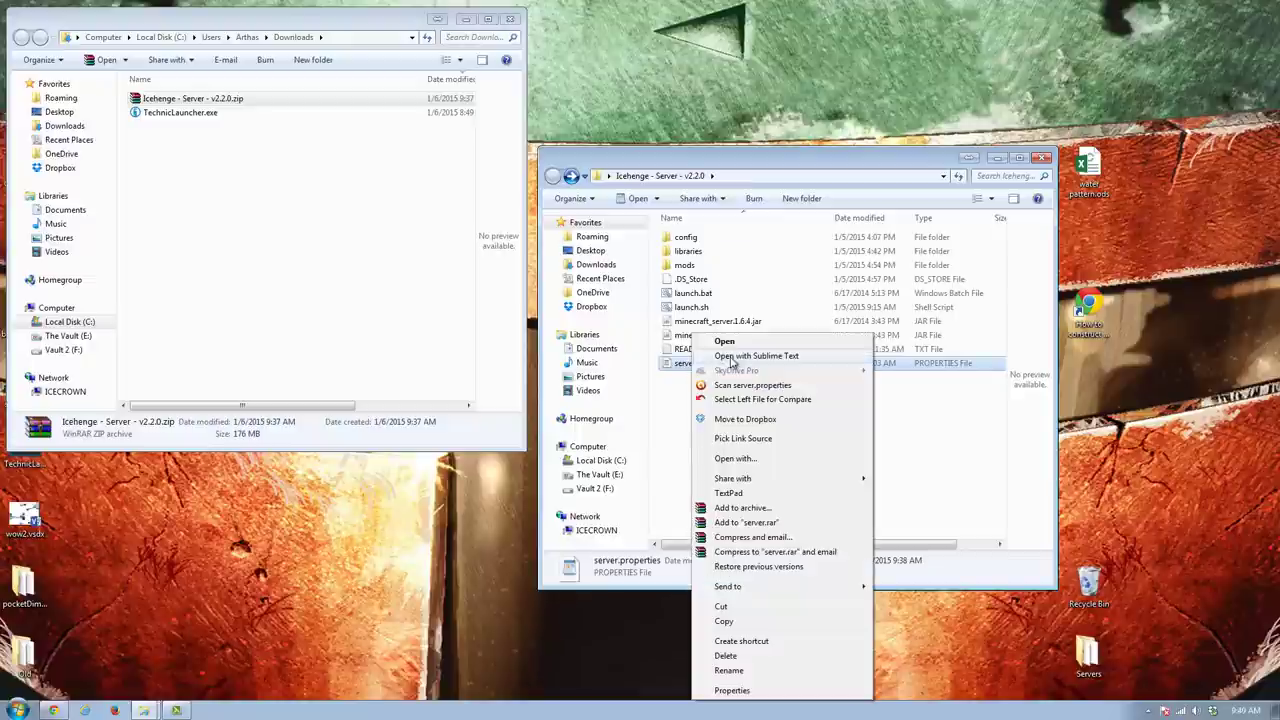
{"action": "left_click", "coordinate": [812, 358]}
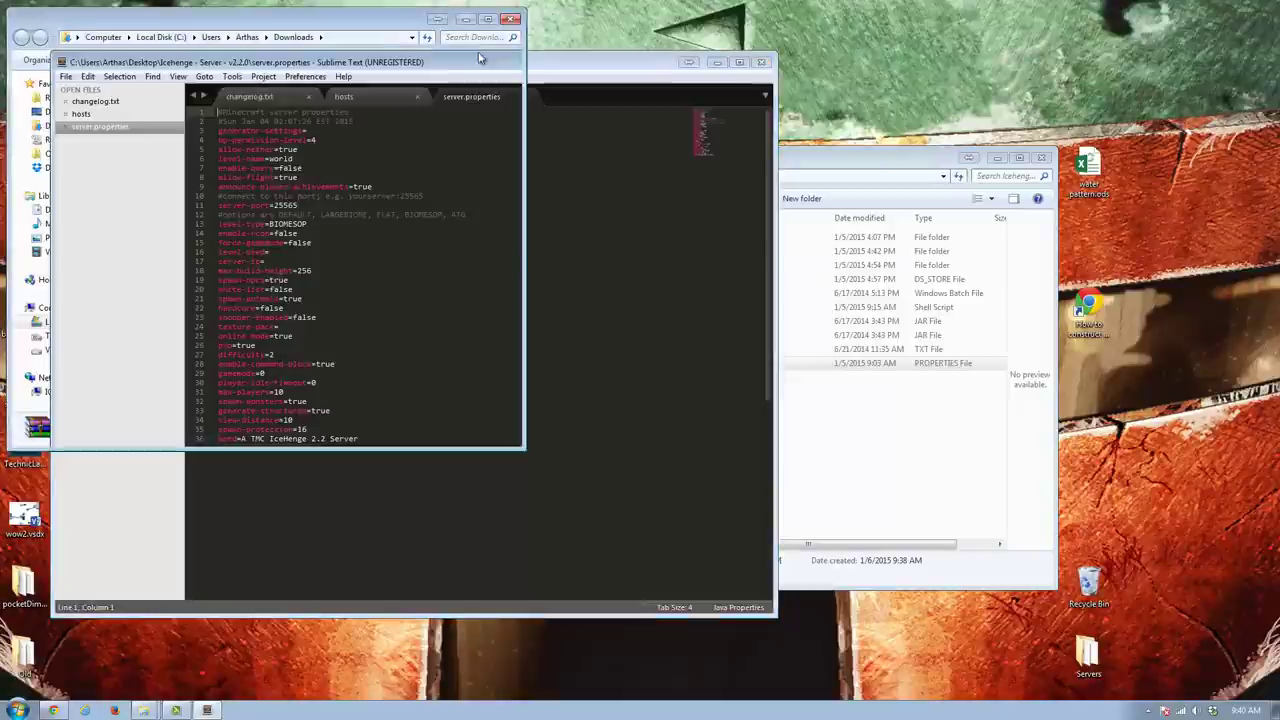
{"action": "left_click_drag", "start_coordinate": [605, 62], "coordinate": [857, 58]}
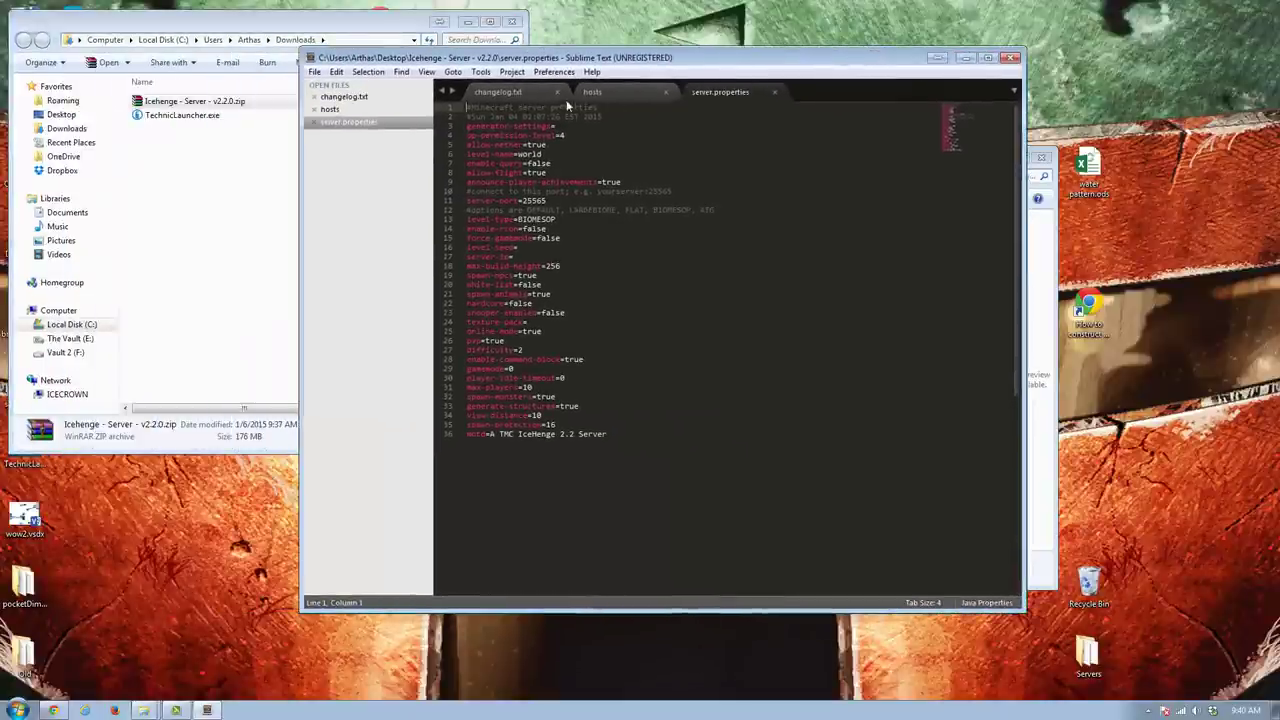
{"action": "left_click", "coordinate": [557, 88]}
{"action": "left_click", "coordinate": [557, 88]}
{"action": "left_click", "coordinate": [558, 135]}
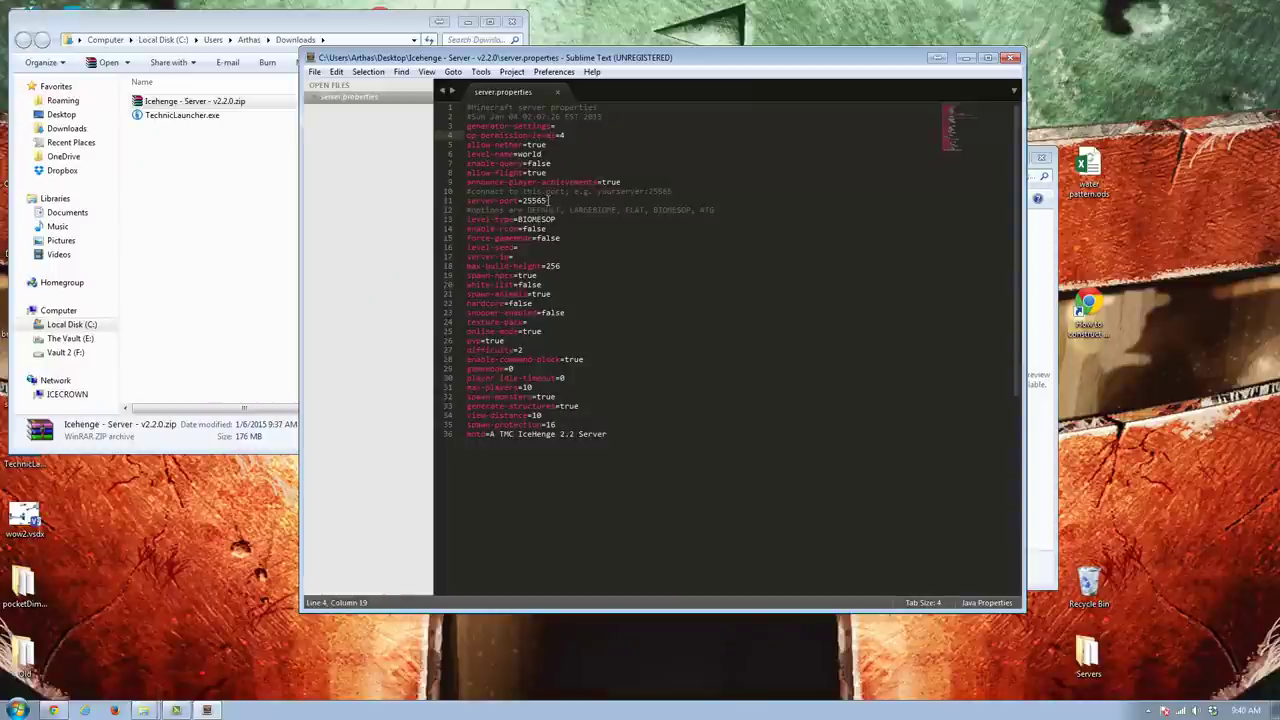
Close the Package Control Messages page and examine the server-port setting in server.properties
{"action": "left_click_drag", "start_coordinate": [548, 201], "coordinate": [466, 201]}
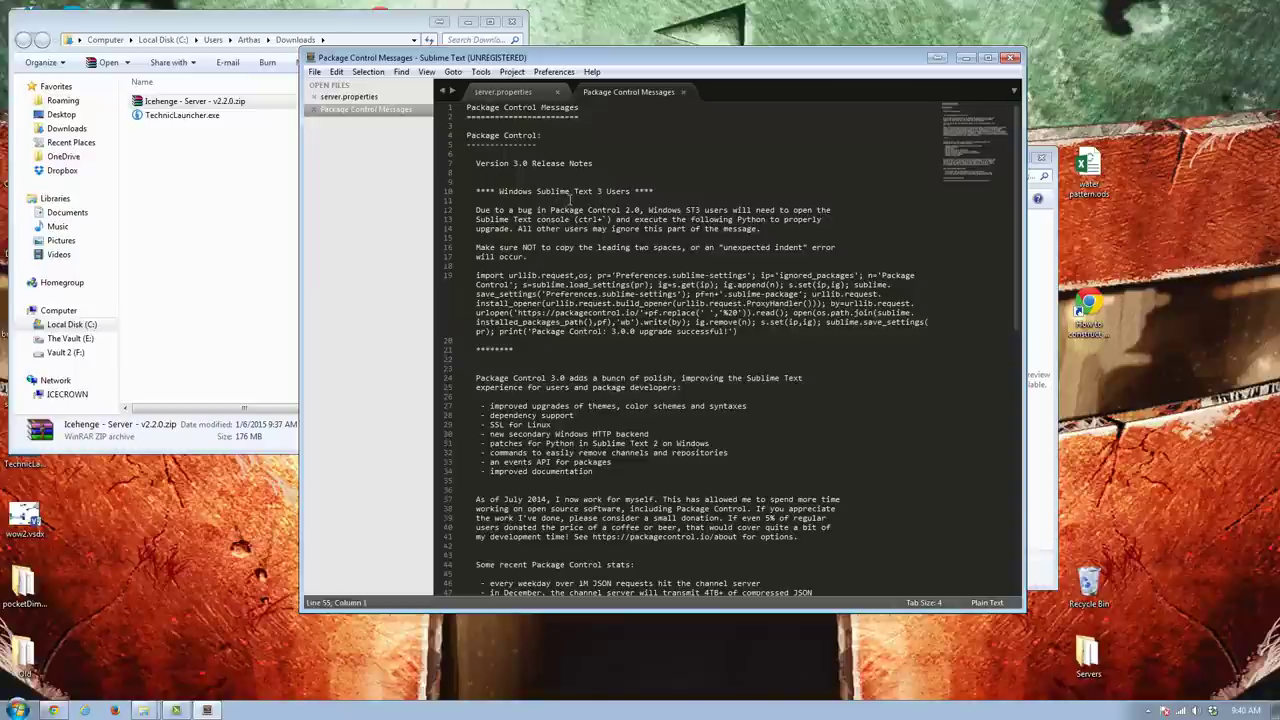
{"action": "left_click", "coordinate": [682, 91]}
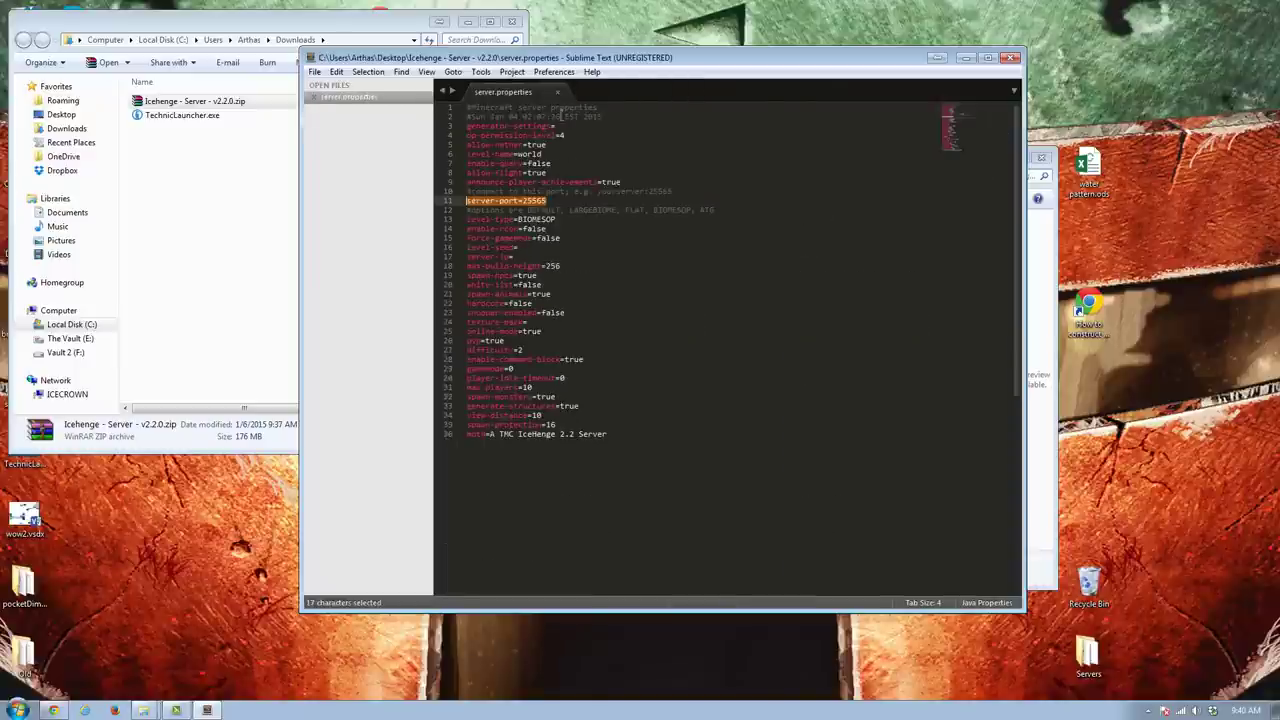
{"action": "left_click", "coordinate": [529, 200]}
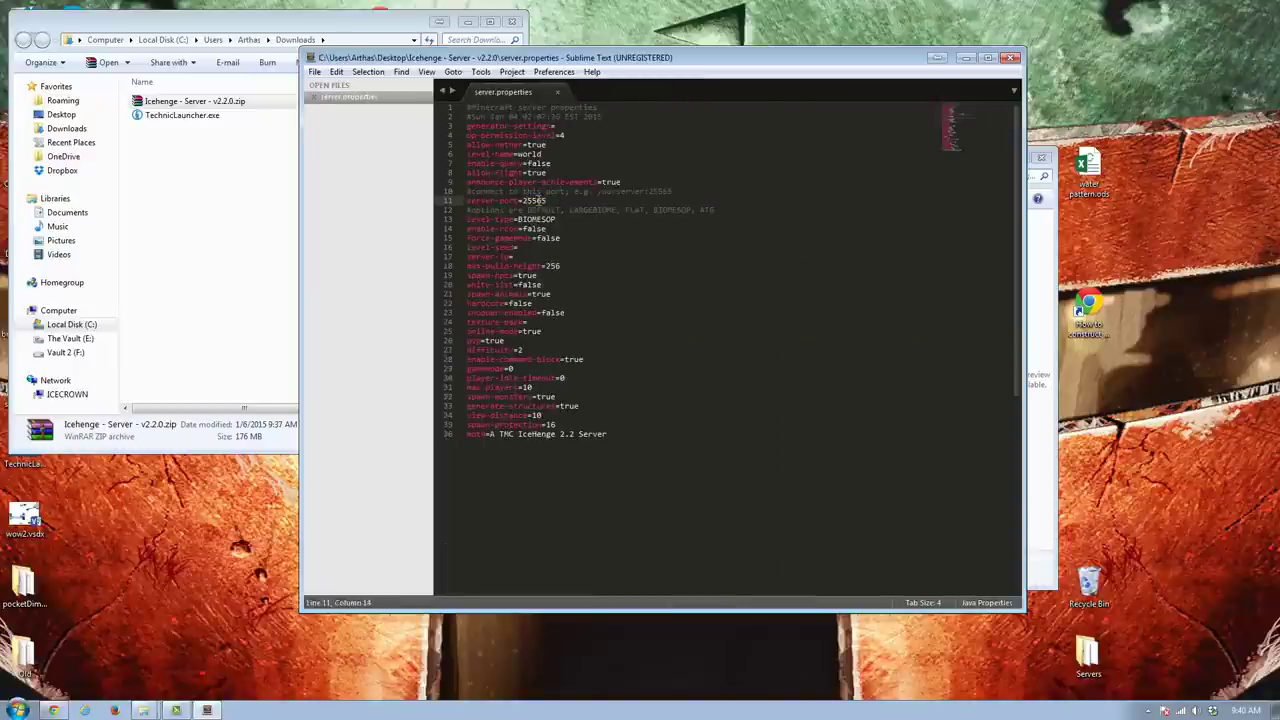
{"action": "left_click", "coordinate": [561, 201], "text": "shift"}
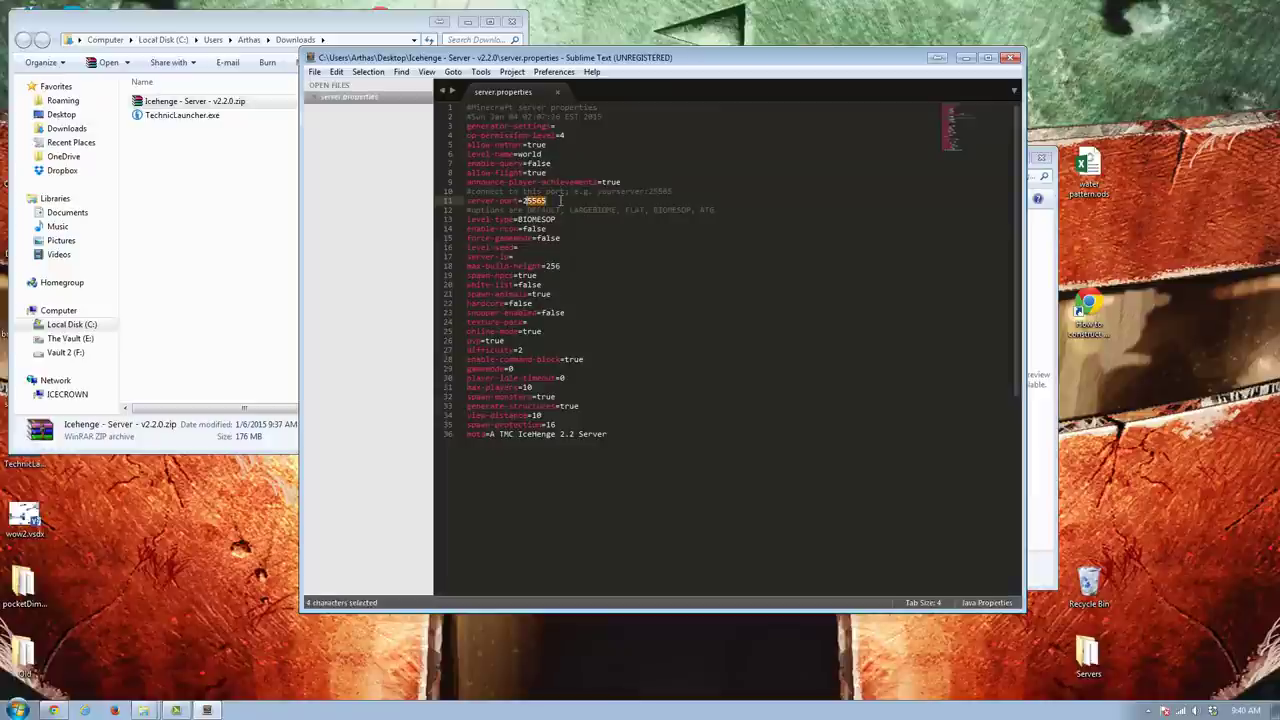
{"action": "key", "text": "shift+Left"}
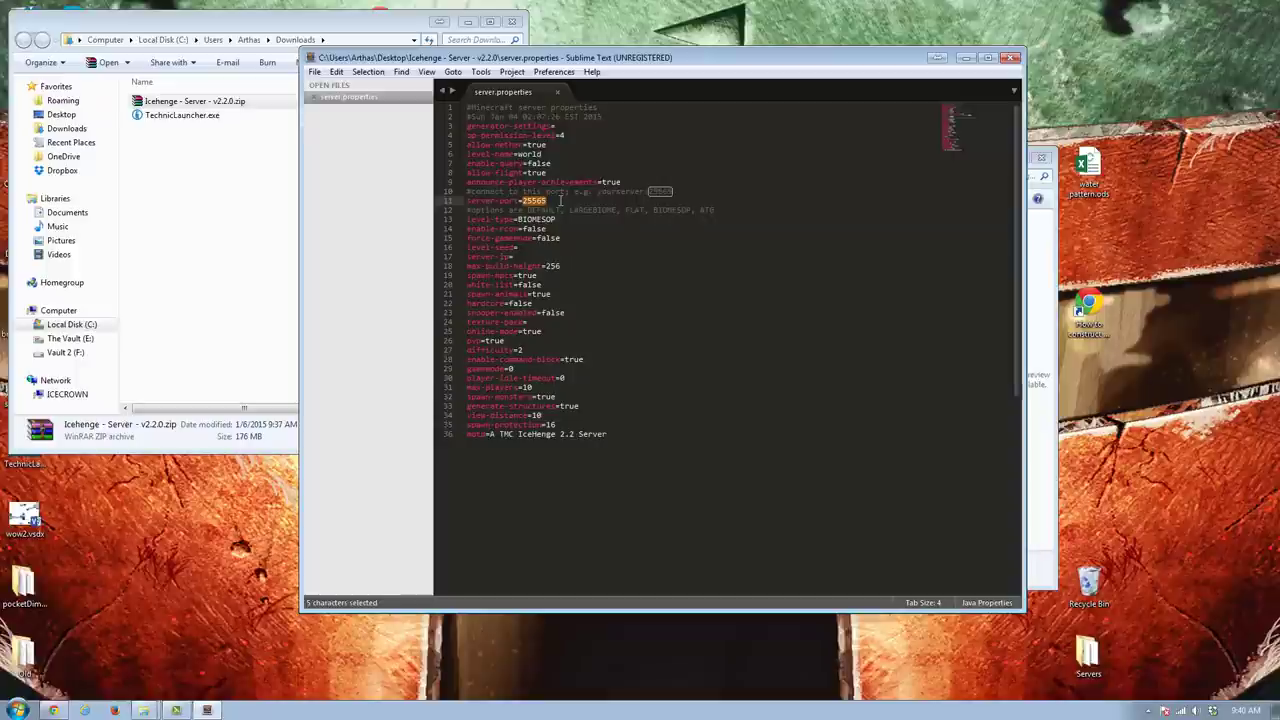
{"action": "left_click", "coordinate": [561, 201]}
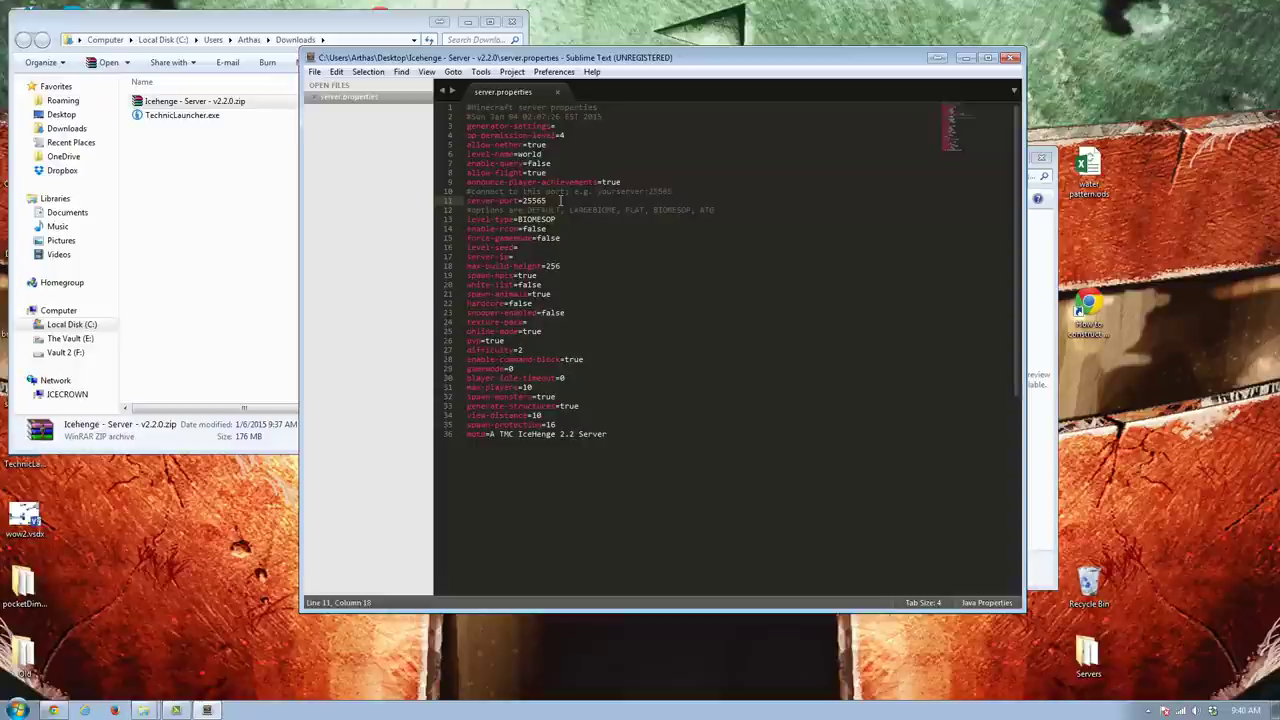
{"action": "left_click_drag", "start_coordinate": [536, 201], "coordinate": [549, 201]}
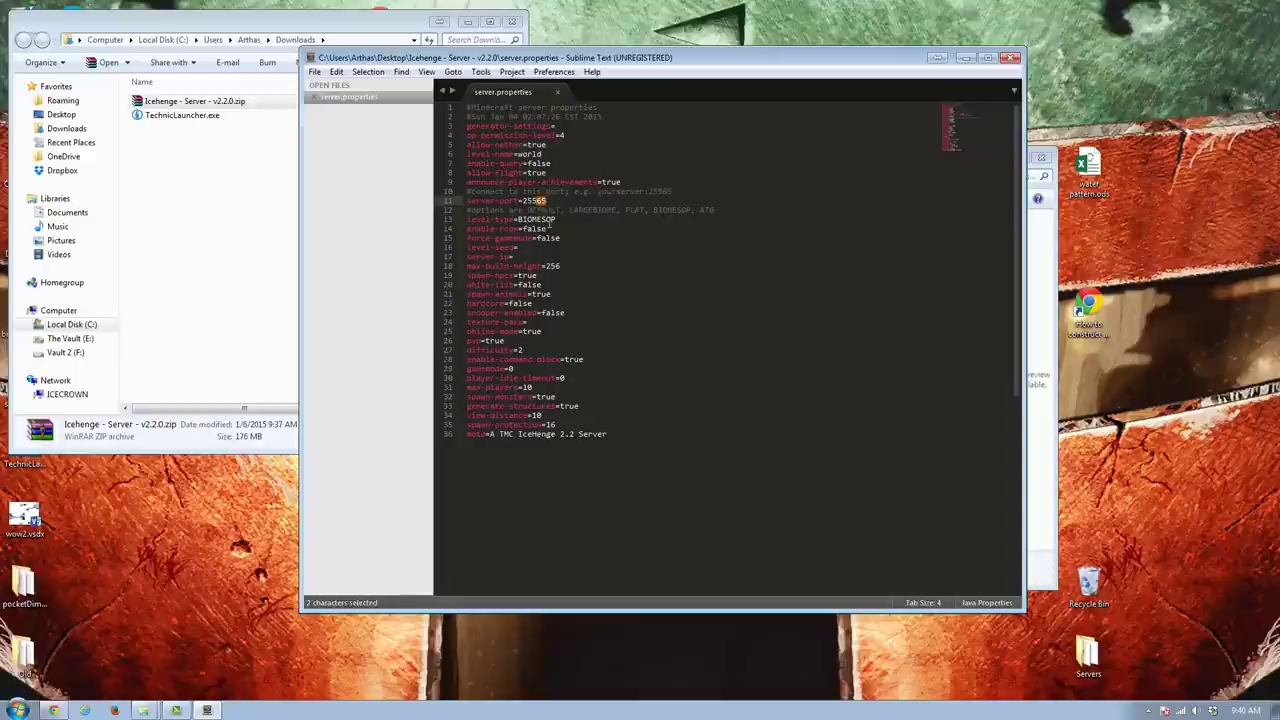
Examine the level-type setting and the LARGEBIOME and ATG world options in the comment above it
{"action": "left_click", "coordinate": [549, 222]}
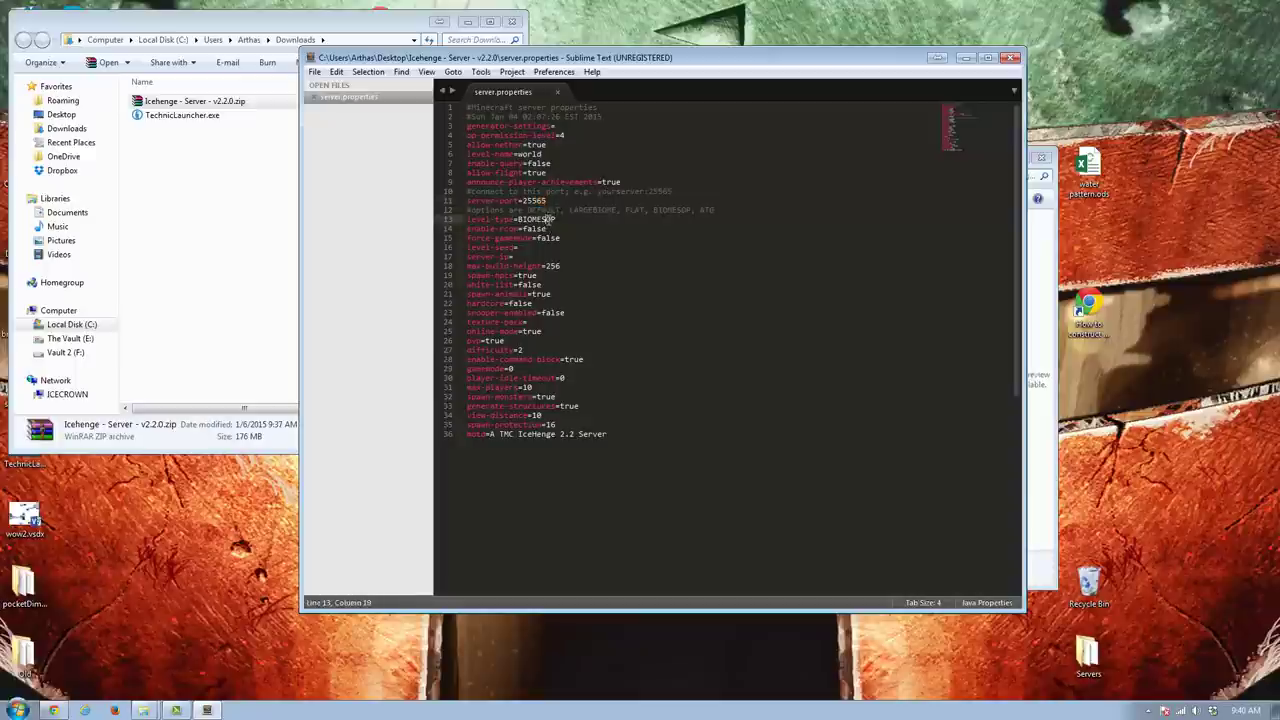
{"action": "double_click", "coordinate": [549, 219]}
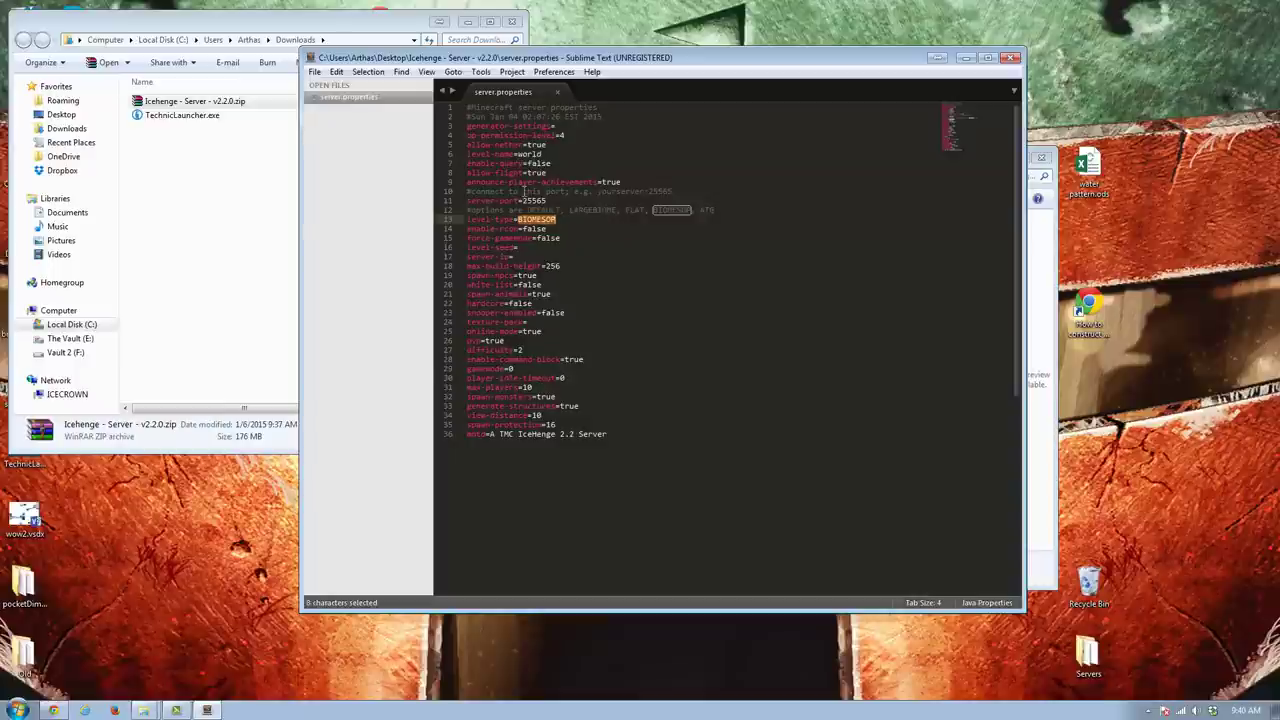
{"action": "left_click", "coordinate": [484, 219]}
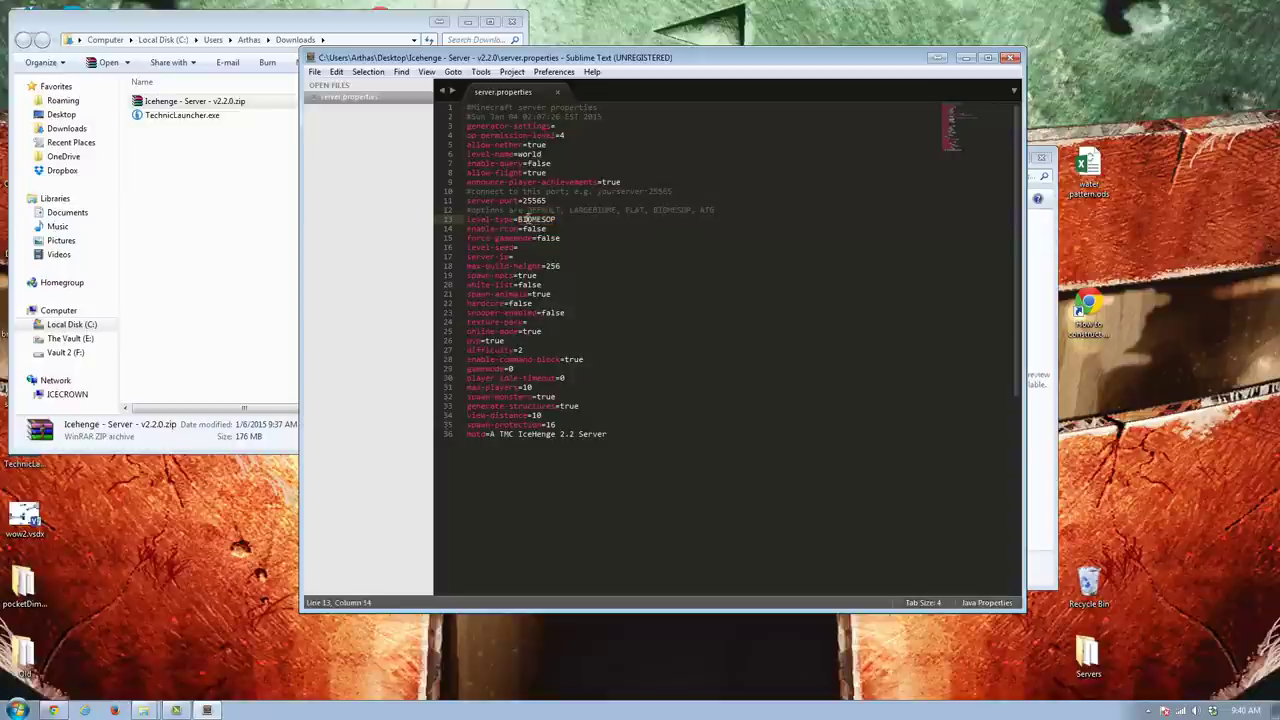
{"action": "double_click", "coordinate": [521, 219]}
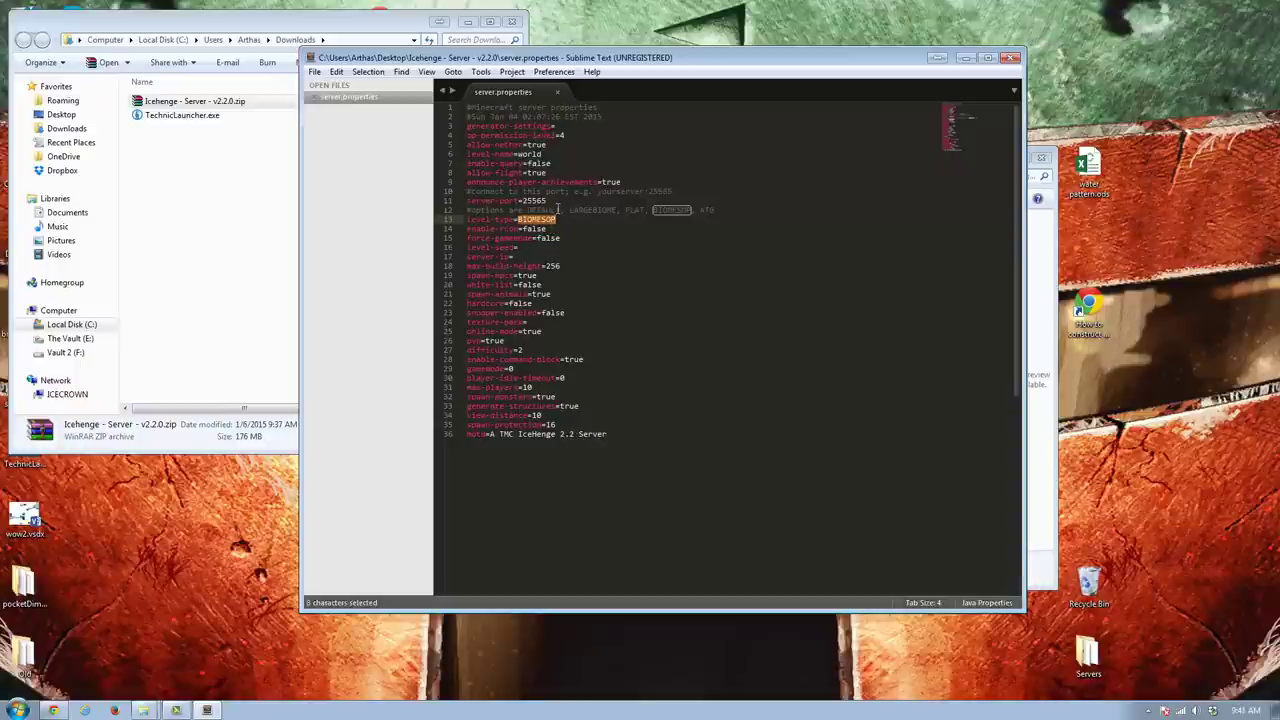
{"action": "double_click", "coordinate": [604, 210]}
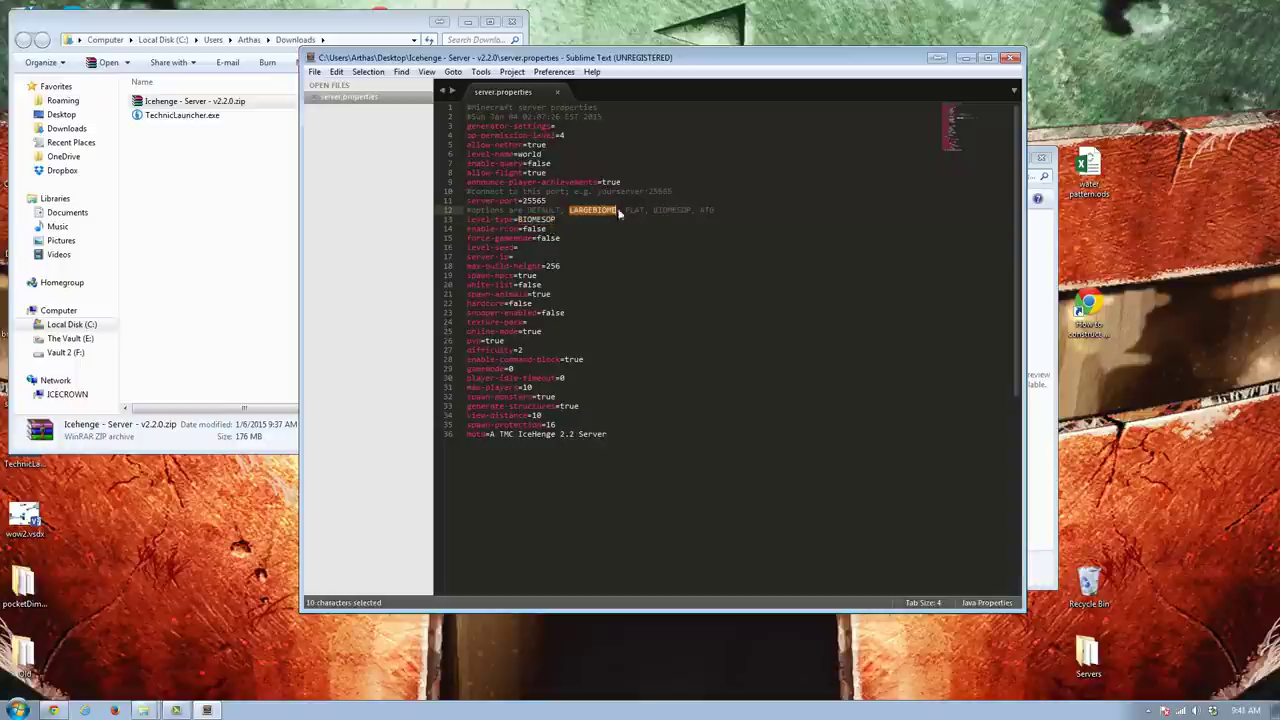
{"action": "double_click", "coordinate": [707, 210]}
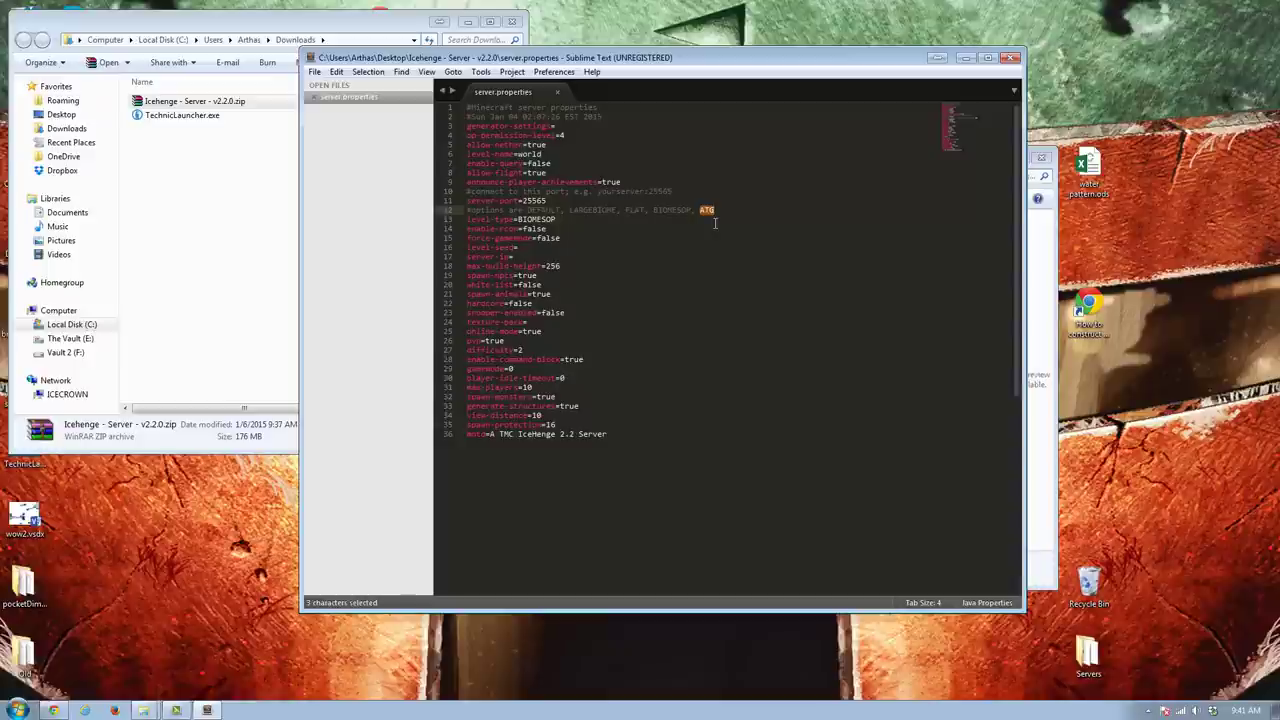
Highlight the server-port number and the motd server description for review
{"action": "left_click", "coordinate": [643, 220]}
{"action": "double_click", "coordinate": [535, 200]}
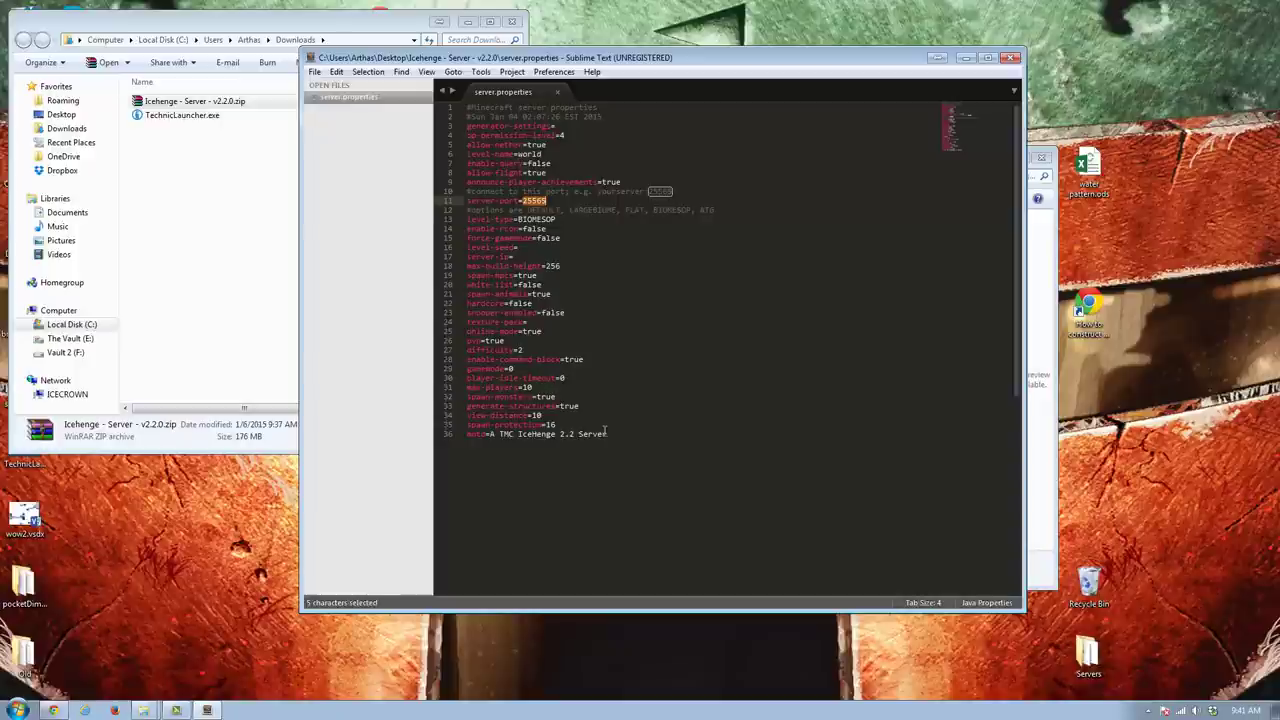
{"action": "left_click_drag", "start_coordinate": [607, 434], "coordinate": [490, 435]}
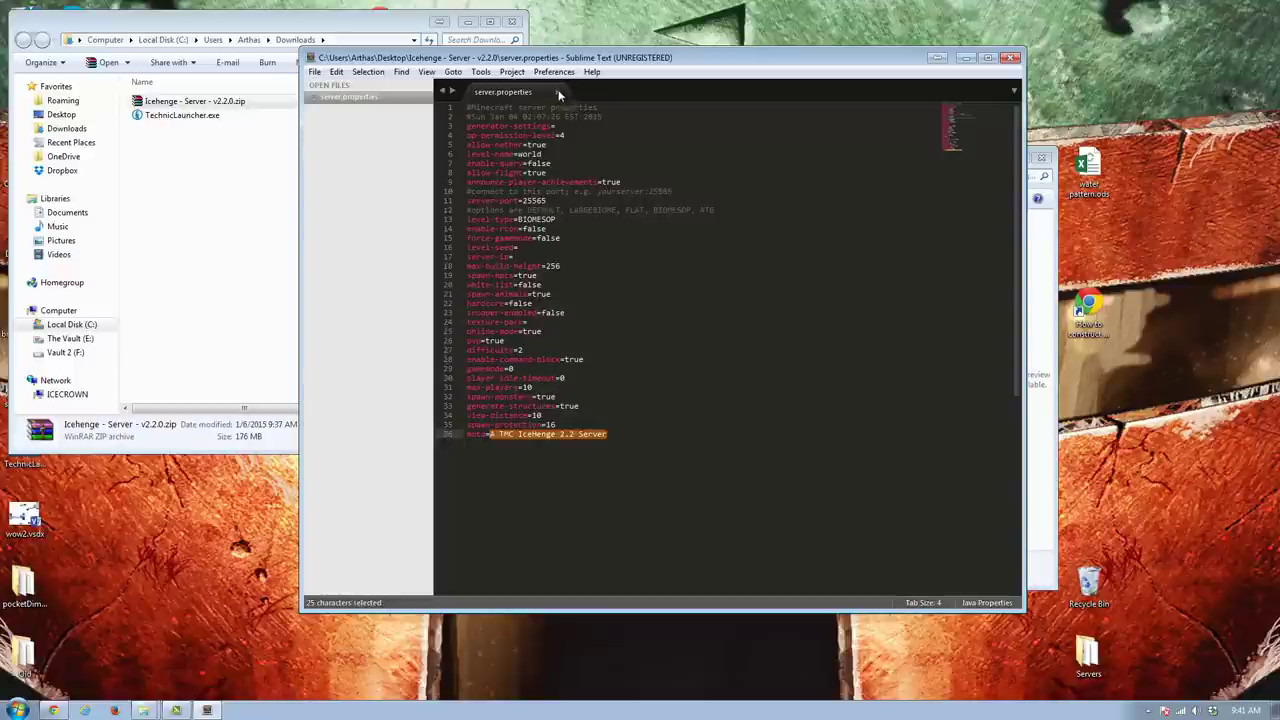
Close server.properties and start the Icehenge server by running launch.bat
{"action": "key", "text": "alt+F4"}
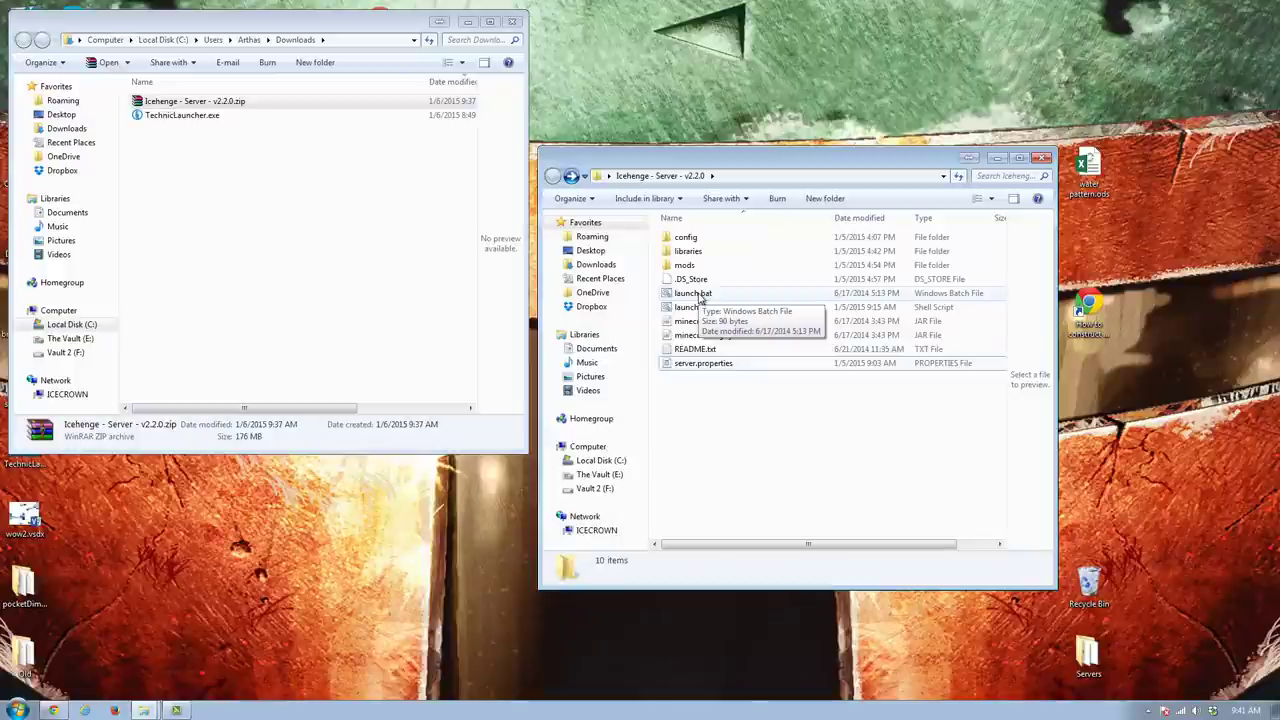
{"action": "double_click", "coordinate": [693, 293]}
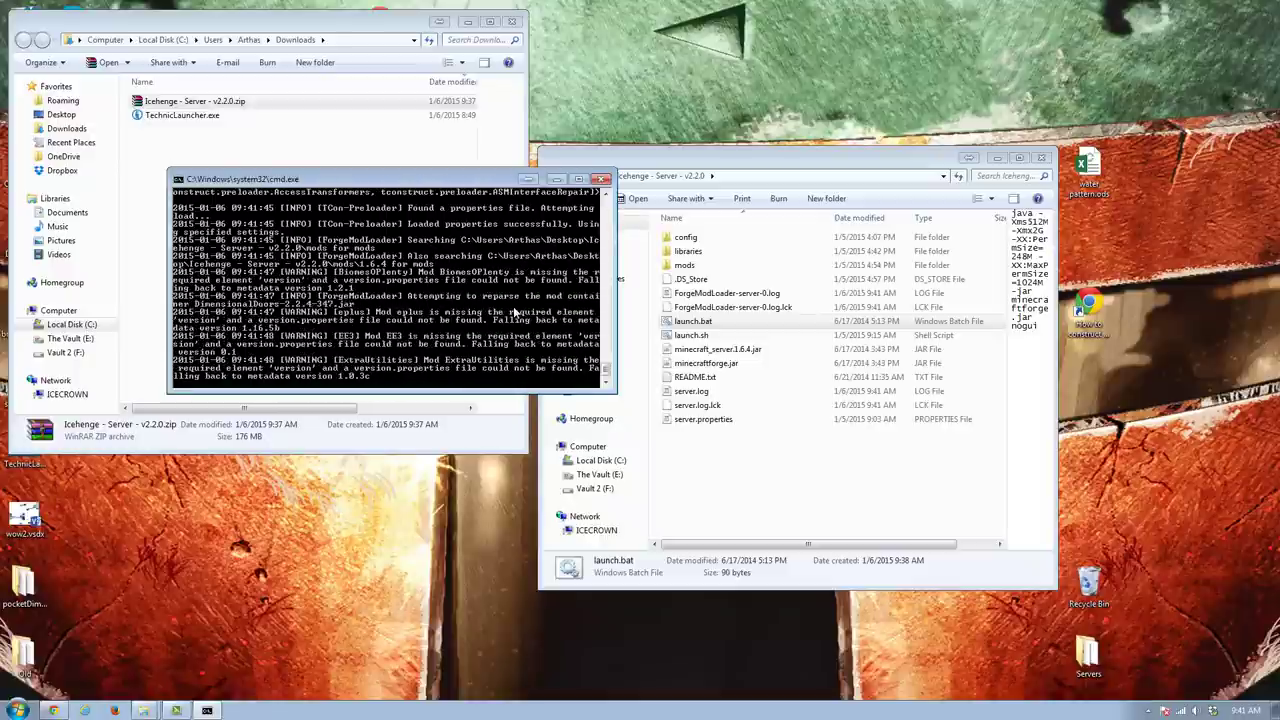
Open launch.bat in Sublime Text and highlight the -Xms and -Xmx memory options for review
{"action": "left_click", "coordinate": [686, 425]}
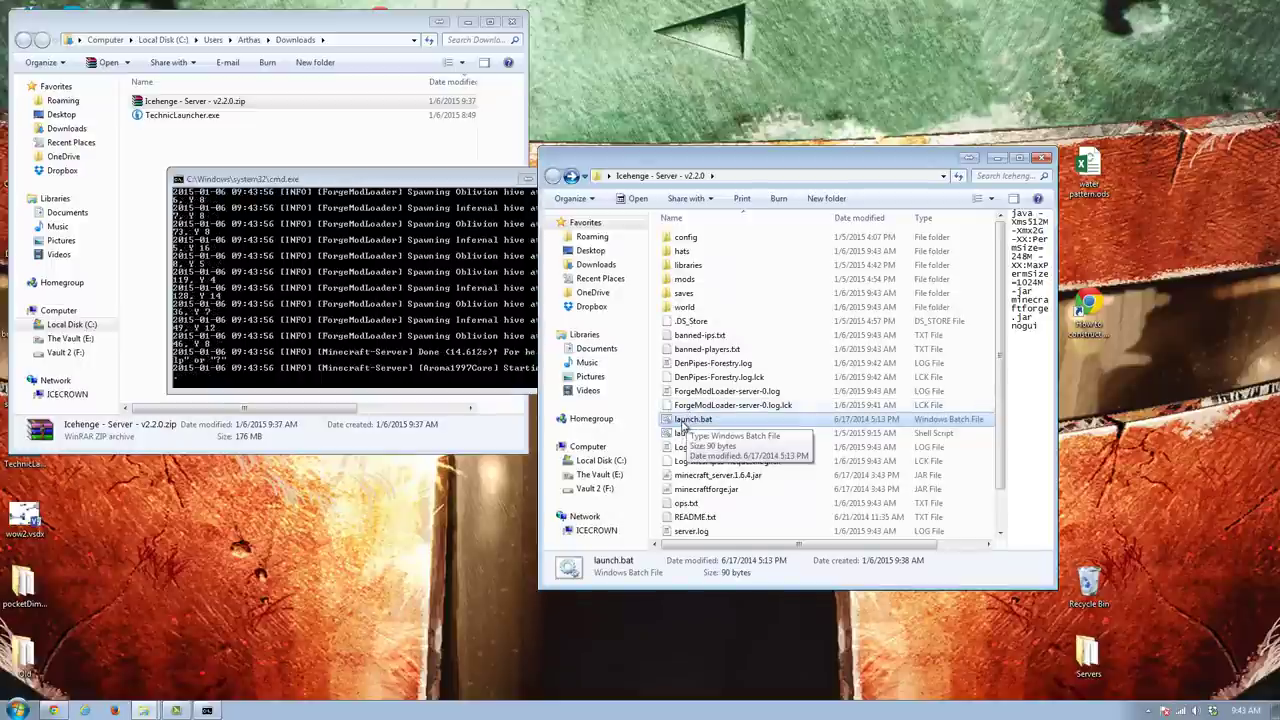
{"action": "right_click", "coordinate": [684, 427]}
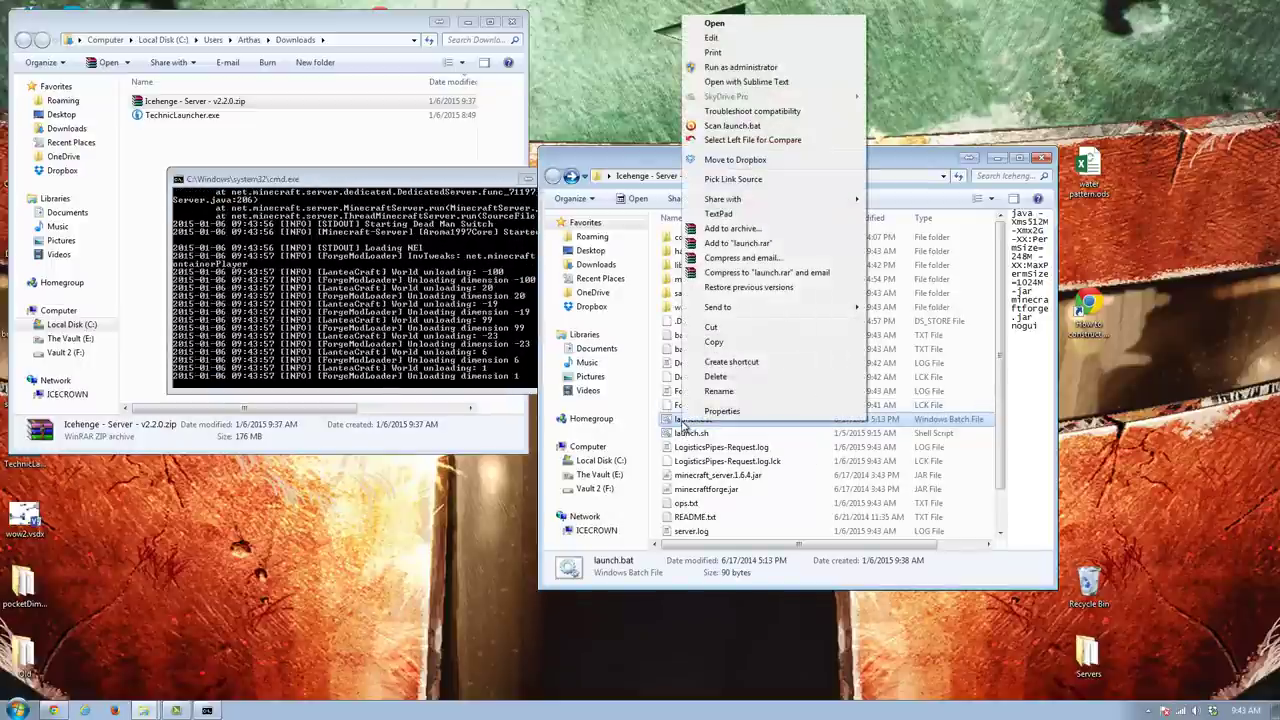
{"action": "left_click", "coordinate": [664, 420]}
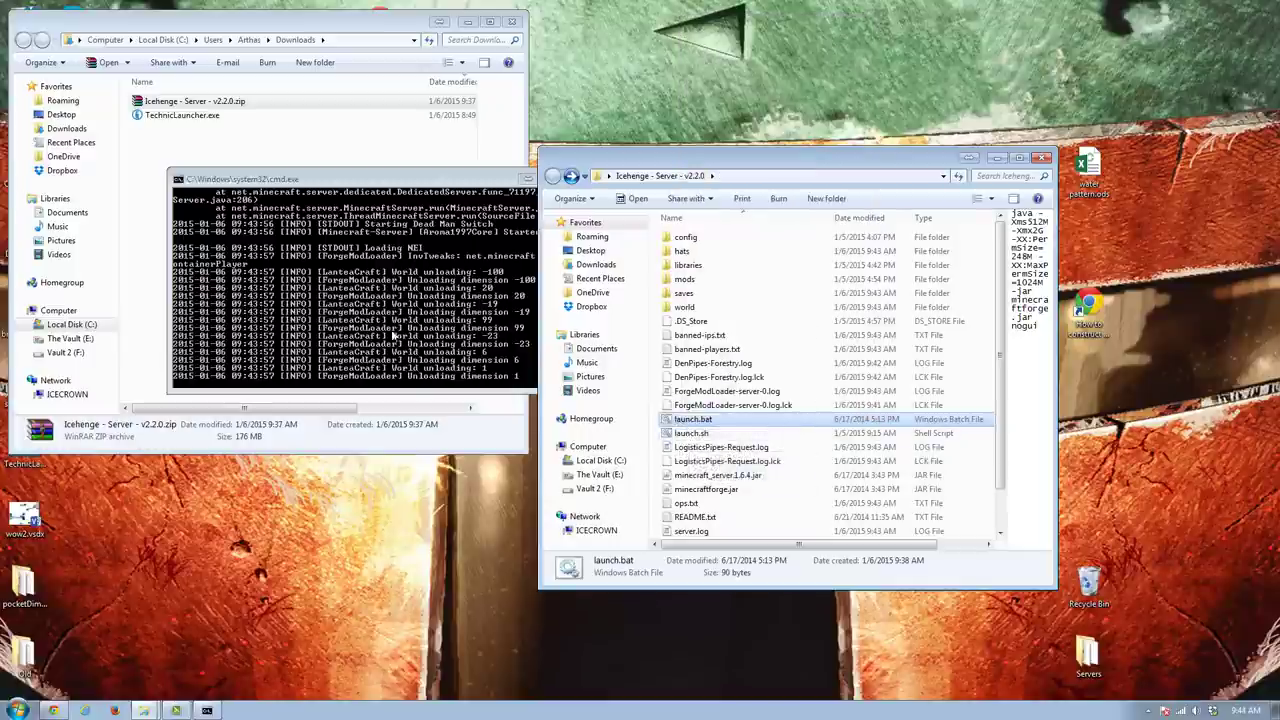
{"action": "right_click", "coordinate": [701, 423]}
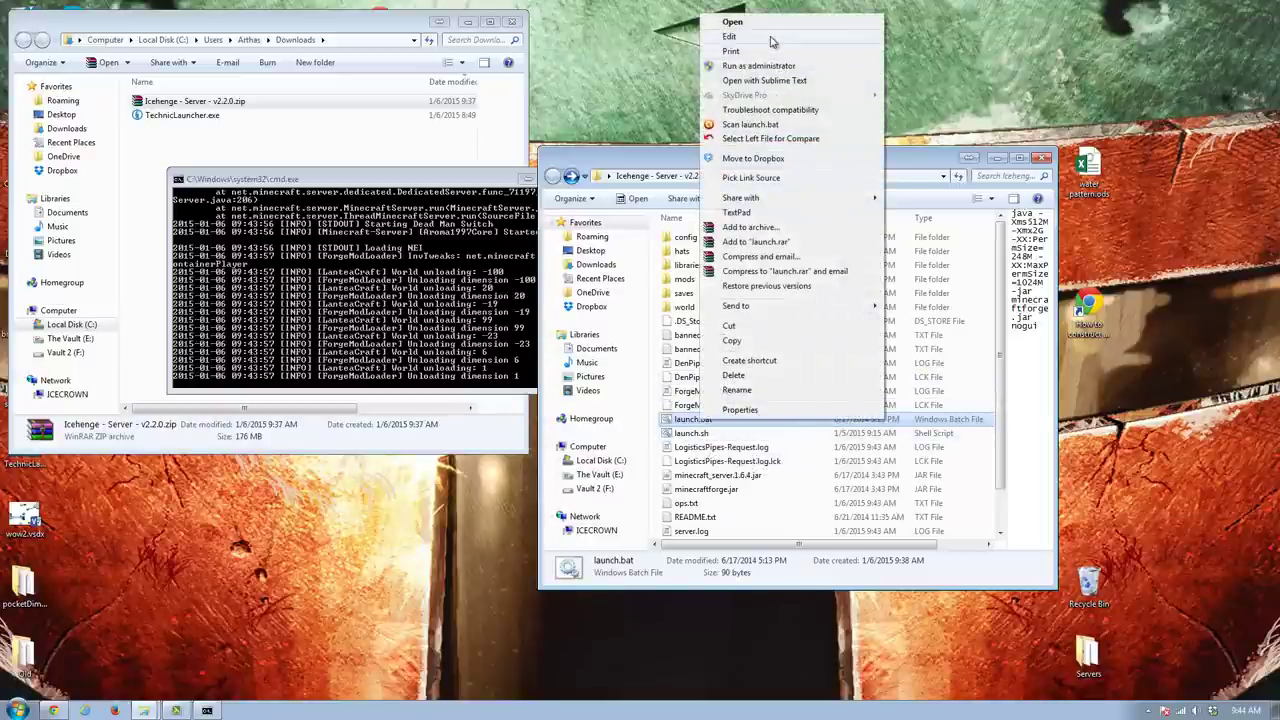
{"action": "left_click", "coordinate": [762, 81]}
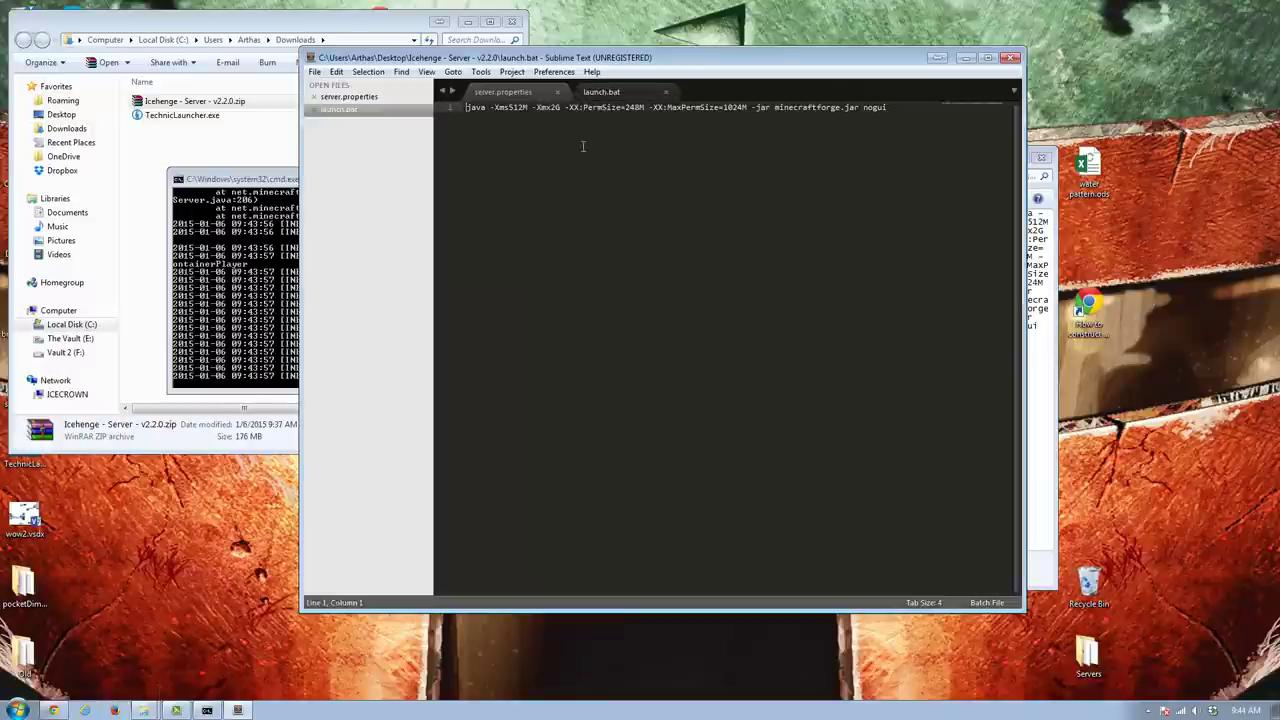
{"action": "left_click_drag", "start_coordinate": [492, 107], "coordinate": [507, 107]}
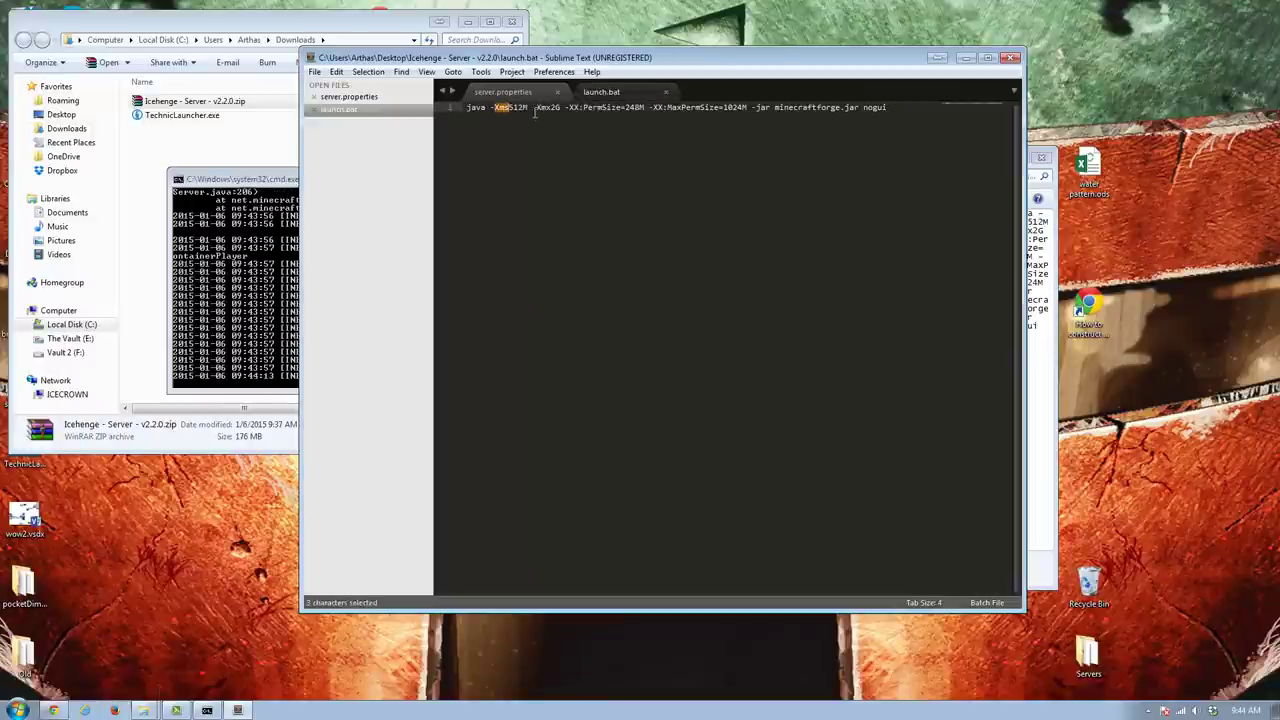
{"action": "left_click_drag", "start_coordinate": [532, 107], "coordinate": [548, 107]}
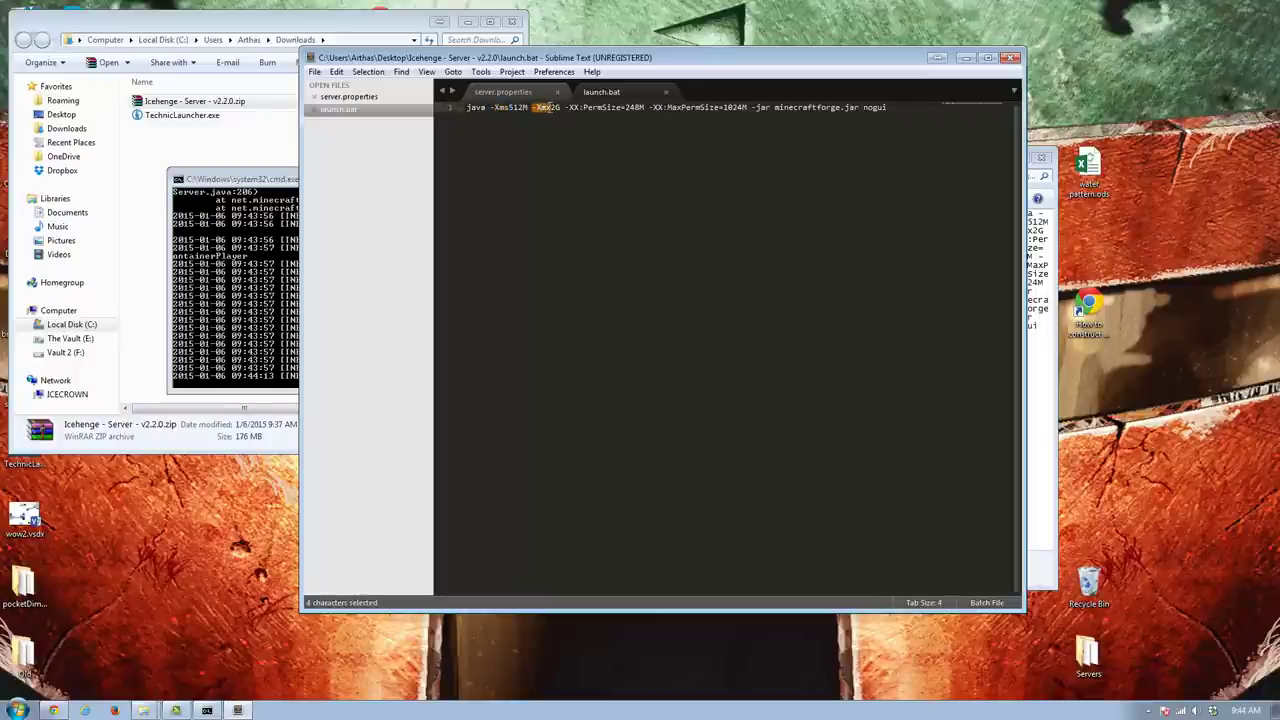
{"action": "left_click", "coordinate": [566, 107]}
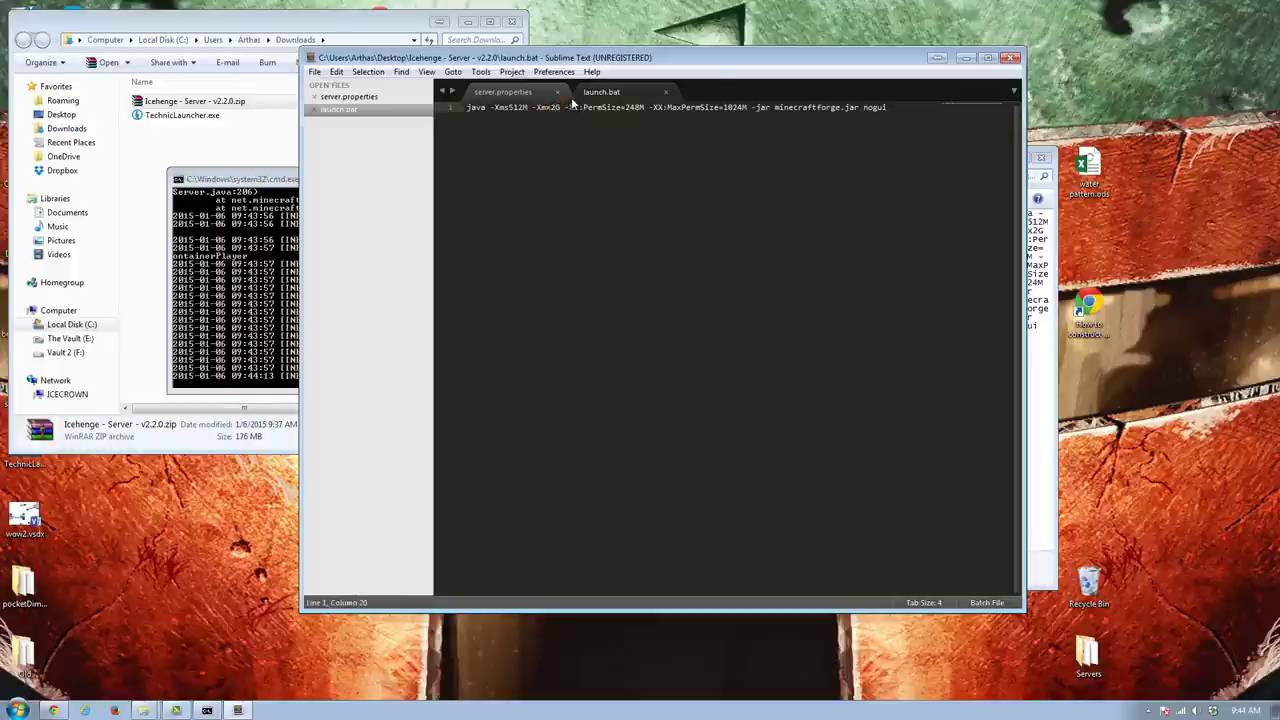
Try setting the -Xmx maximum memory in launch.bat to 4G and close the editor without saving
{"action": "key", "text": "BackSpace"}
{"action": "type", "text": "4"}
{"action": "key", "text": "End"}
{"action": "key", "text": "ctrl+shift+Left"}
{"action": "left_click", "coordinate": [1010, 60]}
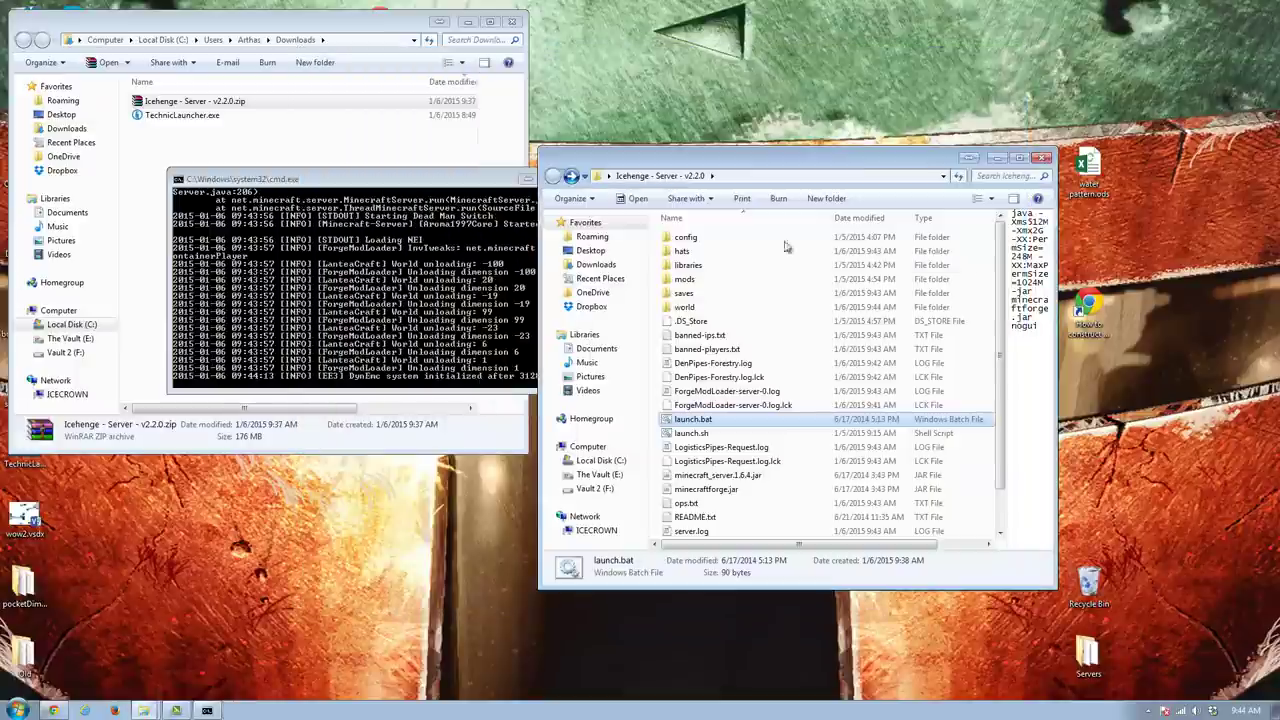
Examine the running server console, the README.txt preview and the rest of the server folder's files
{"action": "left_click", "coordinate": [480, 282]}
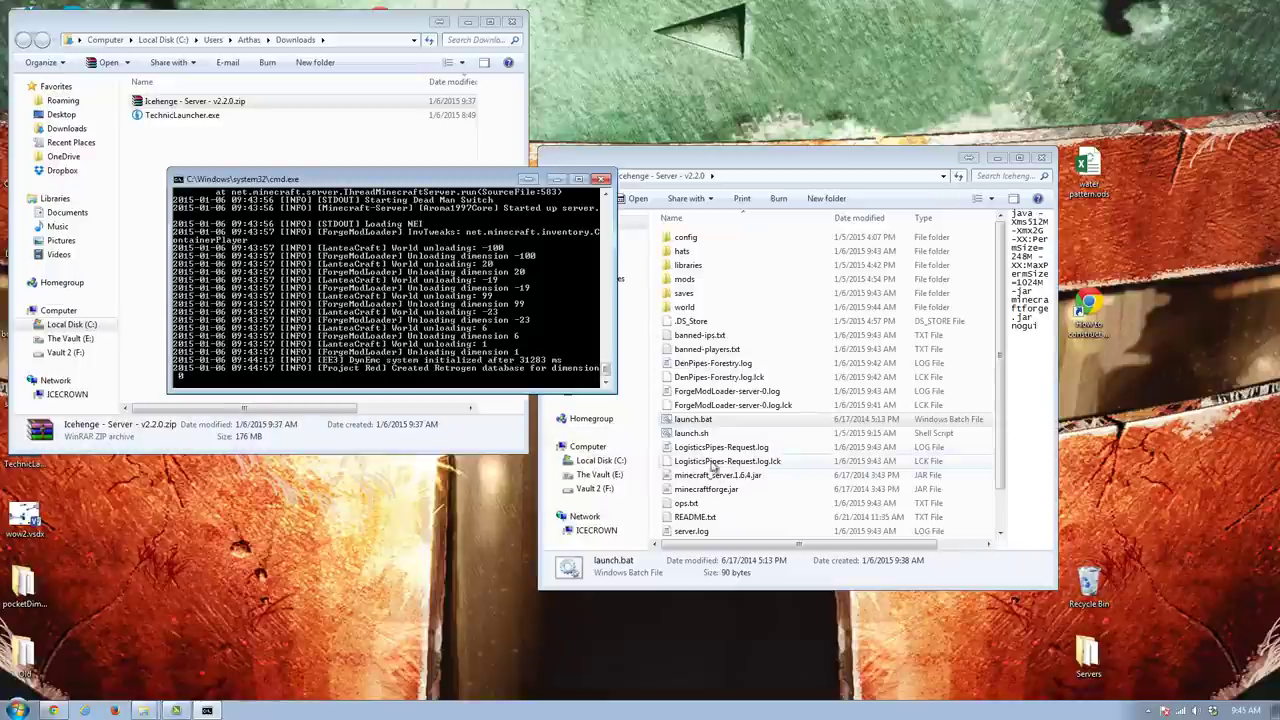
{"action": "left_click", "coordinate": [727, 516]}
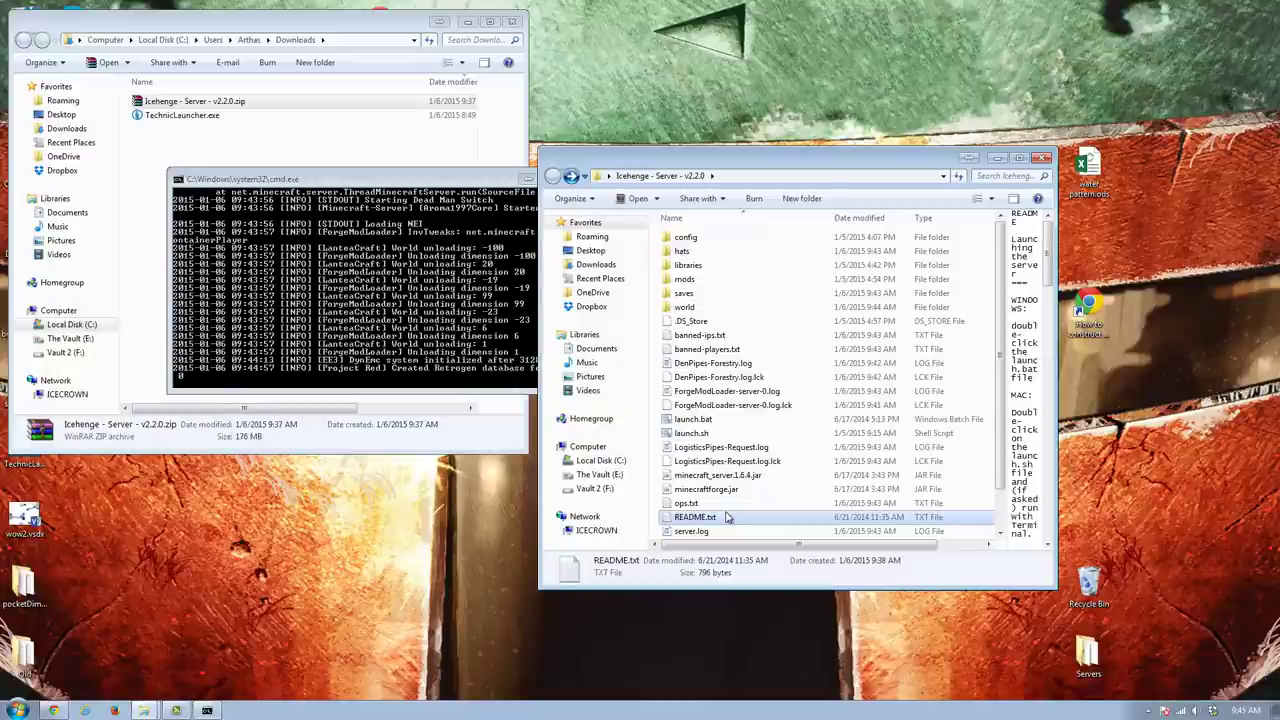
{"action": "scroll", "coordinate": [714, 503], "scroll_direction": "down", "scroll_amount": 1}
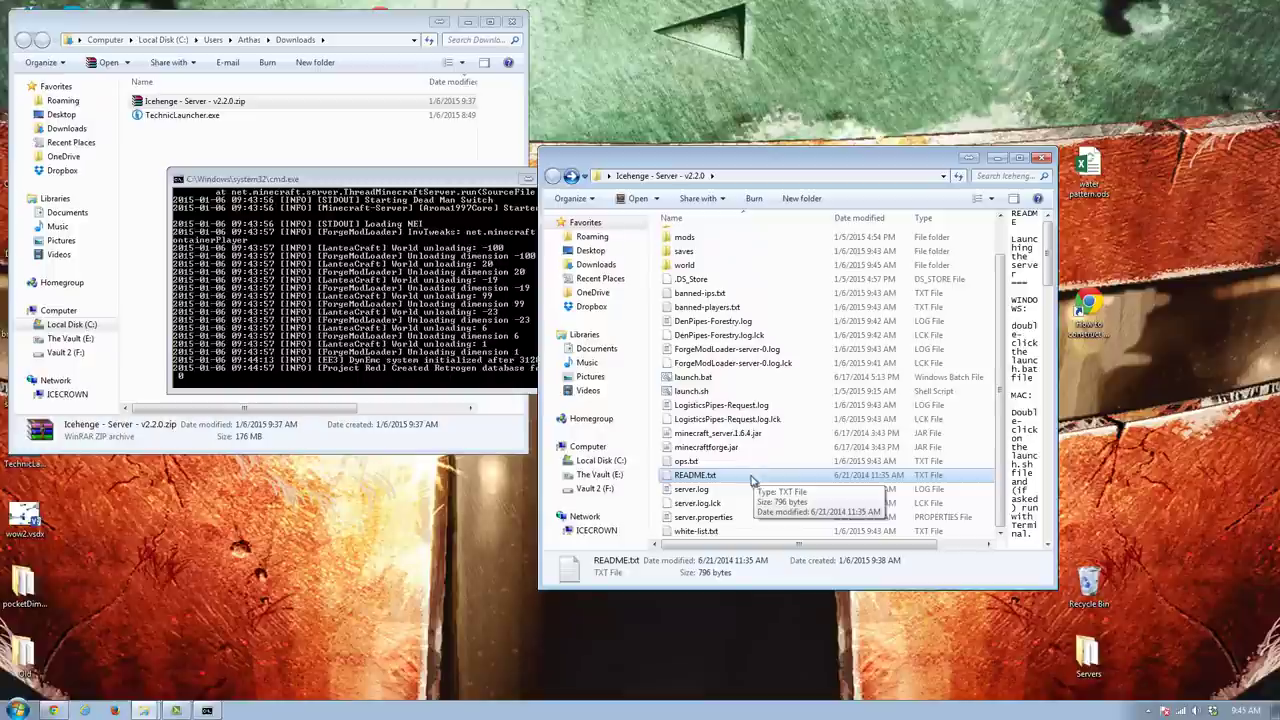
{"action": "left_click", "coordinate": [428, 318]}
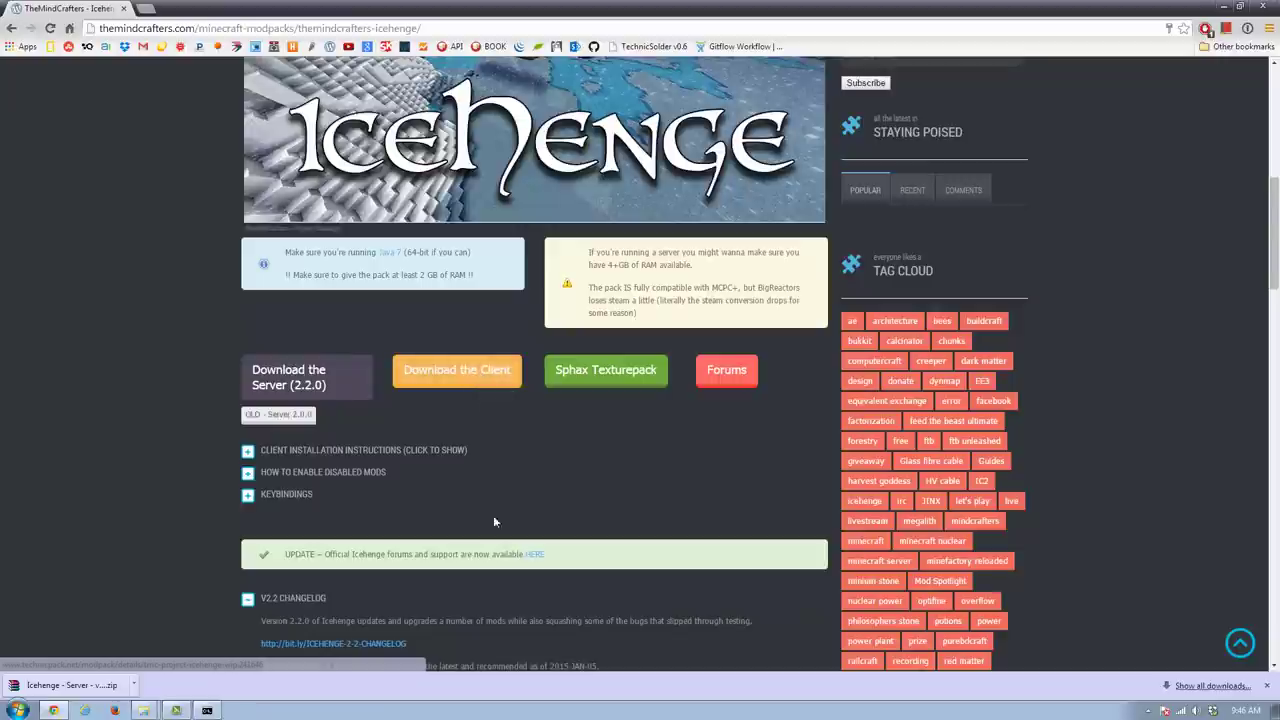
Switch to Chrome and open the client download page from the Icehenge modpack page
{"action": "scroll", "coordinate": [493, 515], "scroll_direction": "down", "scroll_amount": 1}
{"action": "scroll", "coordinate": [494, 495], "scroll_direction": "up", "scroll_amount": 2}
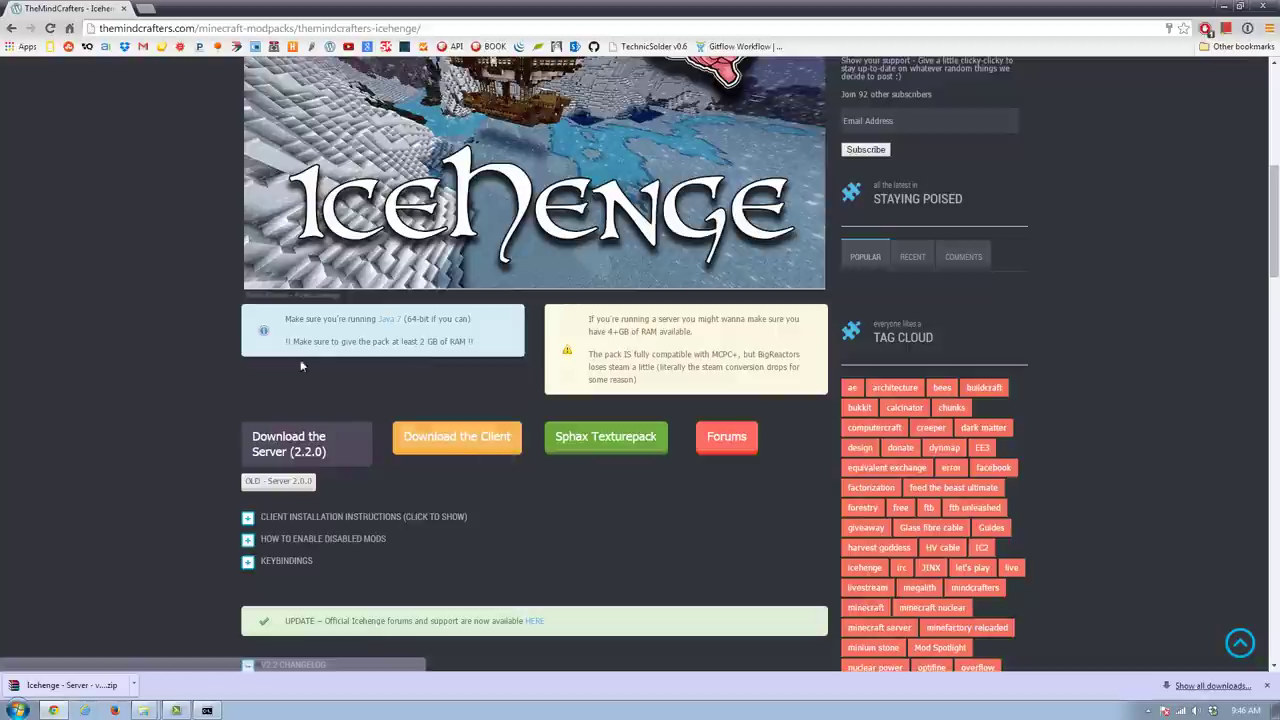
{"action": "left_click", "coordinate": [473, 441]}
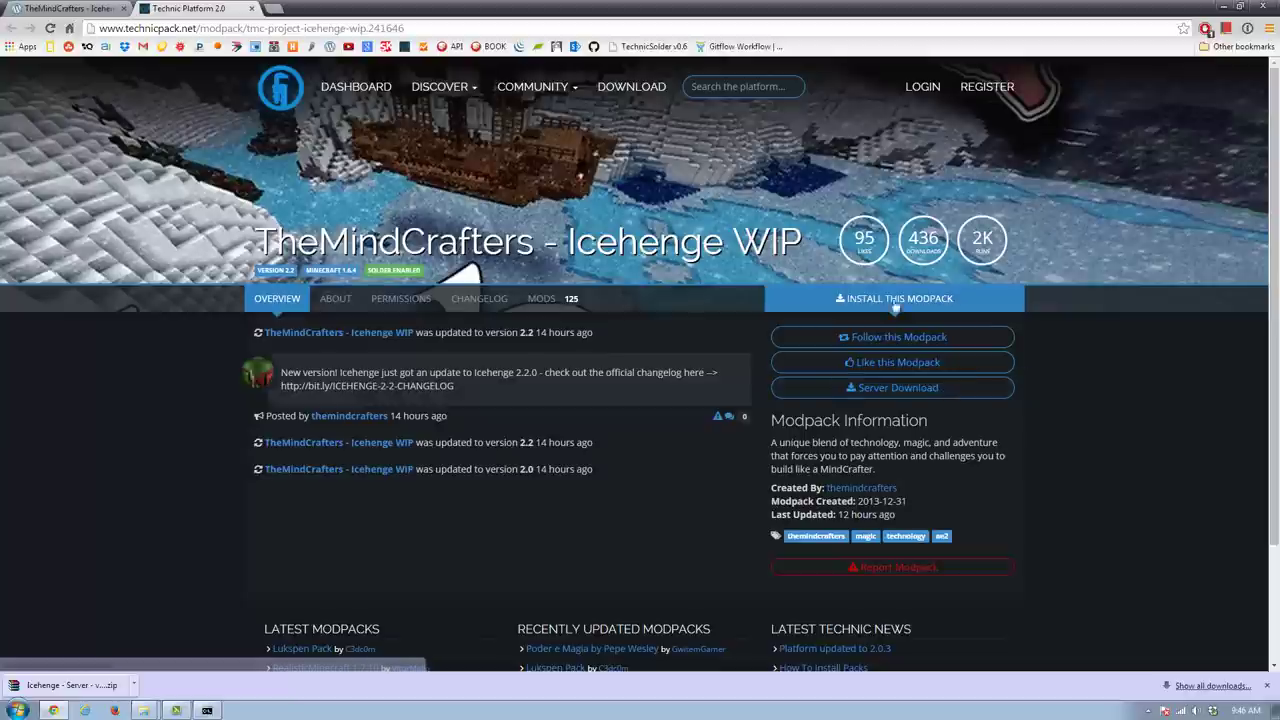
Start the Windows download of the Technic Launcher, cancel it, close the Technic page and minimize the browser
{"action": "left_click", "coordinate": [628, 91]}
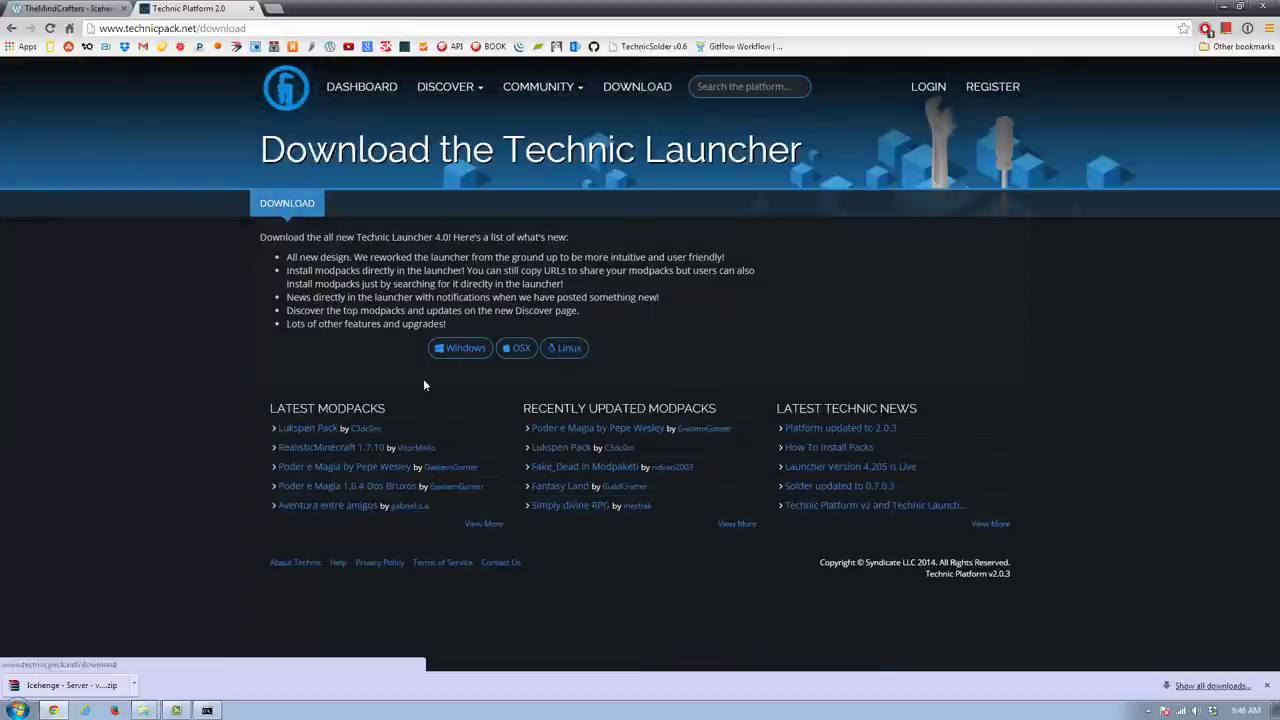
{"action": "left_click", "coordinate": [470, 356]}
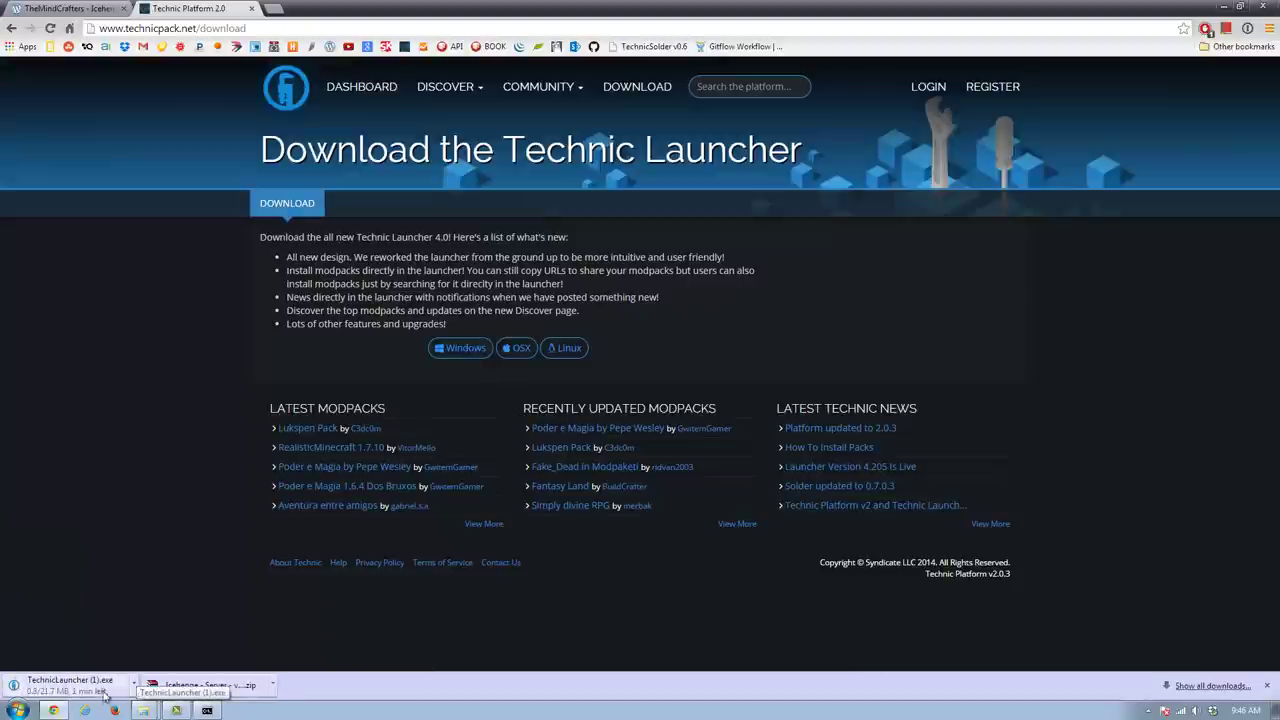
{"action": "left_click", "coordinate": [133, 685]}
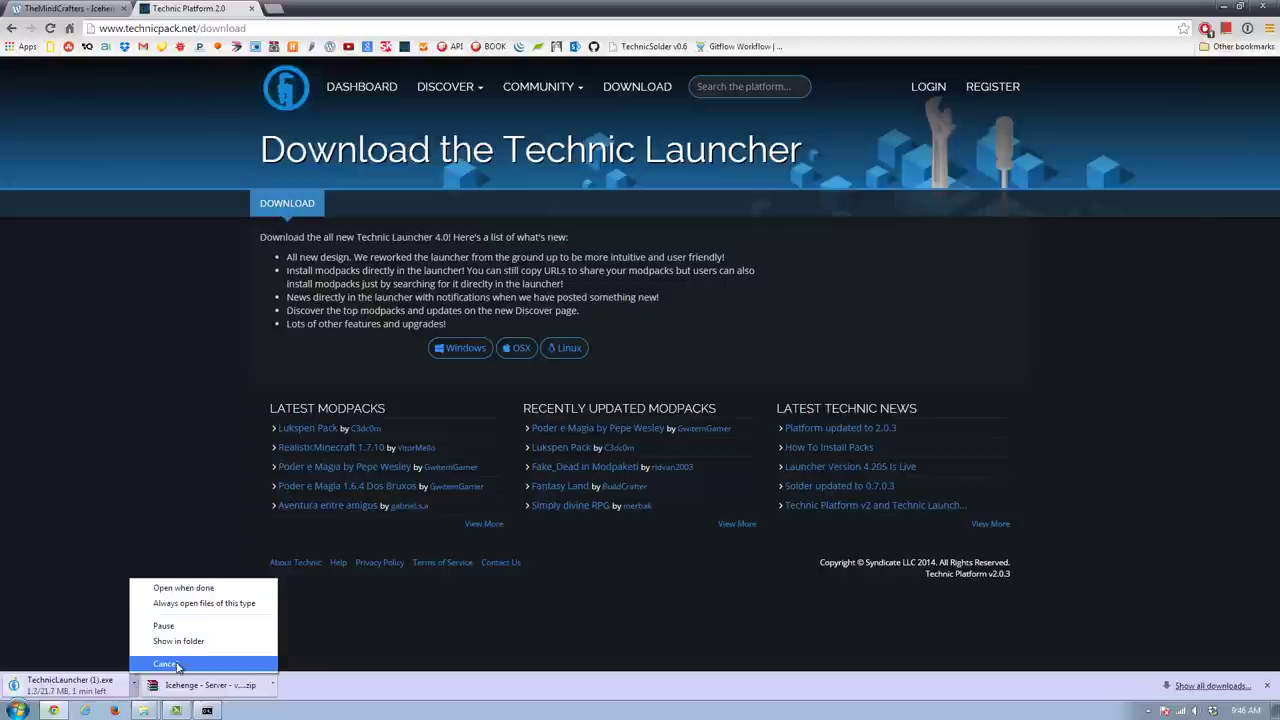
{"action": "left_click", "coordinate": [176, 666]}
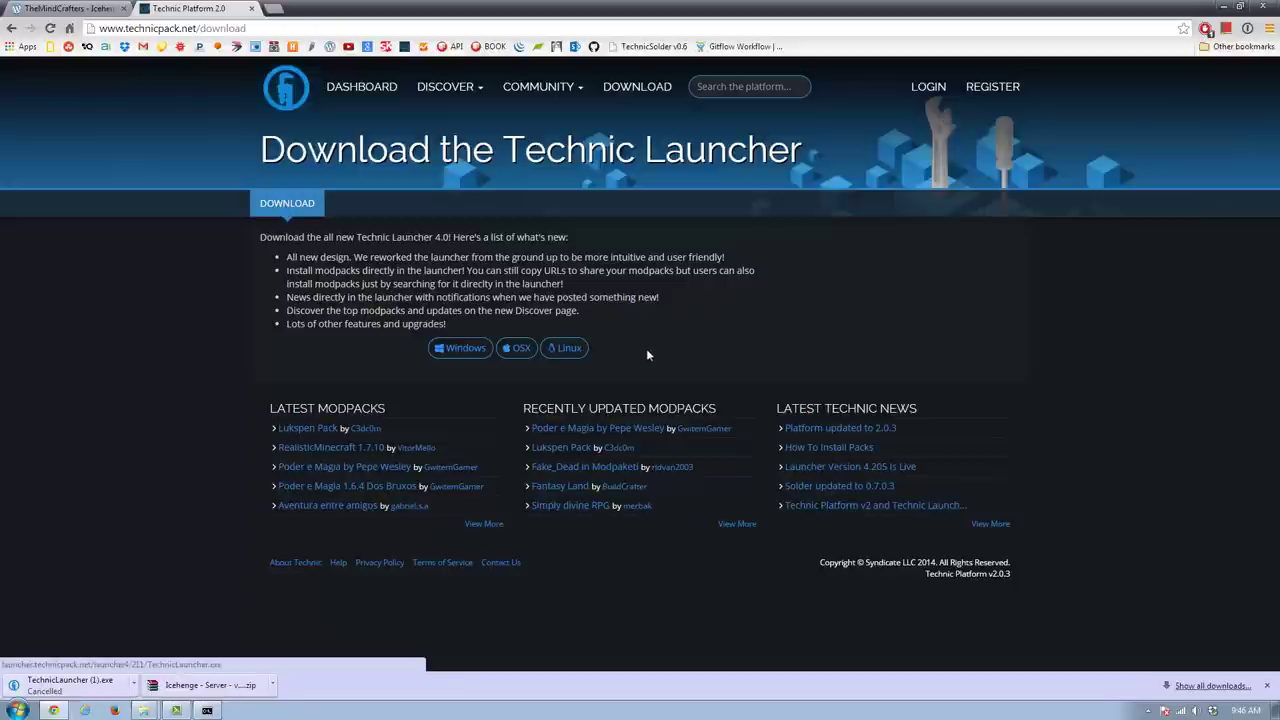
{"action": "left_click", "coordinate": [252, 9]}
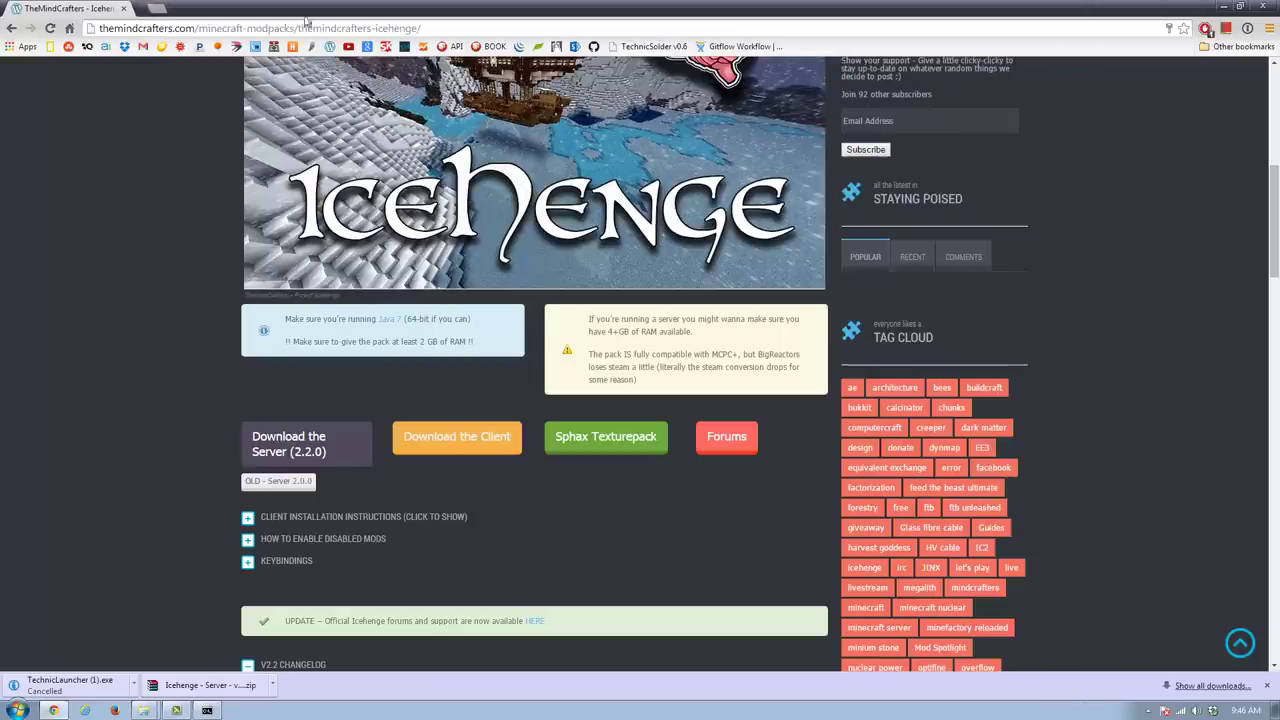
{"action": "left_click", "coordinate": [1224, 7]}
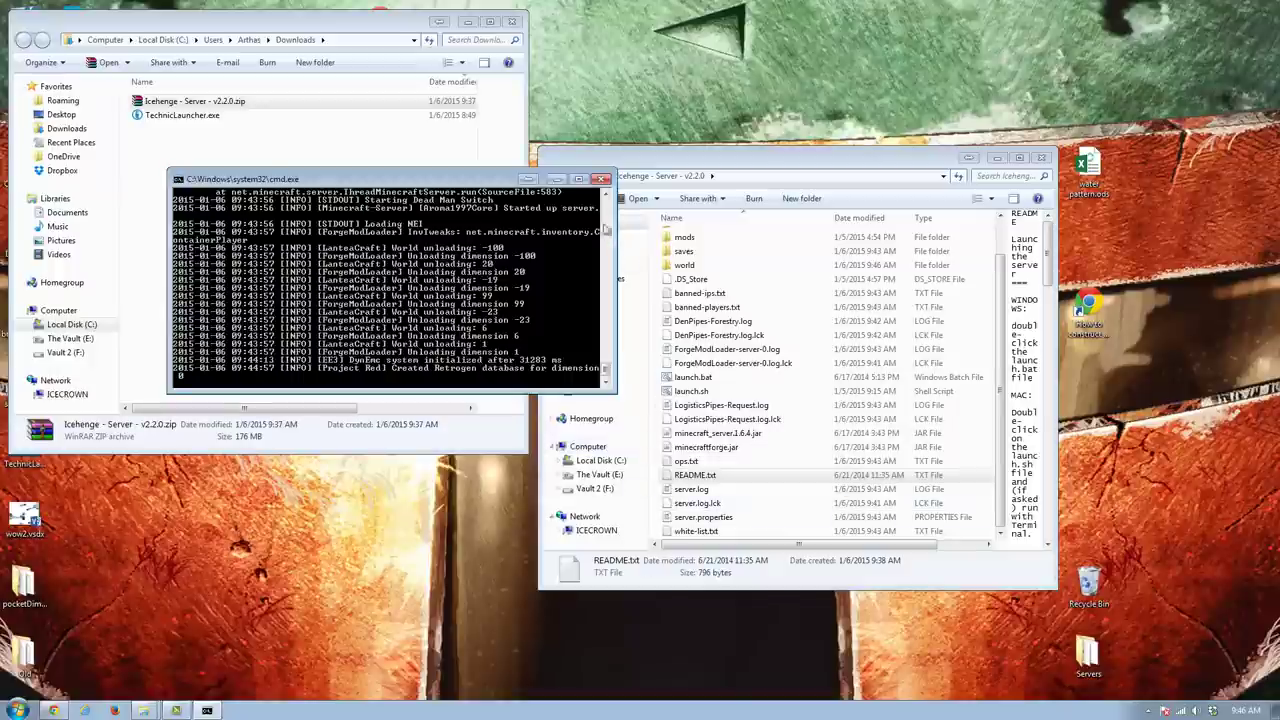
Move the Downloads window toward the middle of the desktop and minimize the server console
{"action": "left_click", "coordinate": [303, 158]}
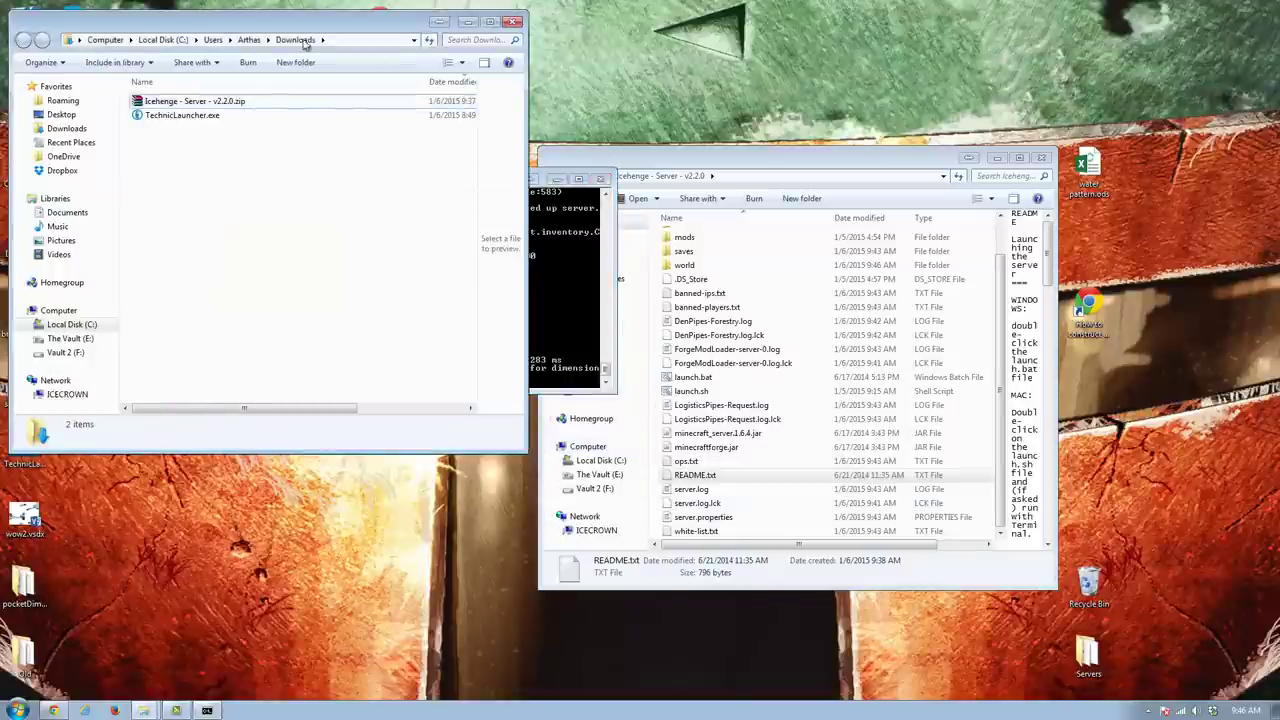
{"action": "left_click_drag", "start_coordinate": [295, 28], "coordinate": [730, 120]}
{"action": "left_click", "coordinate": [380, 194]}
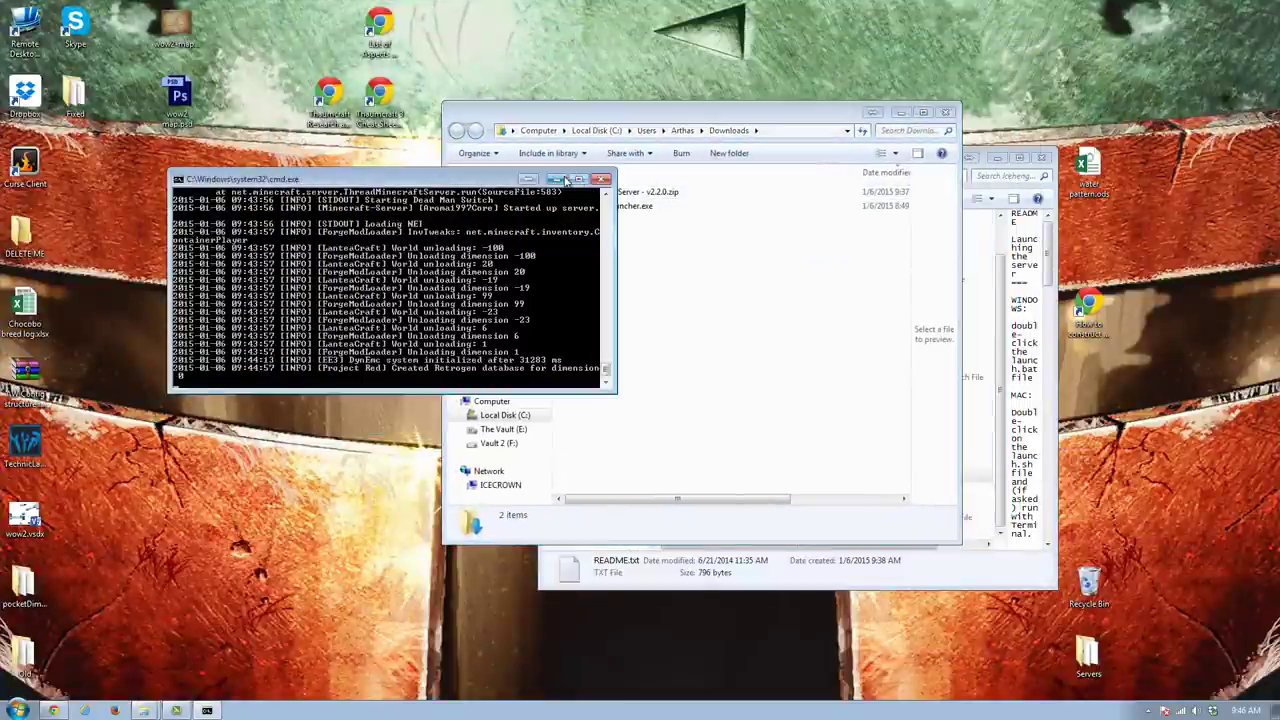
{"action": "left_click", "coordinate": [563, 180]}
Run TechnicLauncher.exe from Downloads and do a standard install of Technic in the default directory
{"action": "left_click", "coordinate": [617, 212]}
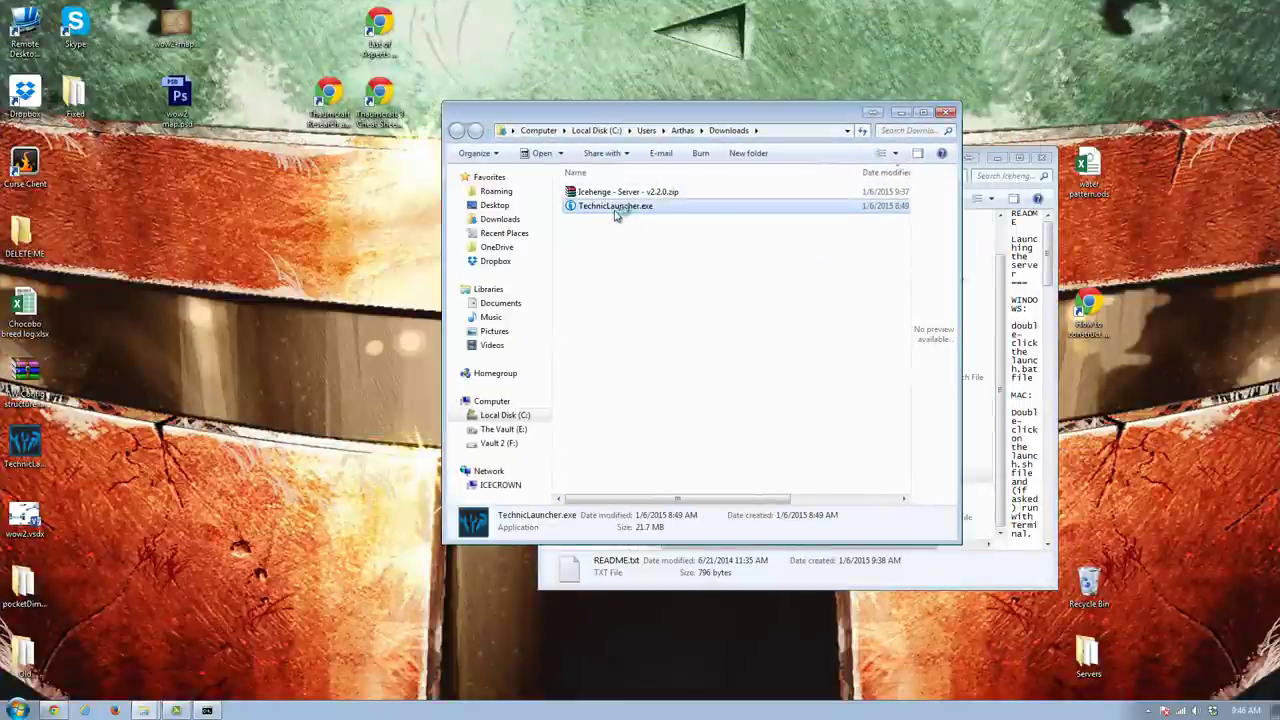
{"action": "double_click", "coordinate": [616, 208]}
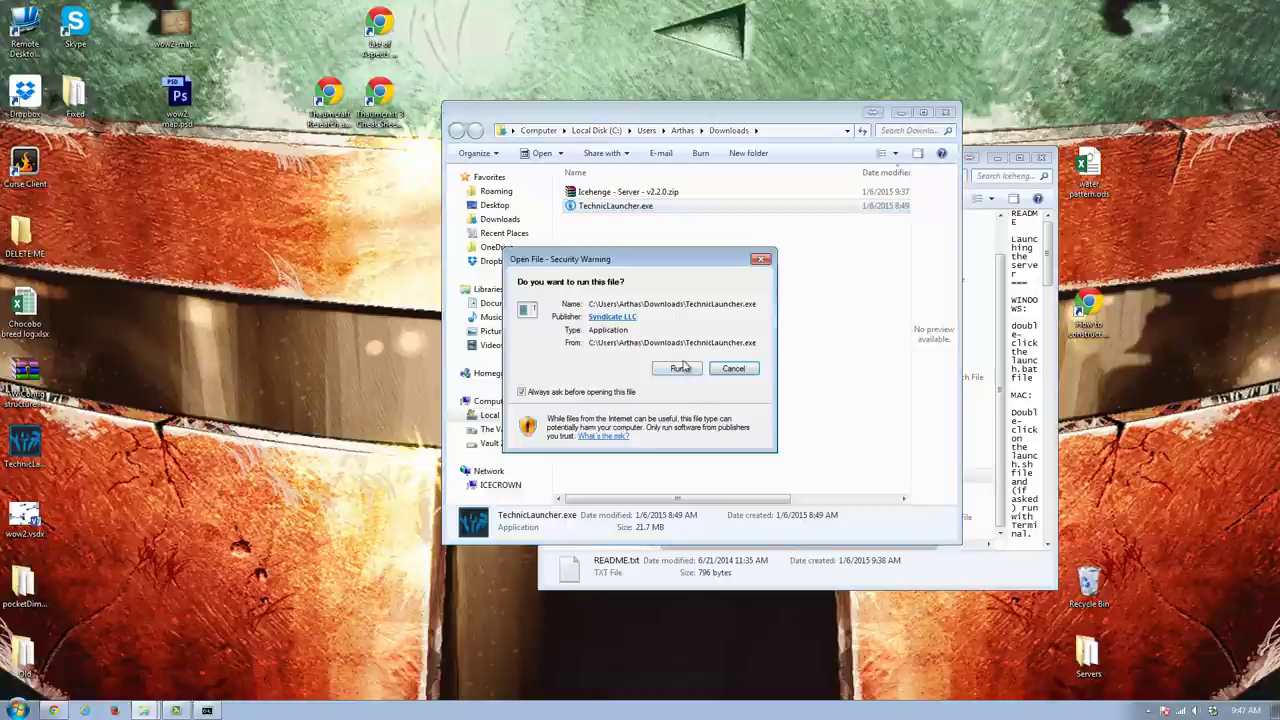
{"action": "left_click", "coordinate": [677, 369]}
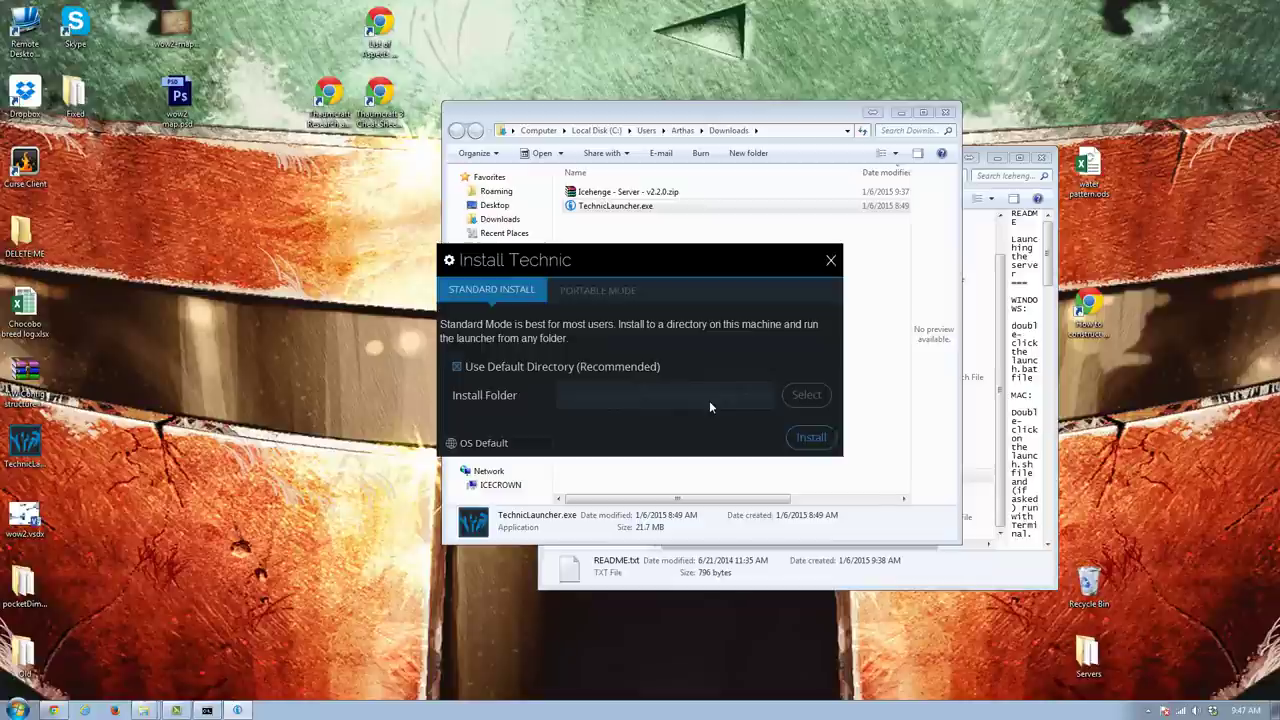
{"action": "left_click", "coordinate": [806, 438]}
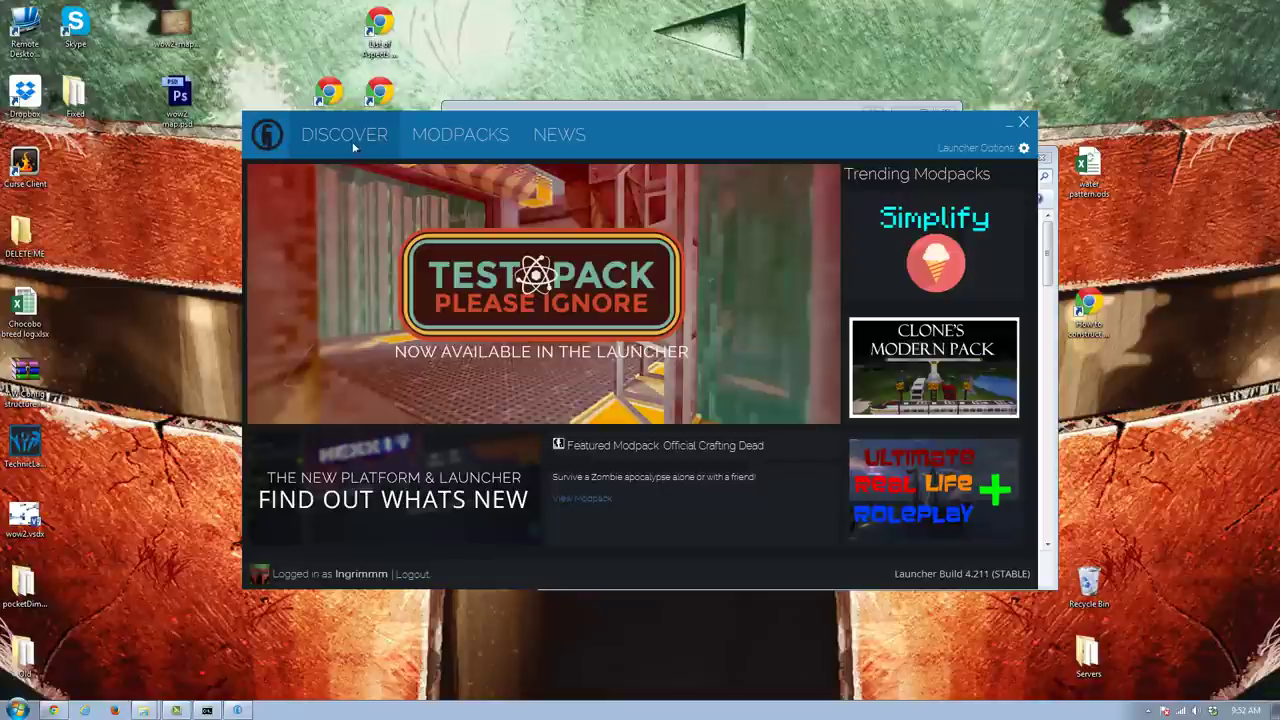
Search the launcher's modpacks for Icehenge and install TheMindCrafters - Icehenge WIP
{"action": "left_click", "coordinate": [466, 140]}
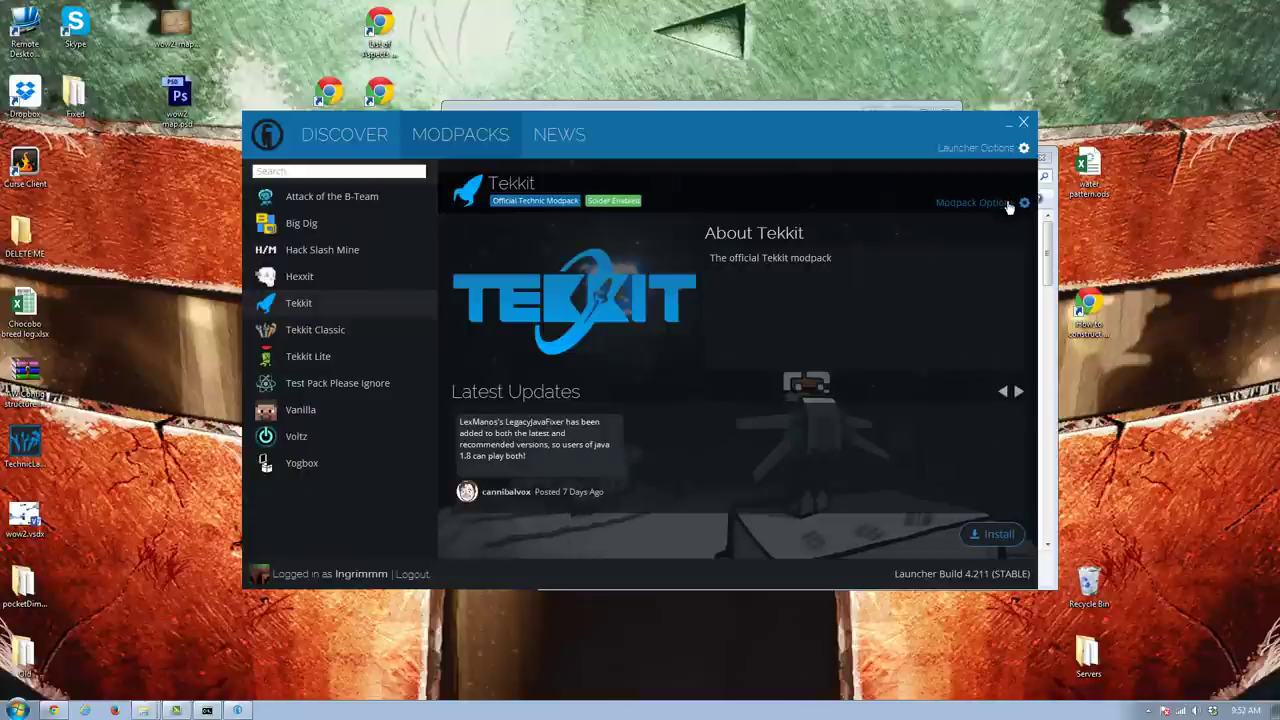
{"action": "left_click", "coordinate": [372, 176]}
{"action": "type", "text": "Iceheh"}
{"action": "type", "text": "ge"}
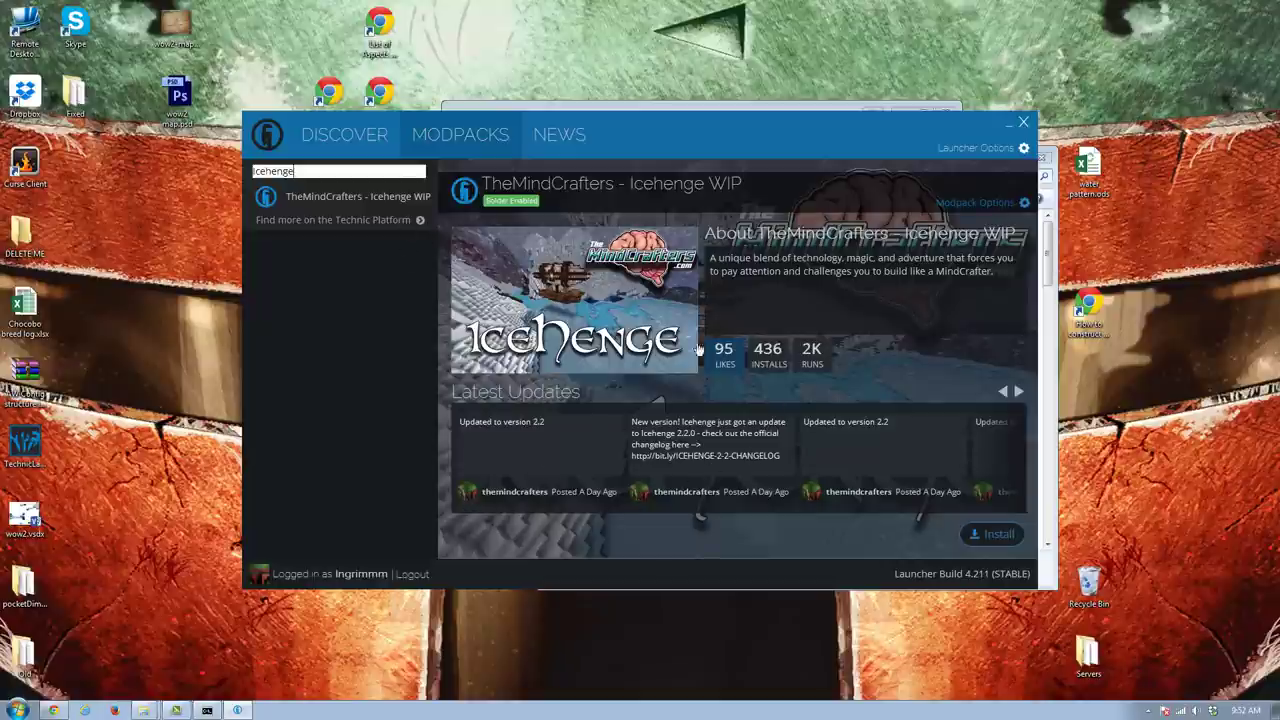
{"action": "left_click", "coordinate": [988, 537]}
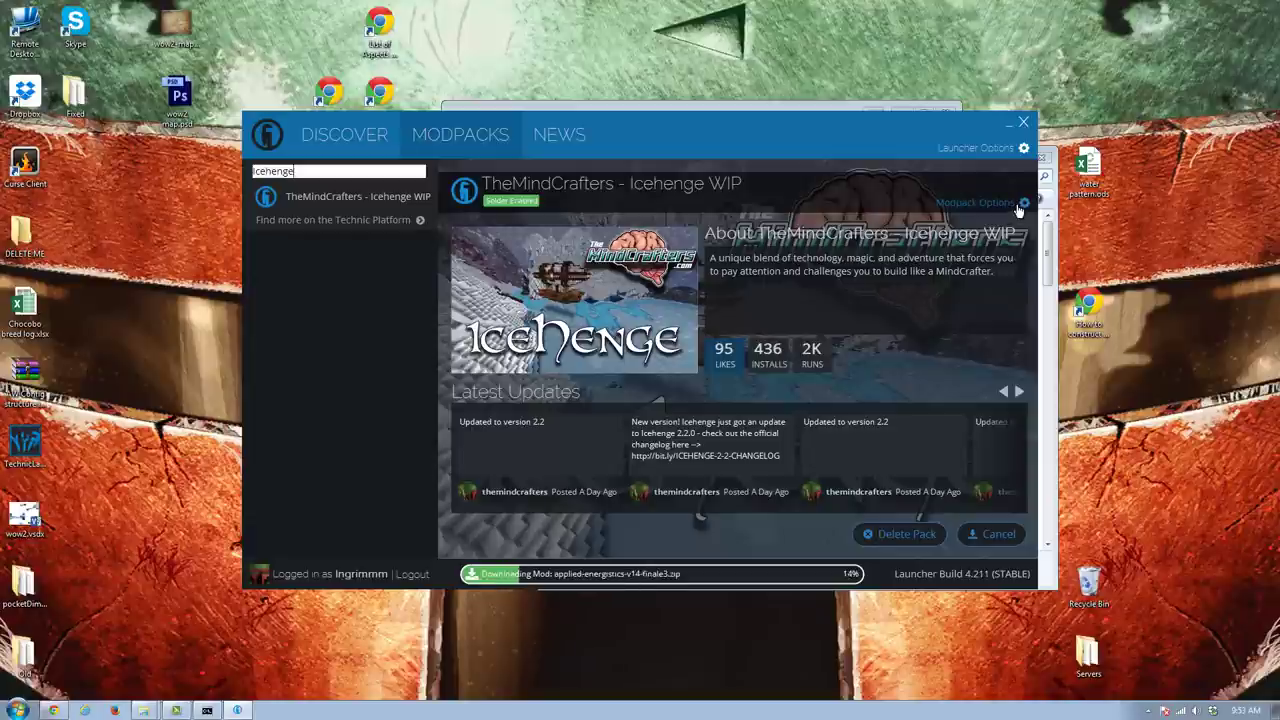
Open the Icehenge modpack's install folder from its options and move the folder window off the version settings
{"action": "left_click", "coordinate": [1021, 205]}
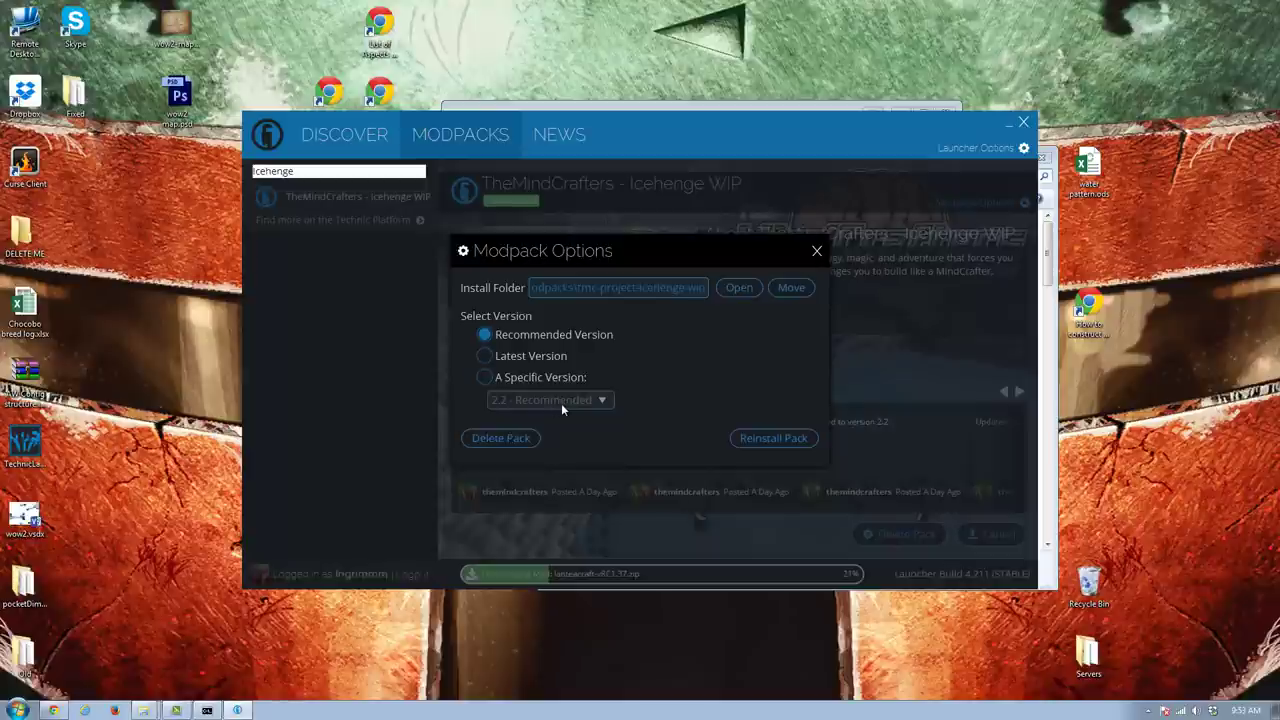
{"action": "left_click", "coordinate": [734, 290]}
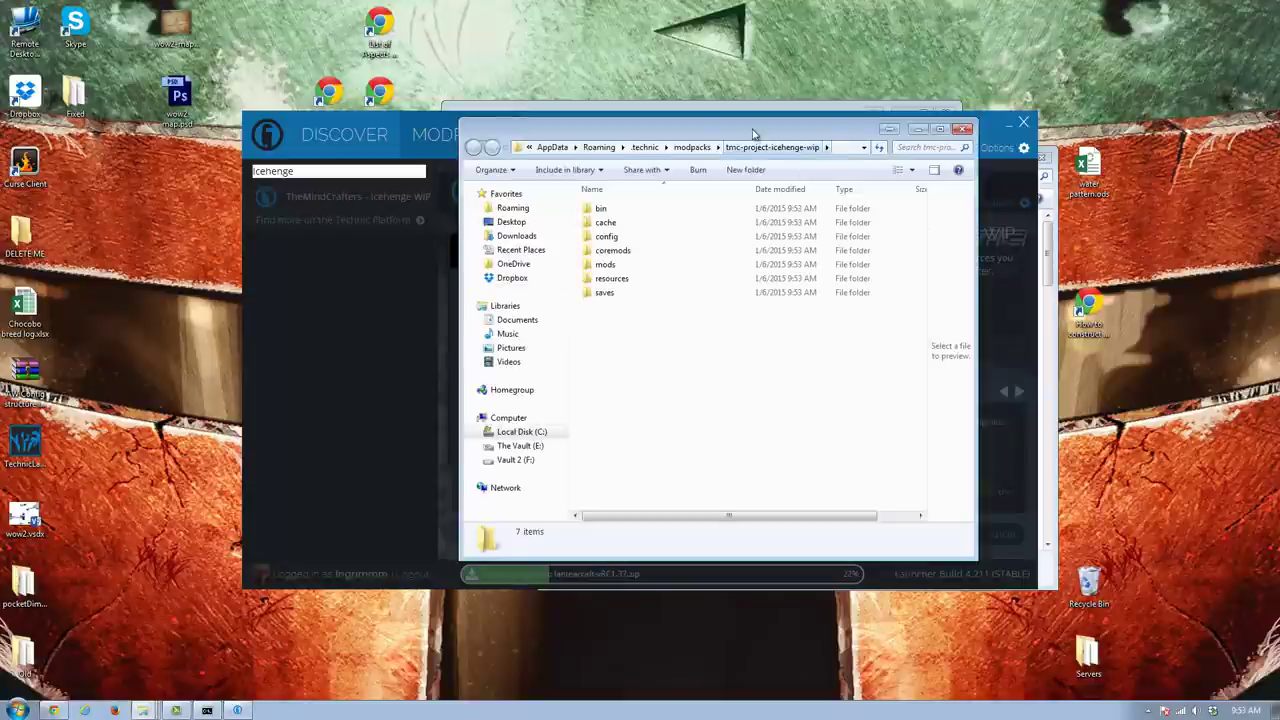
{"action": "left_click_drag", "start_coordinate": [753, 133], "coordinate": [975, 185]}
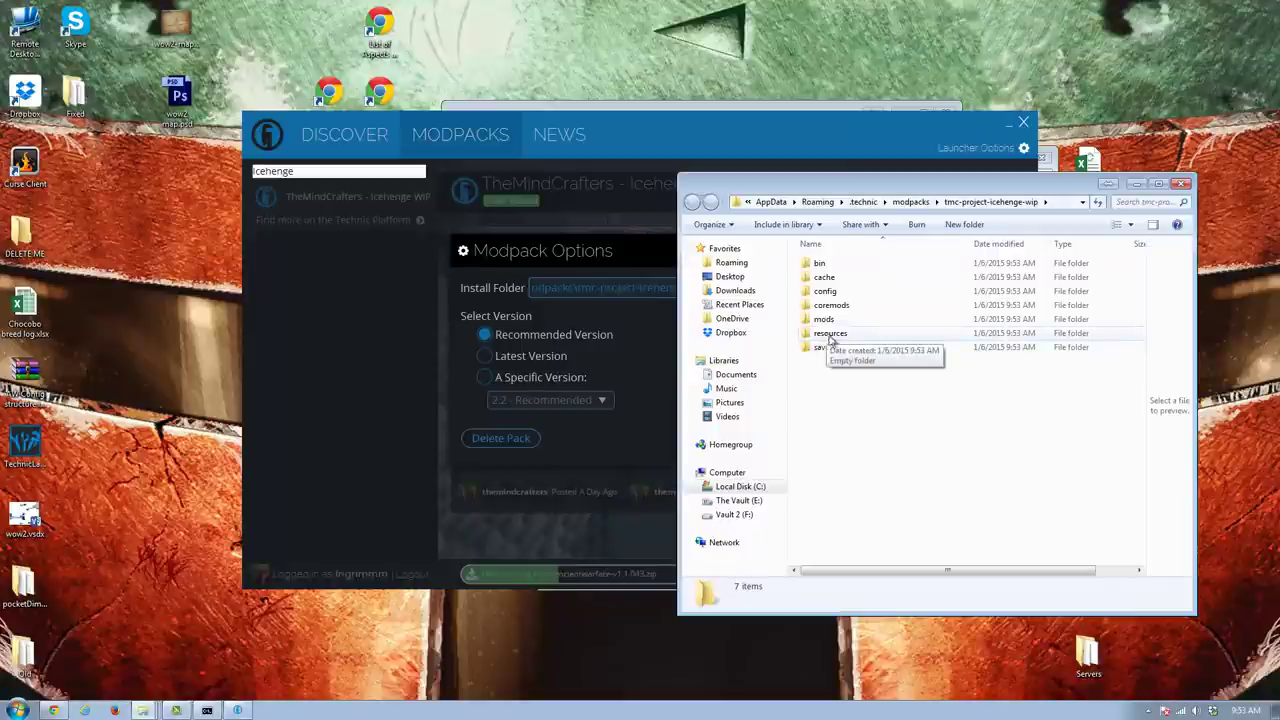
Close the modpack's install folder and options, and move the Libraries window away from the Minecraft window
{"action": "left_click", "coordinate": [1181, 184]}
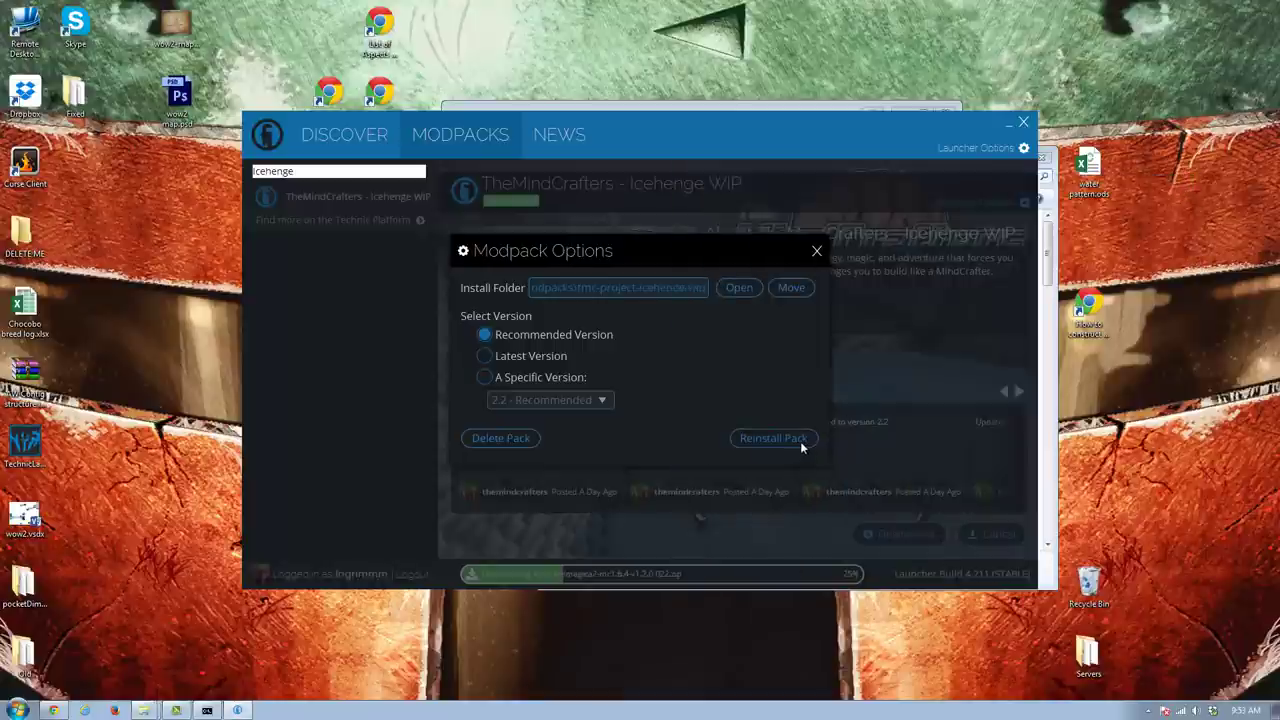
{"action": "left_click", "coordinate": [817, 251]}
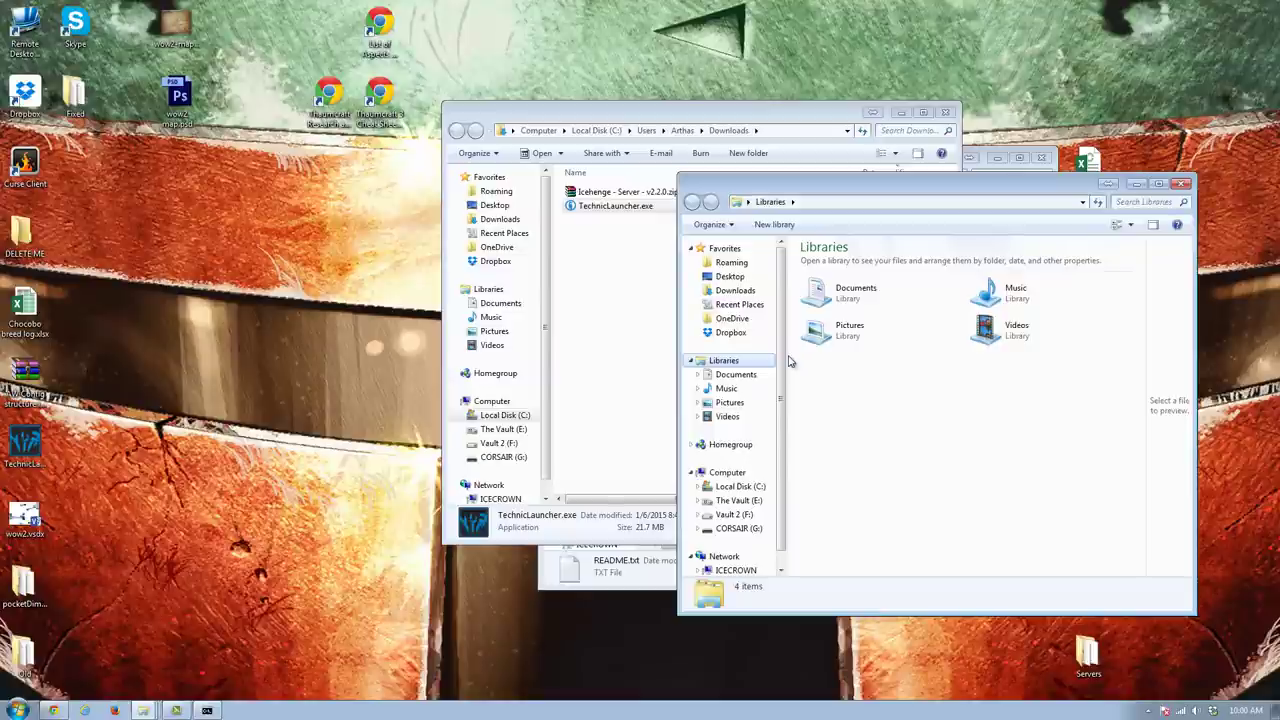
{"action": "mouse_move", "coordinate": [190, 712]}
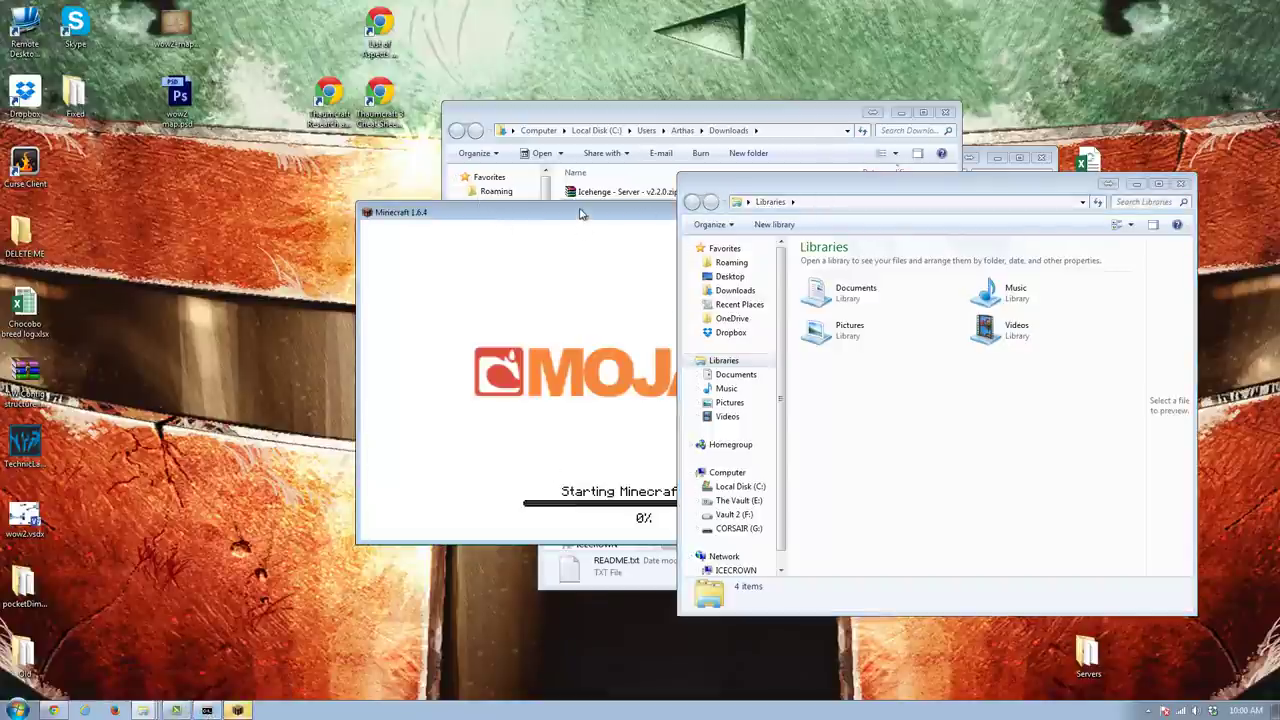
{"action": "left_click_drag", "start_coordinate": [731, 187], "coordinate": [875, 190]}
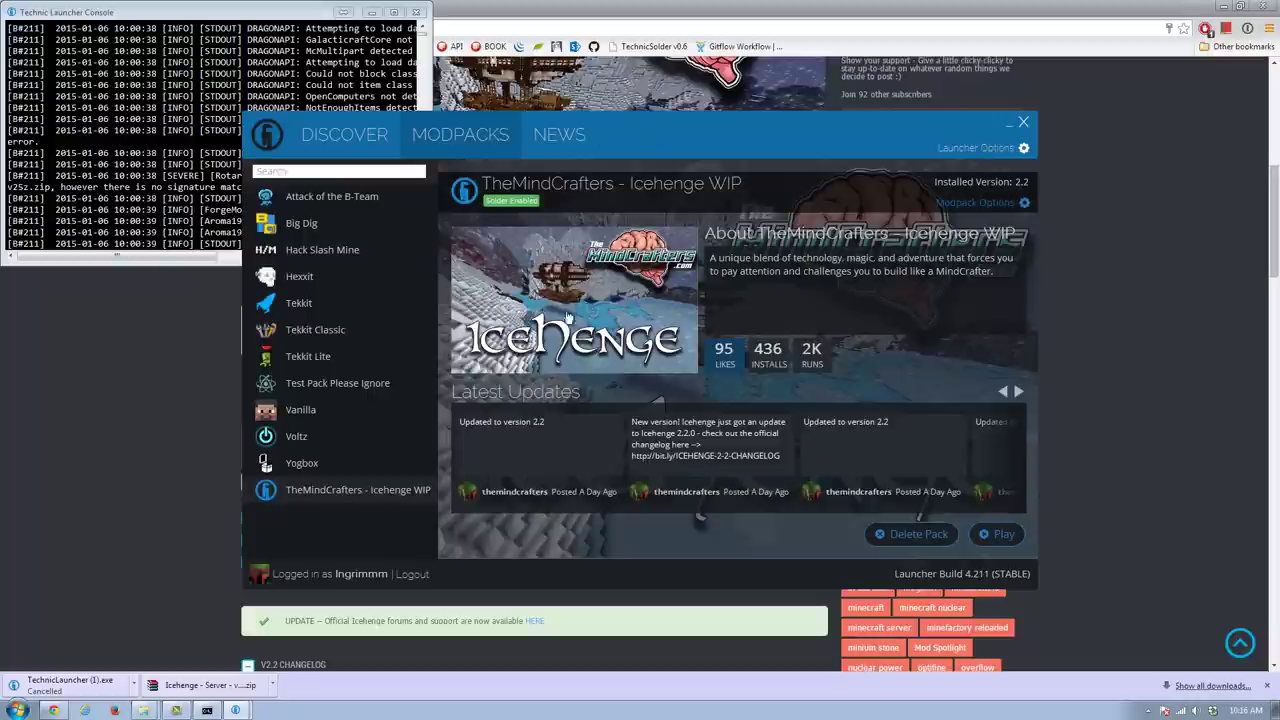
Set the launcher's Java memory to 6 GB and look through the other memory choices without changing it
{"action": "left_click", "coordinate": [1017, 152]}
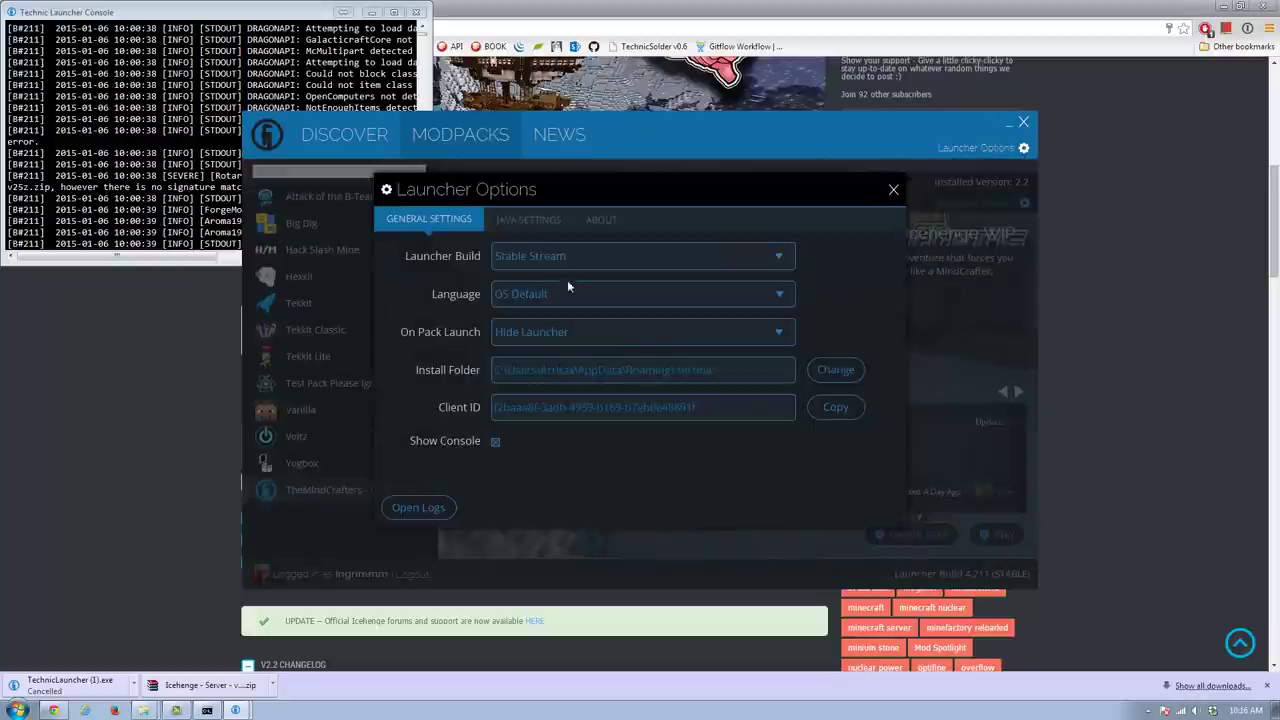
{"action": "left_click", "coordinate": [511, 221]}
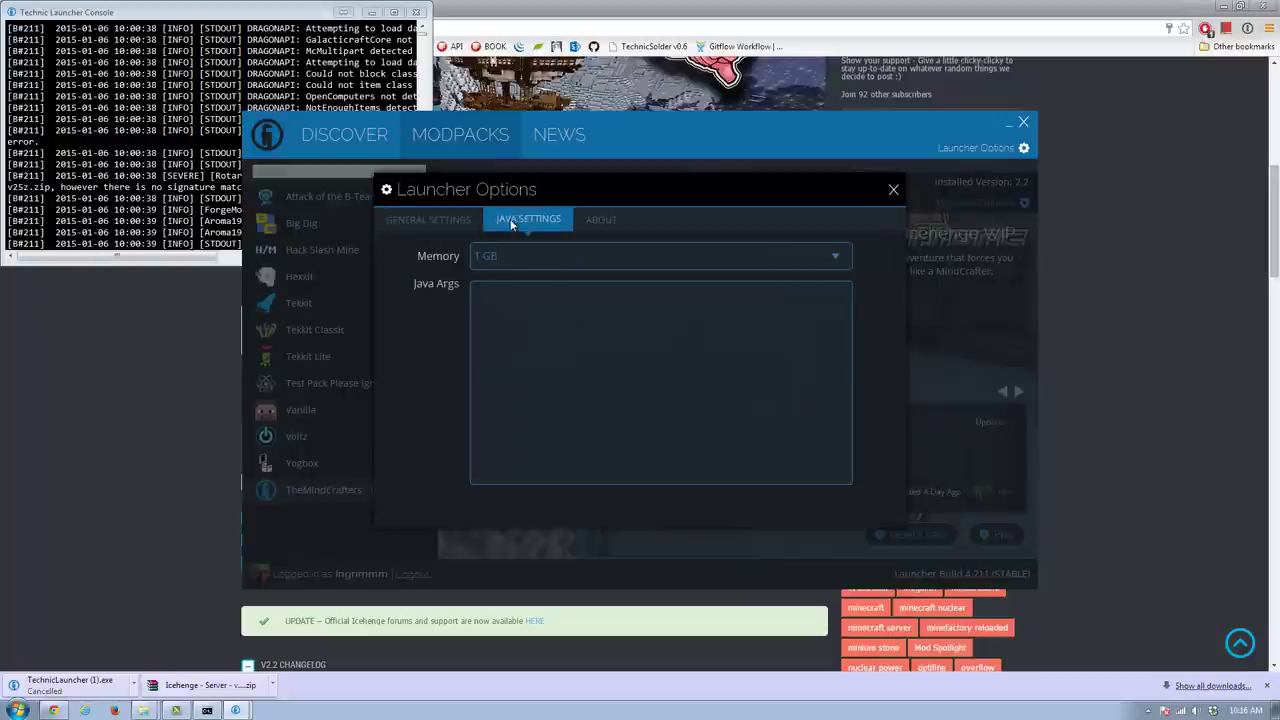
{"action": "left_click", "coordinate": [546, 254]}
{"action": "mouse_move", "coordinate": [844, 313]}
{"action": "left_mouse_down"}
{"action": "mouse_move", "coordinate": [843, 384]}
{"action": "mouse_move", "coordinate": [850, 336]}
{"action": "left_mouse_up"}
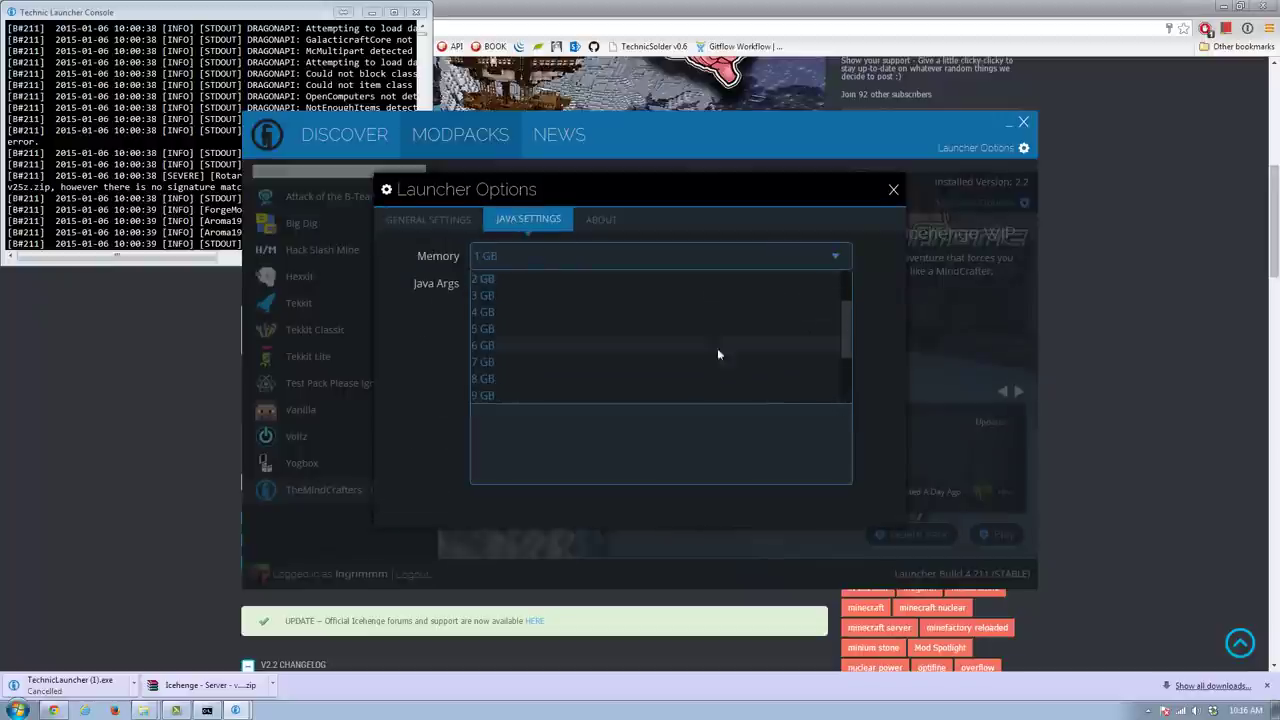
{"action": "left_click", "coordinate": [586, 347]}
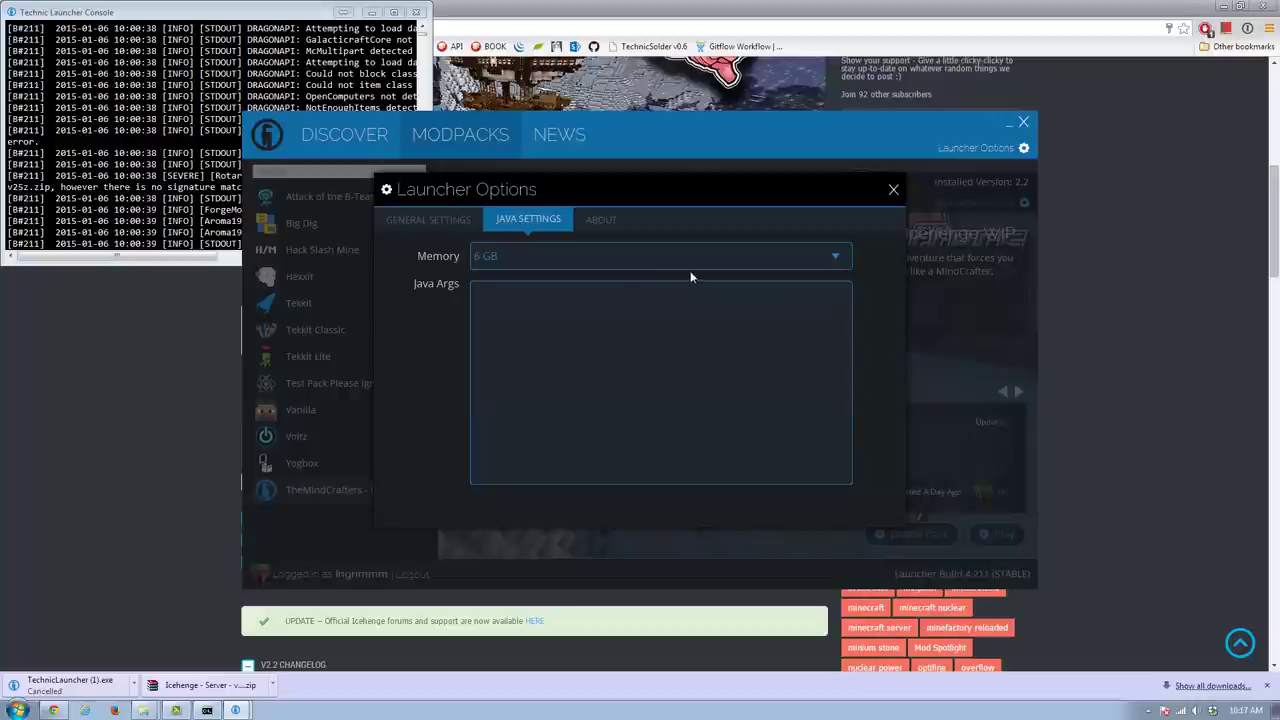
{"action": "left_click", "coordinate": [651, 262]}
{"action": "scroll", "coordinate": [606, 333], "scroll_direction": "down", "scroll_amount": 2}
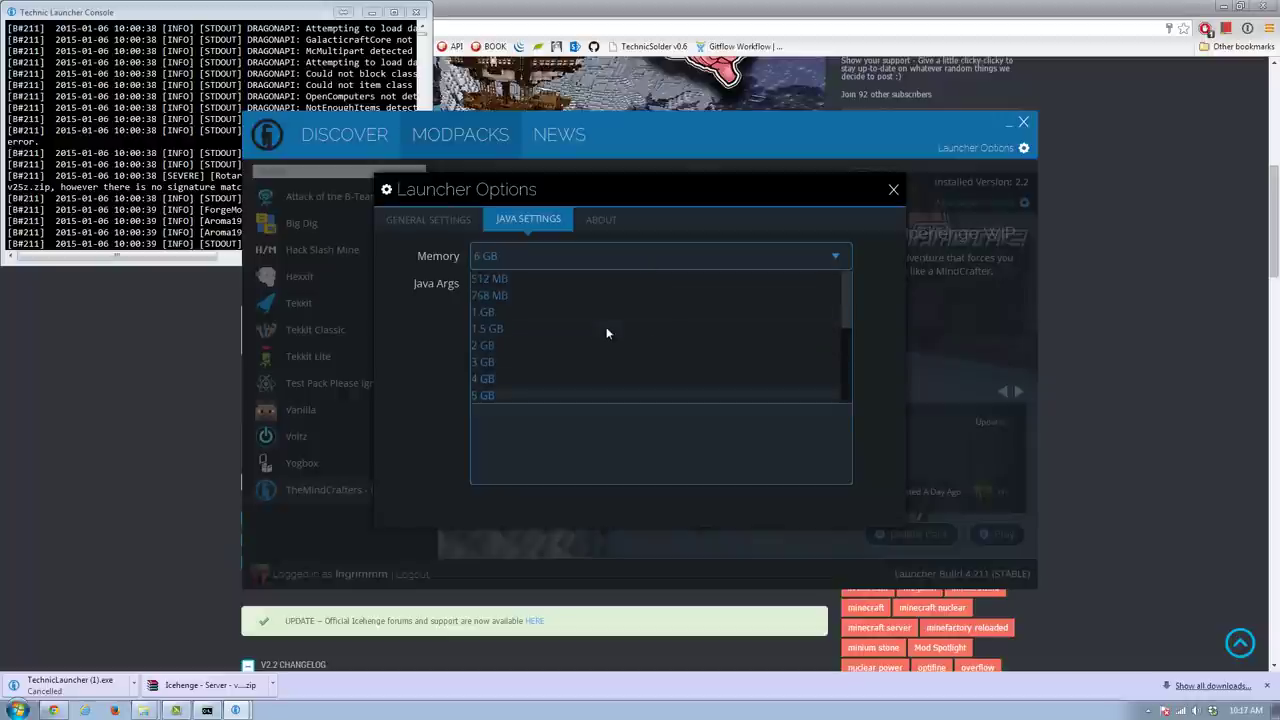
{"action": "left_click", "coordinate": [521, 257]}
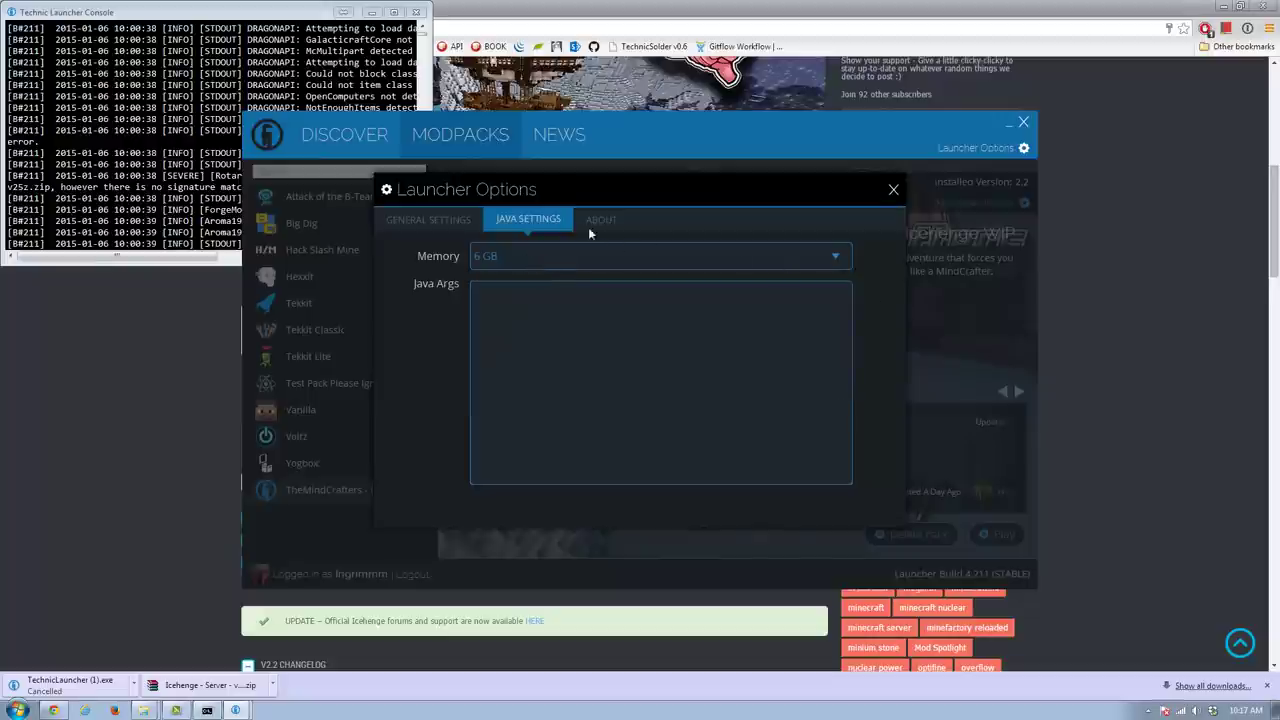
Look at the general launcher settings, close the launcher options and launch the Icehenge modpack
{"action": "left_click", "coordinate": [456, 228]}
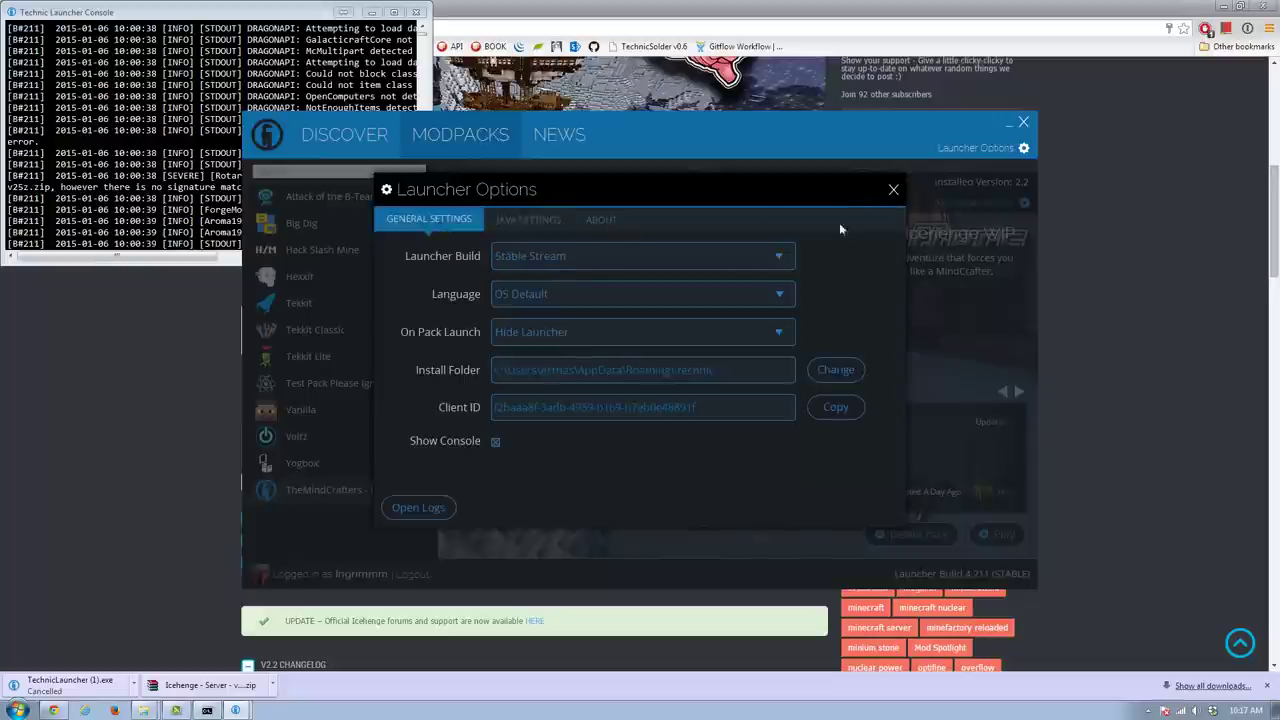
{"action": "left_click", "coordinate": [893, 192]}
{"action": "left_click", "coordinate": [996, 534]}
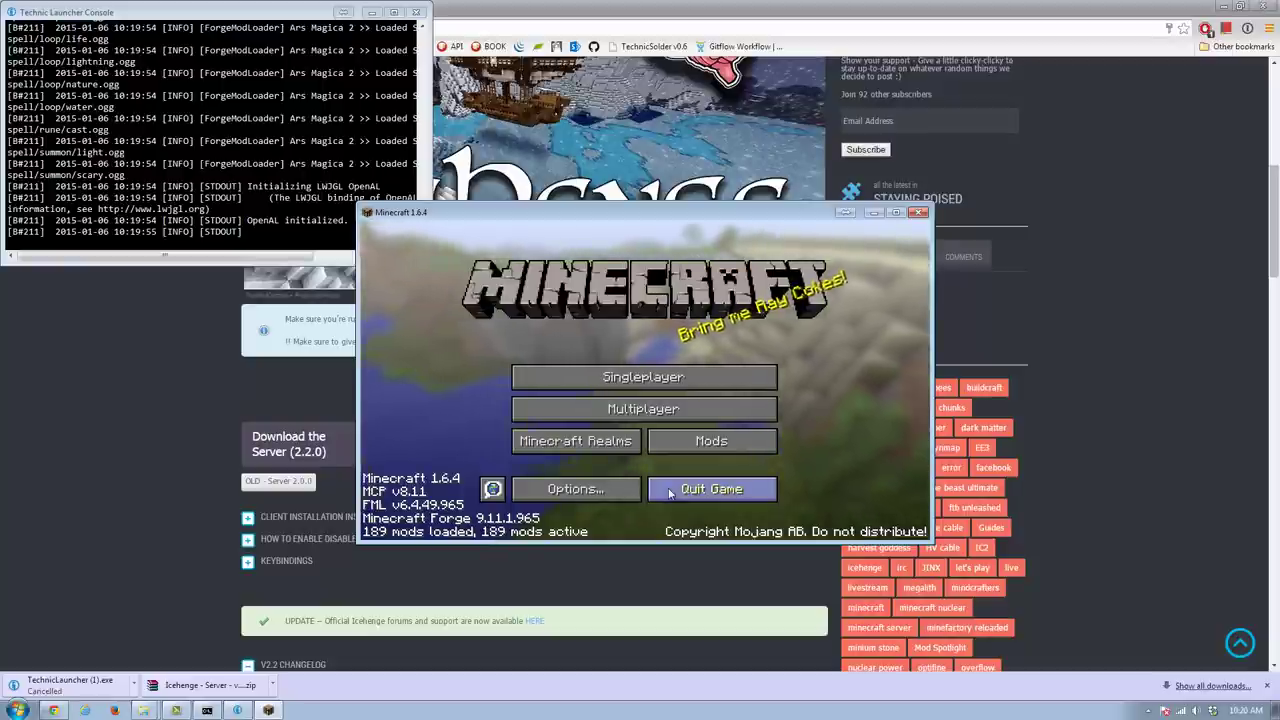
Start a new multiplayer server entry with the address localhost:25565
{"action": "left_click", "coordinate": [646, 412]}
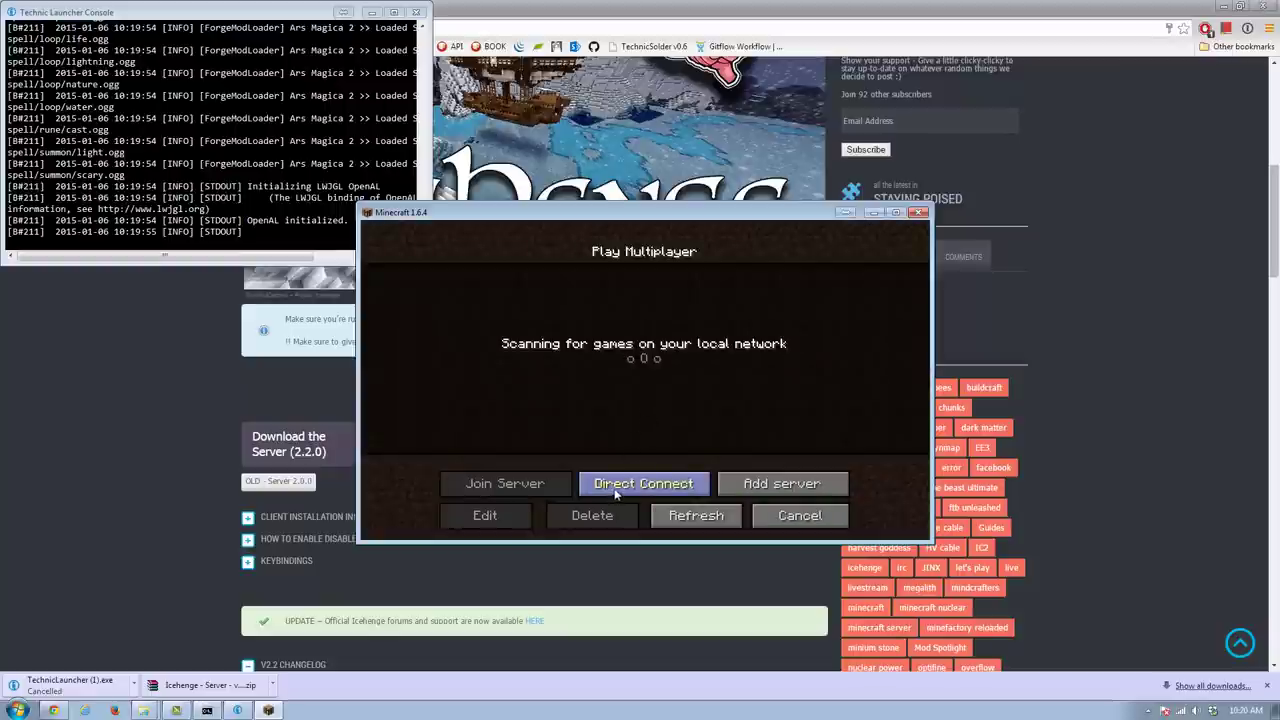
{"action": "left_click", "coordinate": [722, 490]}
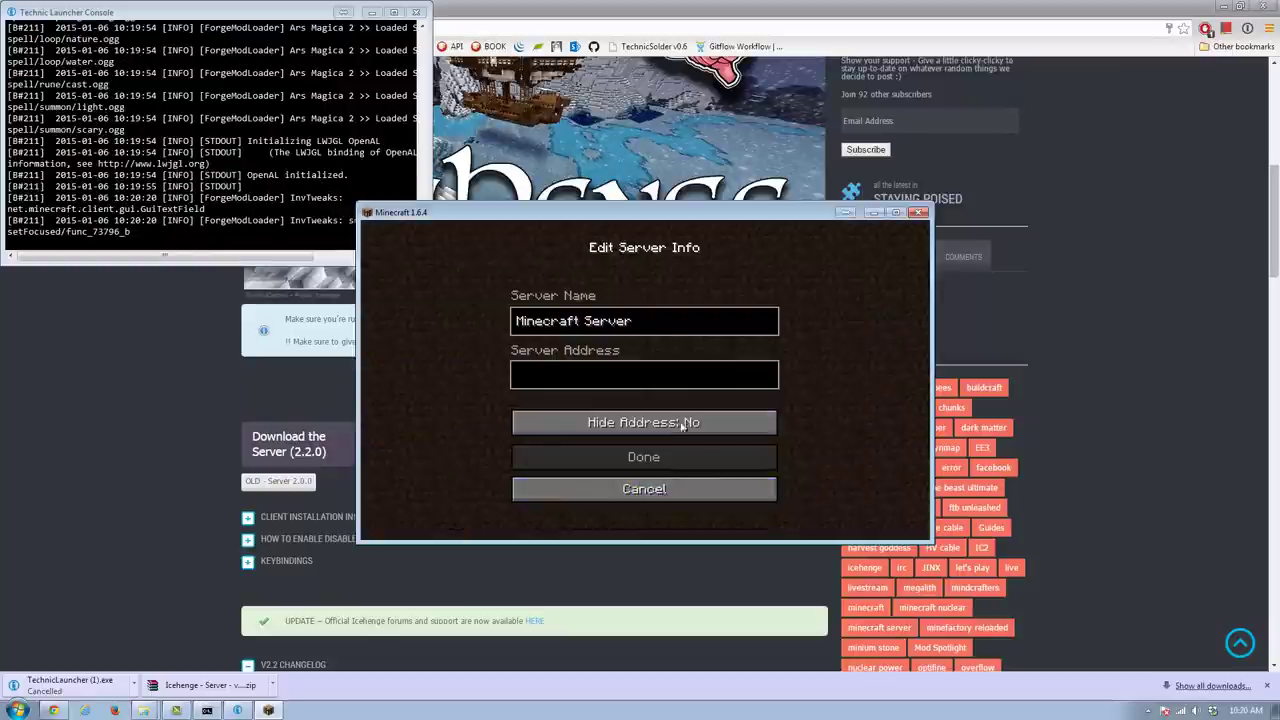
{"action": "left_click", "coordinate": [647, 374]}
{"action": "type", "text": "l"}
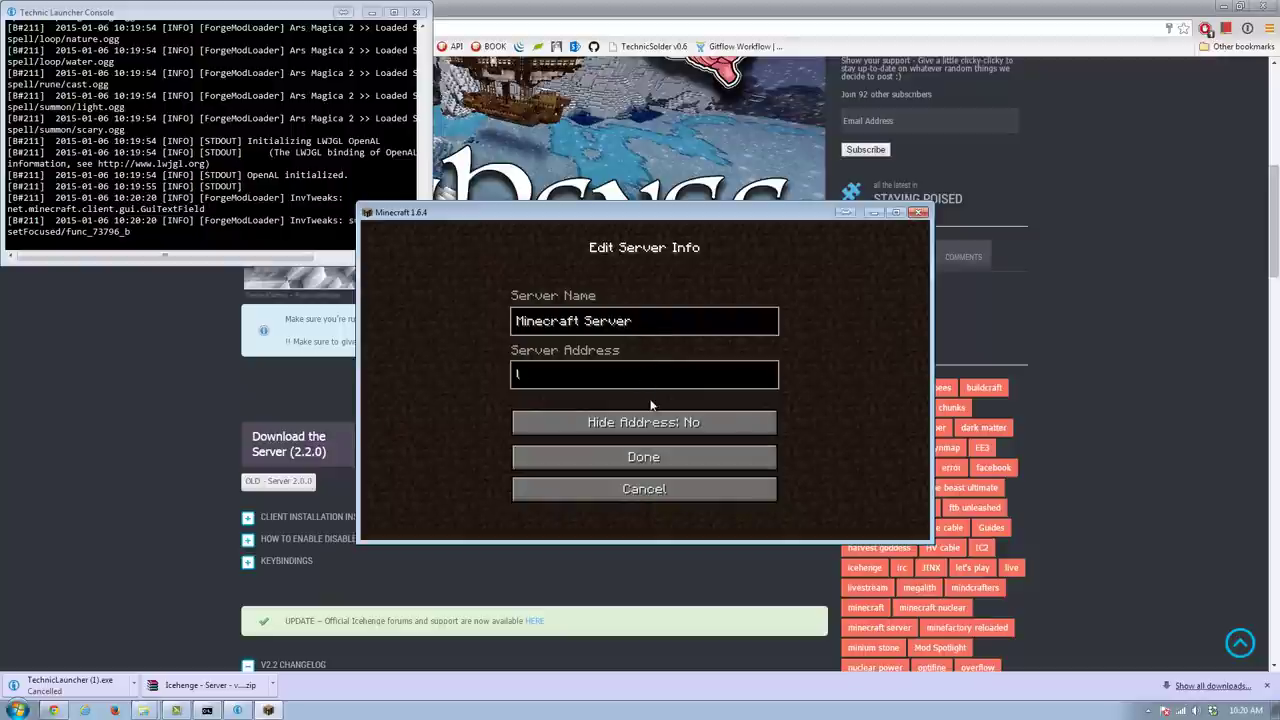
{"action": "type", "text": "ocalhost"}
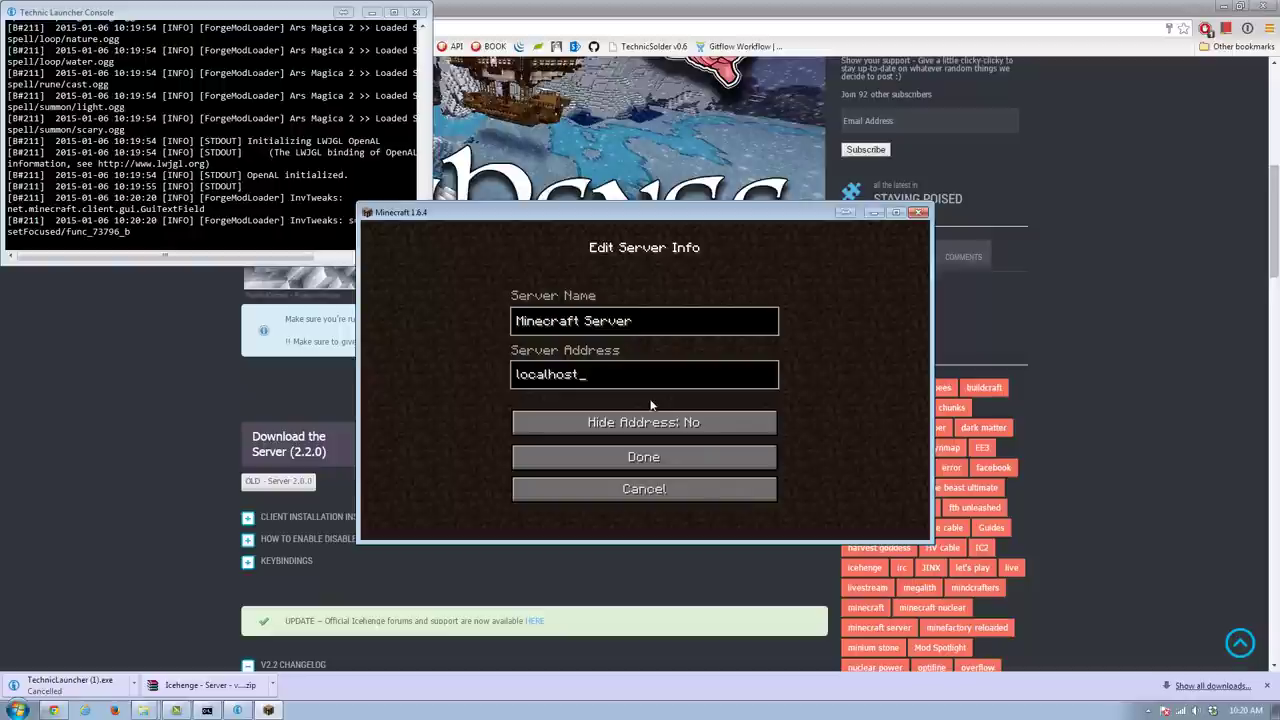
{"action": "type", "text": ":25565"}
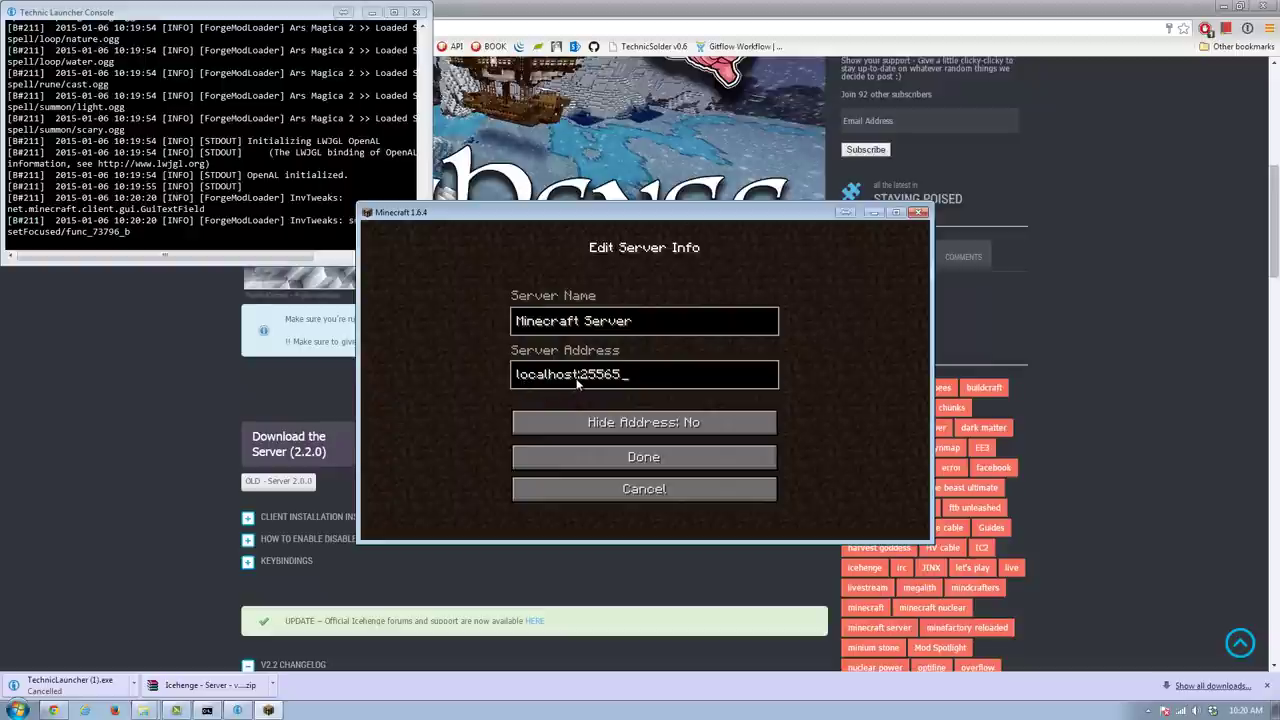
Check the computer's network connections and return to the server address
{"action": "left_click", "coordinate": [1182, 711]}
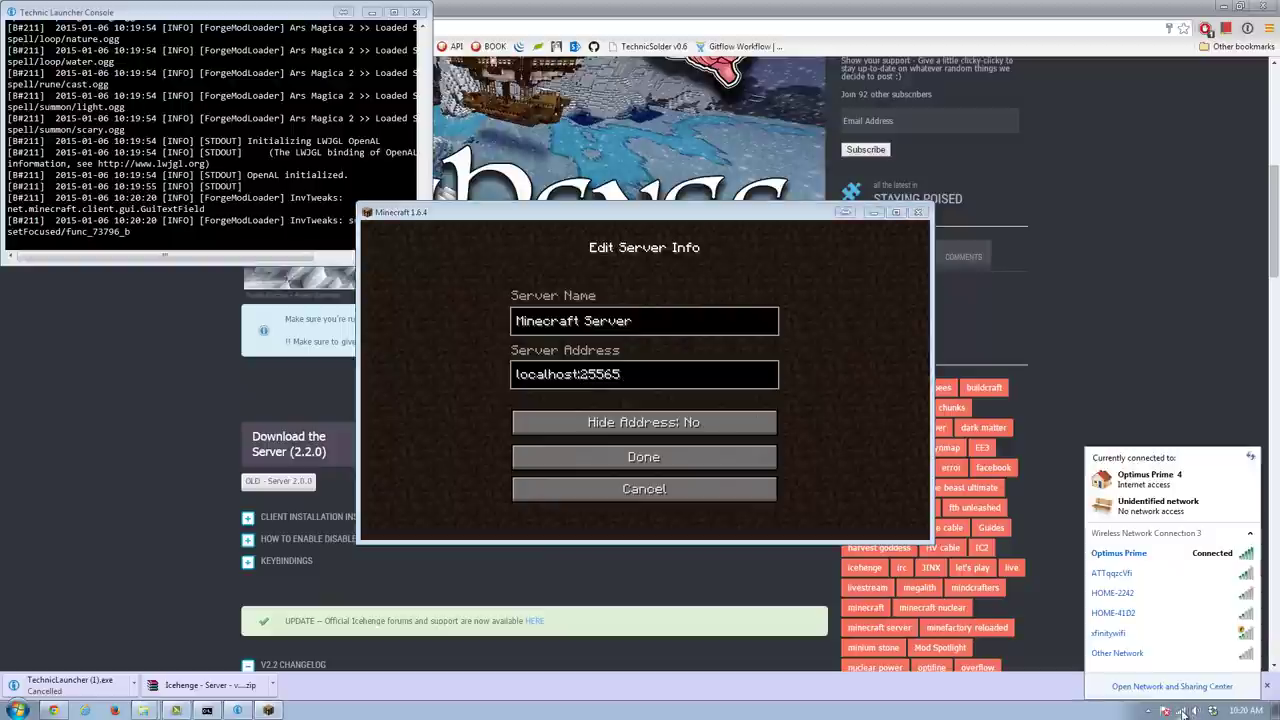
{"action": "left_click", "coordinate": [1182, 711]}
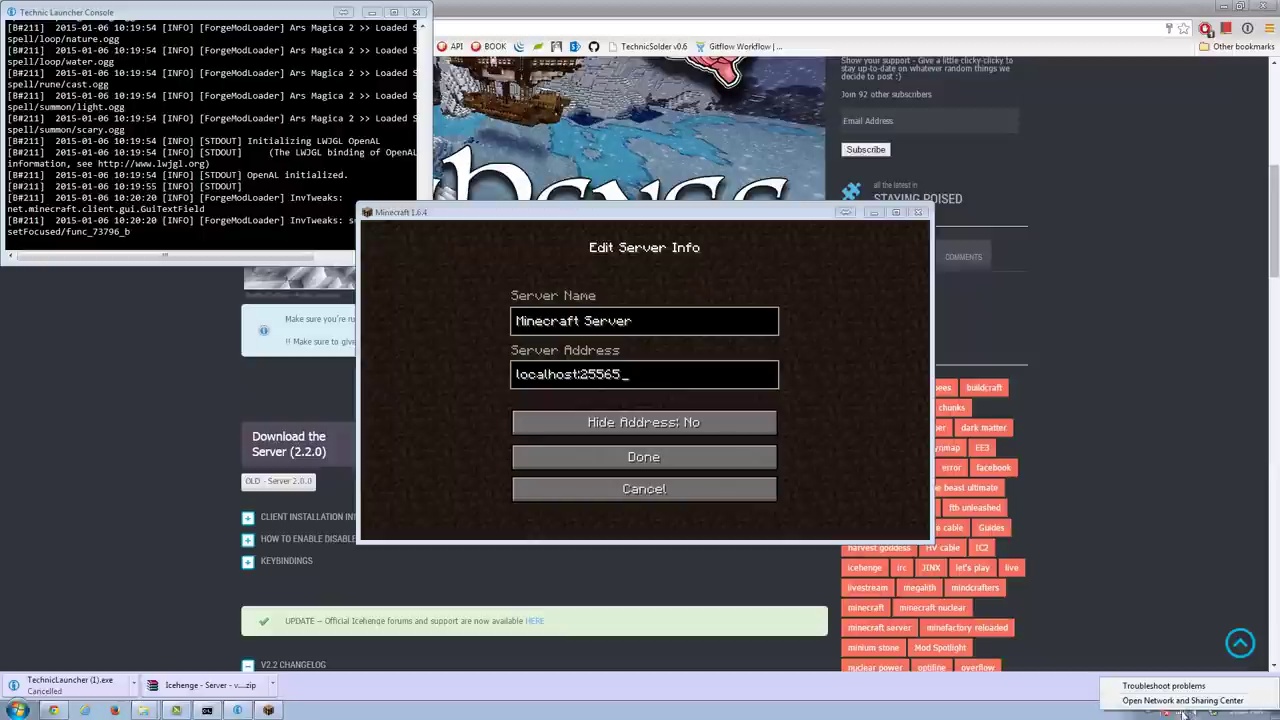
{"action": "left_click", "coordinate": [1182, 711]}
{"action": "left_click", "coordinate": [674, 372]}
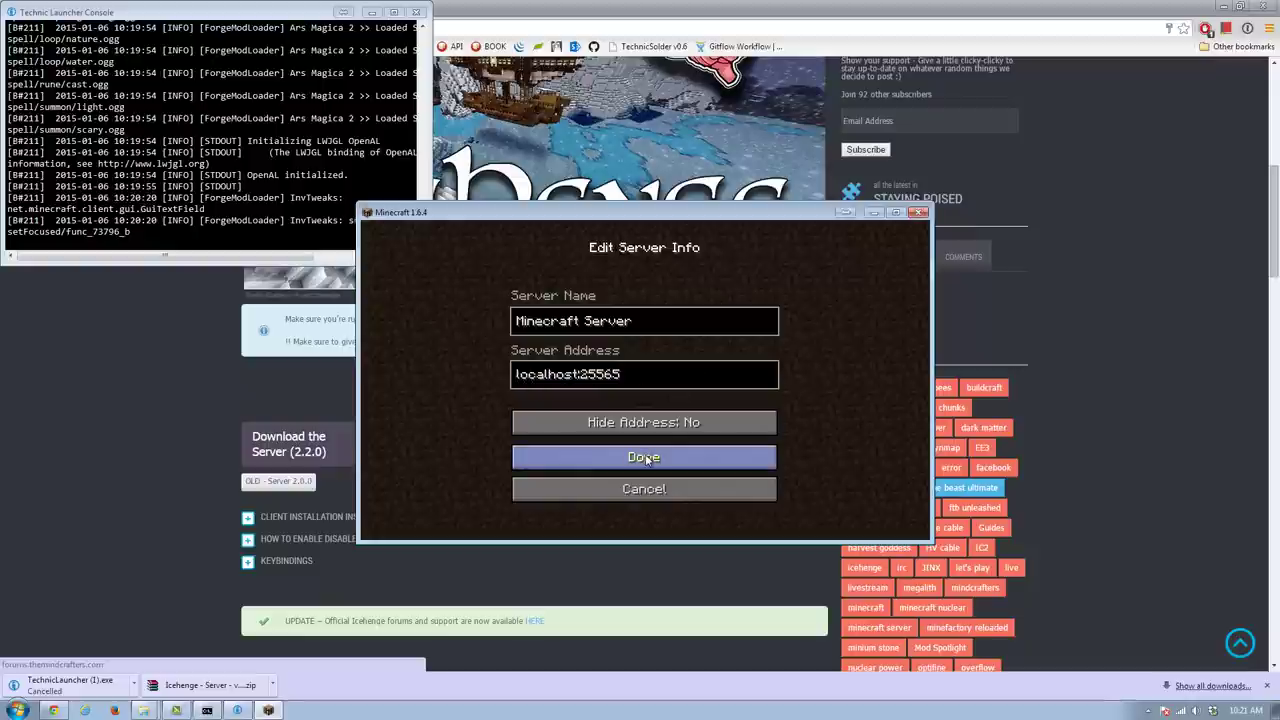
Save the server entry with its address hidden and join that server
{"action": "left_click", "coordinate": [664, 428]}
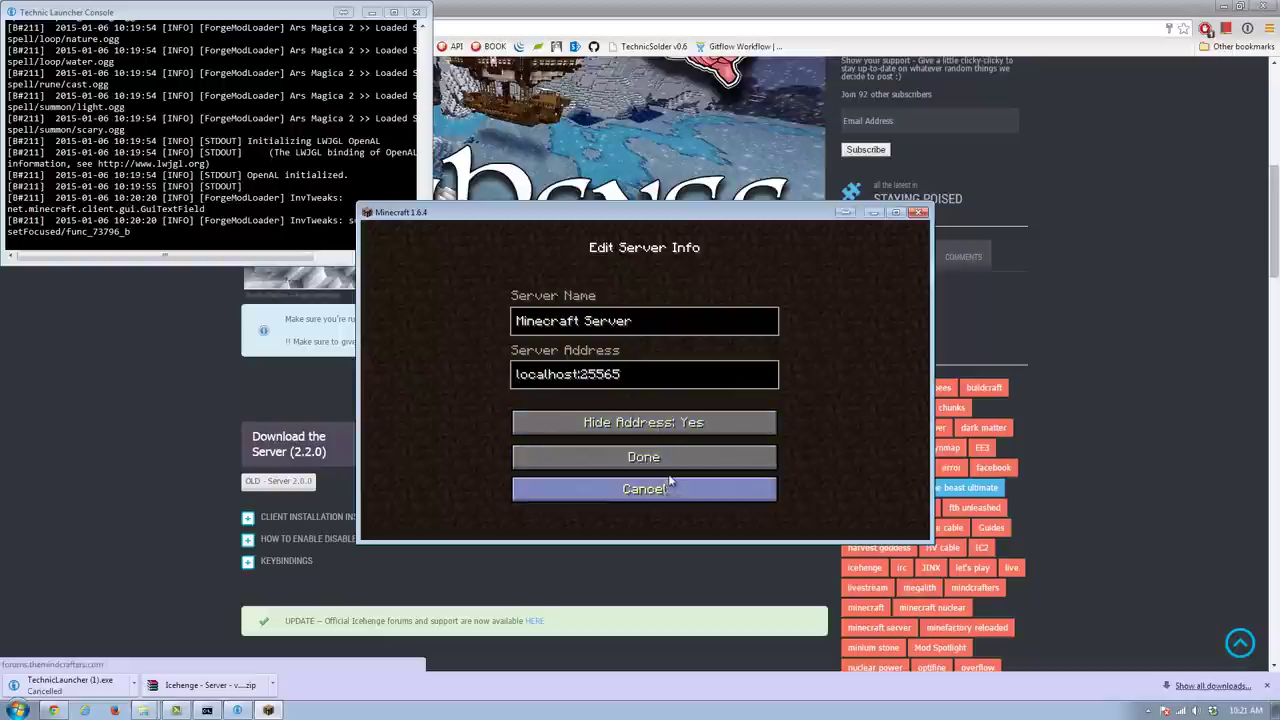
{"action": "left_click", "coordinate": [660, 466]}
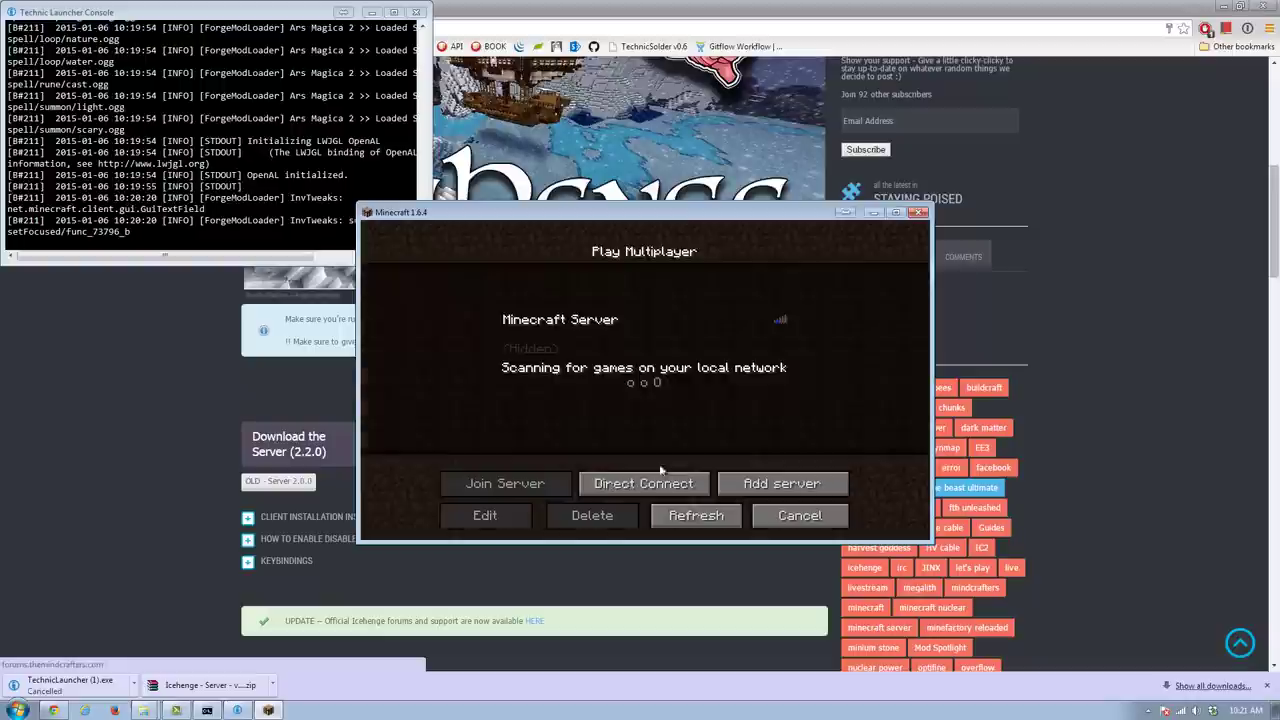
{"action": "double_click", "coordinate": [597, 338]}
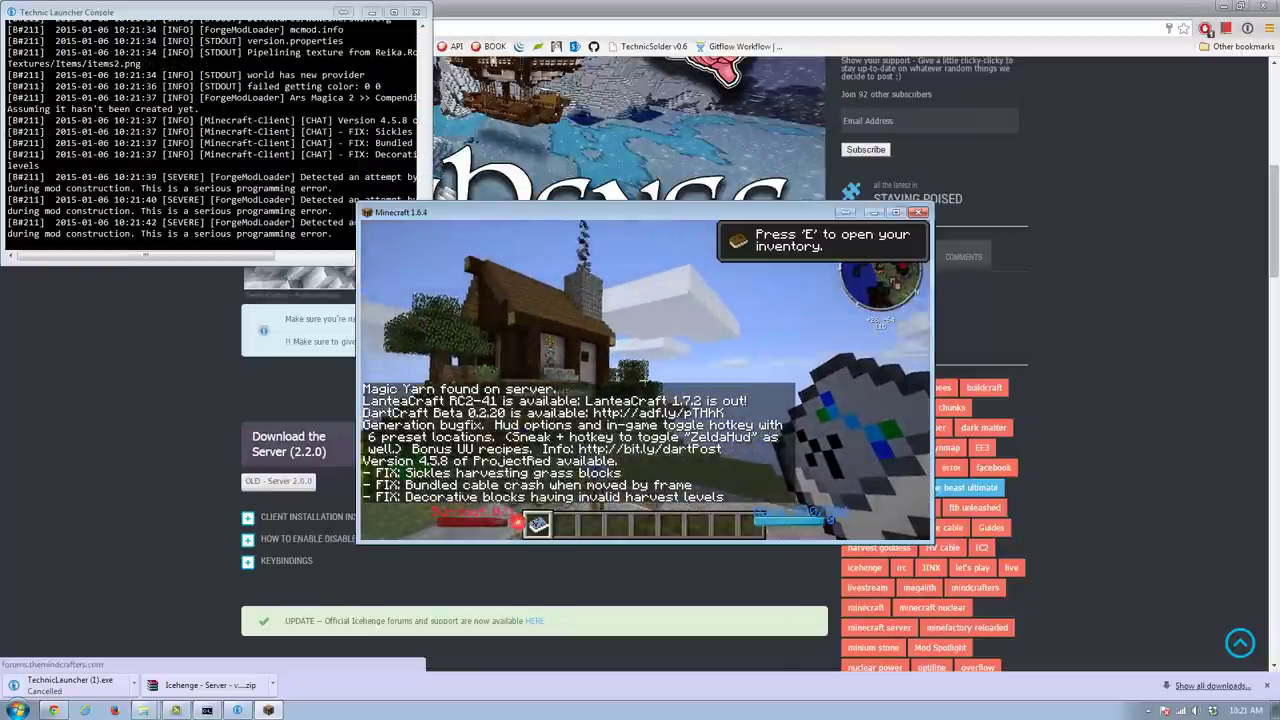
Pause the game, enlarge its window to cover most of the desktop and resume playing
{"action": "key", "text": "Escape"}
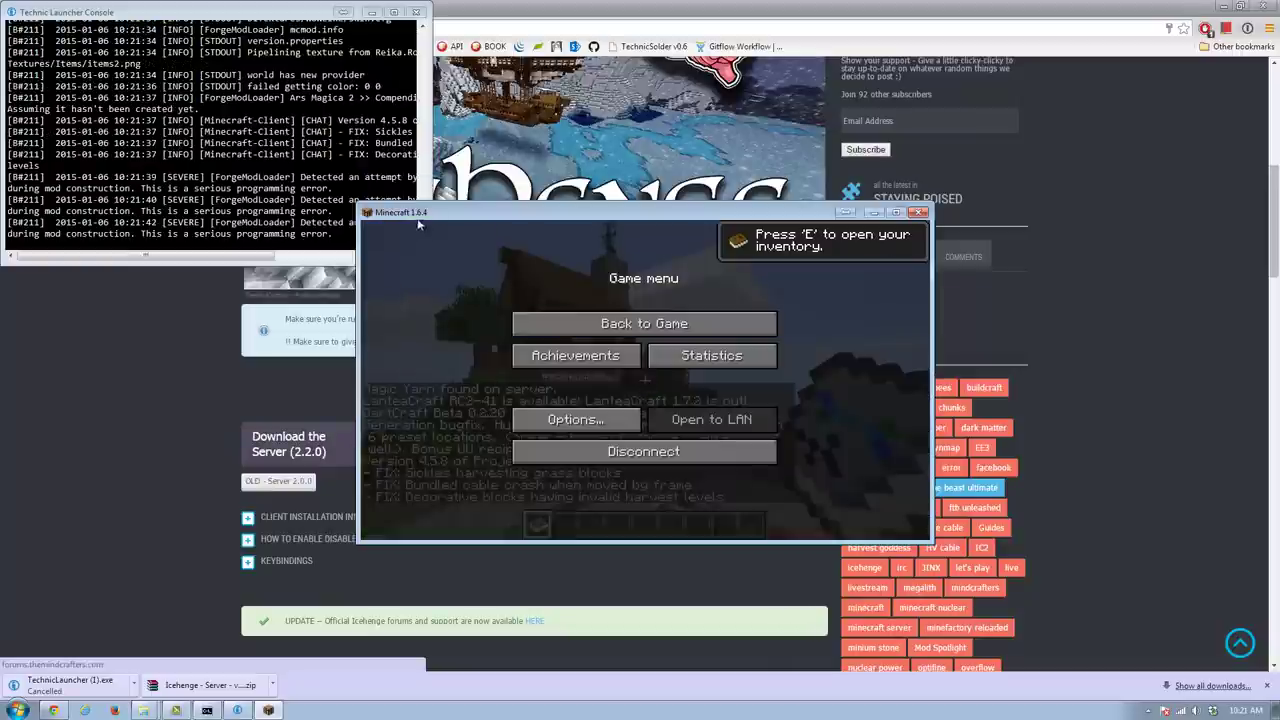
{"action": "left_click_drag", "start_coordinate": [437, 213], "coordinate": [195, 44]}
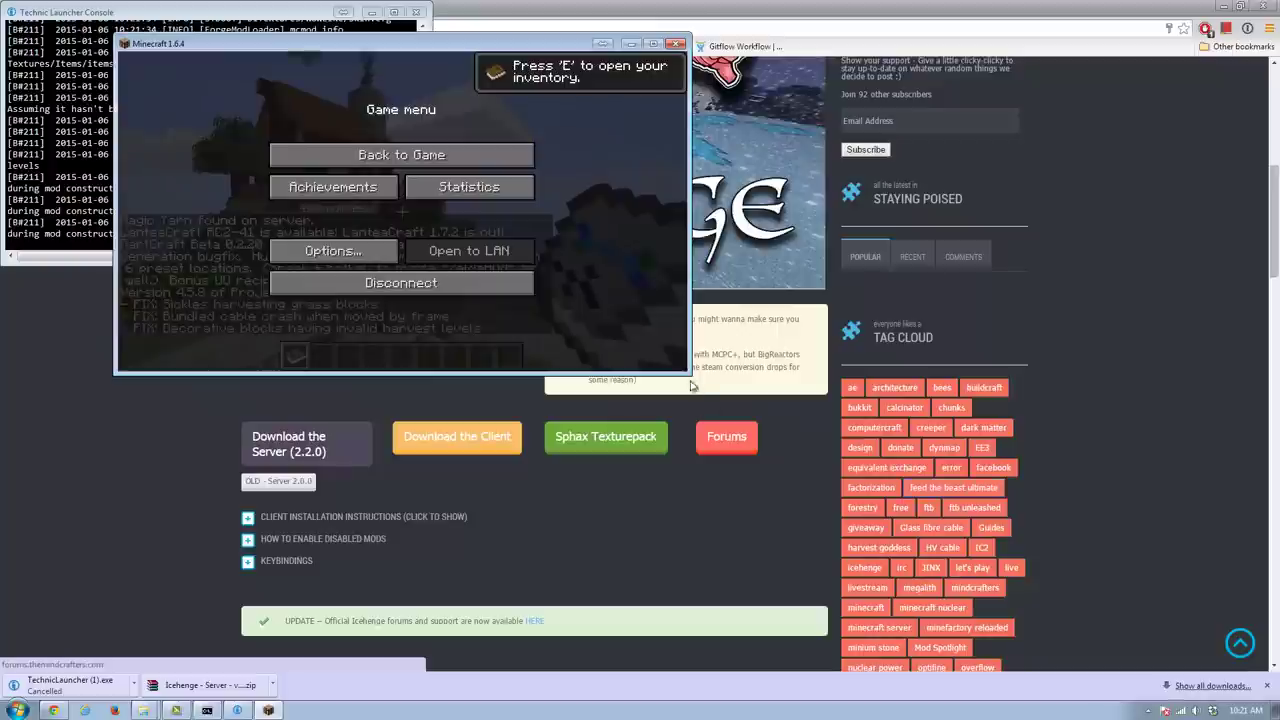
{"action": "left_click_drag", "start_coordinate": [689, 374], "coordinate": [1207, 663]}
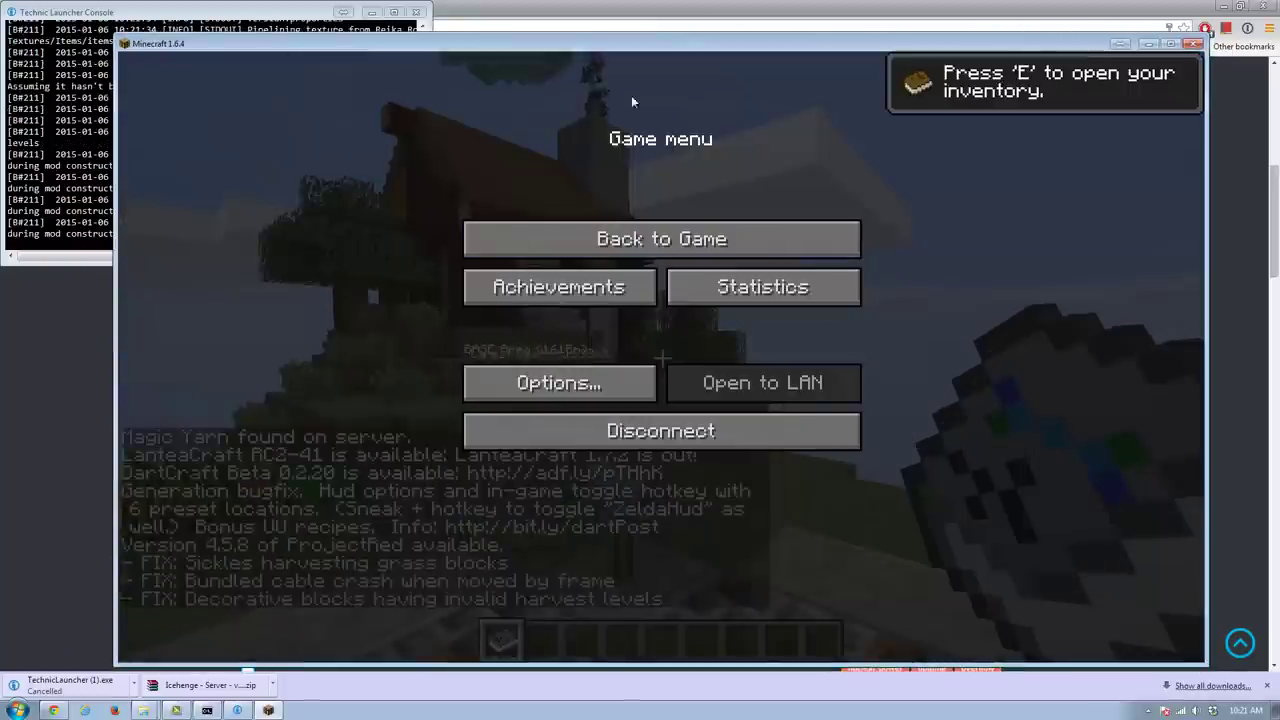
{"action": "left_click", "coordinate": [661, 238]}
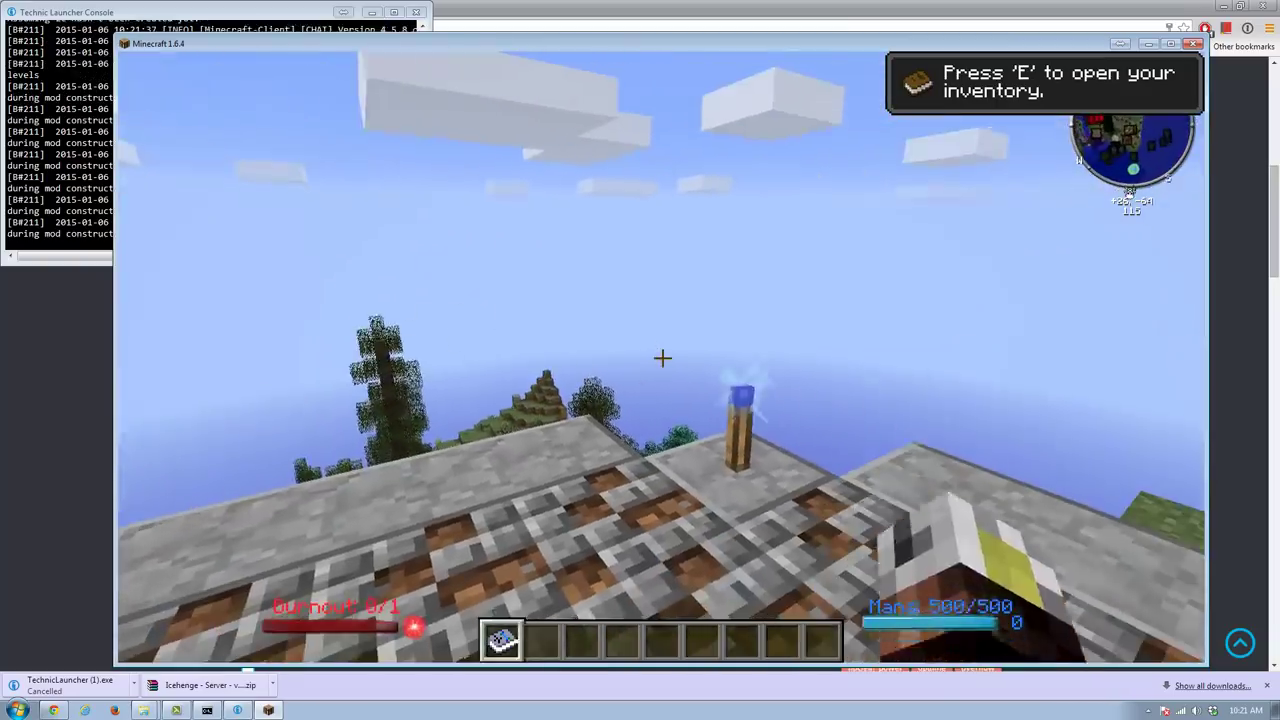
Open the in-game inventory and grant the player operator status with the /op command in the server console
{"action": "scroll", "coordinate": [662, 357], "scroll_direction": "down", "scroll_amount": 3}
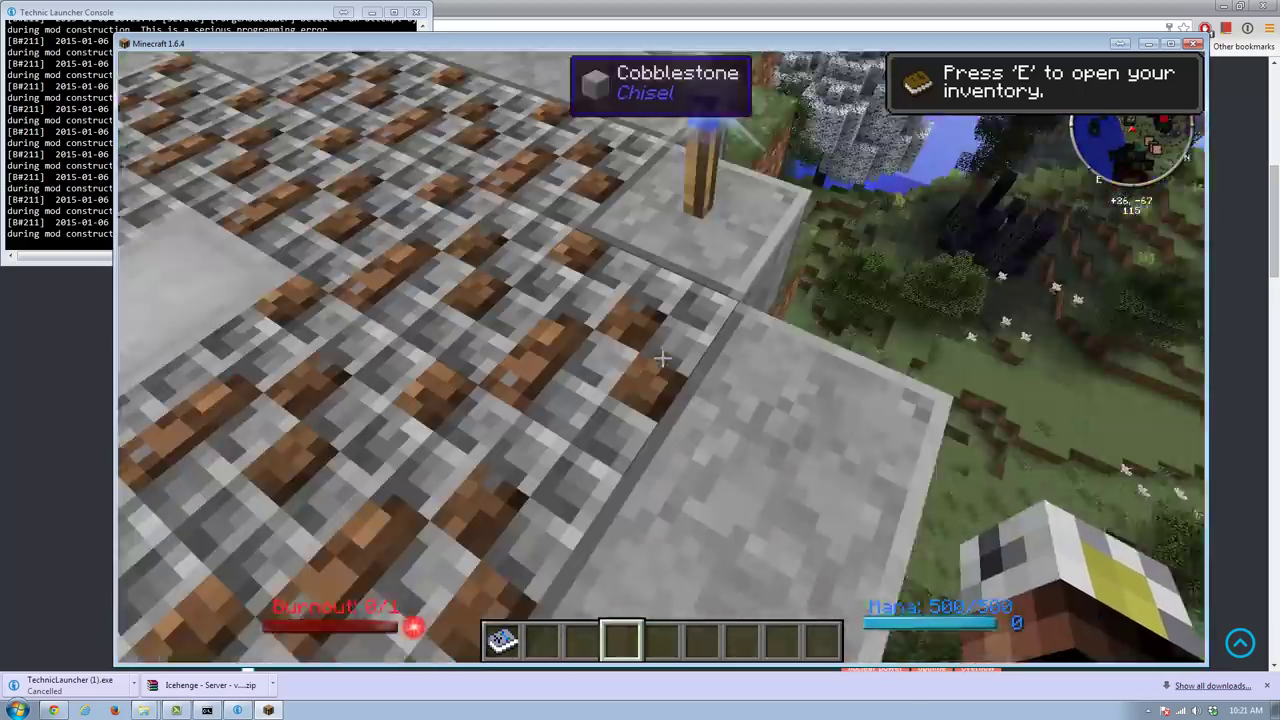
{"action": "key", "text": "e"}
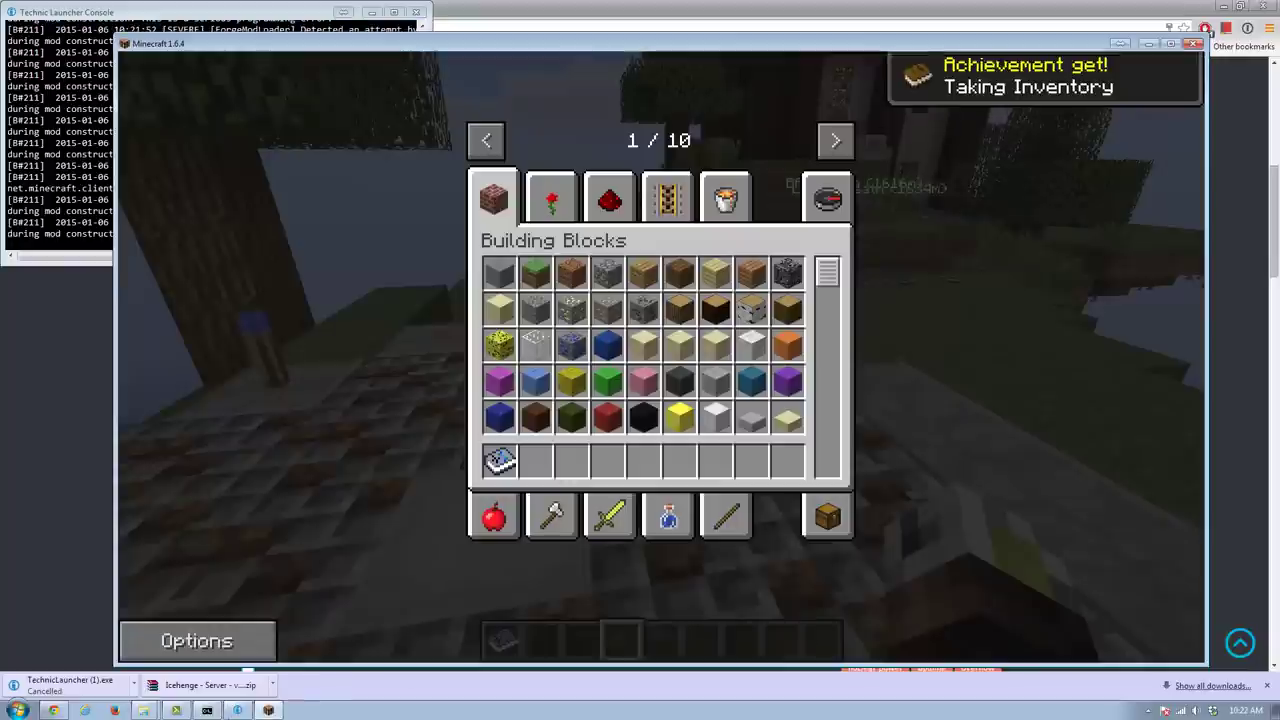
{"action": "key", "text": "alt+Tab"}
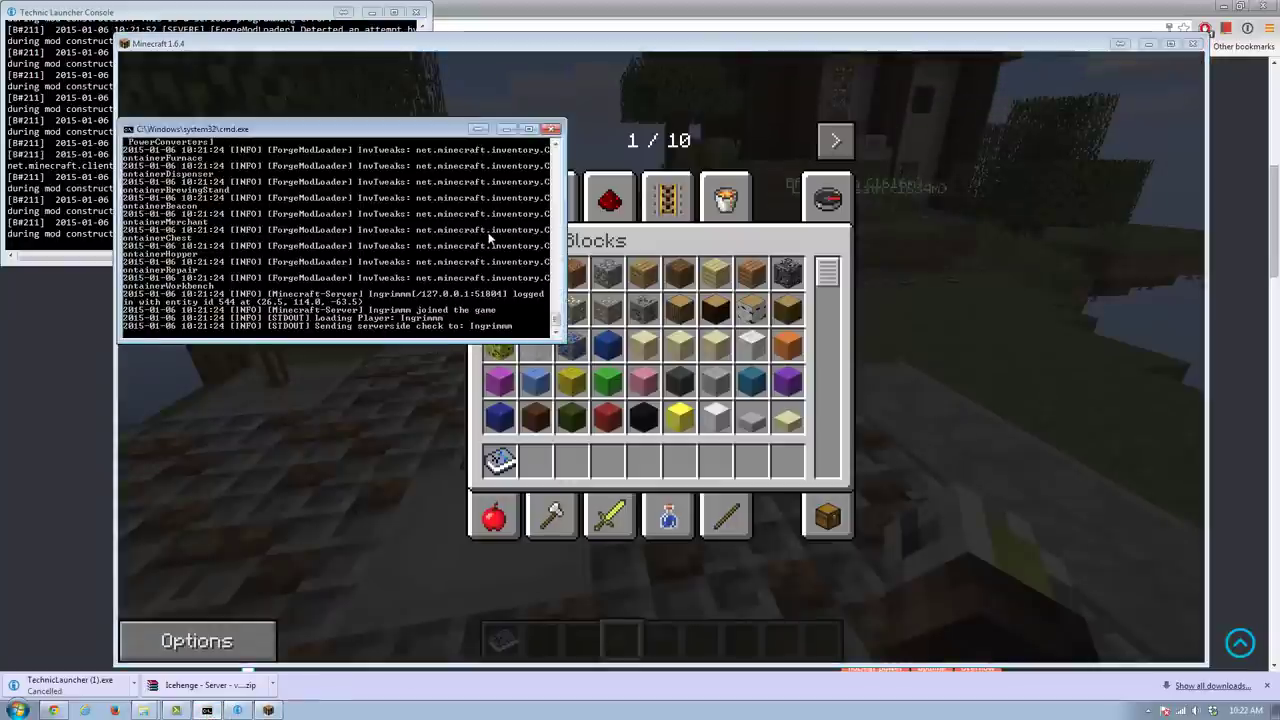
{"action": "type", "text": "/op i"}
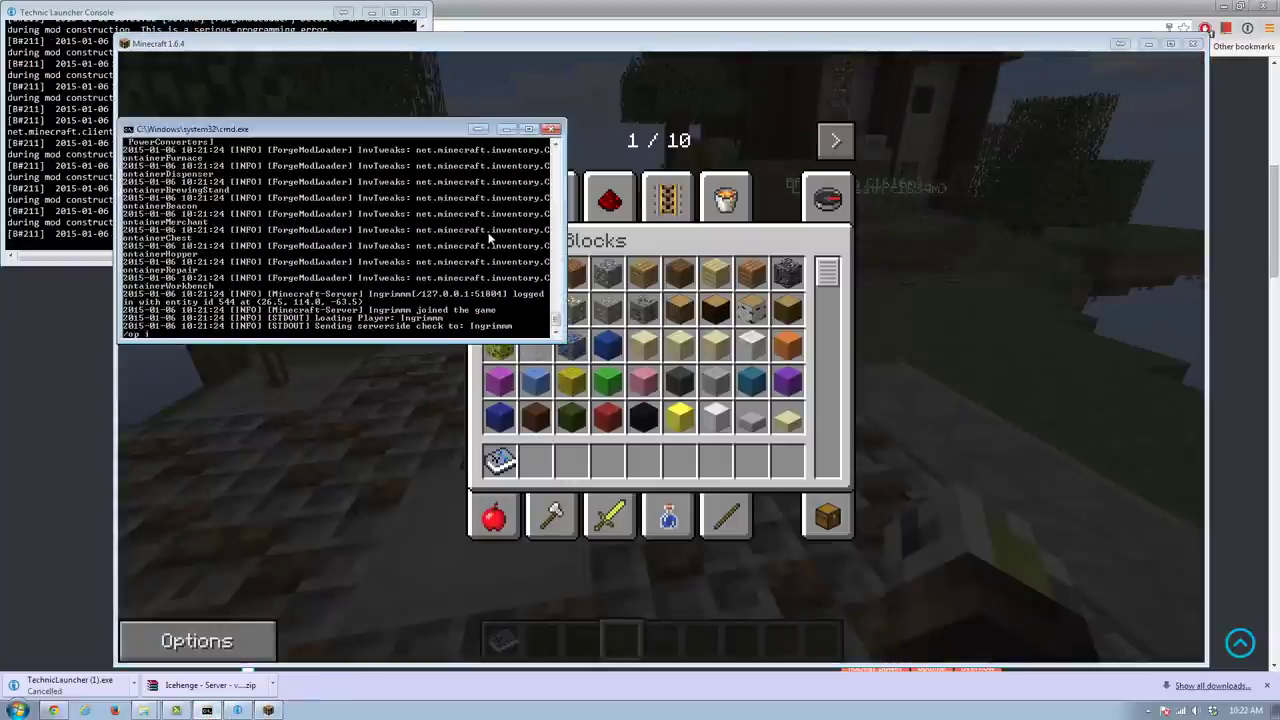
{"action": "type", "text": "ngrimmm"}
{"action": "key", "text": "Return"}
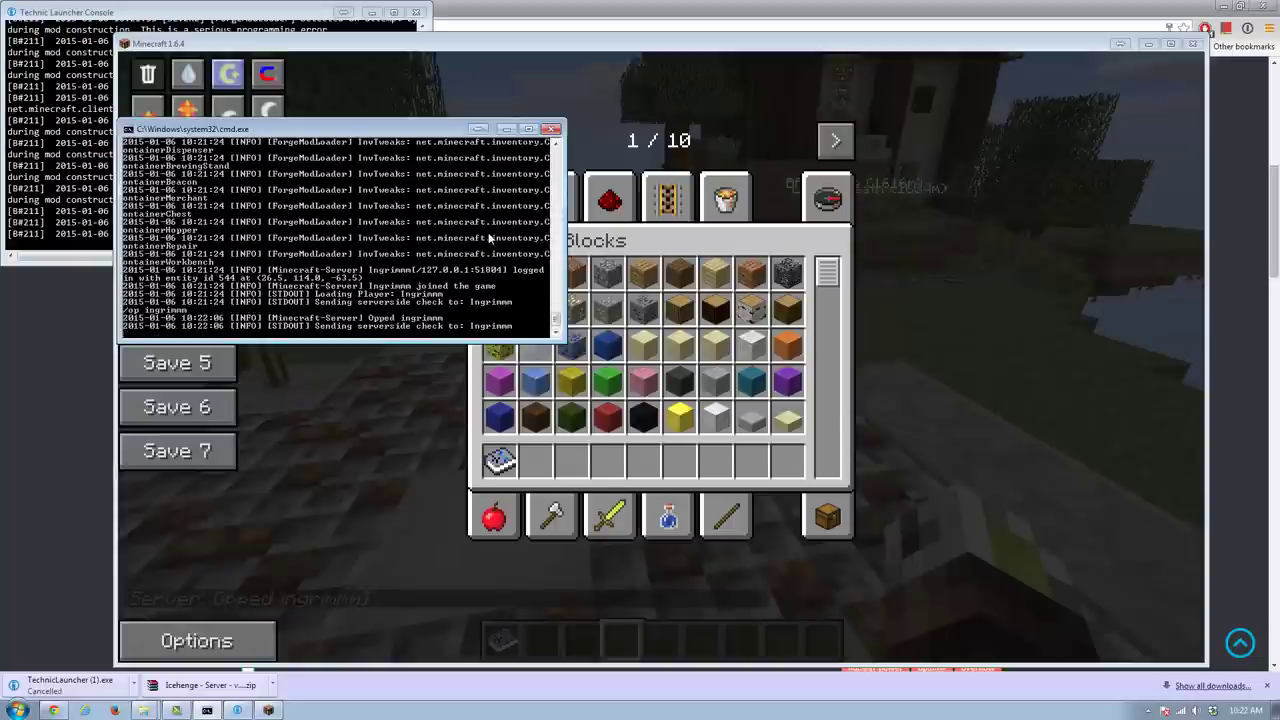
Cycle the game mode through survival and creative to creative+ and return to the world
{"action": "left_click", "coordinate": [343, 108]}
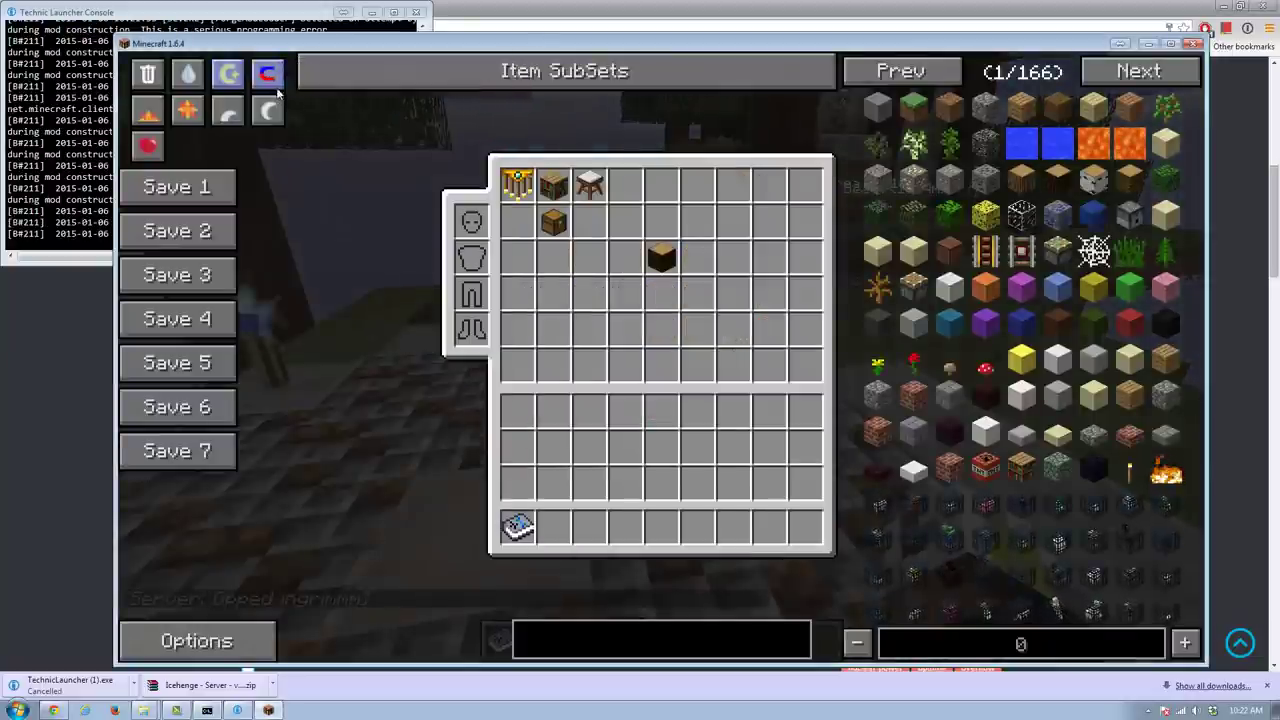
{"action": "left_click", "coordinate": [228, 76]}
{"action": "left_click", "coordinate": [228, 76]}
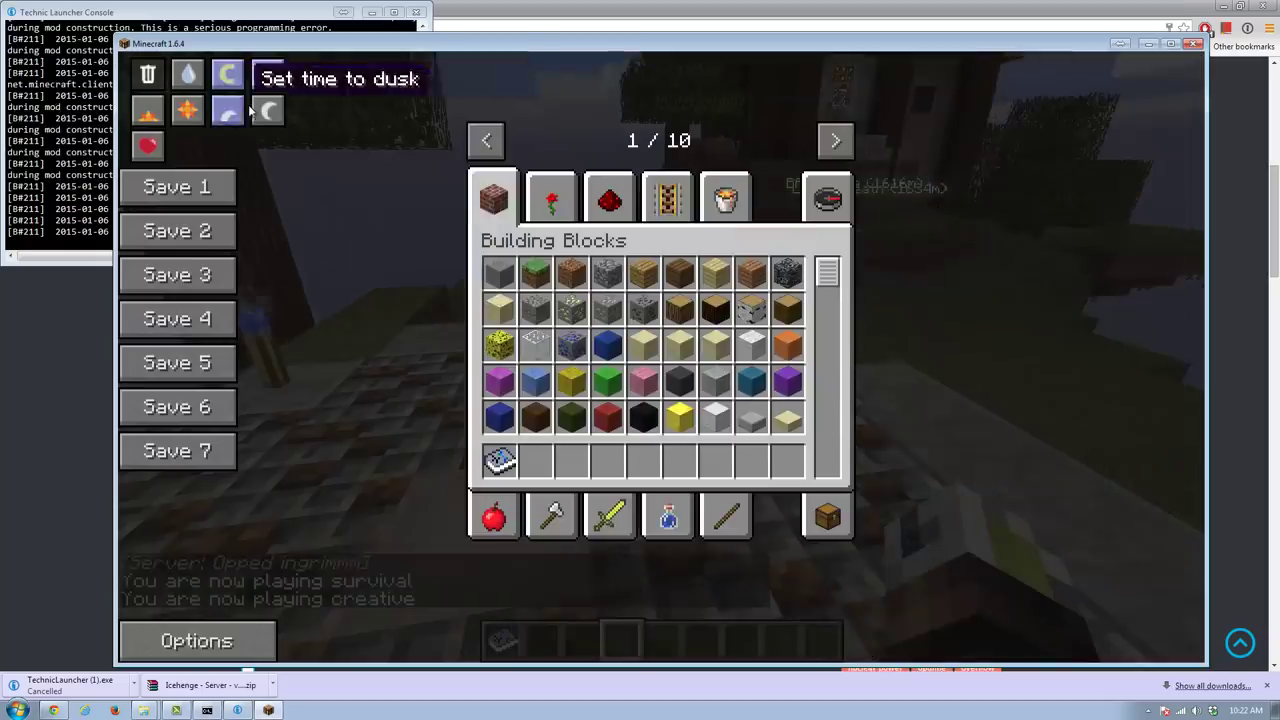
{"action": "left_click", "coordinate": [228, 76]}
{"action": "key", "text": "e"}
{"action": "key", "text": "w"}
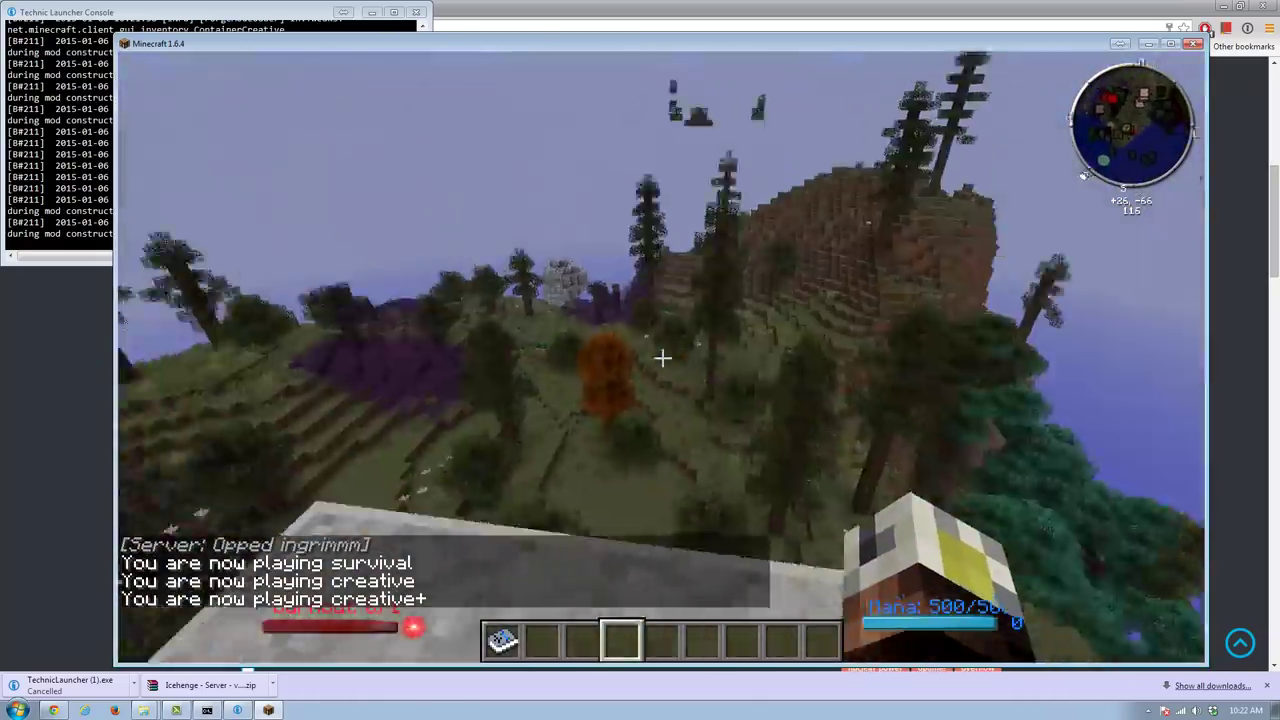
Fly around the floating island and its house to survey the surrounding forest, cliffs and wheat patch
{"action": "key", "text": "w"}
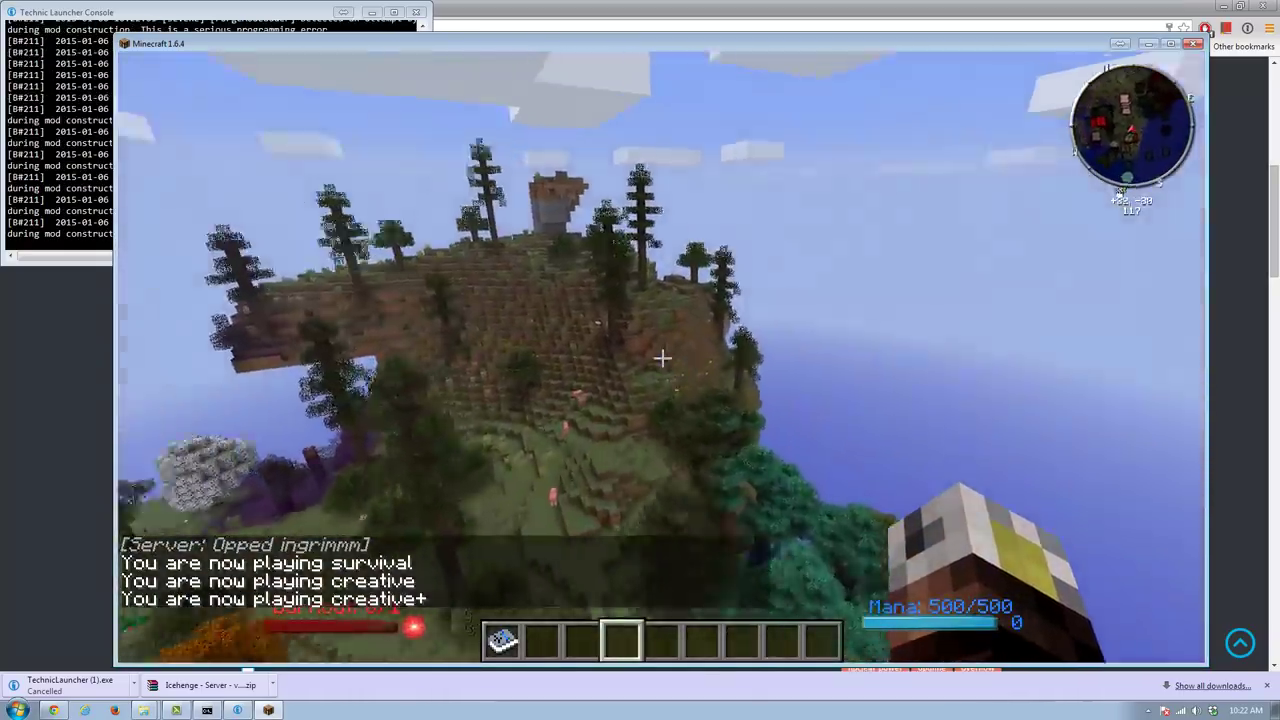
{"action": "key", "text": "w"}
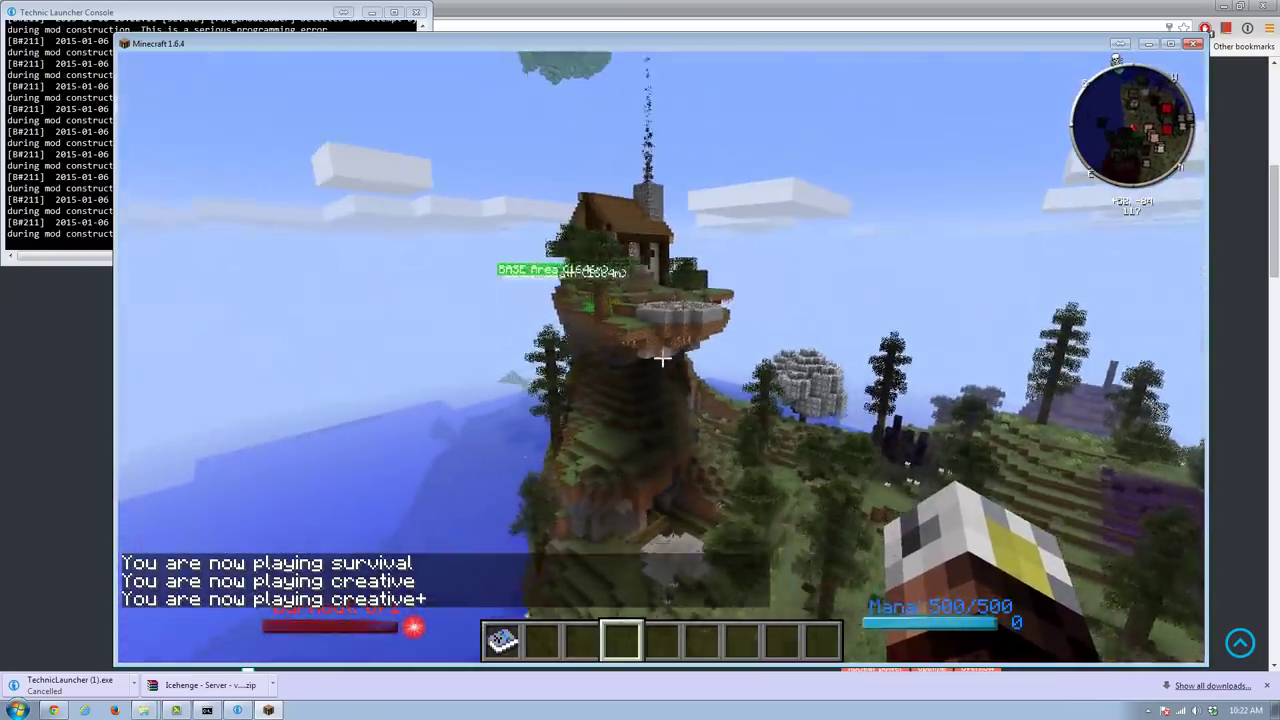
{"action": "key", "text": "w"}
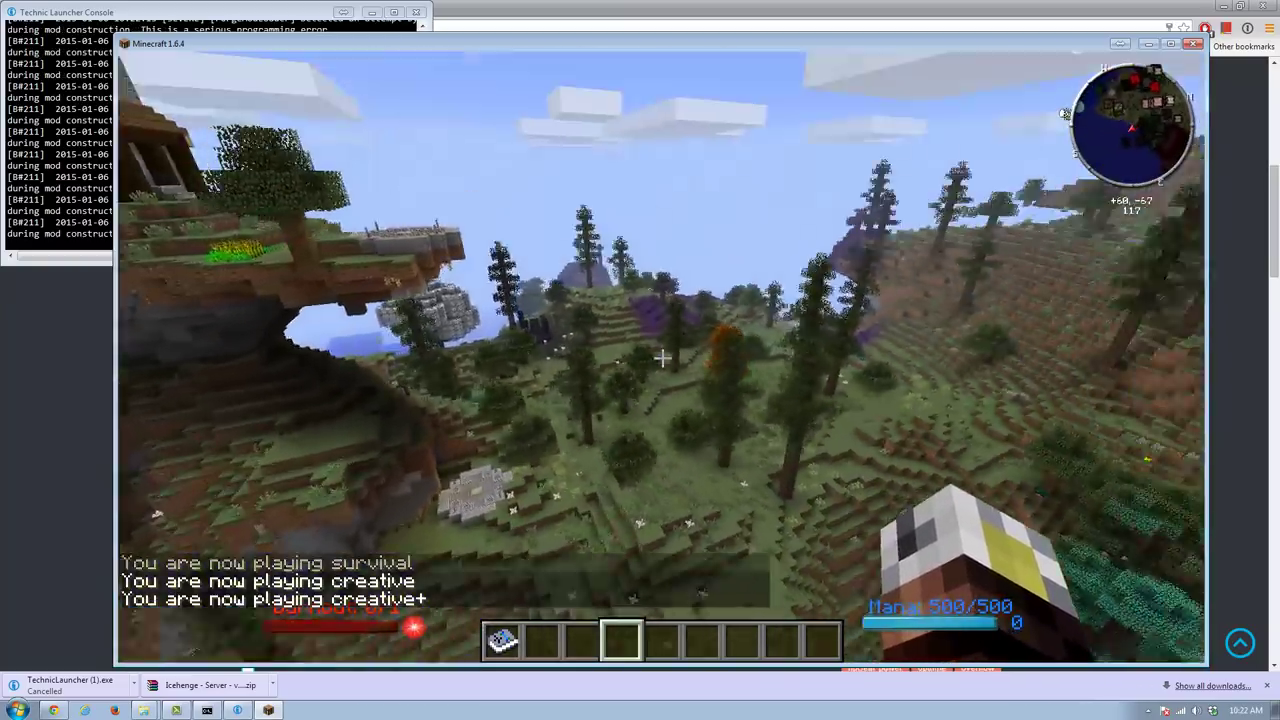
{"action": "key", "text": "w"}
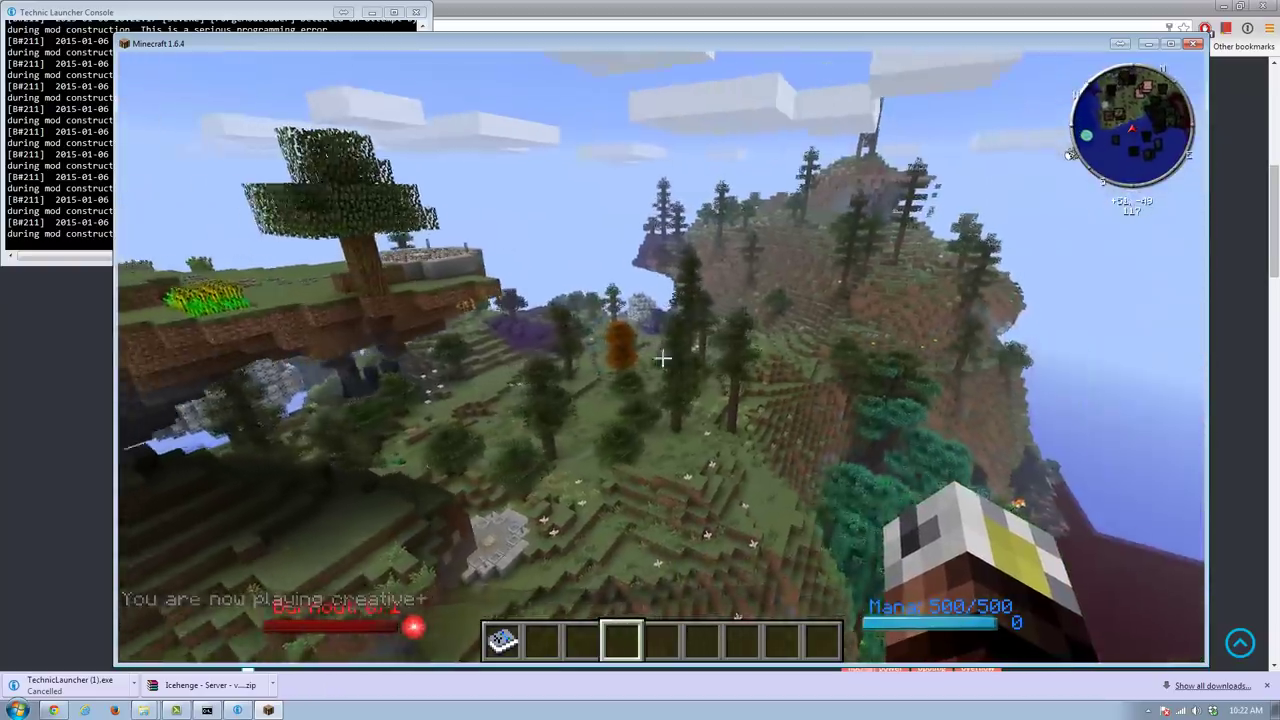
{"action": "key", "text": "w"}
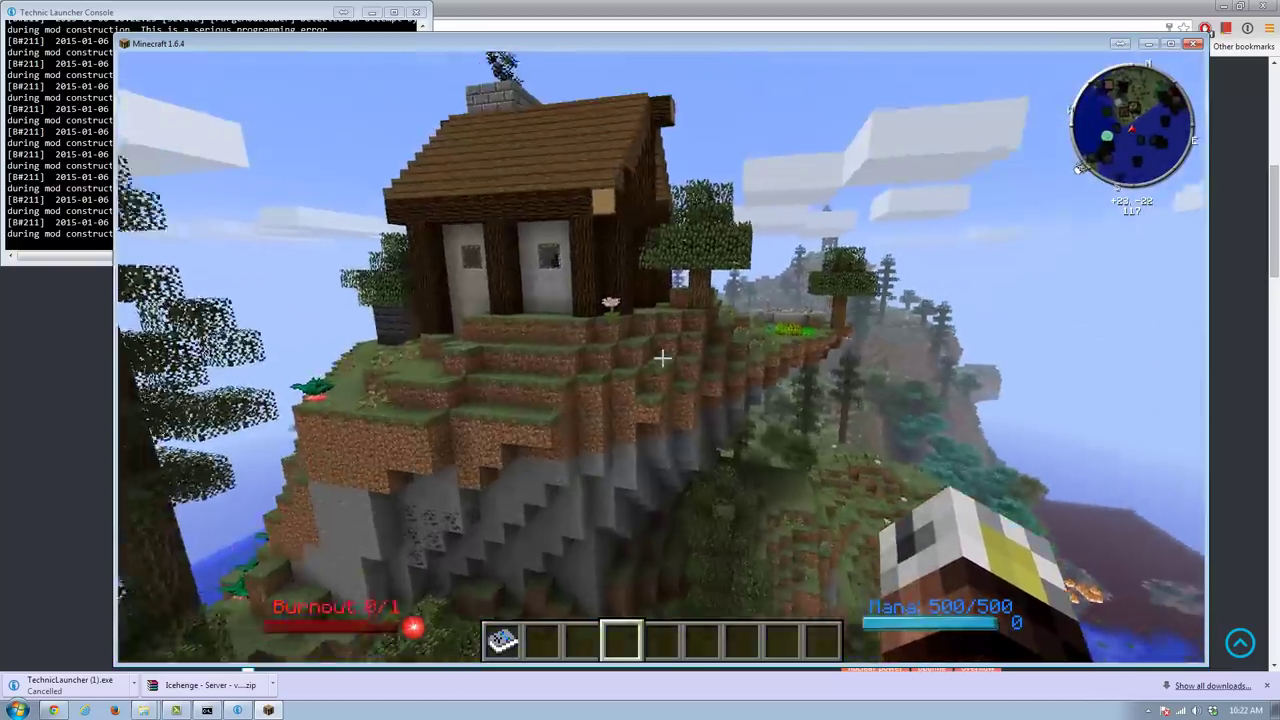
{"action": "key", "text": "w"}
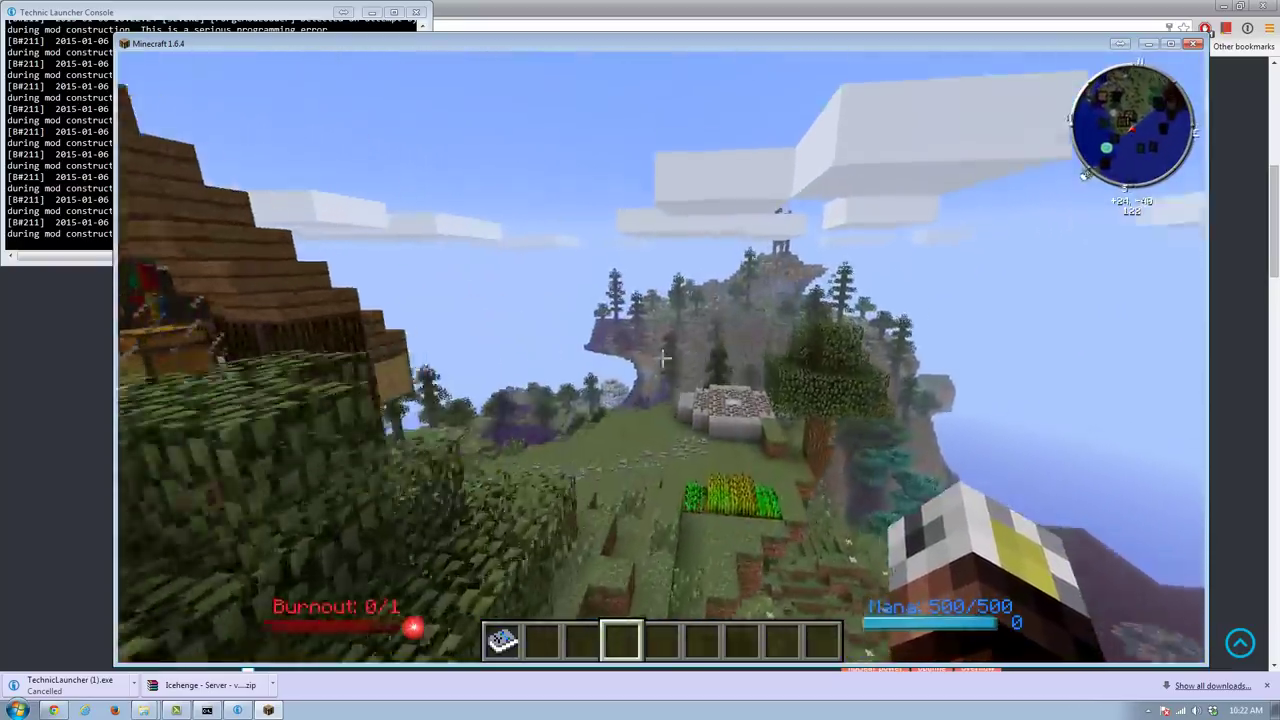
Go down to the ground below the island and inspect the fenced creature pen beside the torch-lit cobblestone platform
{"action": "key", "text": "w"}
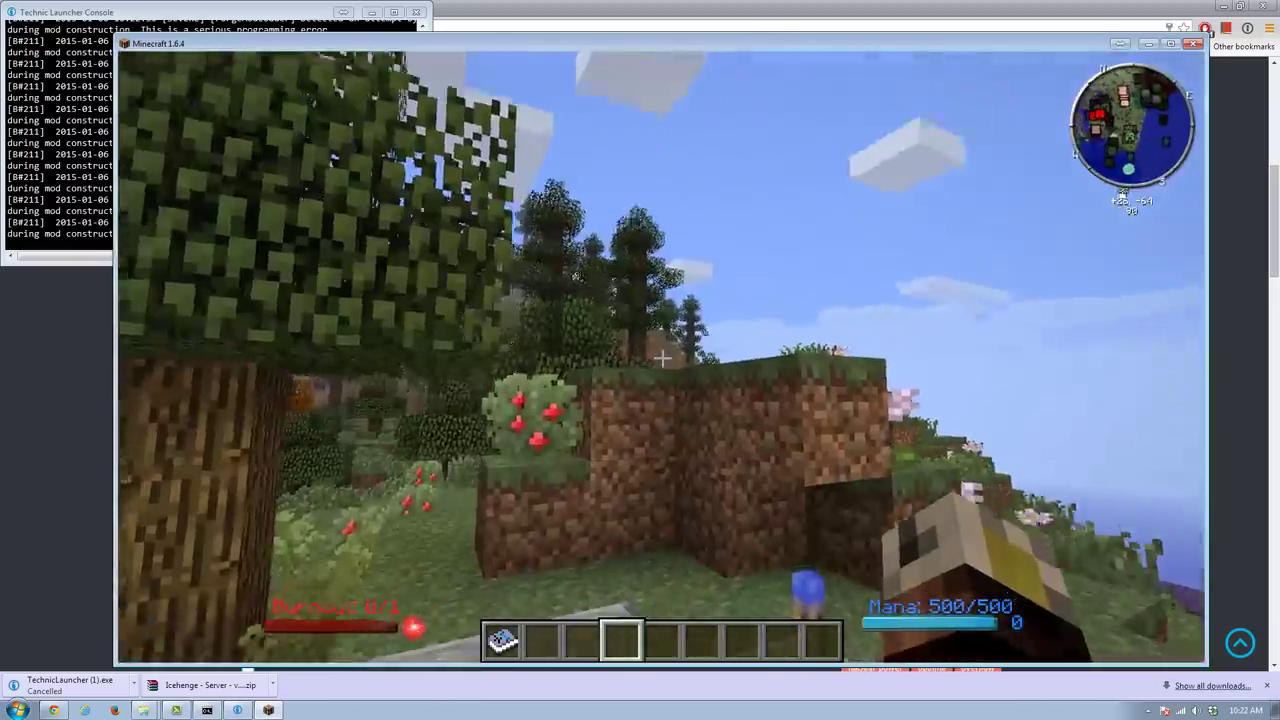
{"action": "key", "text": "w"}
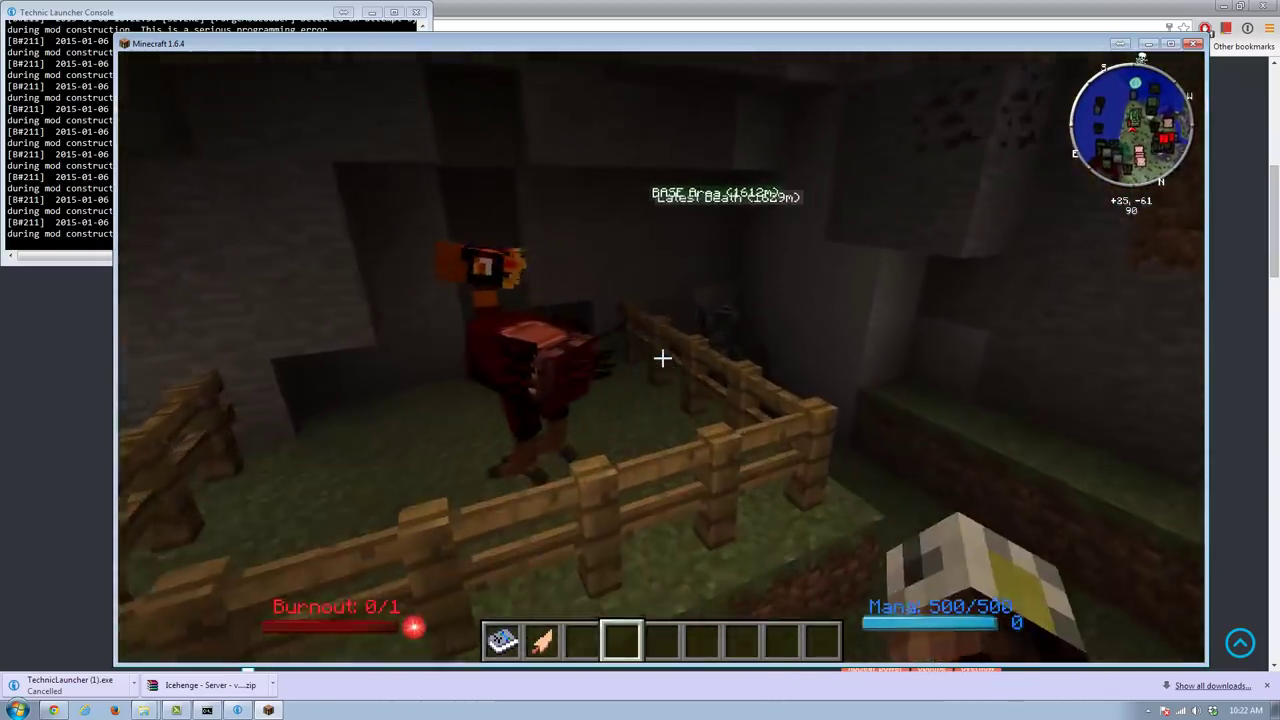
{"action": "key", "text": "w"}
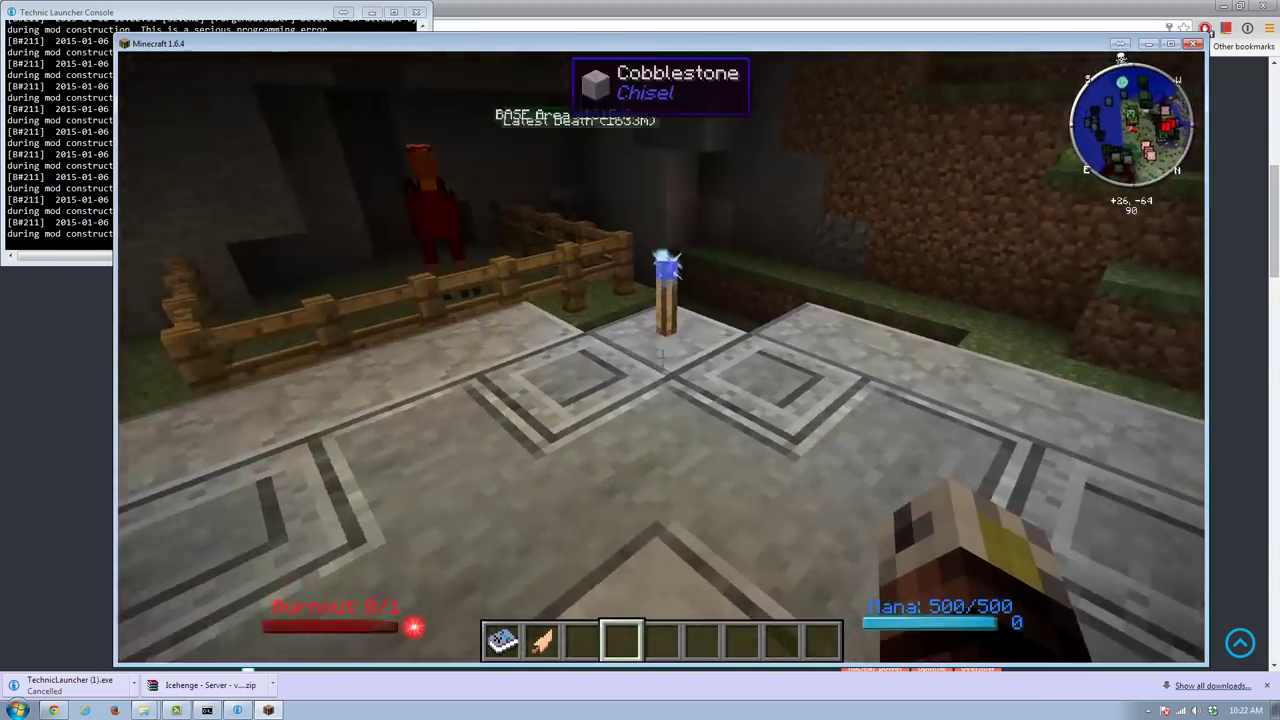
Walk from the seared-brick smeltery through the house's Carpenter's Door to the Warp Door beside the Abyssal Hole sign
{"action": "key", "text": "w"}
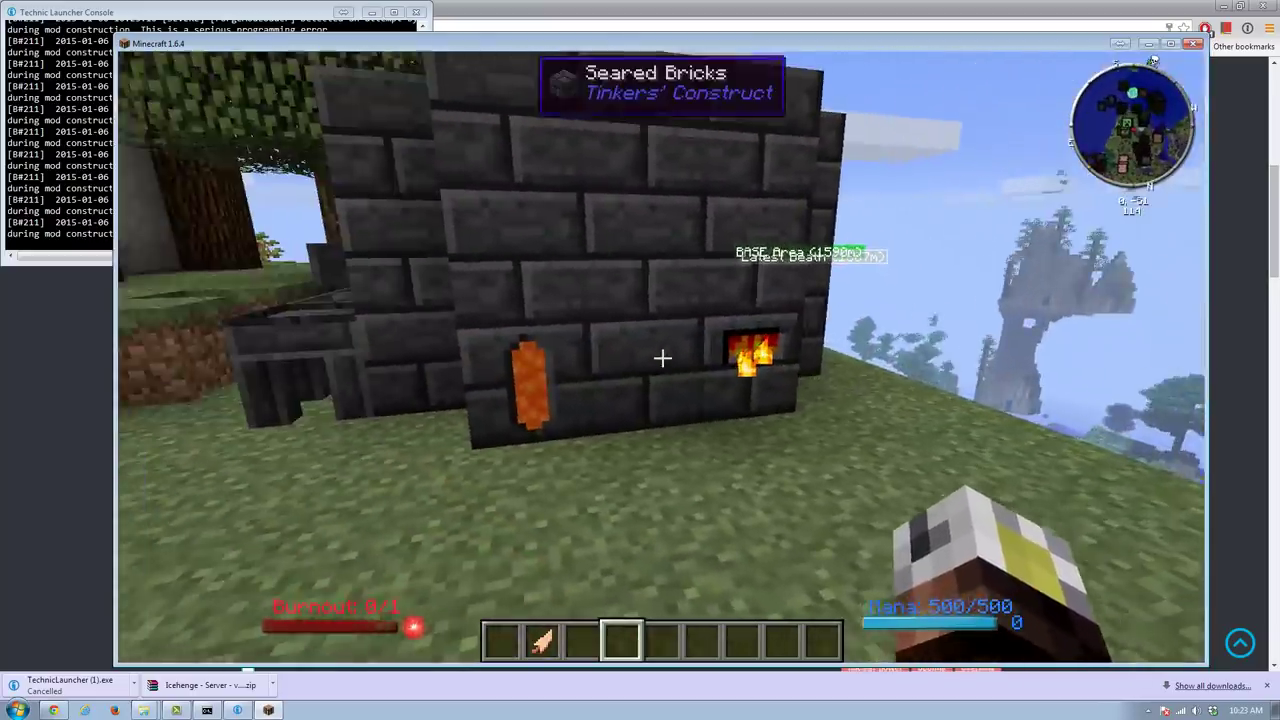
{"action": "key", "text": "w"}
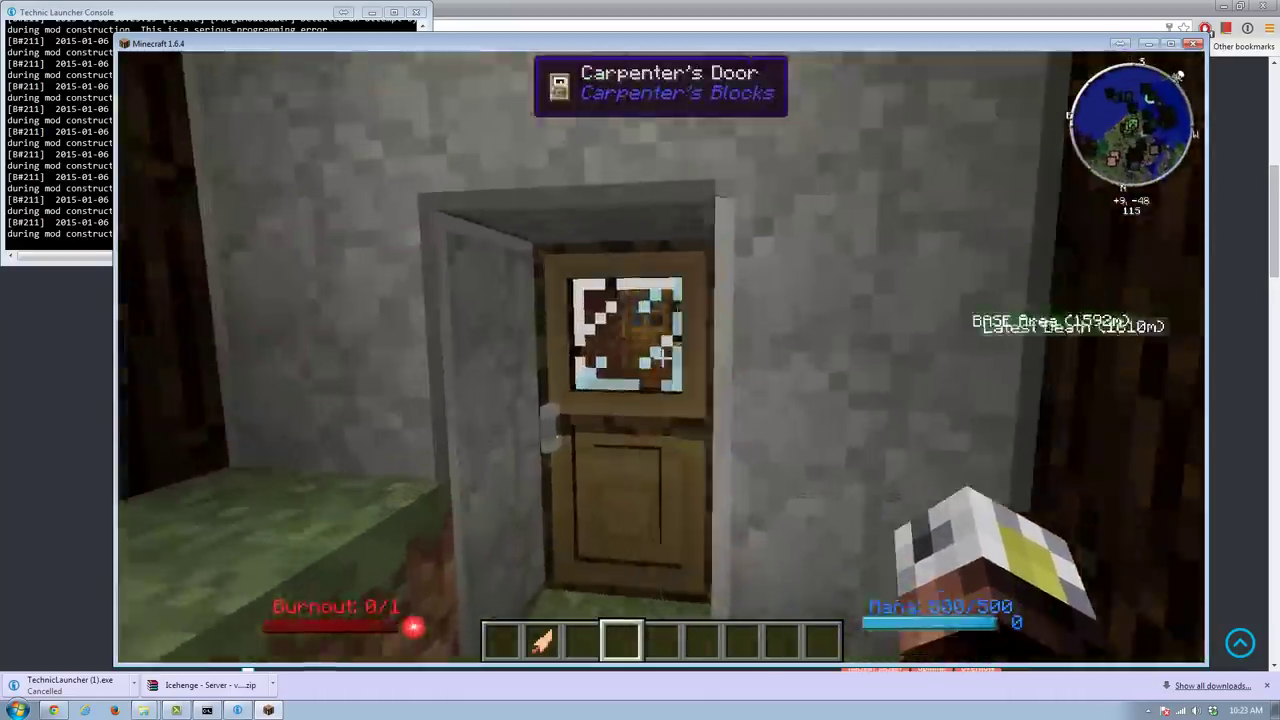
{"action": "right_click", "coordinate": [662, 358]}
{"action": "key", "text": "w"}
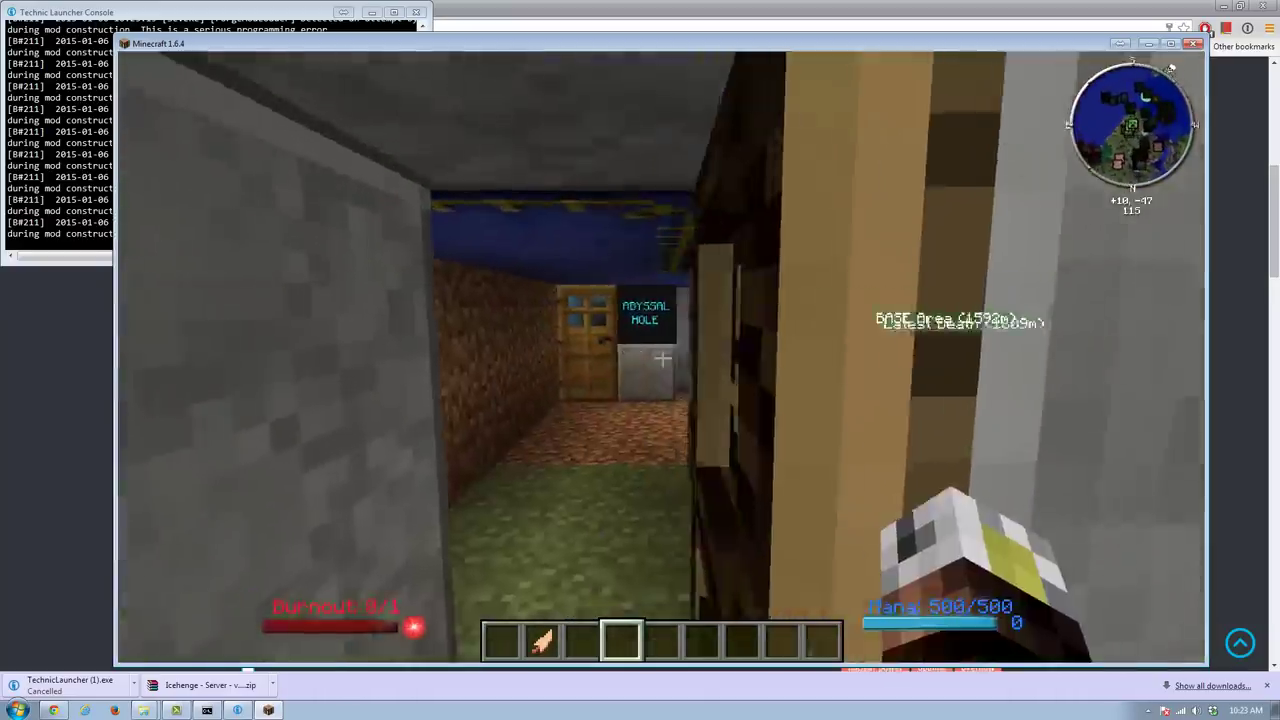
{"action": "key", "text": "w"}
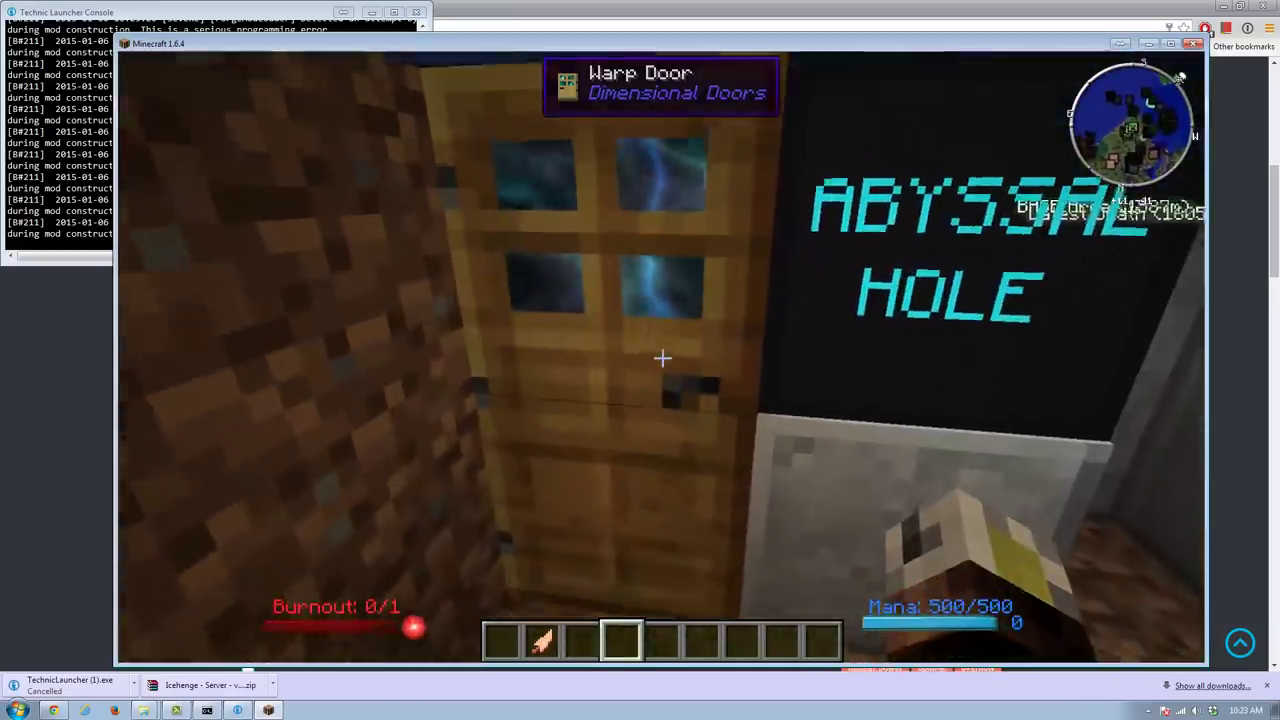
Open the Warp Door beside the Abyssal Hole sign and walk through its portal
{"action": "right_click", "coordinate": [662, 358]}
{"action": "right_click", "coordinate": [662, 358]}
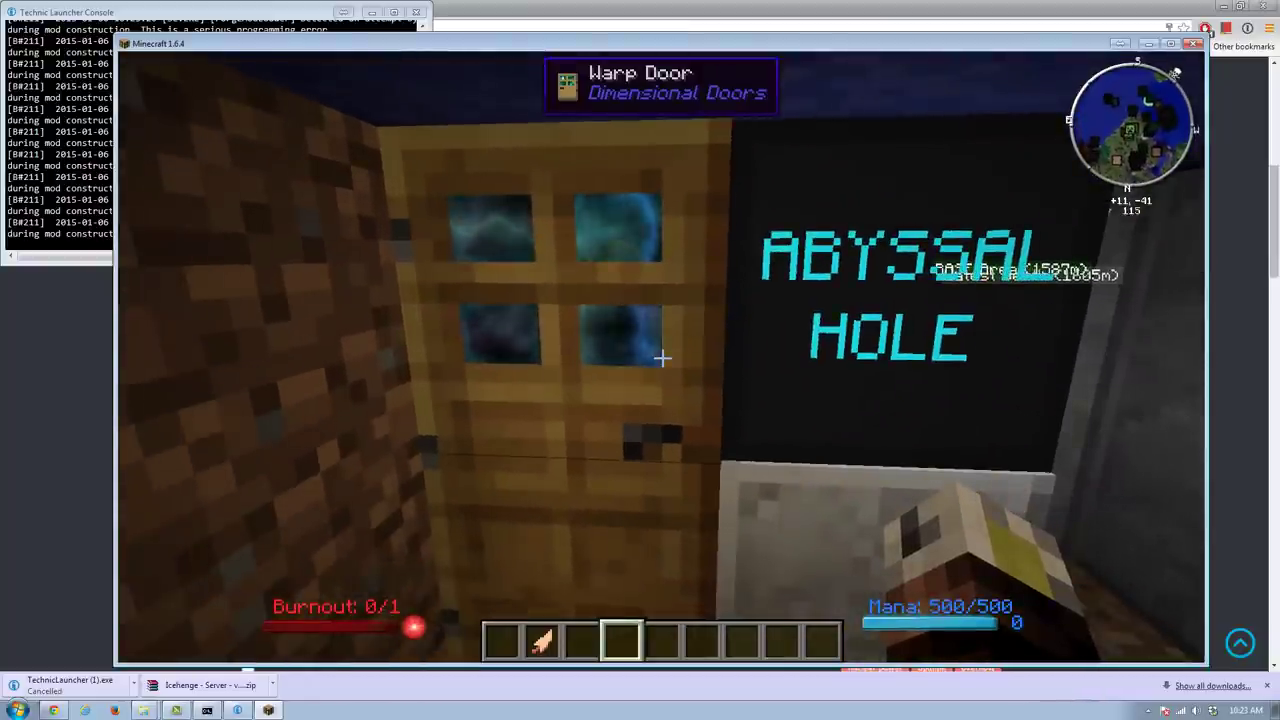
{"action": "right_click", "coordinate": [662, 358]}
{"action": "key", "text": "w"}
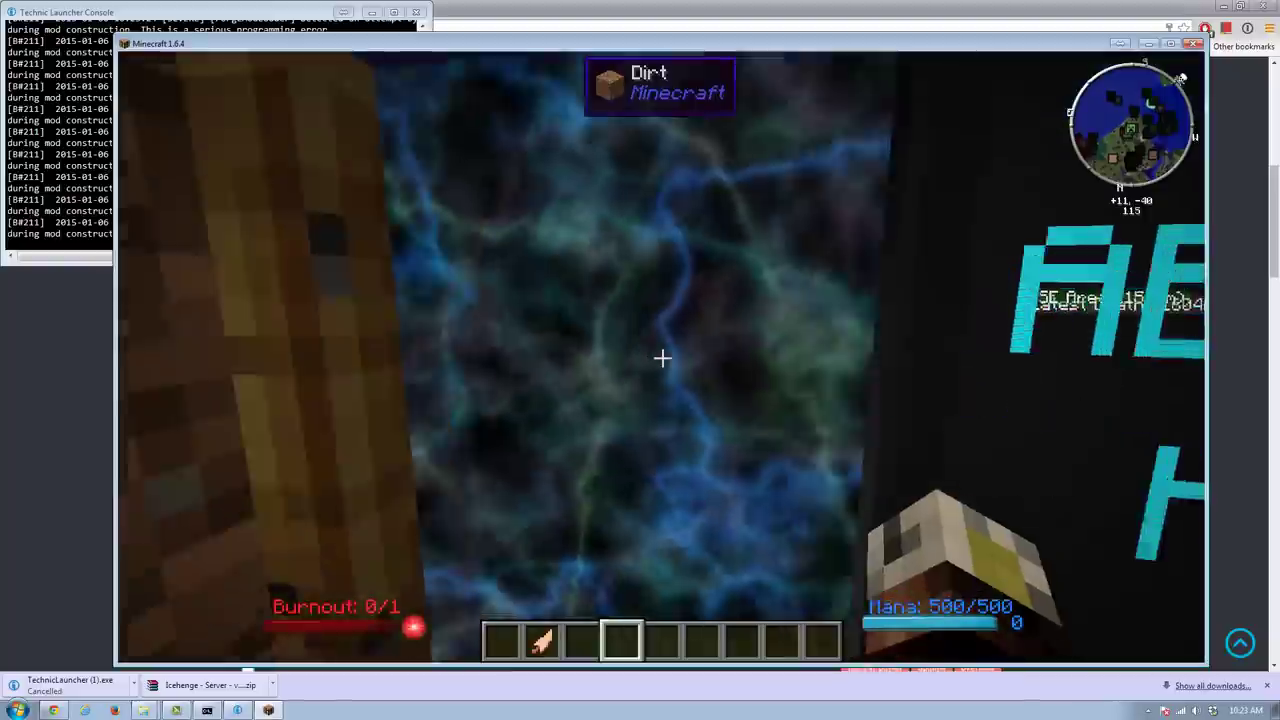
{"action": "key", "text": "w"}
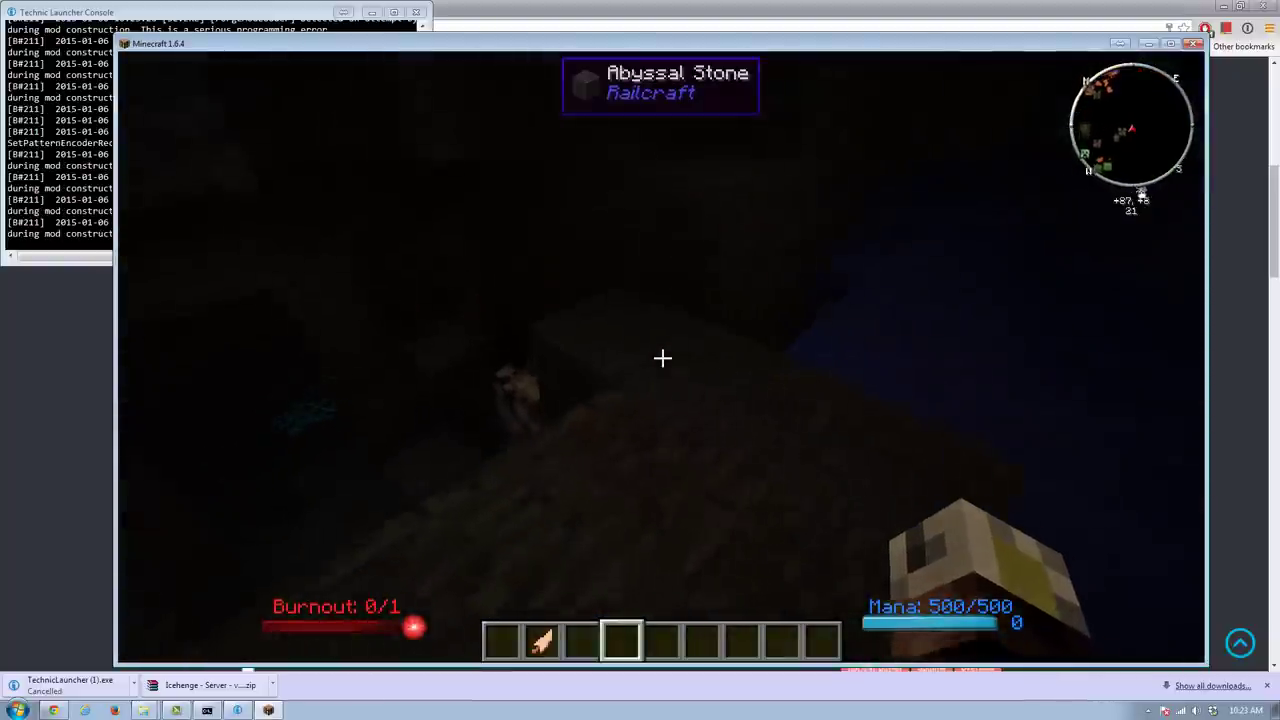
Find the chest in the dark abyssal area, look through its contents and close it
{"action": "key", "text": "w"}
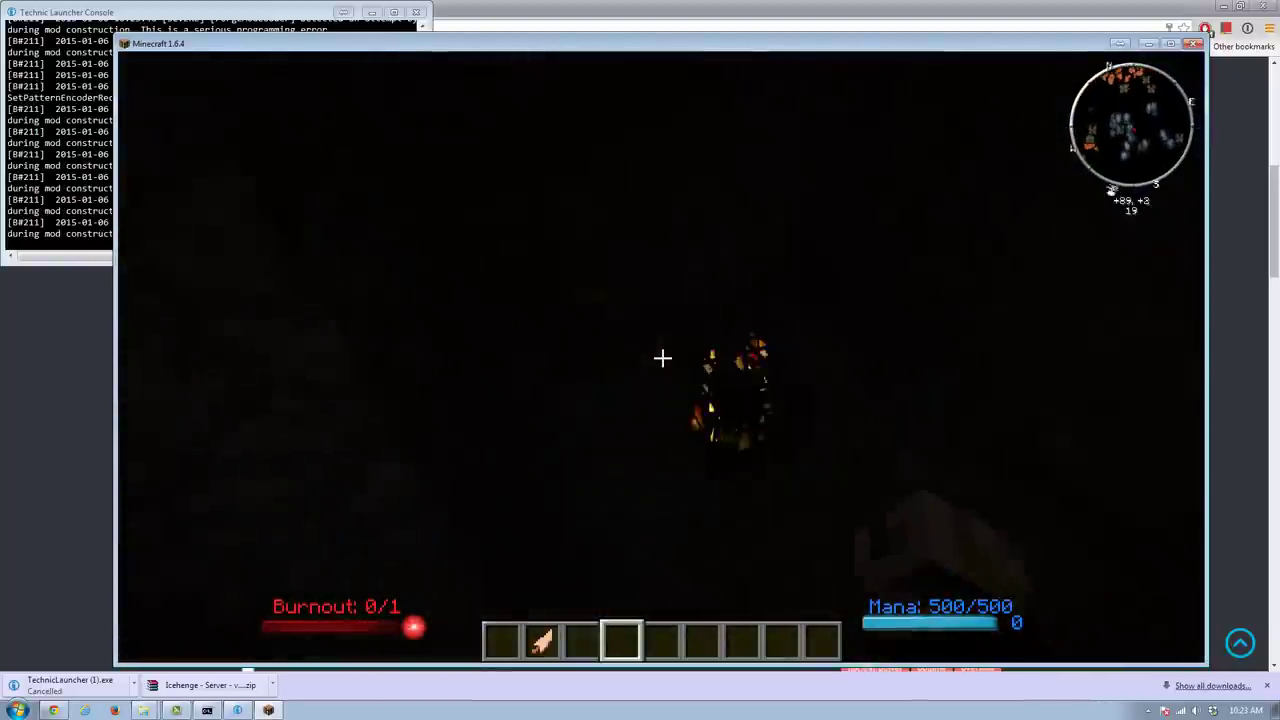
{"action": "right_click", "coordinate": [662, 358]}
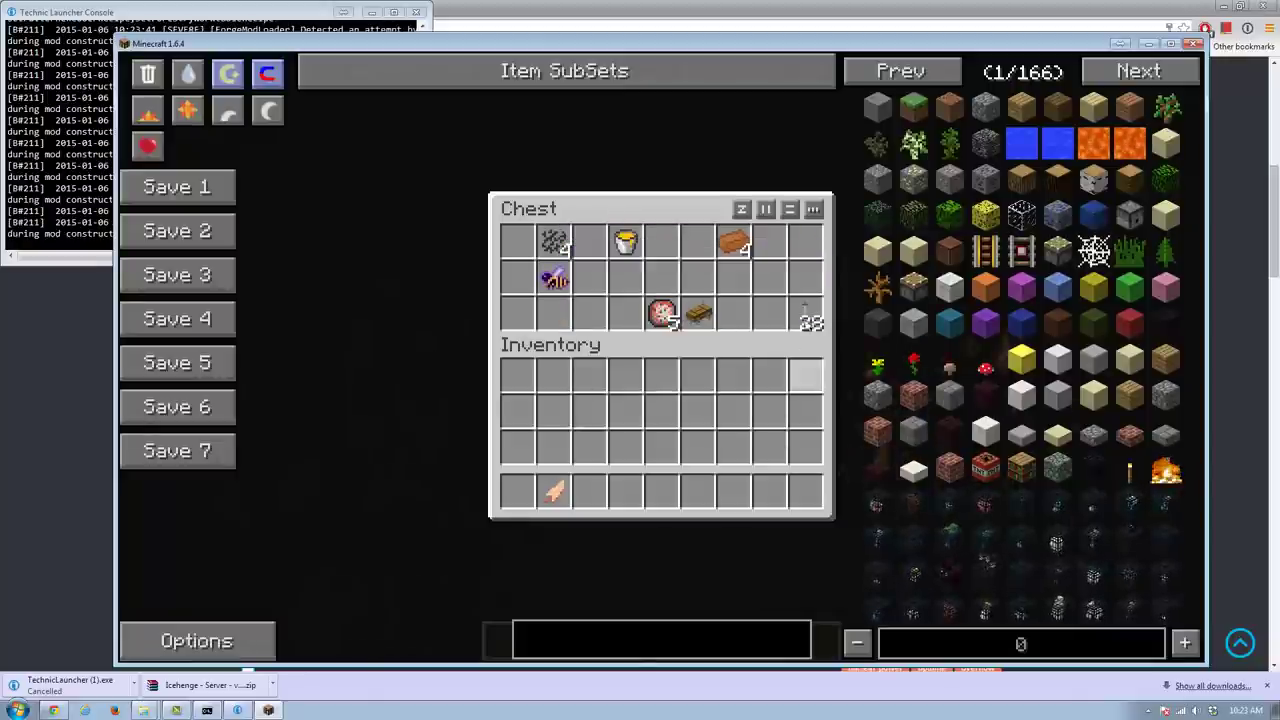
{"action": "key", "text": "Escape"}
Climb back across the abyssal stone to the Warp Door and return through it to the house
{"action": "key", "text": "w"}
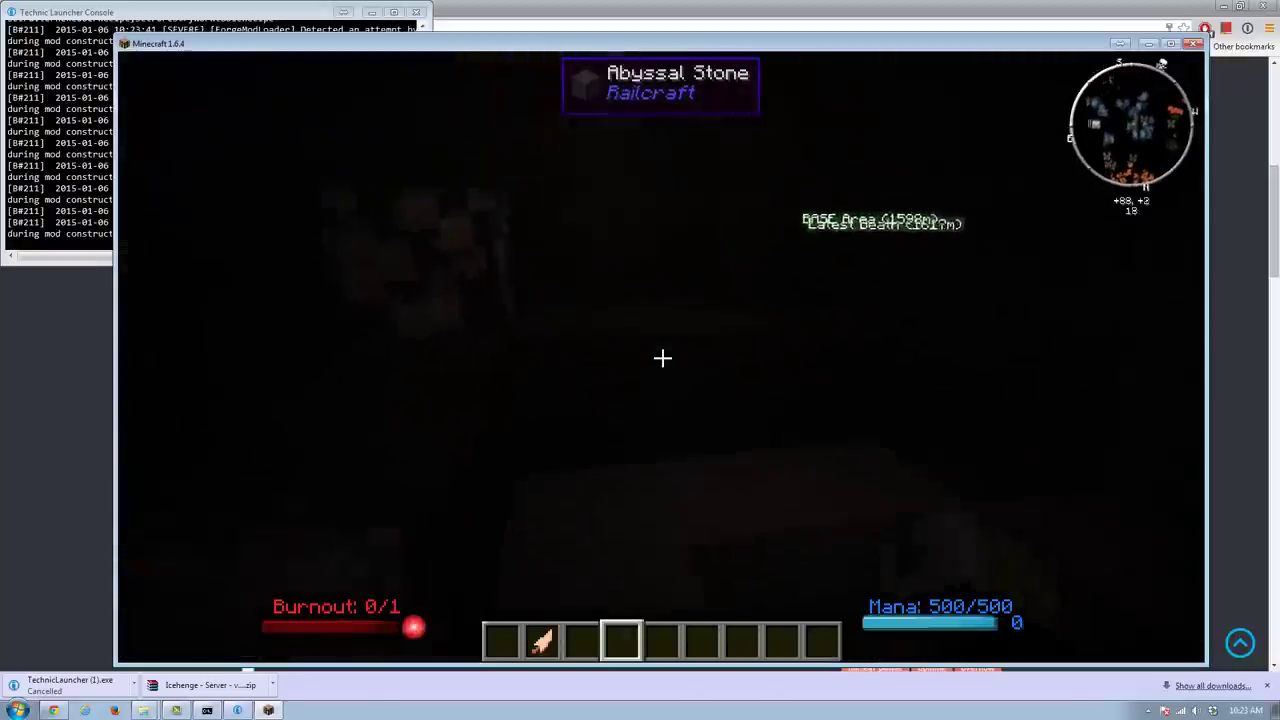
{"action": "key", "text": "w"}
{"action": "key", "text": "space"}
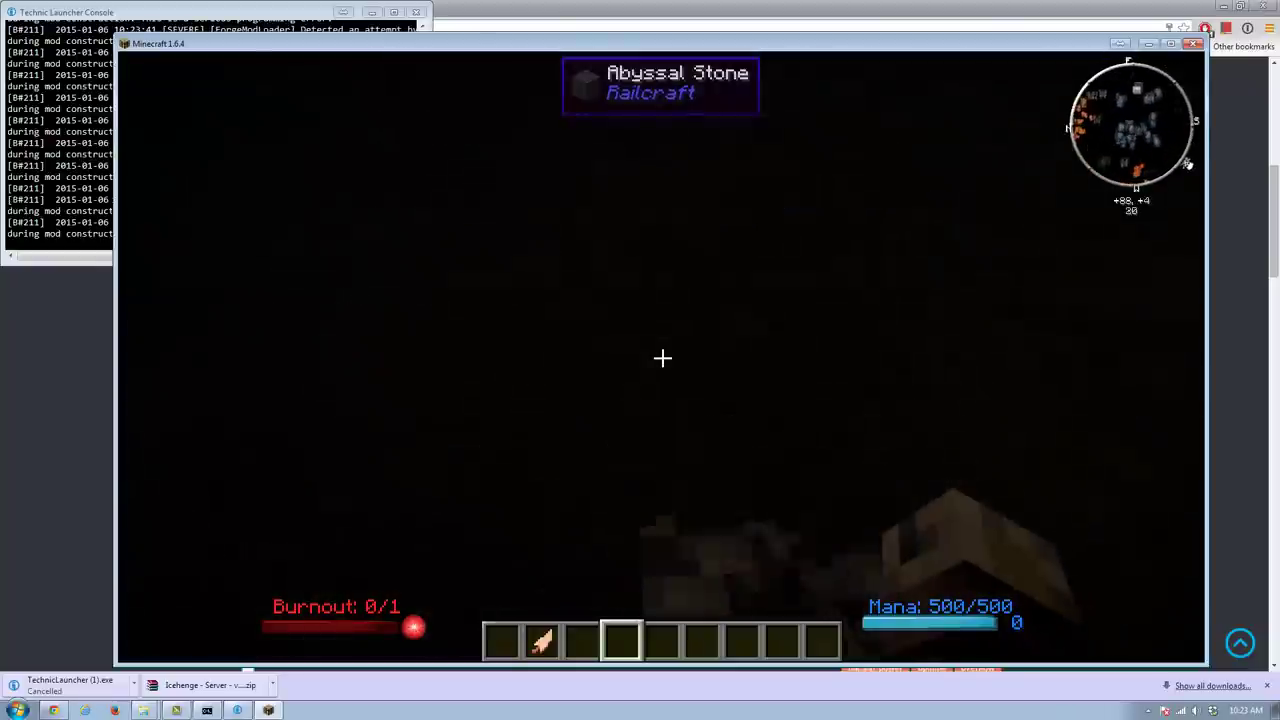
{"action": "key", "text": "w"}
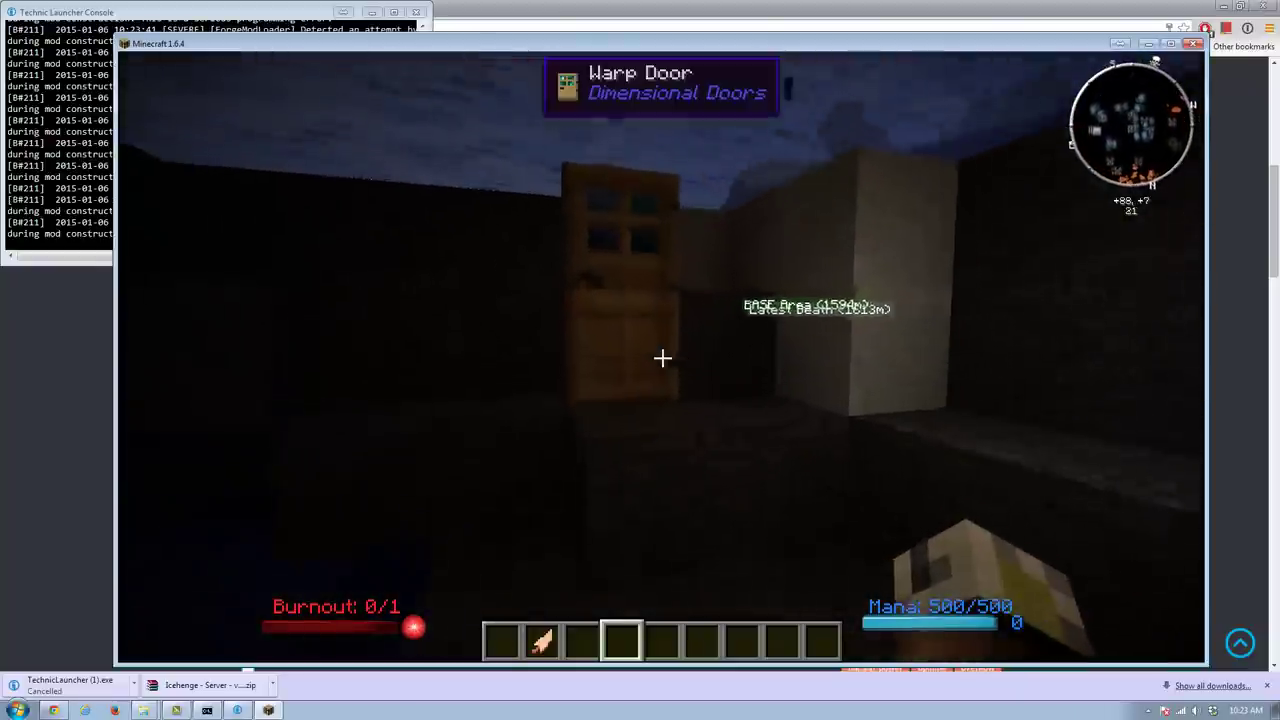
{"action": "key", "text": "w"}
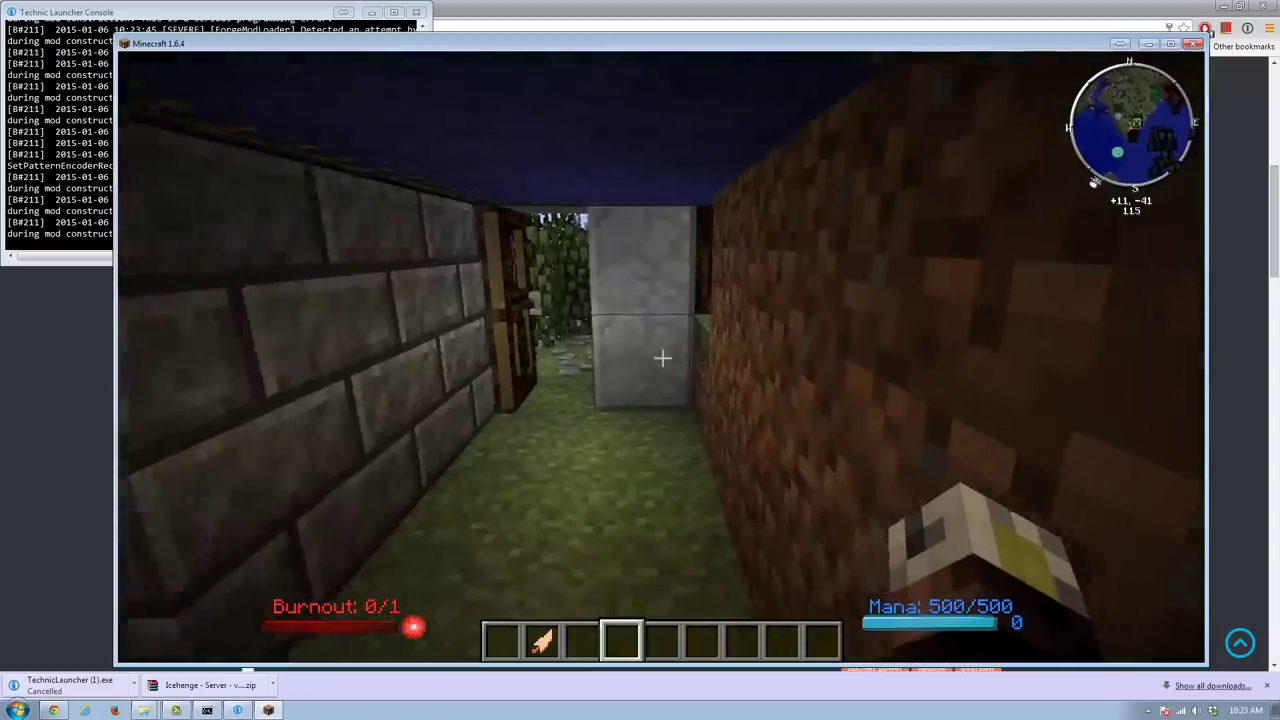
Leave the house, cross the grass to the raised cobblestone platform with torches and look back at the house
{"action": "key", "text": "w"}
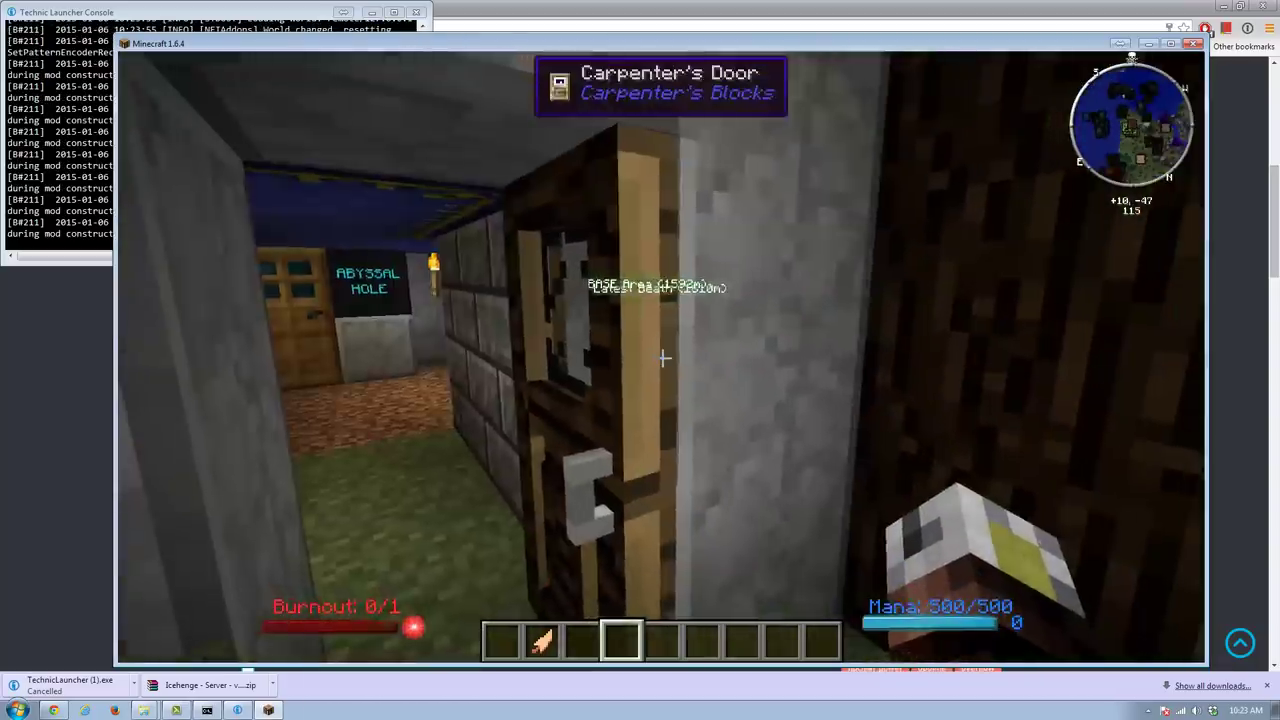
{"action": "key", "text": "w"}
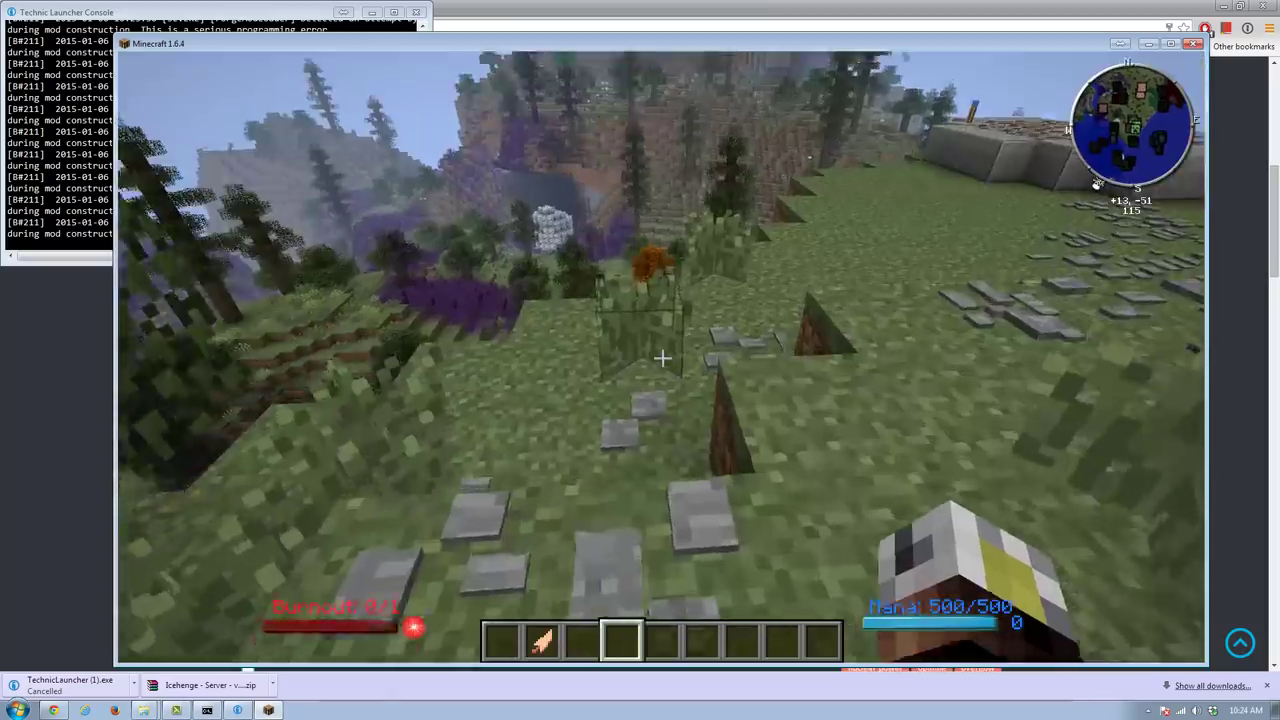
{"action": "key", "text": "w"}
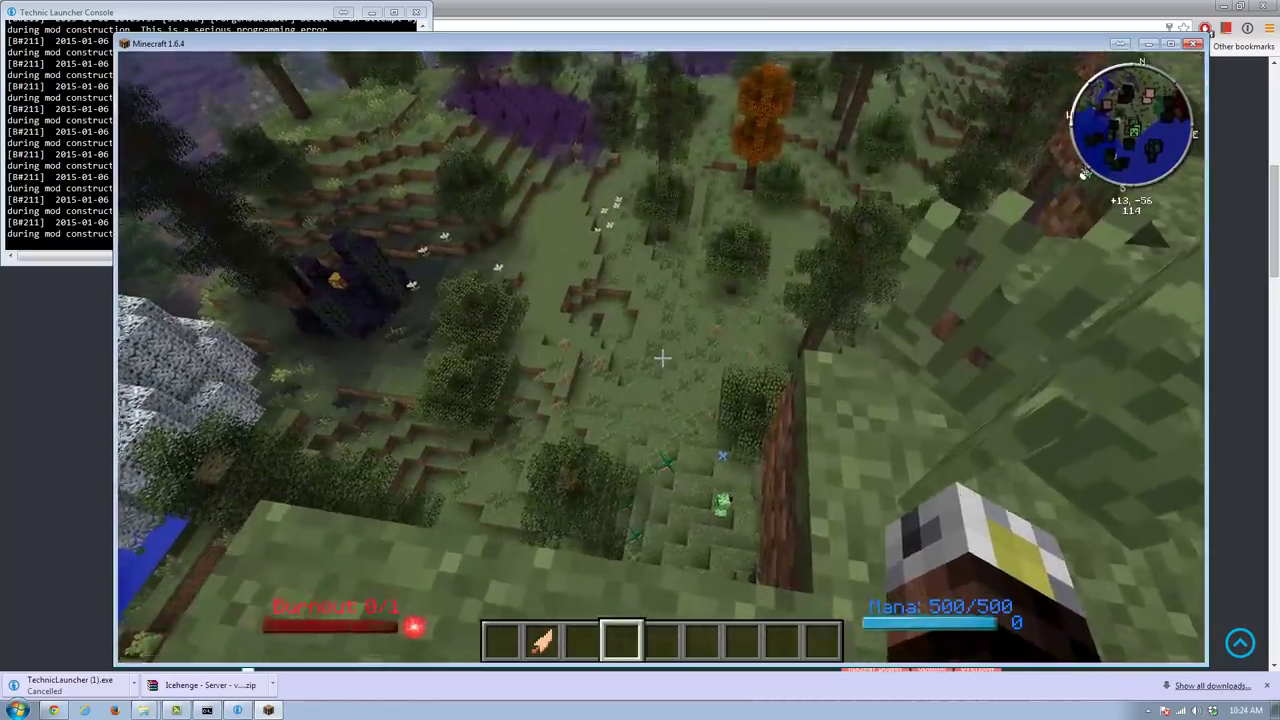
{"action": "key", "text": "w"}
{"action": "mouse_move", "coordinate": [662, 357]}
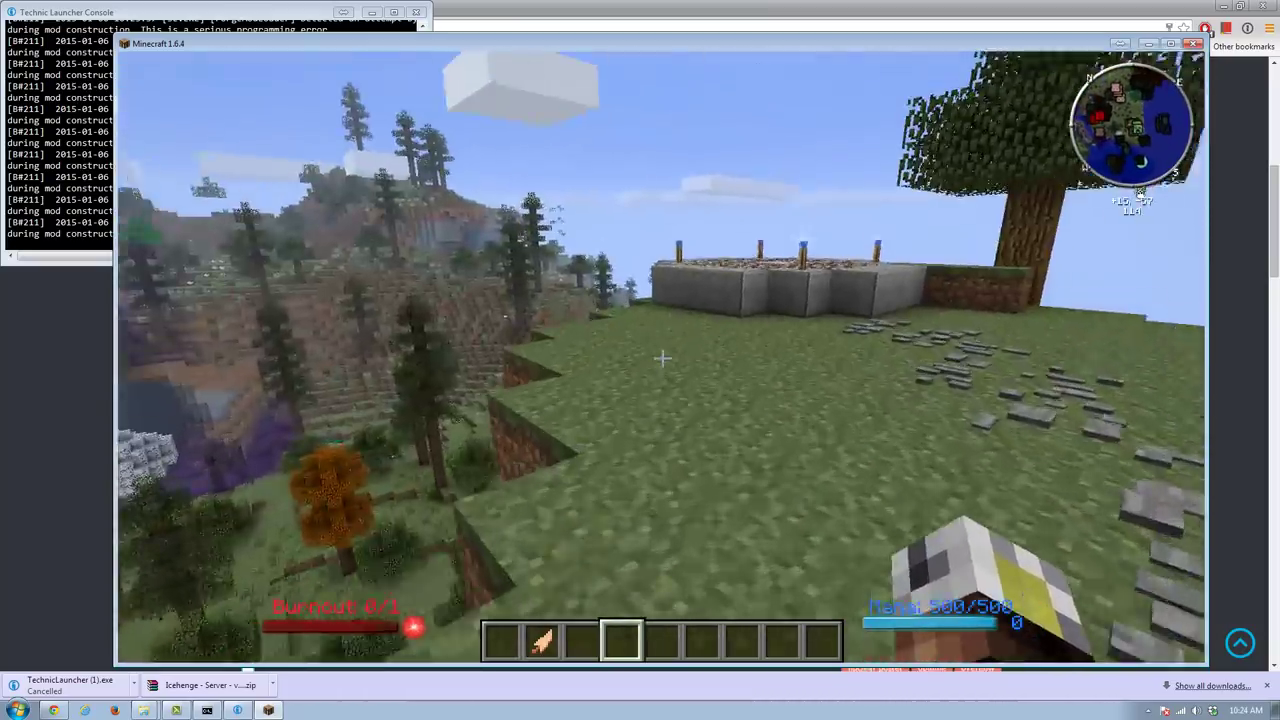
{"action": "key", "text": "w"}
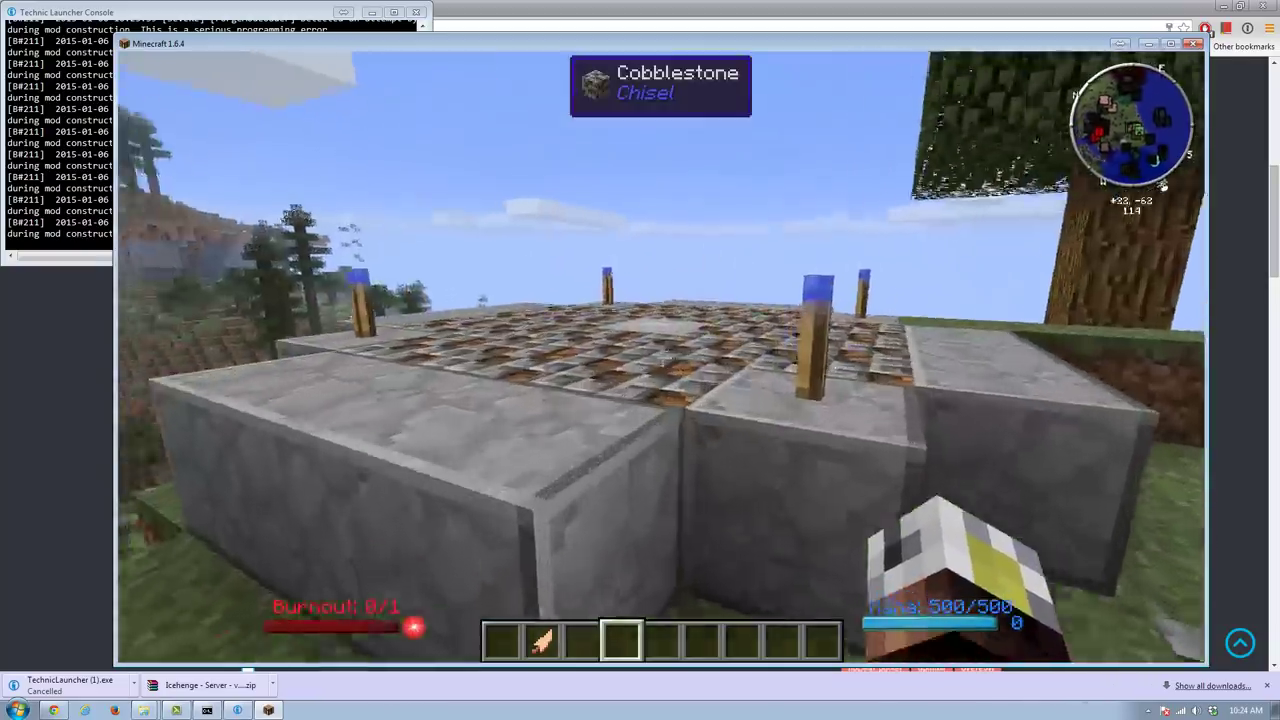
{"action": "key", "text": "w"}
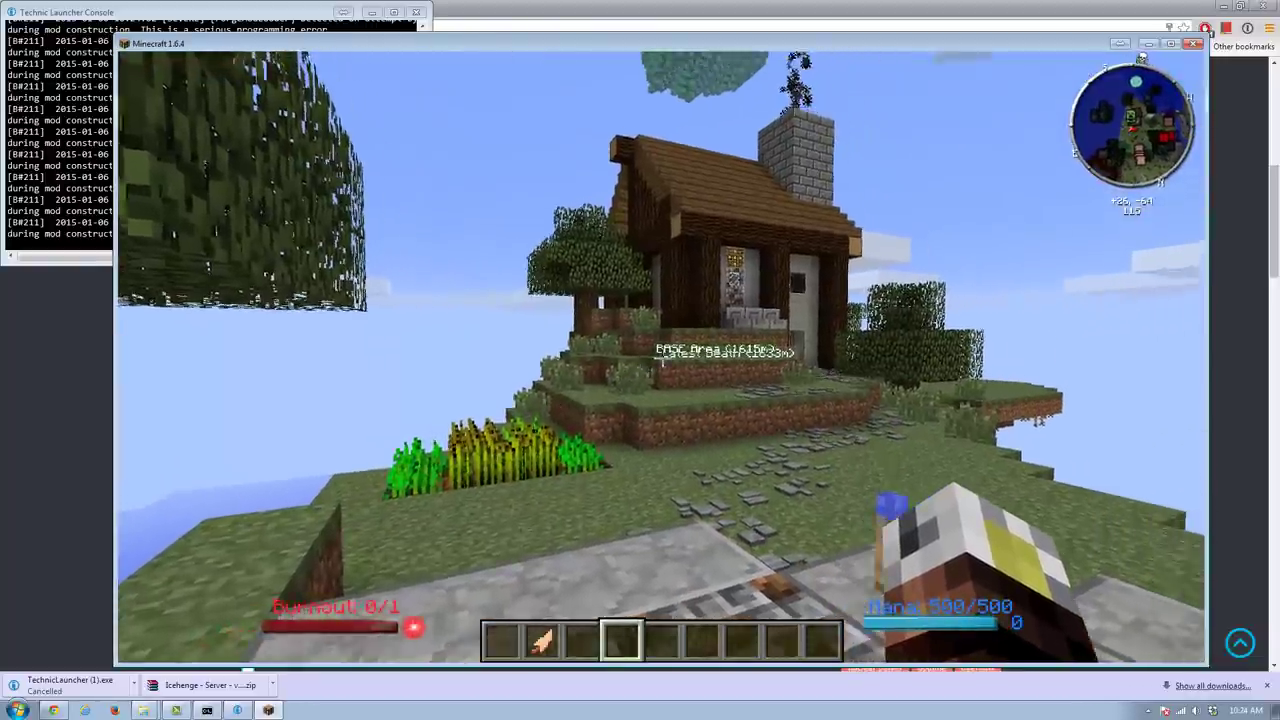
{"action": "scroll", "coordinate": [662, 357], "scroll_direction": "up", "scroll_amount": 1}
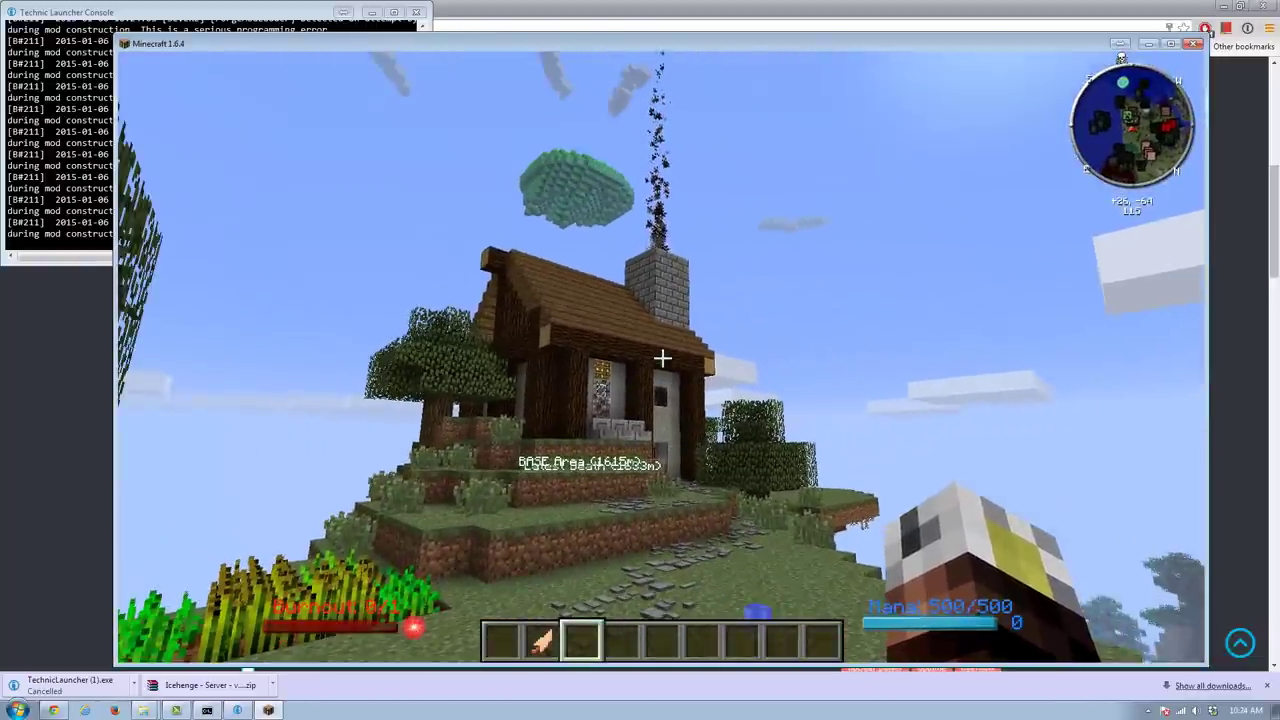
{"action": "right_click", "coordinate": [662, 357]}
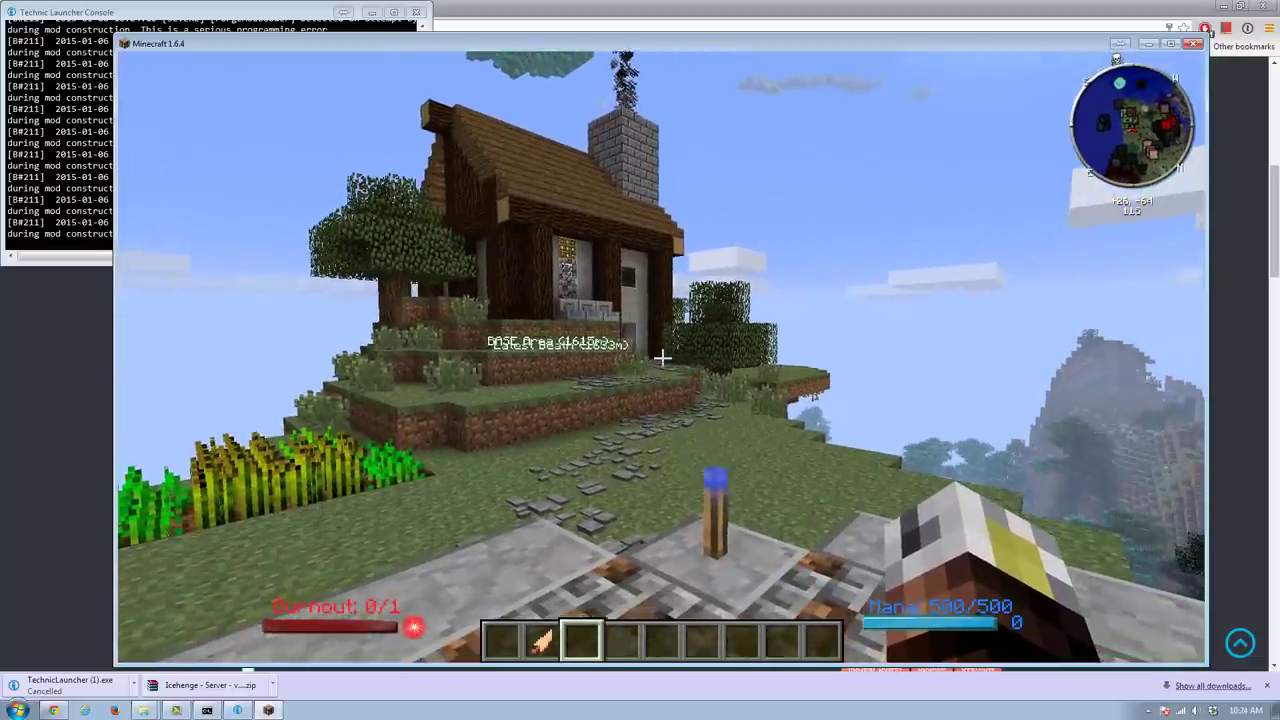
Pause the game, switch to the browser and download the Sphax PureBDCraft texture pack for Icehenge
{"action": "key", "text": "Escape"}
{"action": "left_click", "coordinate": [86, 413]}
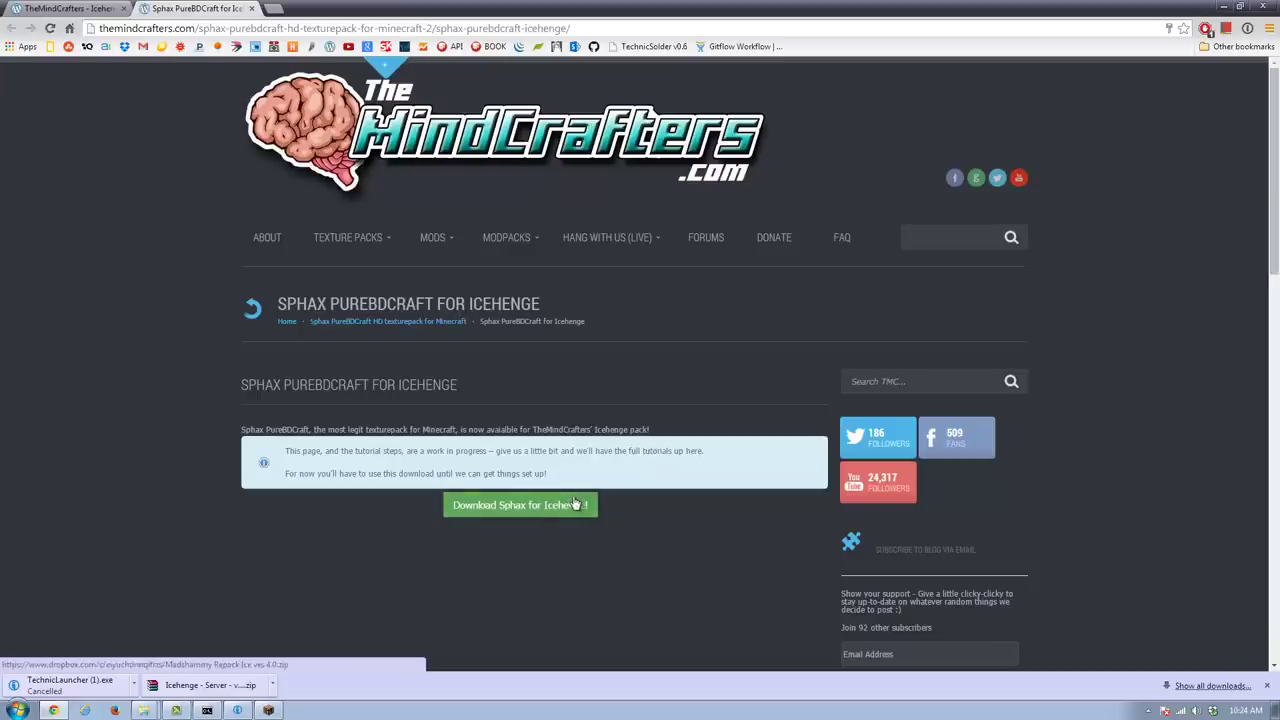
{"action": "scroll", "coordinate": [594, 491], "scroll_direction": "down", "scroll_amount": 2}
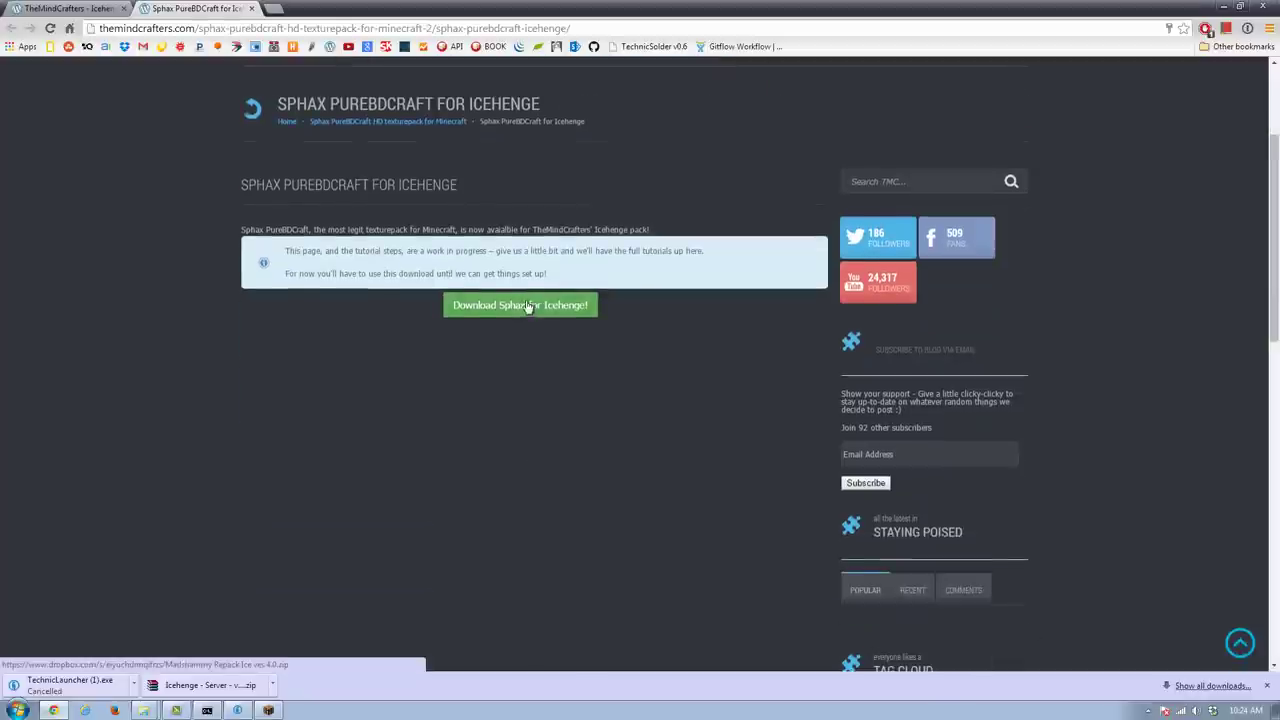
{"action": "left_click", "coordinate": [494, 312]}
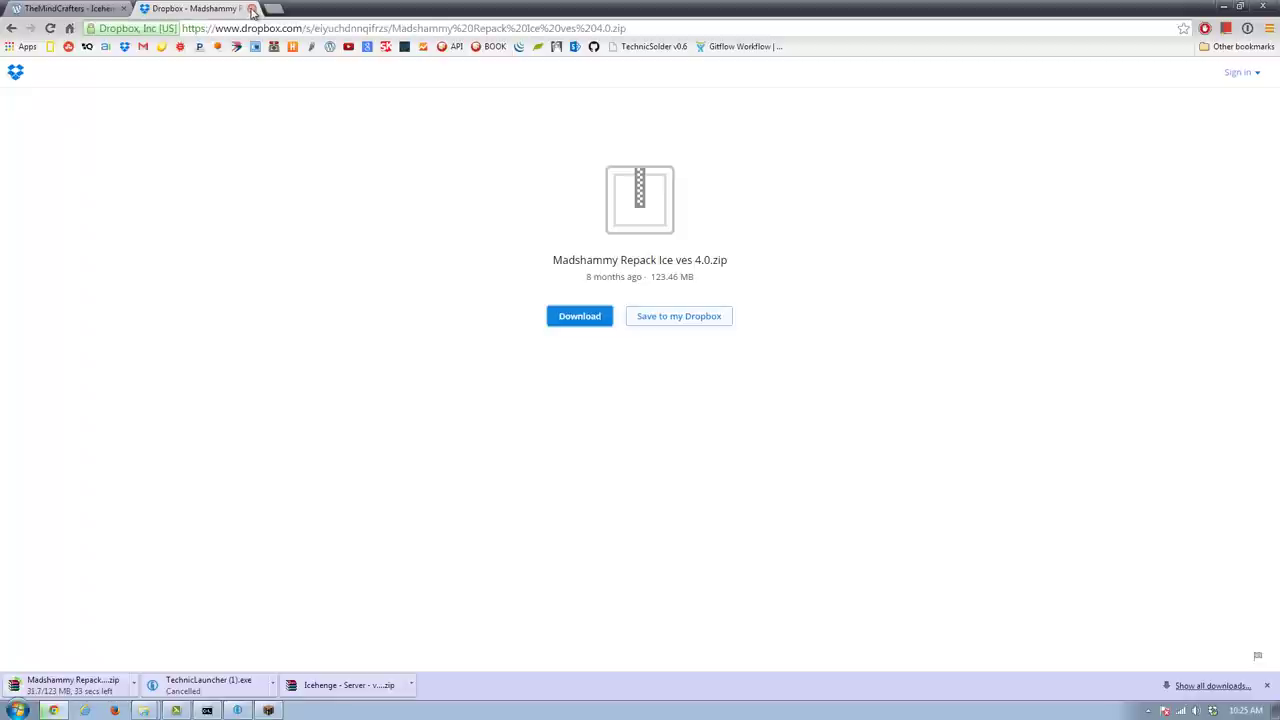
Show the downloaded Madshammy Repack Ice ves 4.0.zip in its Downloads folder and move the folder window aside
{"action": "left_click", "coordinate": [132, 686]}
{"action": "left_click", "coordinate": [150, 642]}
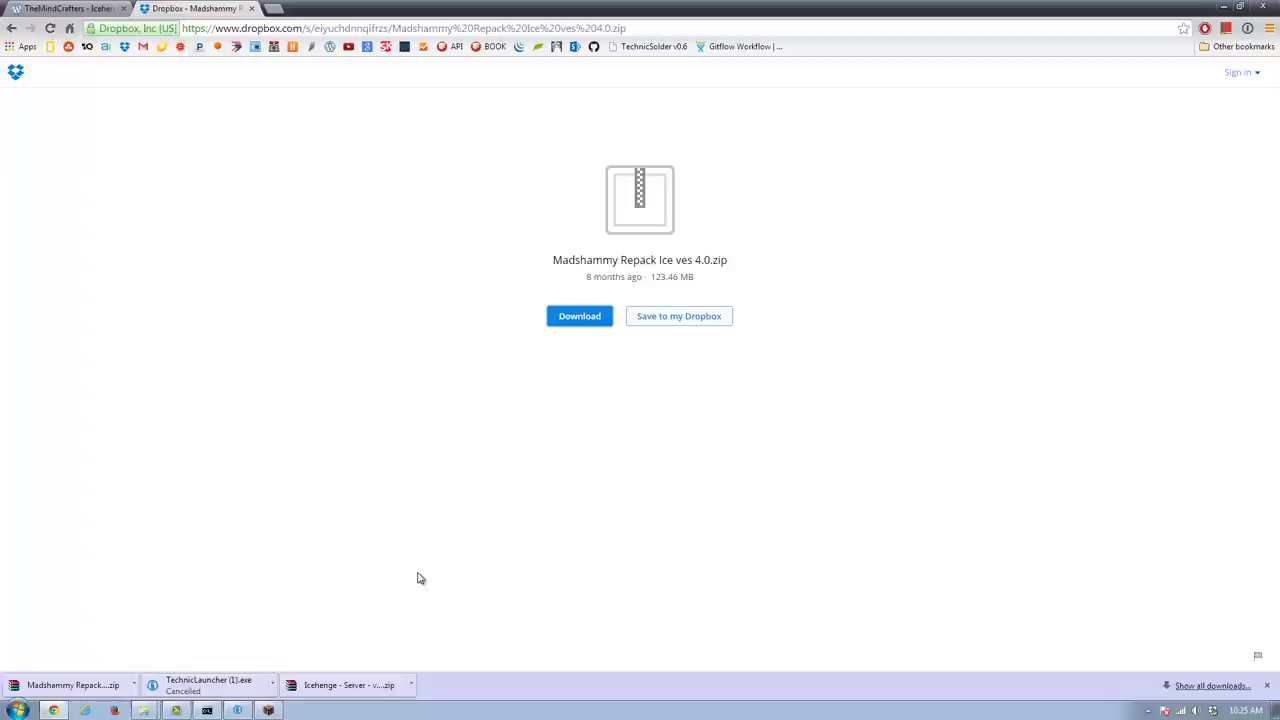
{"action": "left_click_drag", "start_coordinate": [704, 126], "coordinate": [356, 126]}
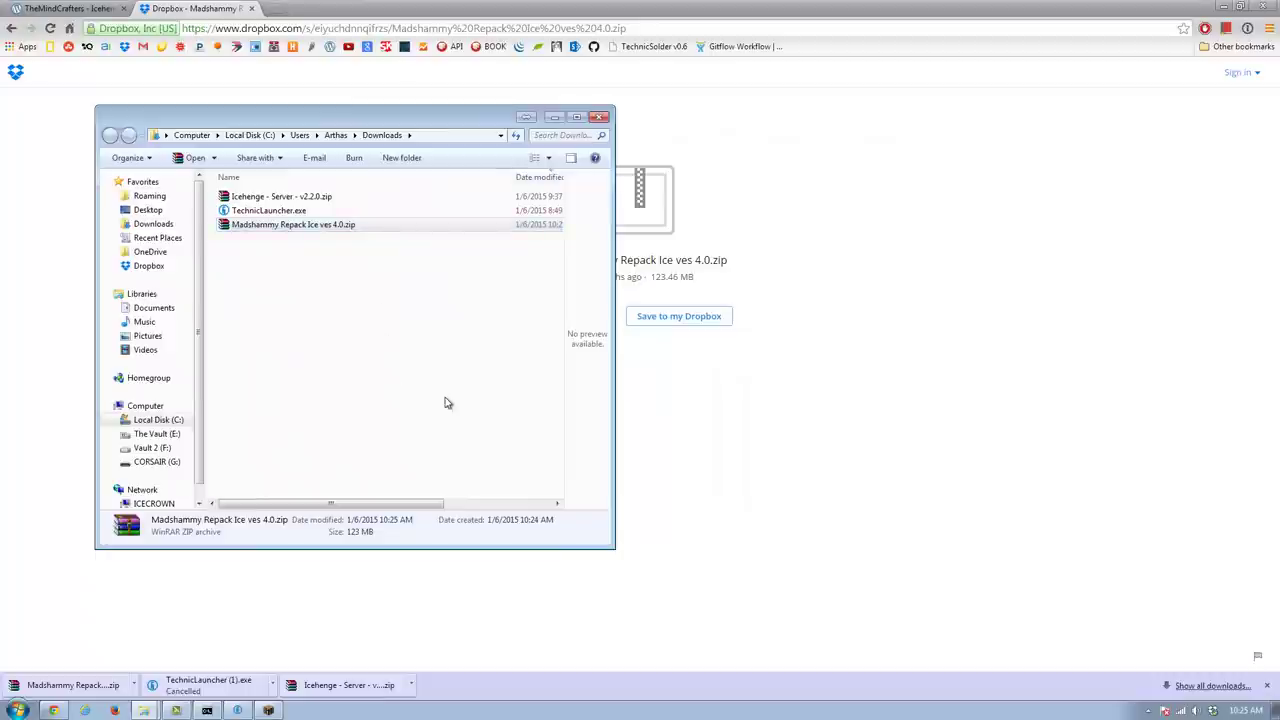
Switch to Minecraft, move its window aside and open the resource pack folder from the game's resource pack options
{"action": "left_click", "coordinate": [279, 709]}
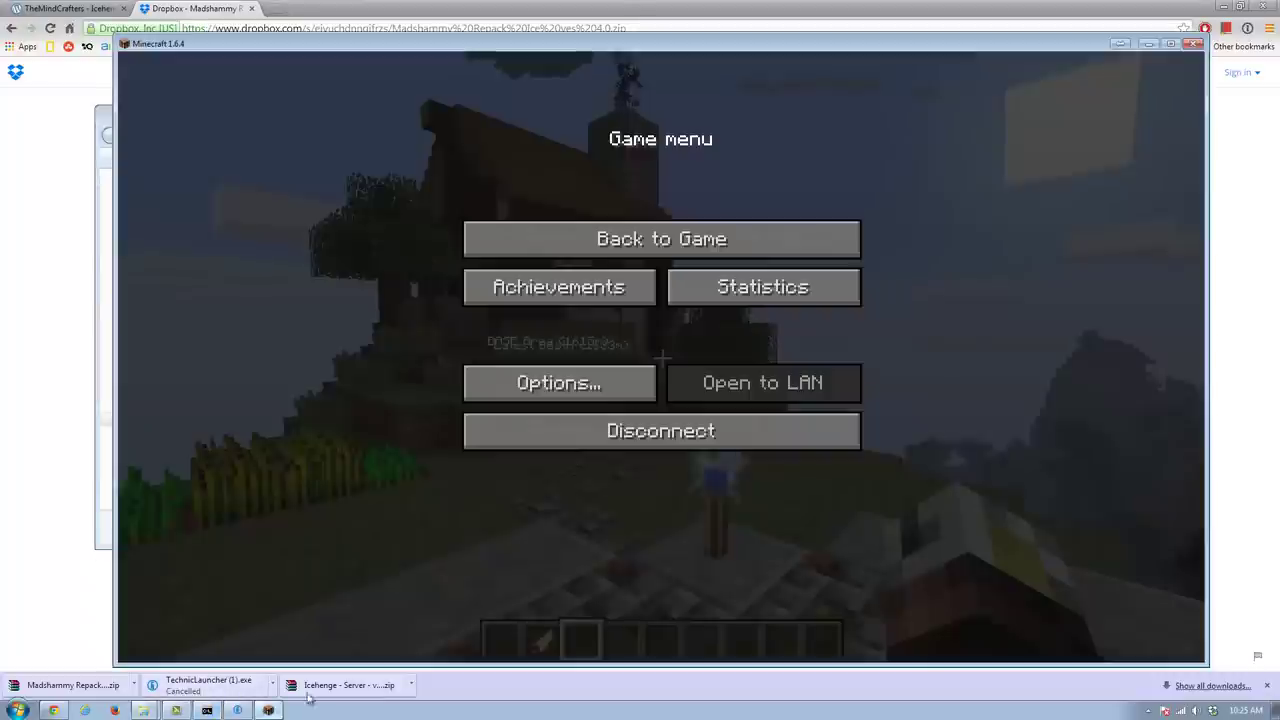
{"action": "left_click_drag", "start_coordinate": [283, 53], "coordinate": [382, 46]}
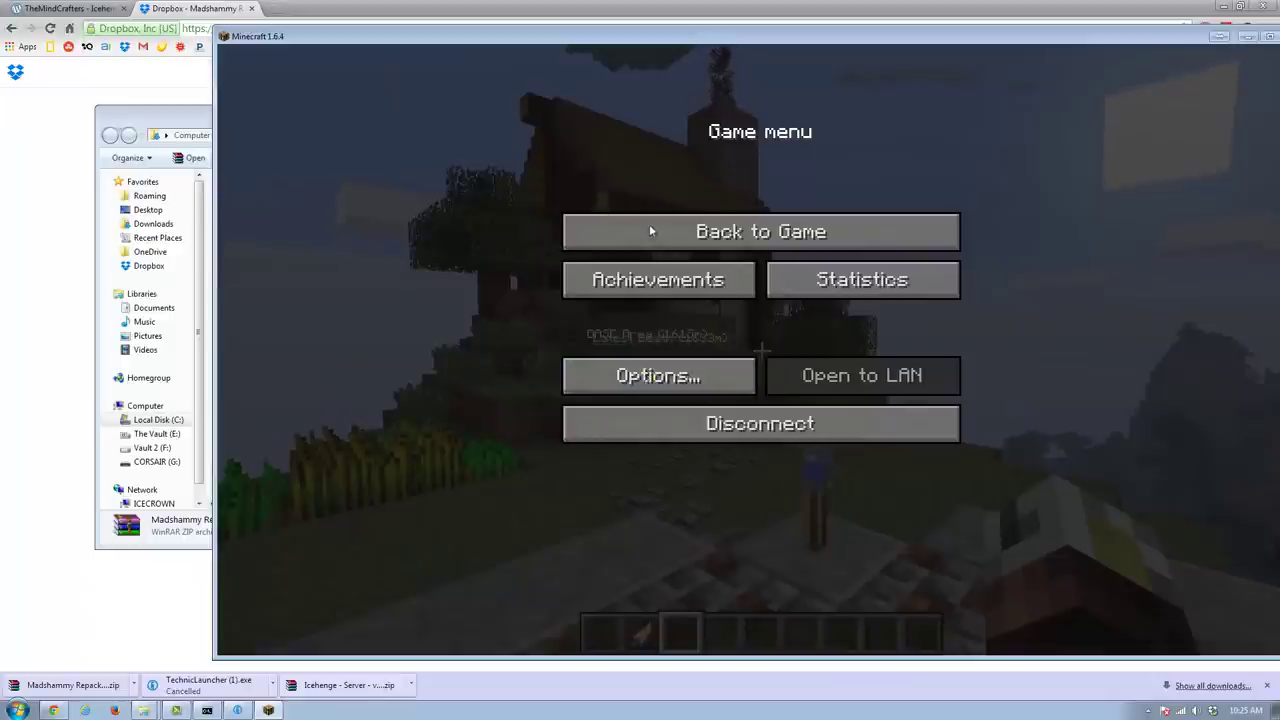
{"action": "left_click", "coordinate": [648, 382]}
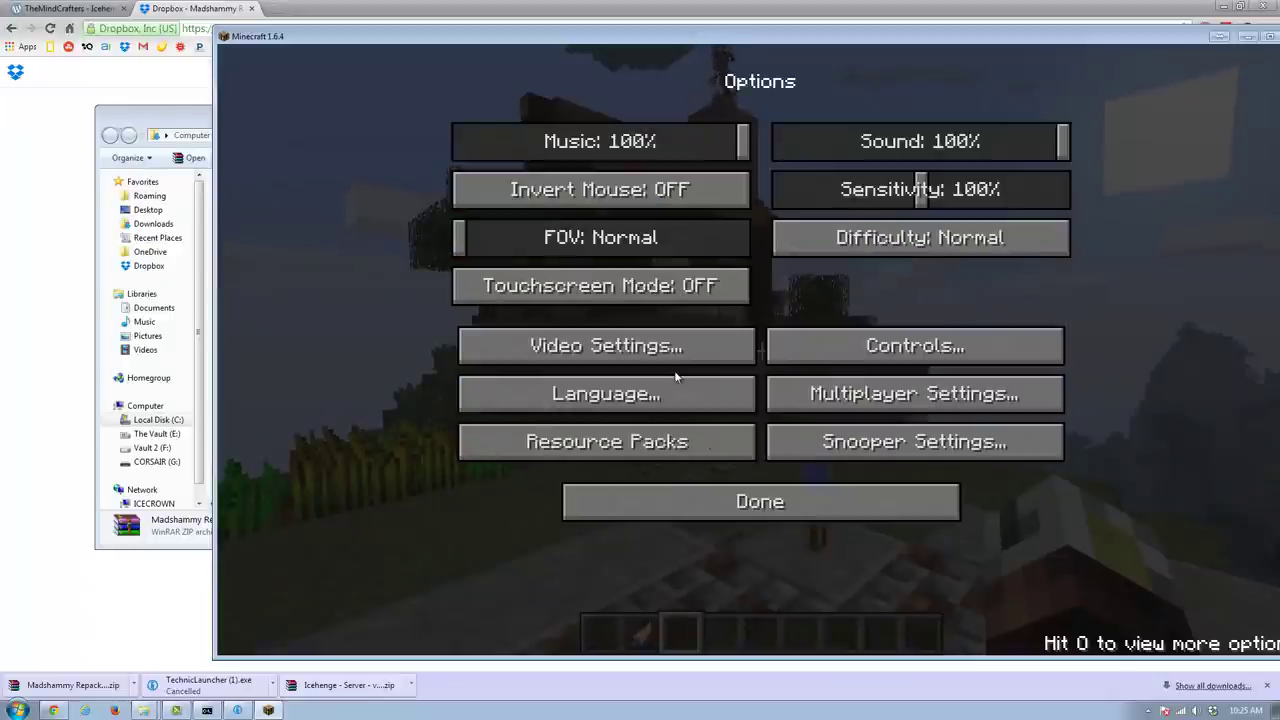
{"action": "left_click", "coordinate": [614, 447]}
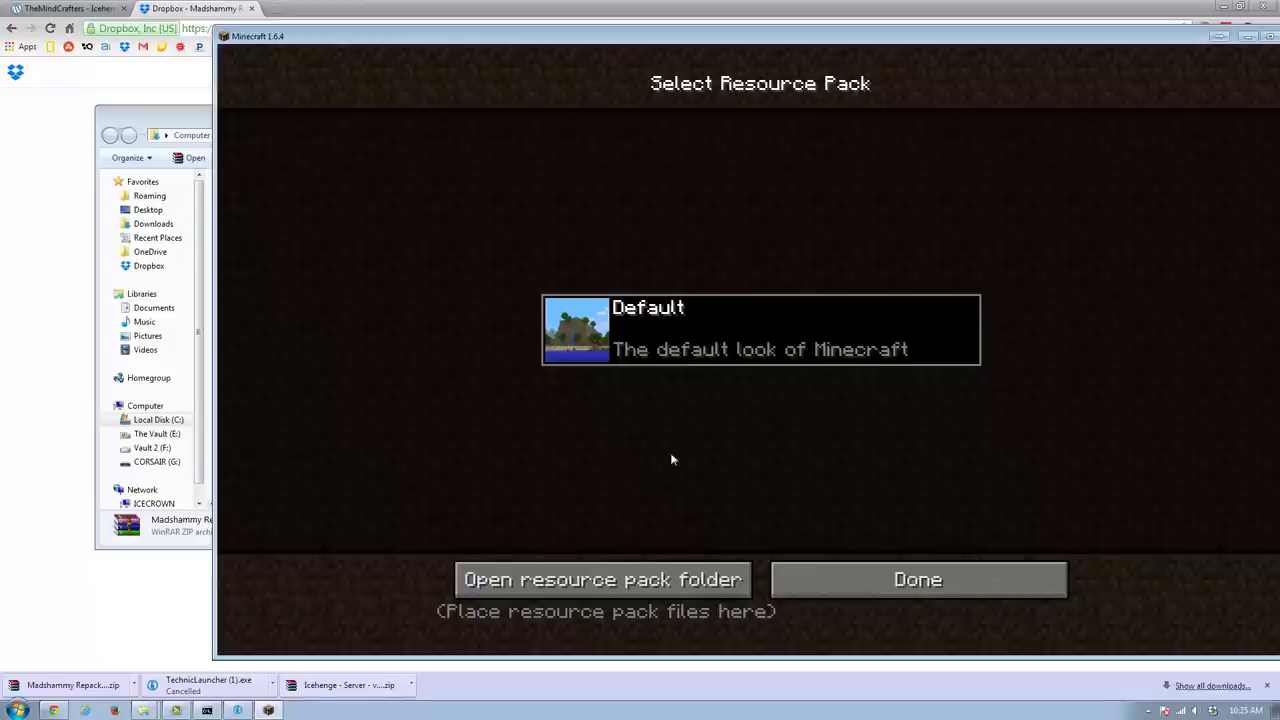
{"action": "left_click", "coordinate": [635, 575]}
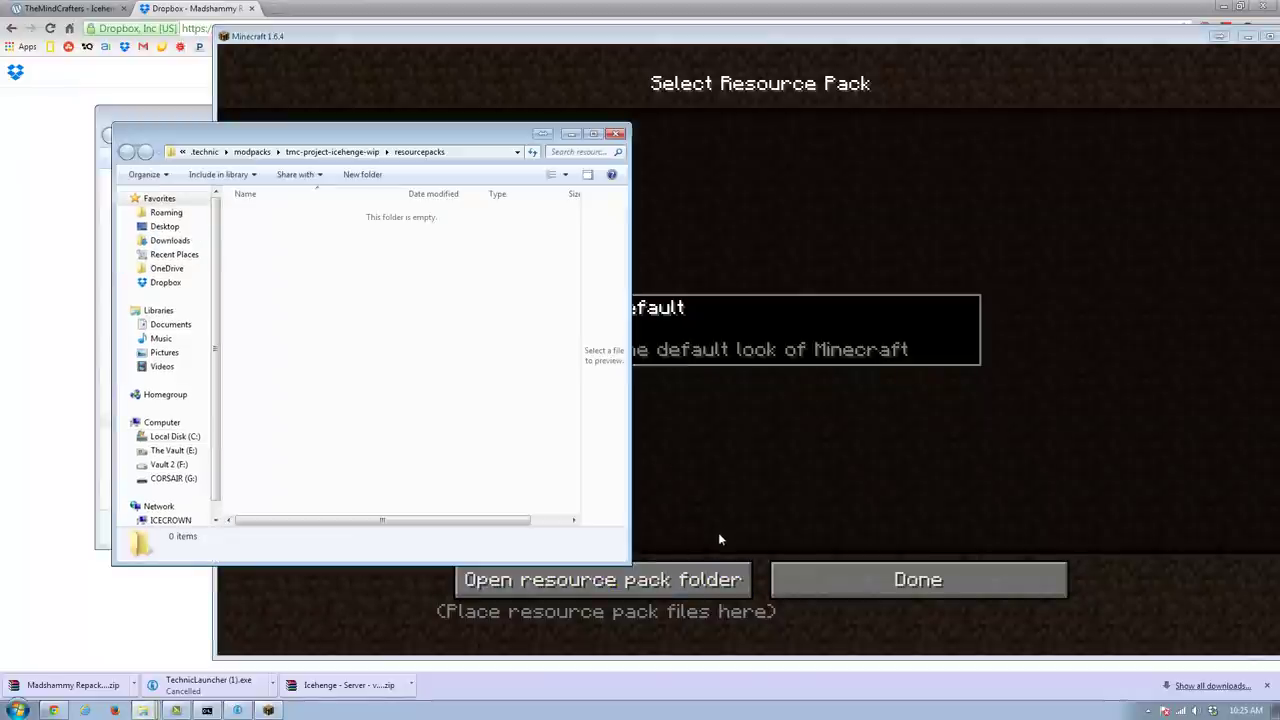
Arrange the resourcepacks and Downloads folders side by side and move Madshammy Repack Ice ves 4.0.zip into resourcepacks
{"action": "left_click_drag", "start_coordinate": [430, 140], "coordinate": [743, 147]}
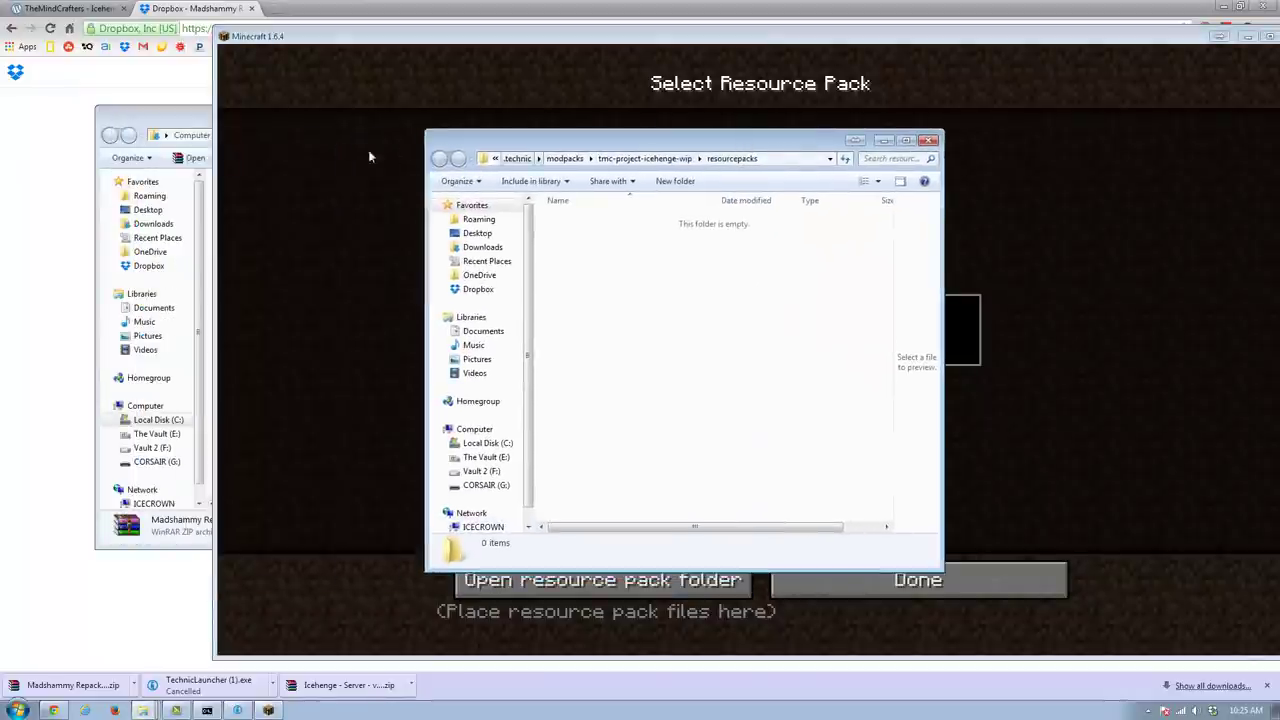
{"action": "left_click", "coordinate": [195, 121]}
{"action": "left_click_drag", "start_coordinate": [325, 122], "coordinate": [207, 129]}
{"action": "left_click_drag", "start_coordinate": [210, 238], "coordinate": [757, 306]}
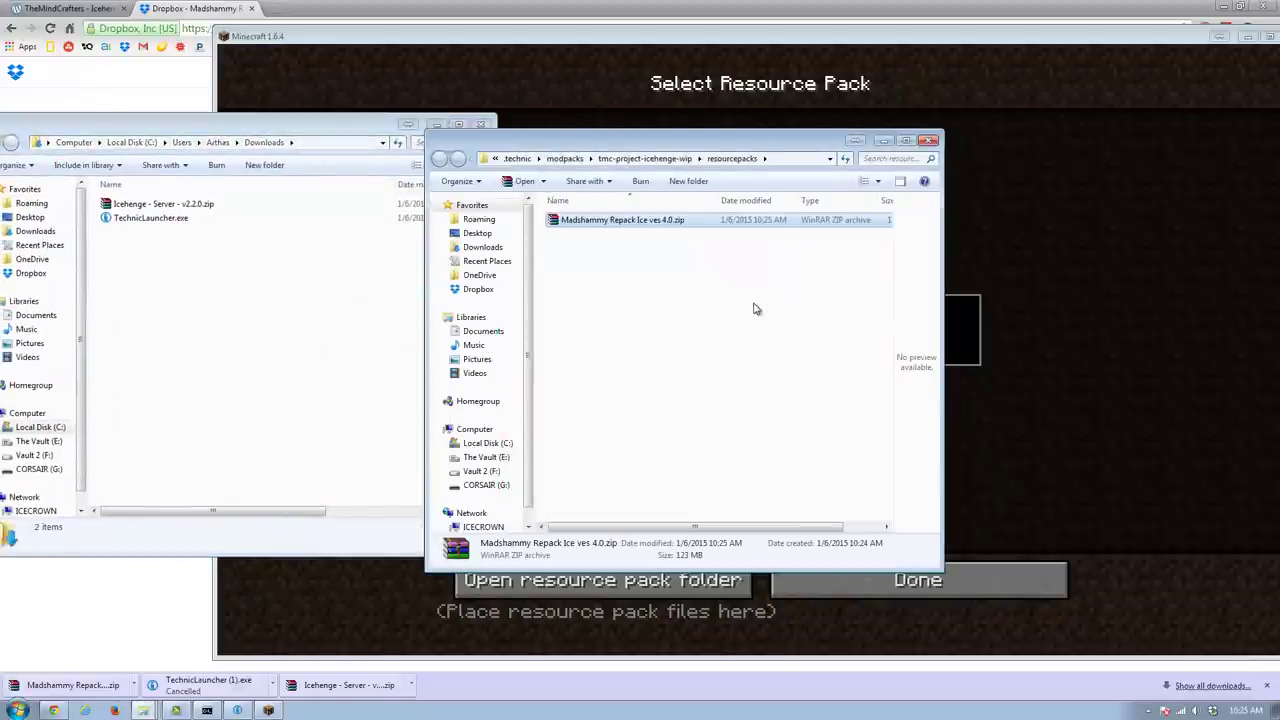
Return to Minecraft, glance at the server console, apply the Madshammy Repack Ice ves 4.0.zip resource pack and resume the game
{"action": "left_click", "coordinate": [1074, 327]}
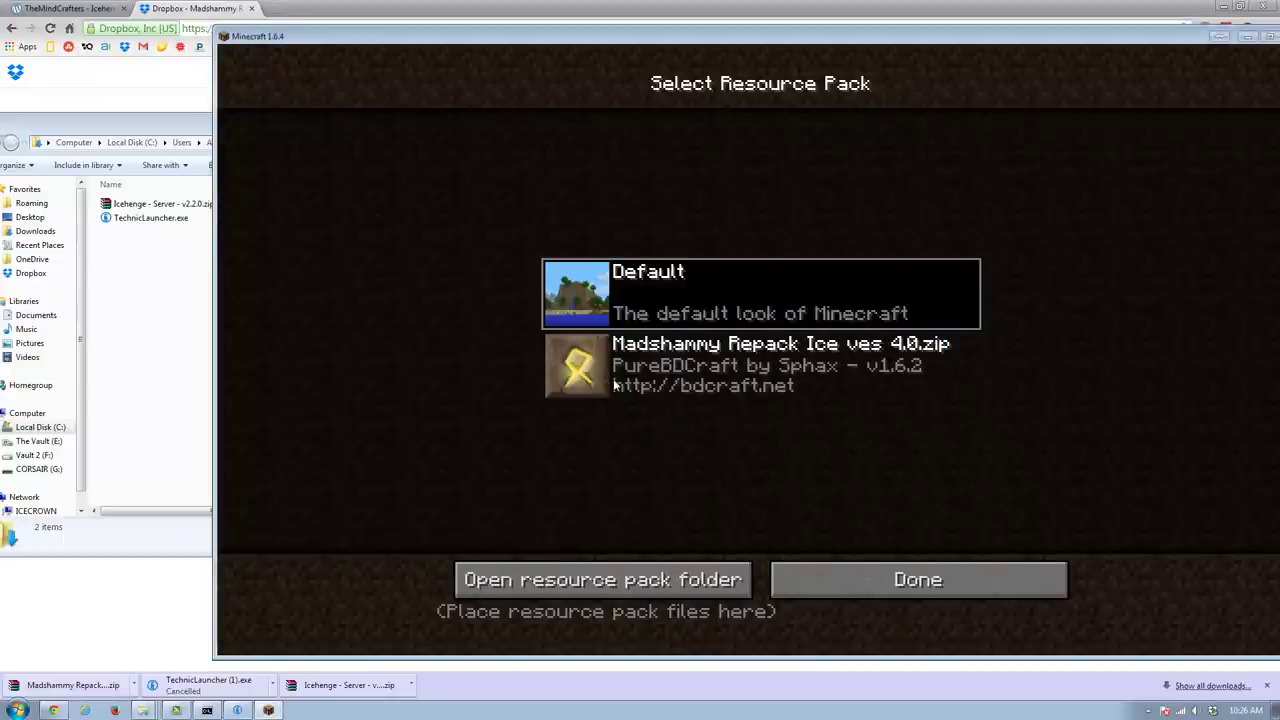
{"action": "left_click", "coordinate": [206, 710]}
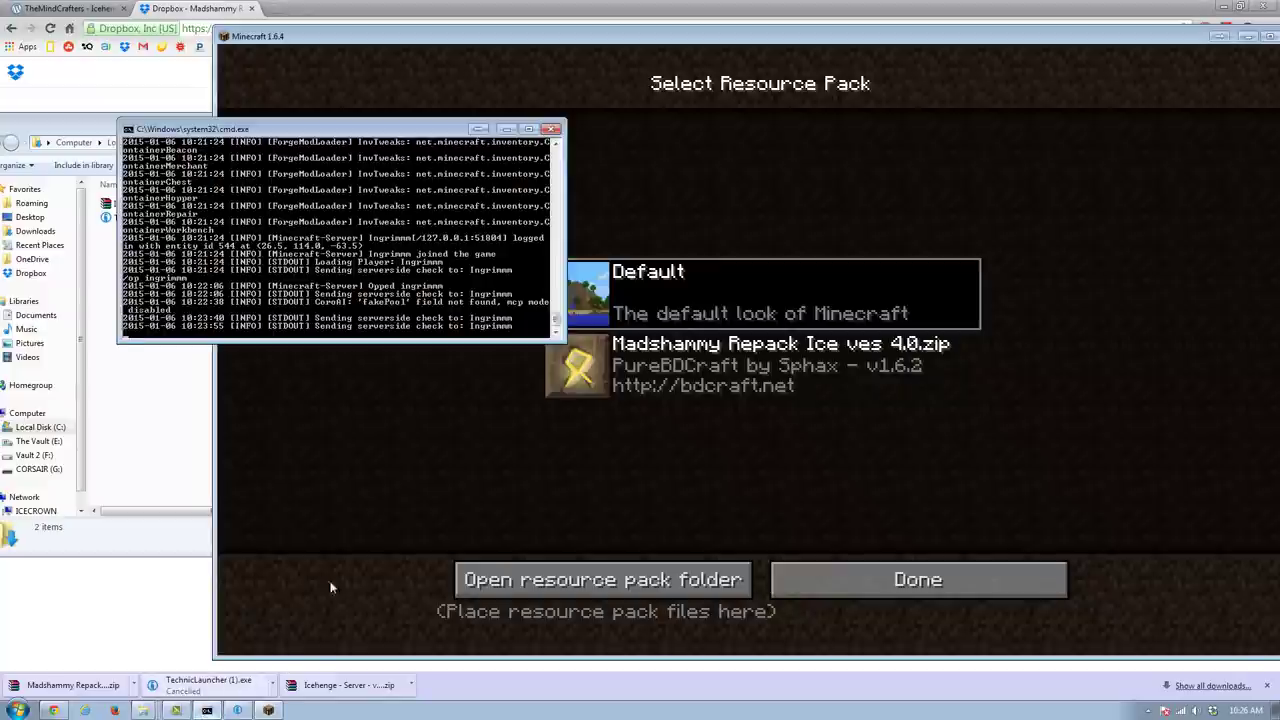
{"action": "left_click", "coordinate": [752, 453]}
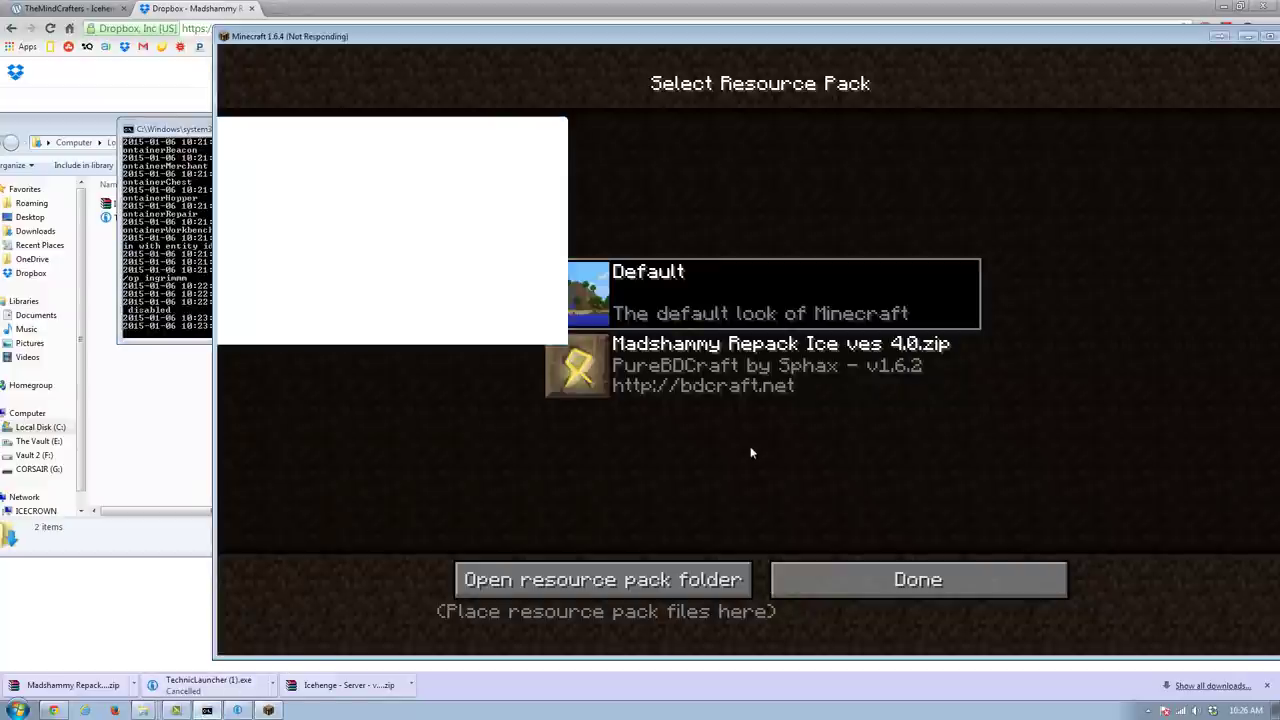
{"action": "left_click", "coordinate": [696, 344]}
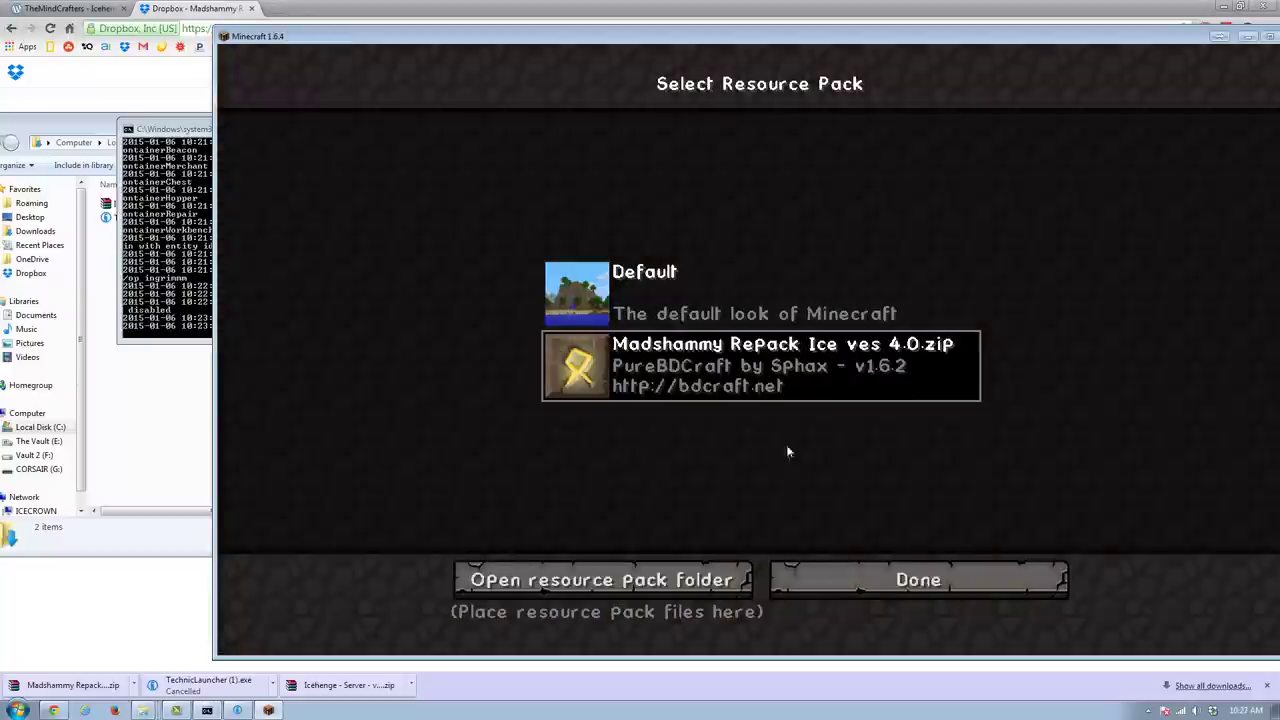
{"action": "left_click", "coordinate": [854, 582]}
{"action": "left_click", "coordinate": [830, 500]}
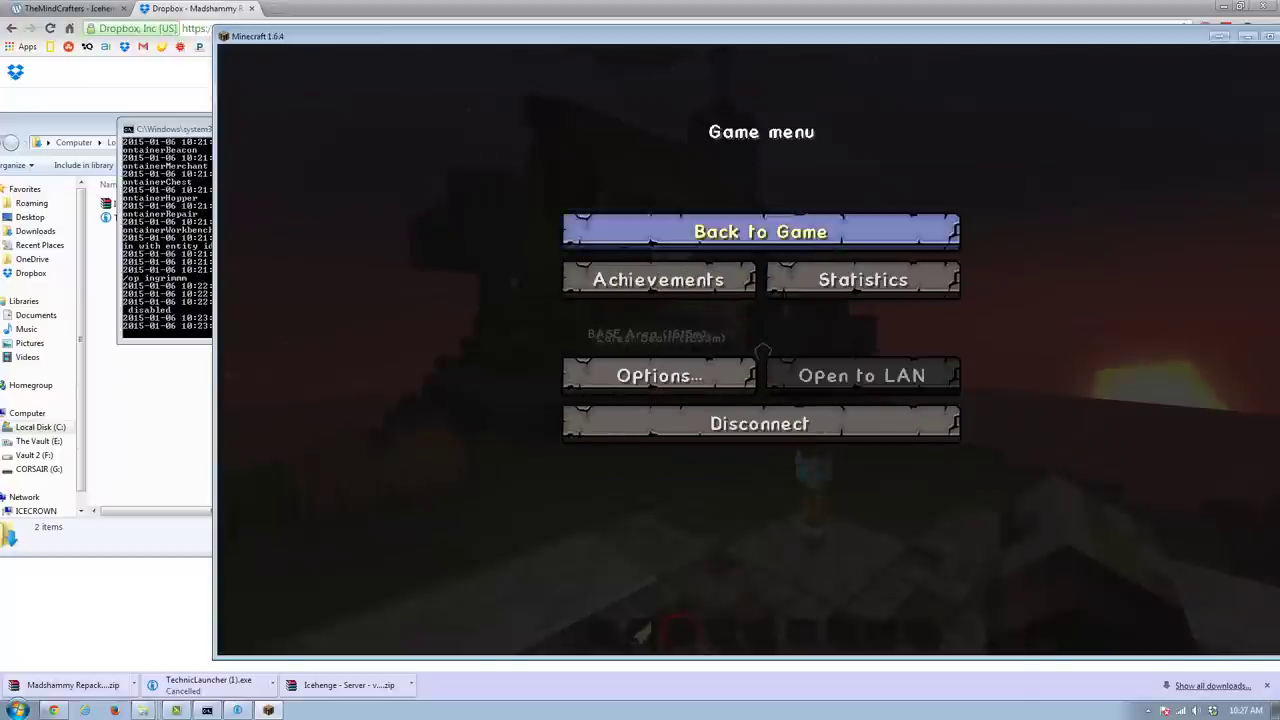
{"action": "left_click", "coordinate": [760, 231]}
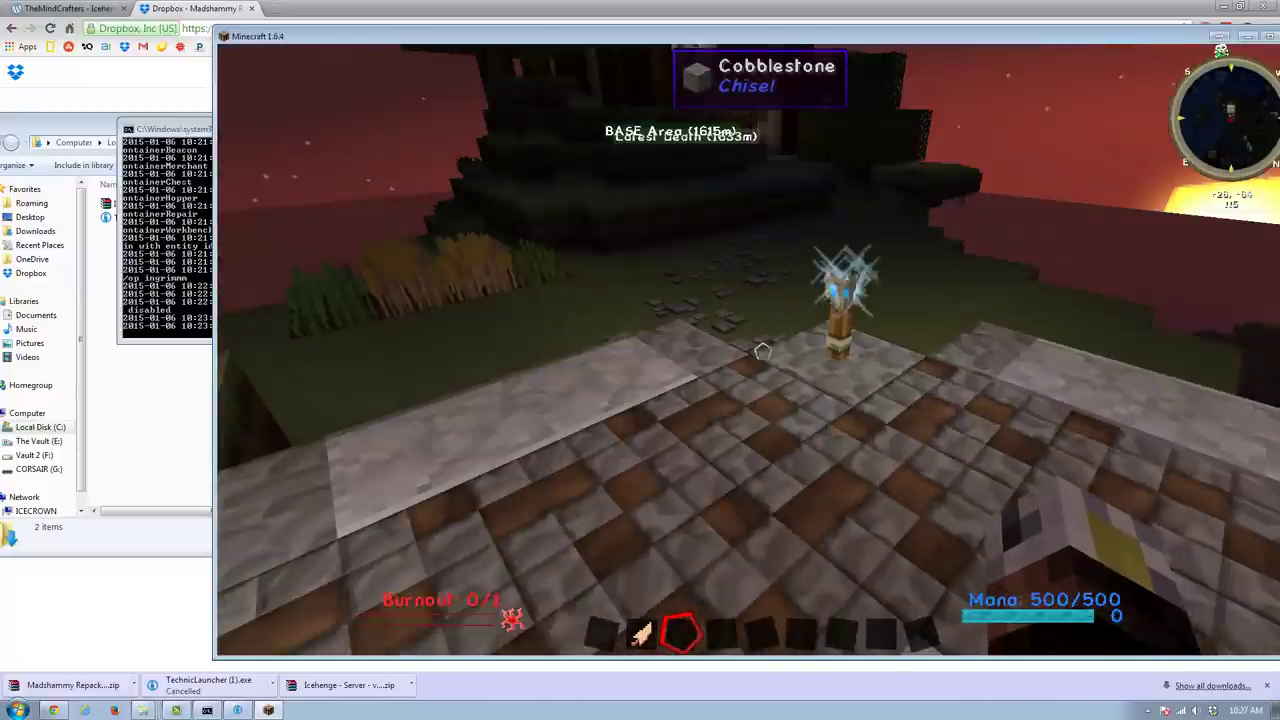
Walk from the cobblestone platform to the house and enter it through the Carpenter's Door to view the new textures
{"action": "key", "text": "w"}
{"action": "key", "text": "w"}
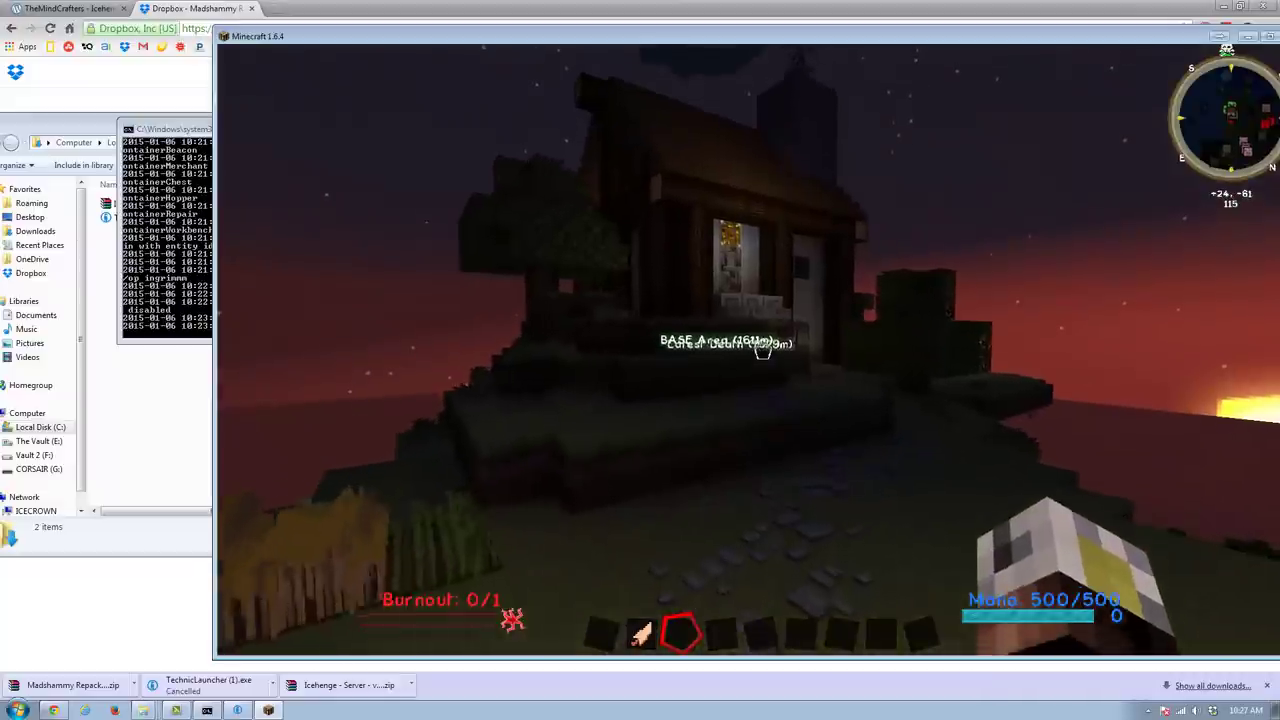
{"action": "key", "text": "w"}
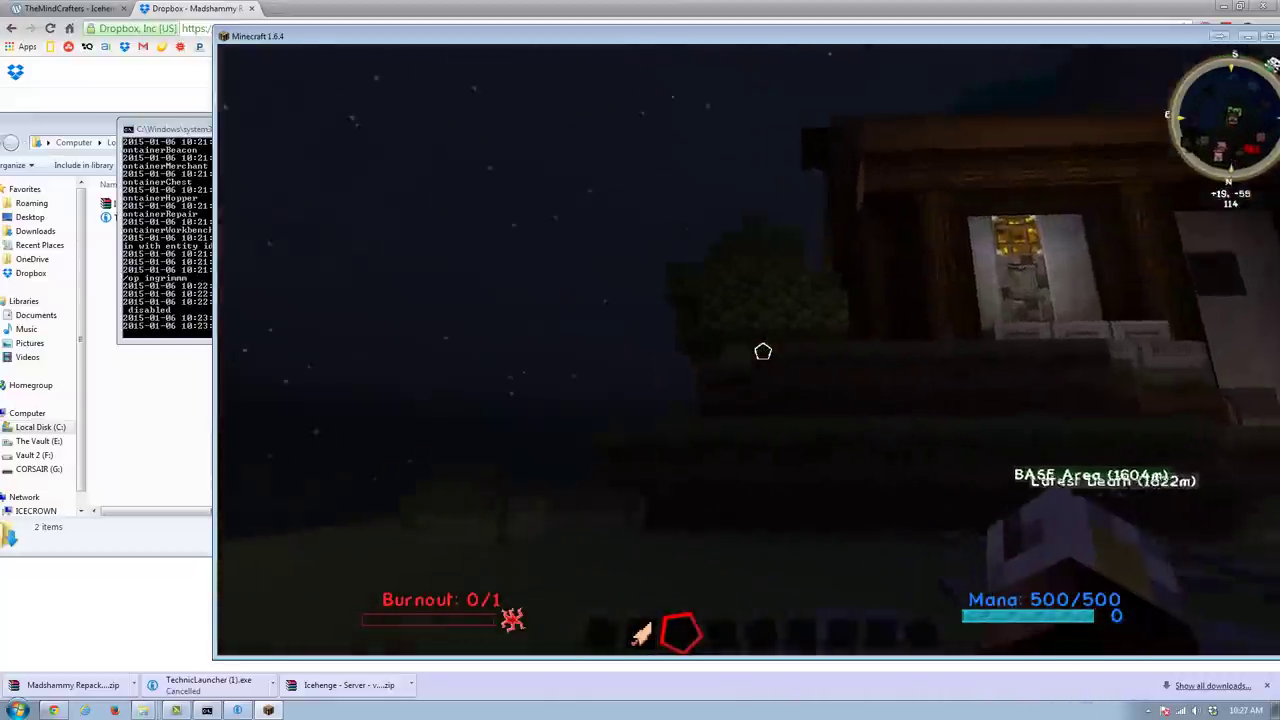
{"action": "key", "text": "w"}
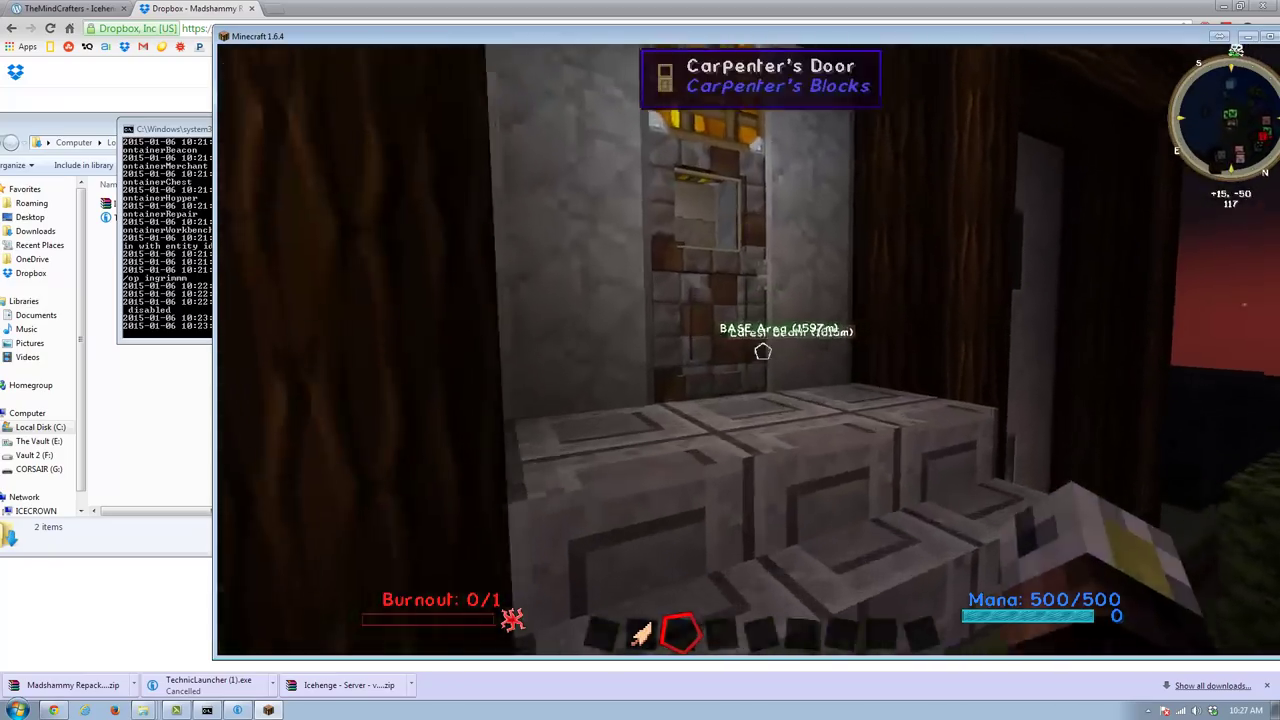
{"action": "right_click", "coordinate": [762, 351]}
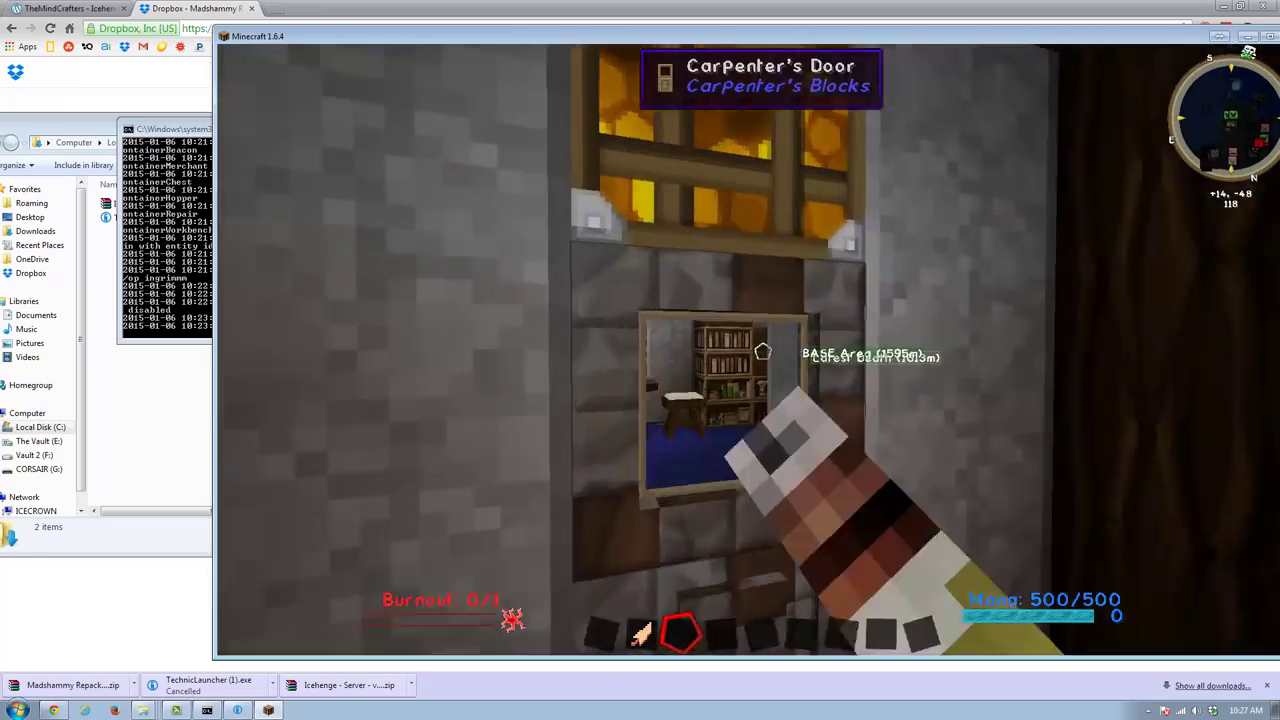
{"action": "right_click", "coordinate": [762, 351]}
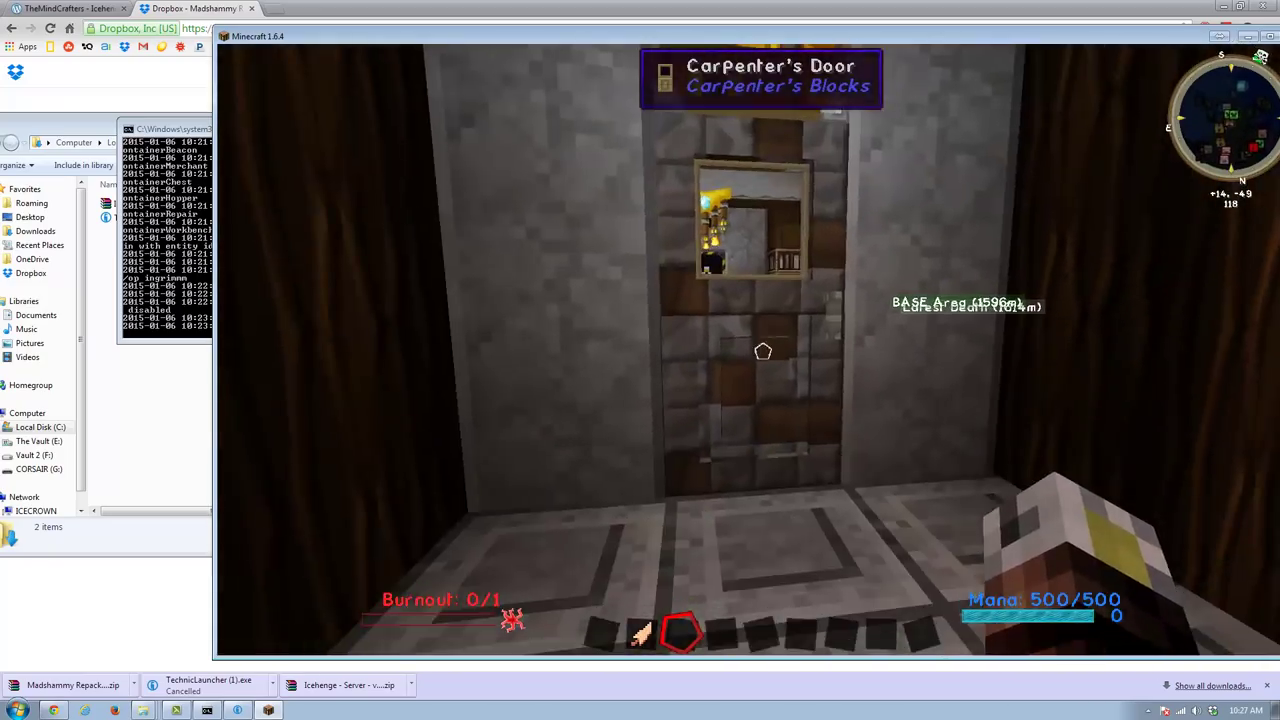
{"action": "right_click", "coordinate": [762, 351]}
{"action": "key", "text": "w"}
{"action": "key", "text": "w"}
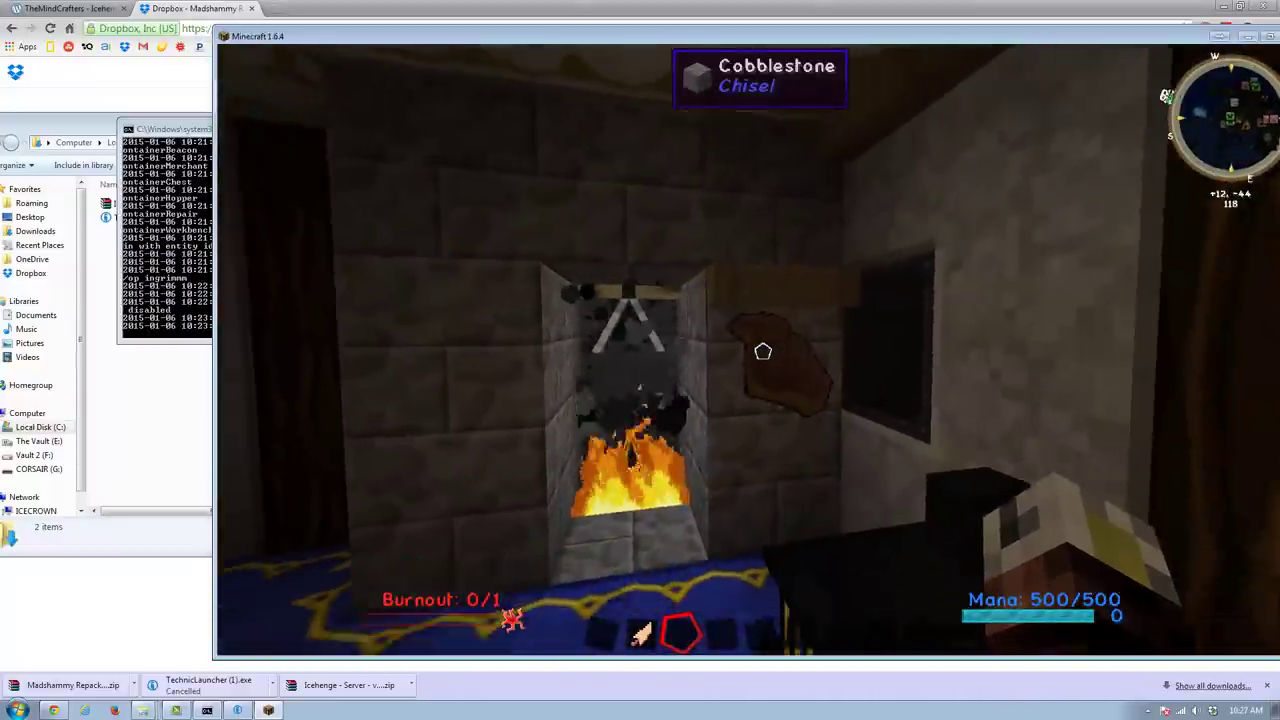
Look around the house's ground floor and fireplace, visit the upstairs bedroom and come back down to the blue-carpeted room
{"action": "scroll", "coordinate": [762, 351], "scroll_direction": "down", "scroll_amount": 1}
{"action": "scroll", "coordinate": [762, 351], "scroll_direction": "up", "scroll_amount": 1}
{"action": "key", "text": "w"}
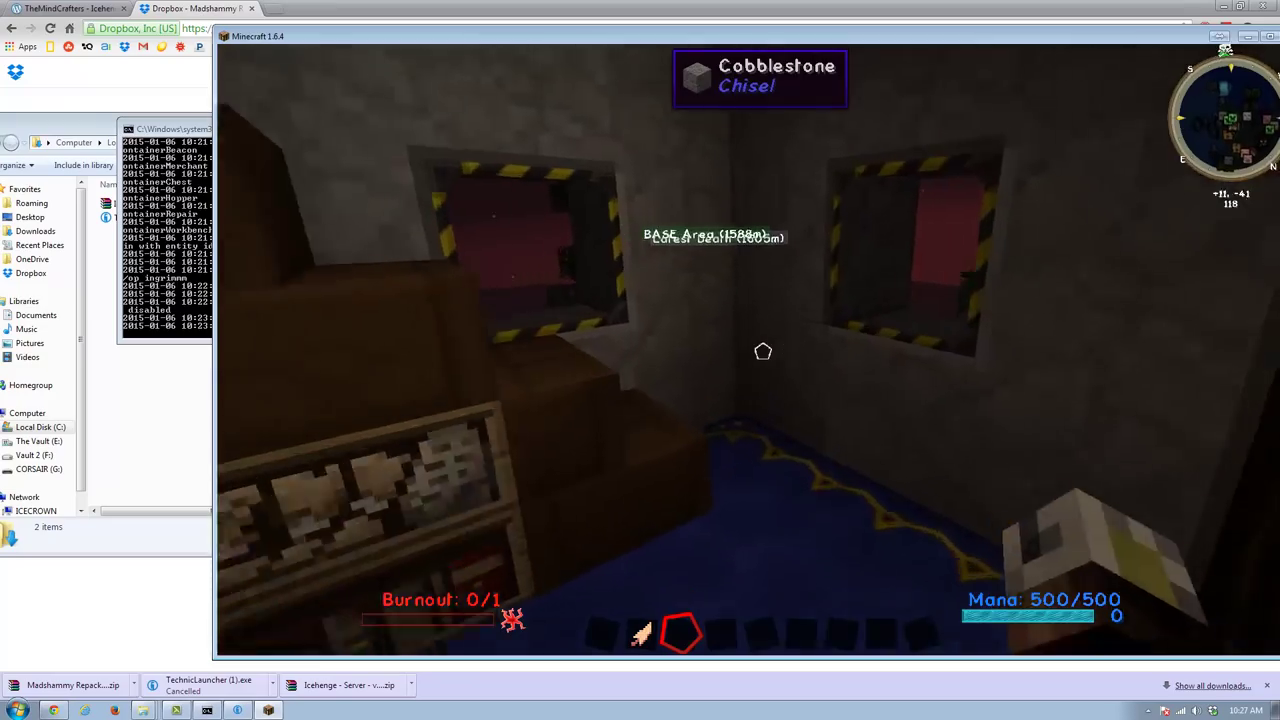
{"action": "key", "text": "w"}
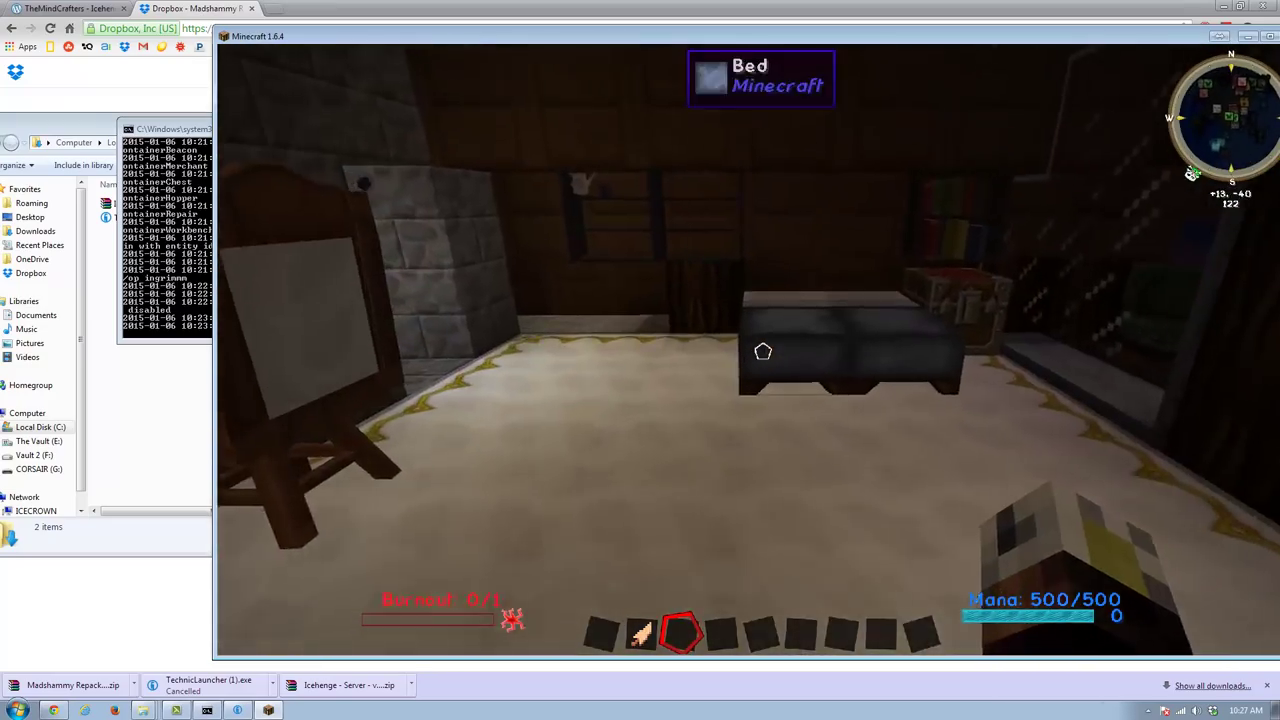
{"action": "key", "text": "w"}
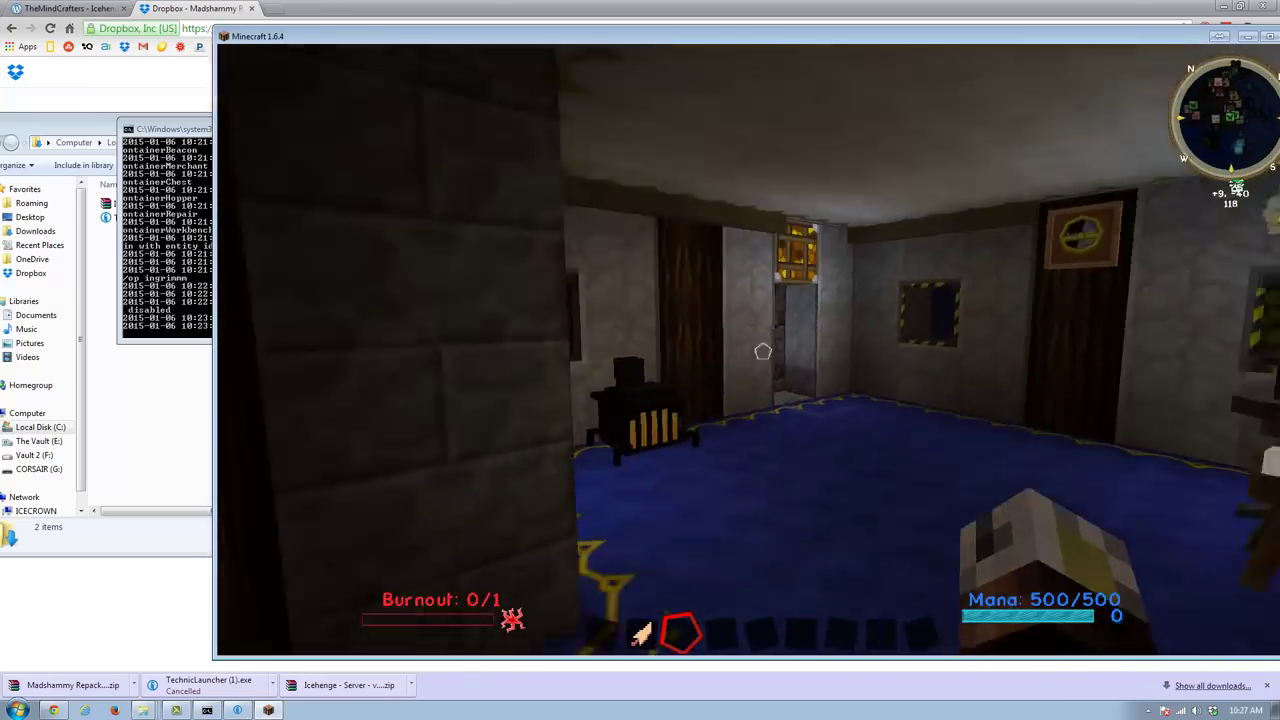
Leave the house, follow the path across the grass and climb onto the torch-lit cobblestone platform
{"action": "key", "text": "w"}
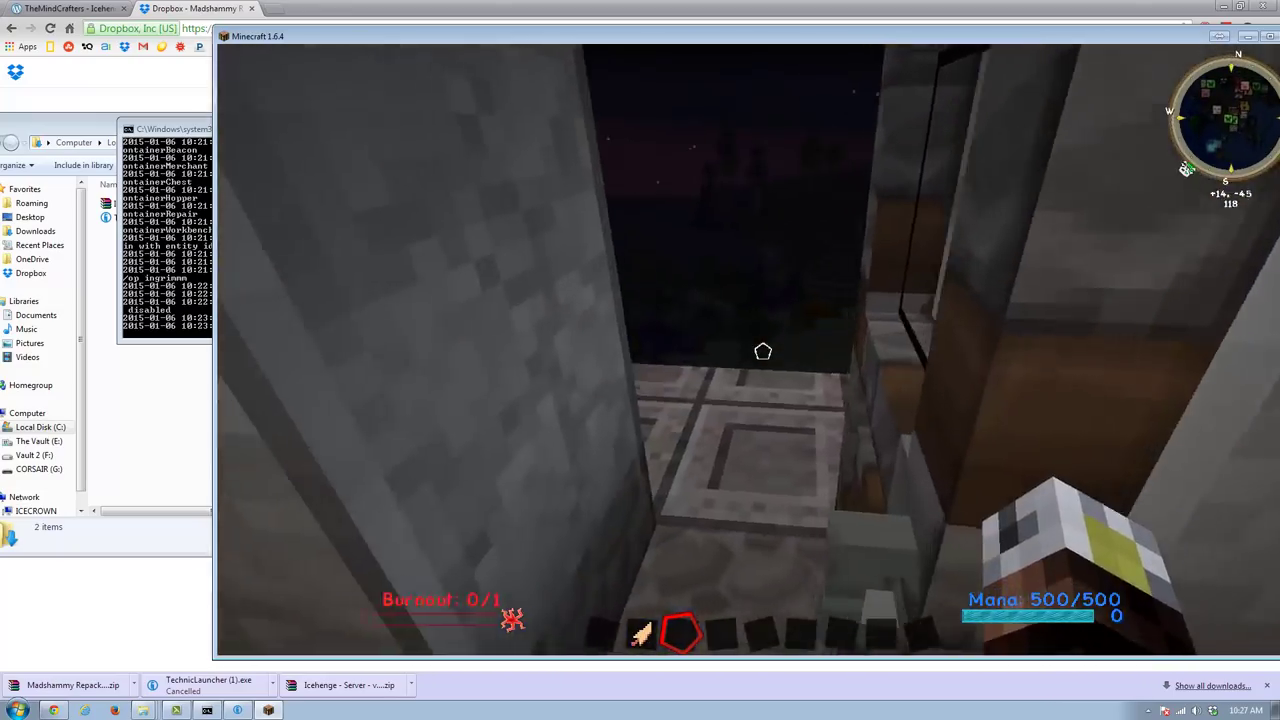
{"action": "key", "text": "w"}
{"action": "key", "text": "w"}
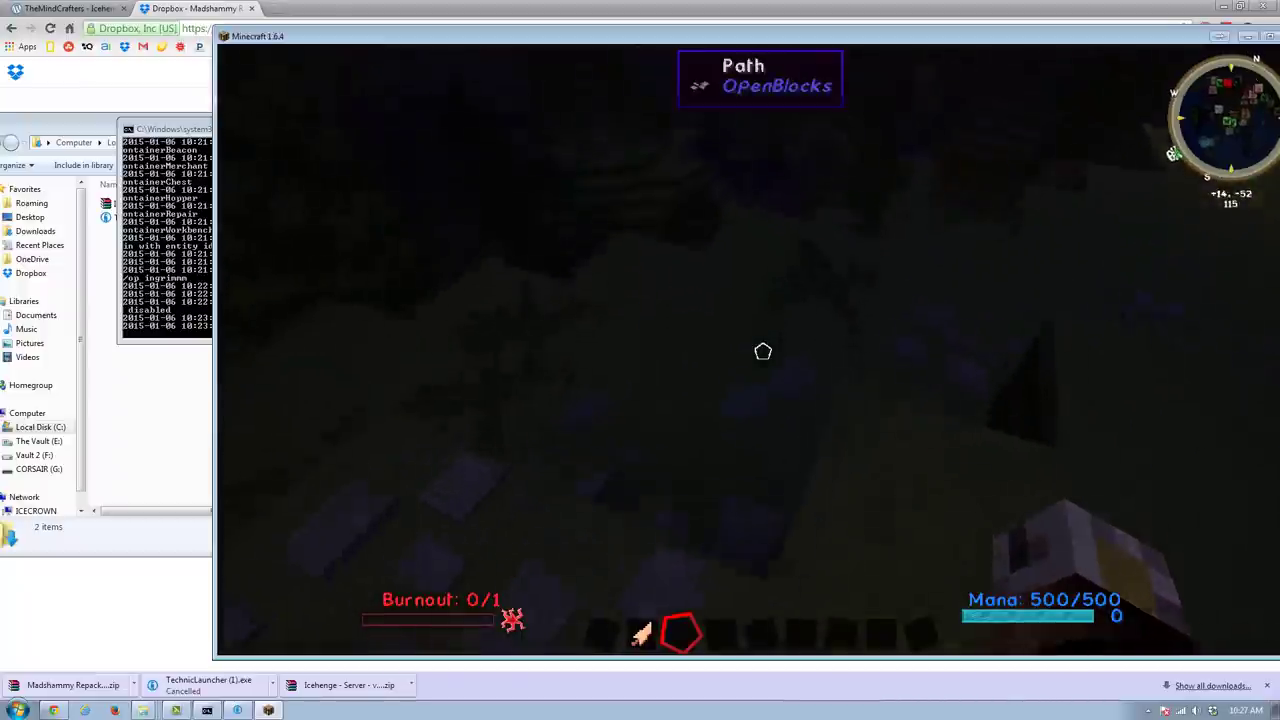
{"action": "key", "text": "w"}
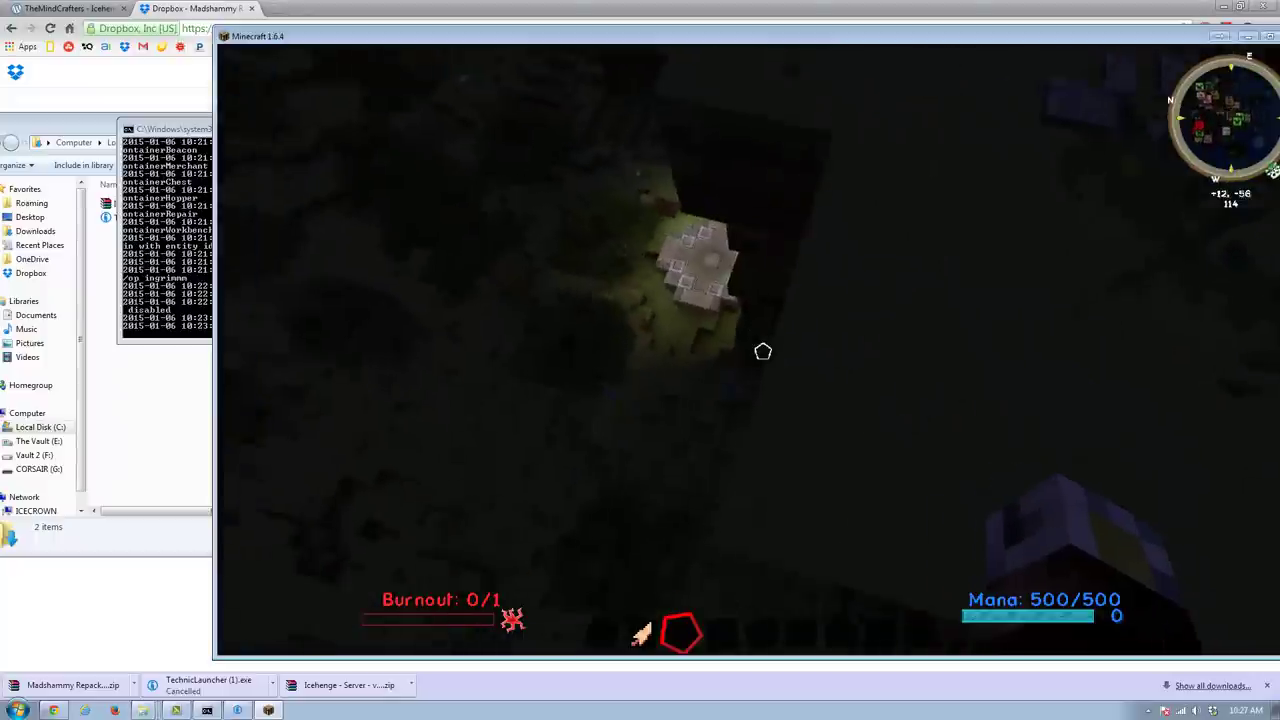
{"action": "key", "text": "w"}
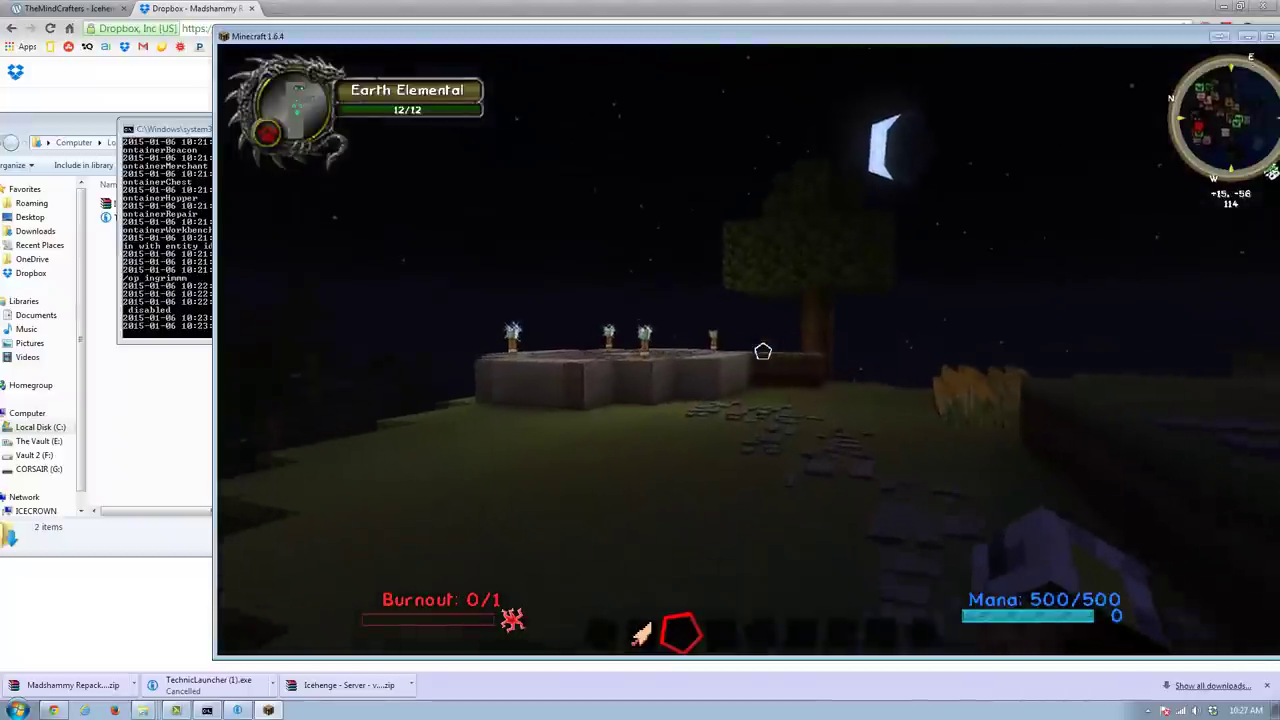
{"action": "key", "text": "w"}
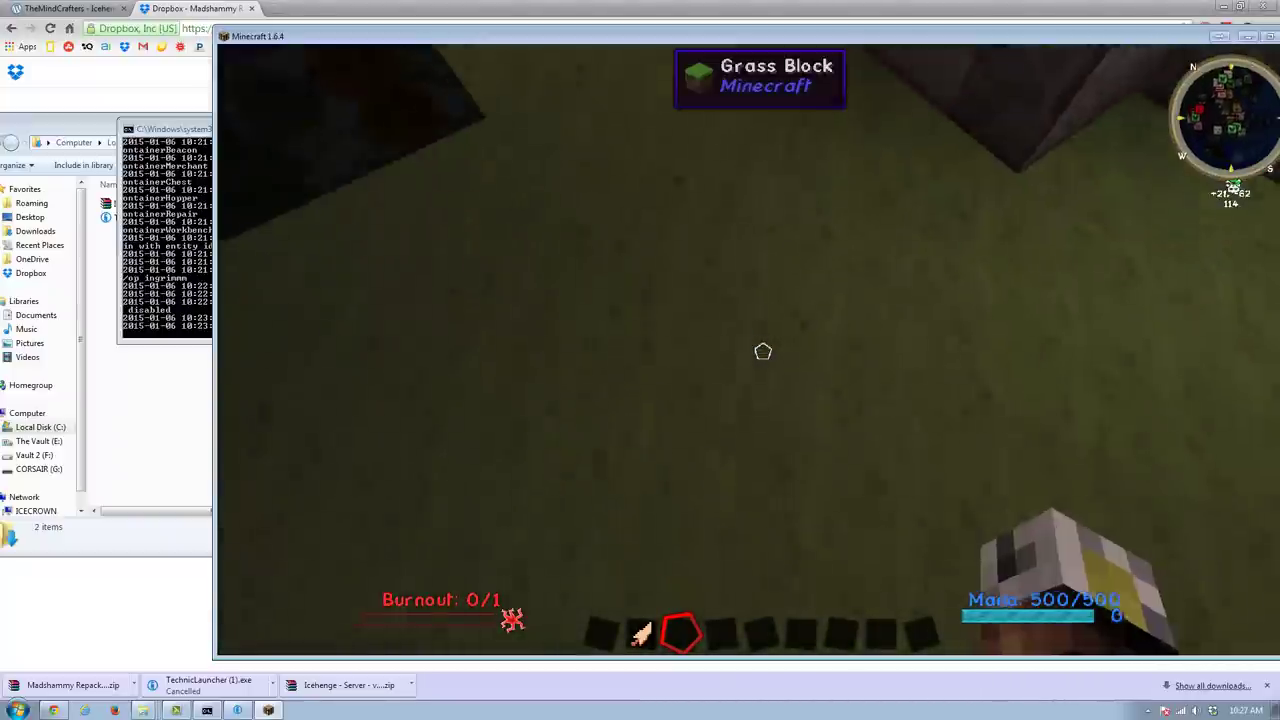
{"action": "key", "text": "space"}
{"action": "key", "text": "w"}
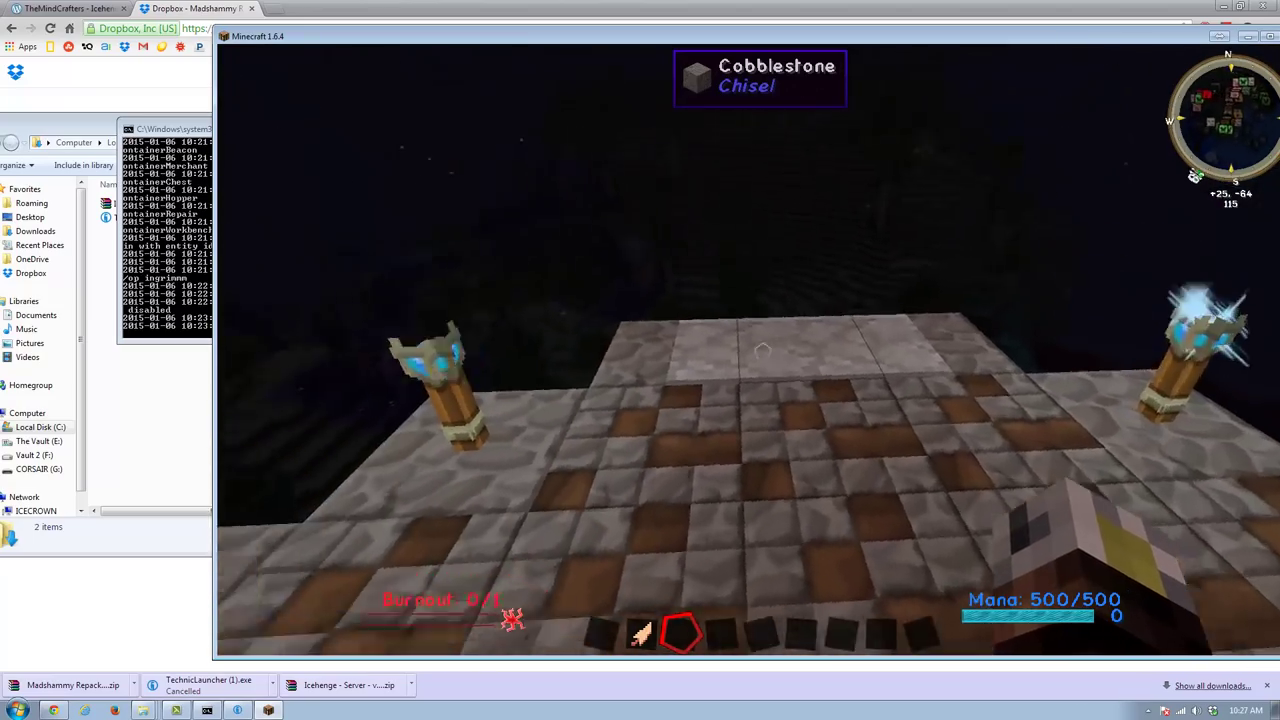
{"action": "key", "text": "w"}
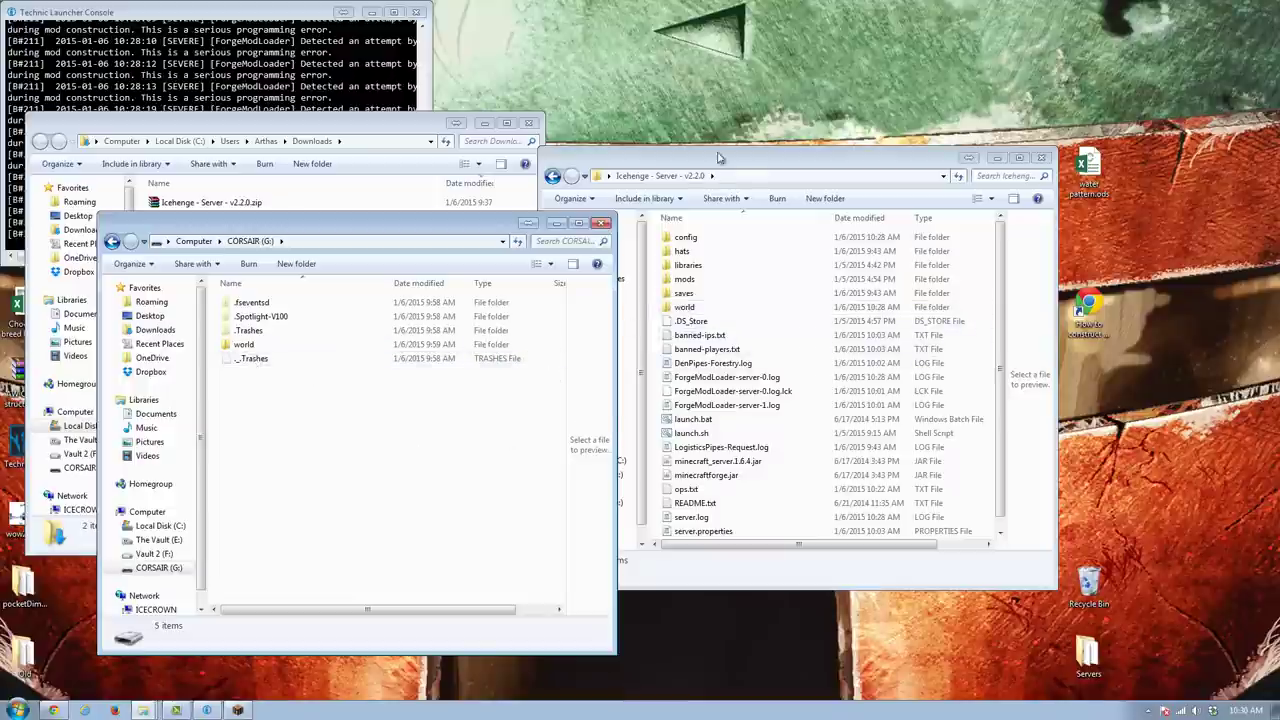
Move the Icehenge - Server - v2.2.0 folder window aside and rename its world folder to world.old
{"action": "left_click_drag", "start_coordinate": [717, 157], "coordinate": [809, 130]}
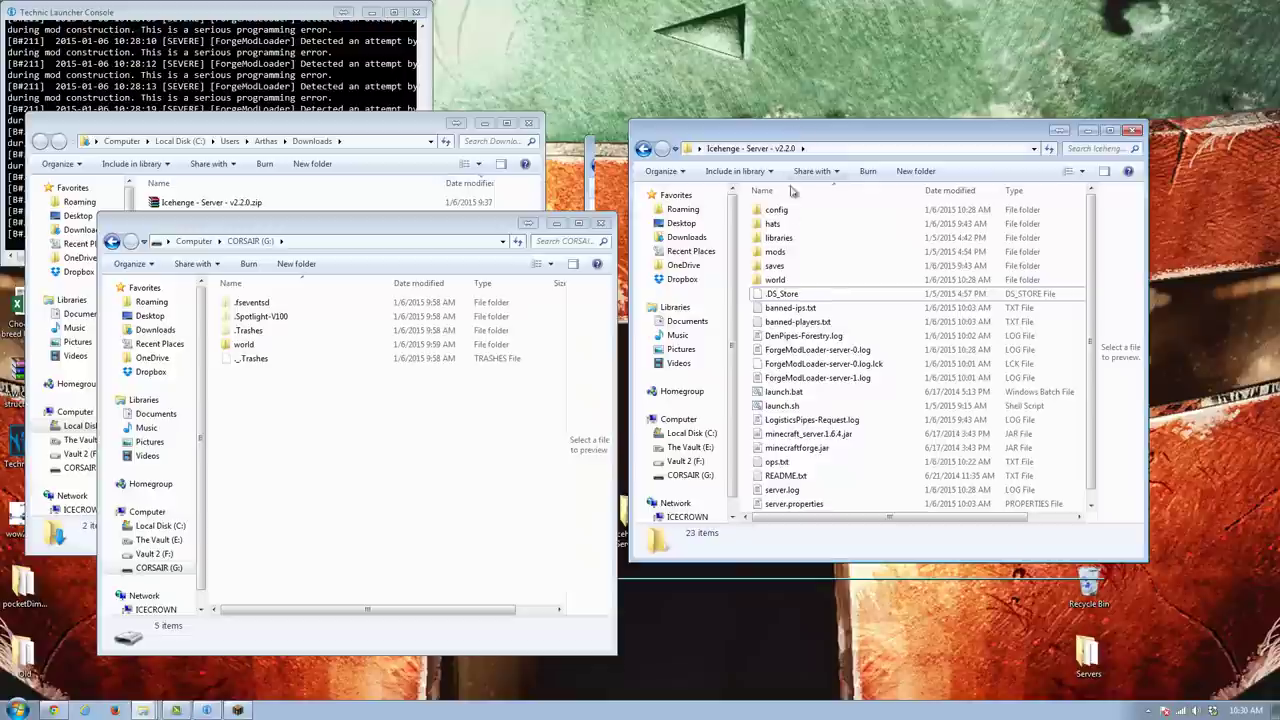
{"action": "left_click", "coordinate": [775, 282]}
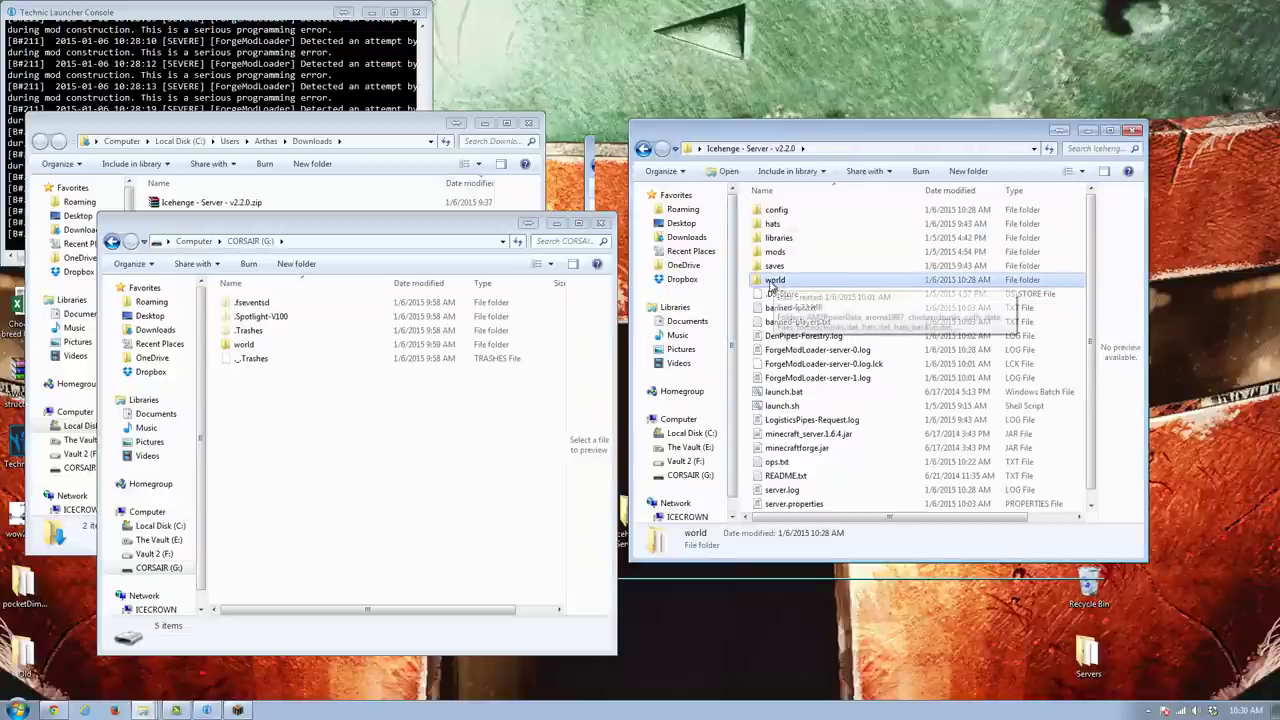
{"action": "left_click", "coordinate": [780, 280]}
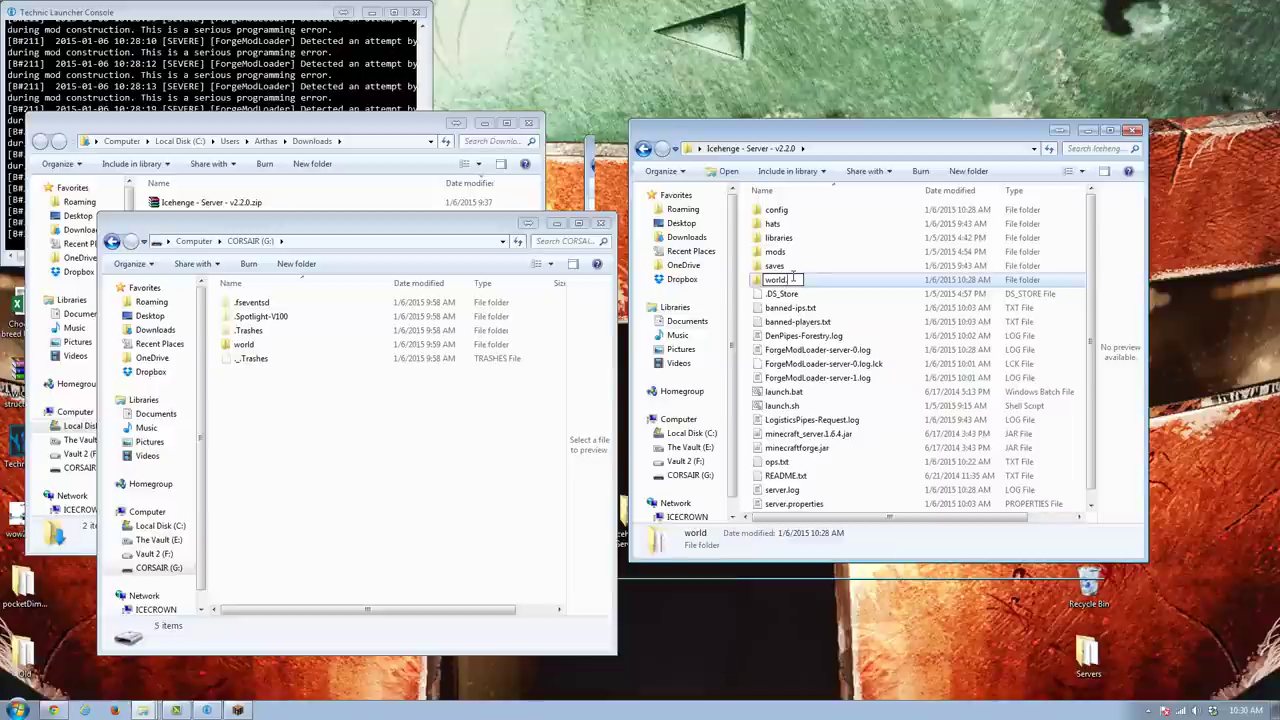
{"action": "type", "text": ".old"}
{"action": "key", "text": "Return"}
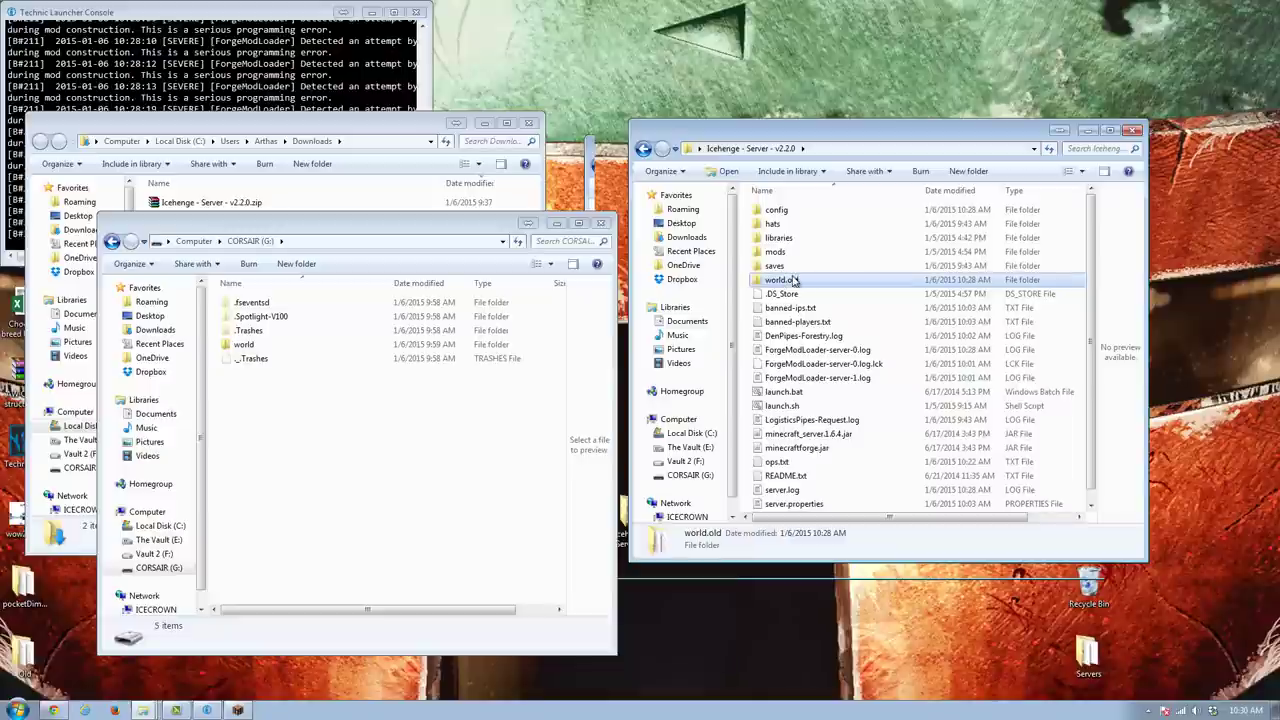
Copy the world folder from the CORSAIR (G:) drive into the Icehenge - Server - v2.2.0 folder
{"action": "left_click_drag", "start_coordinate": [243, 344], "coordinate": [857, 333]}
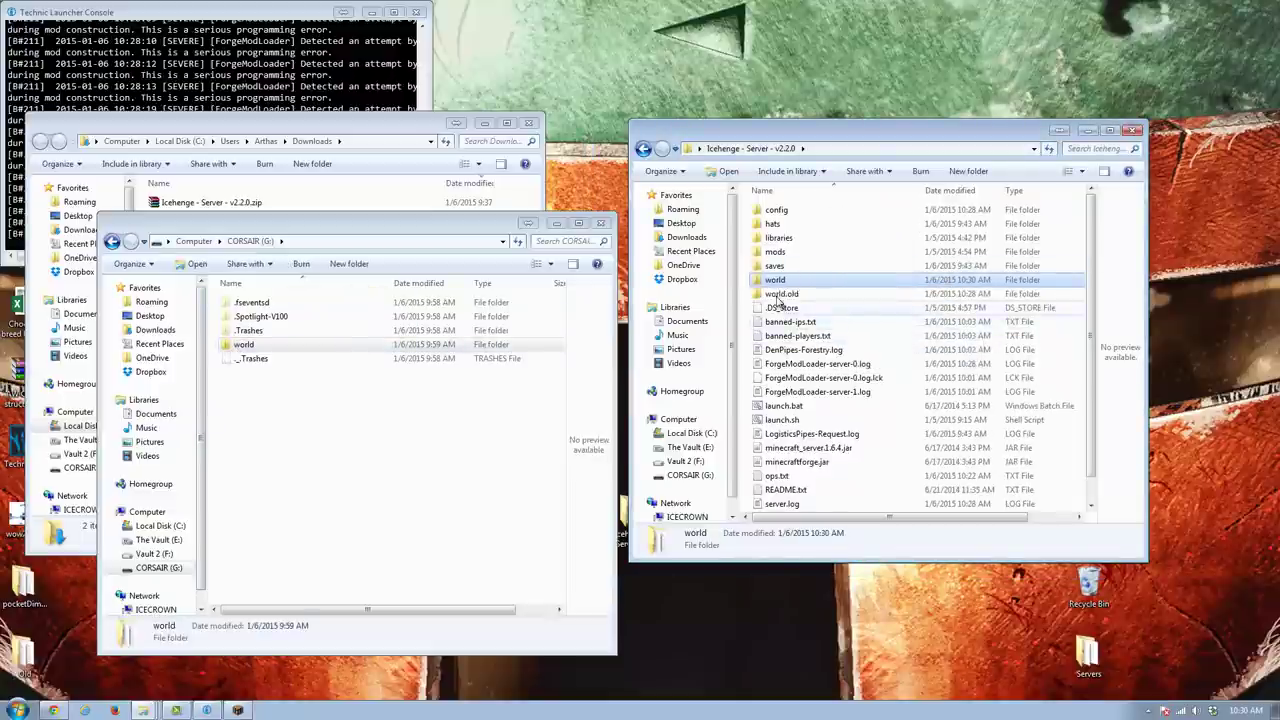
{"action": "left_click", "coordinate": [780, 281]}
{"action": "left_click", "coordinate": [800, 322]}
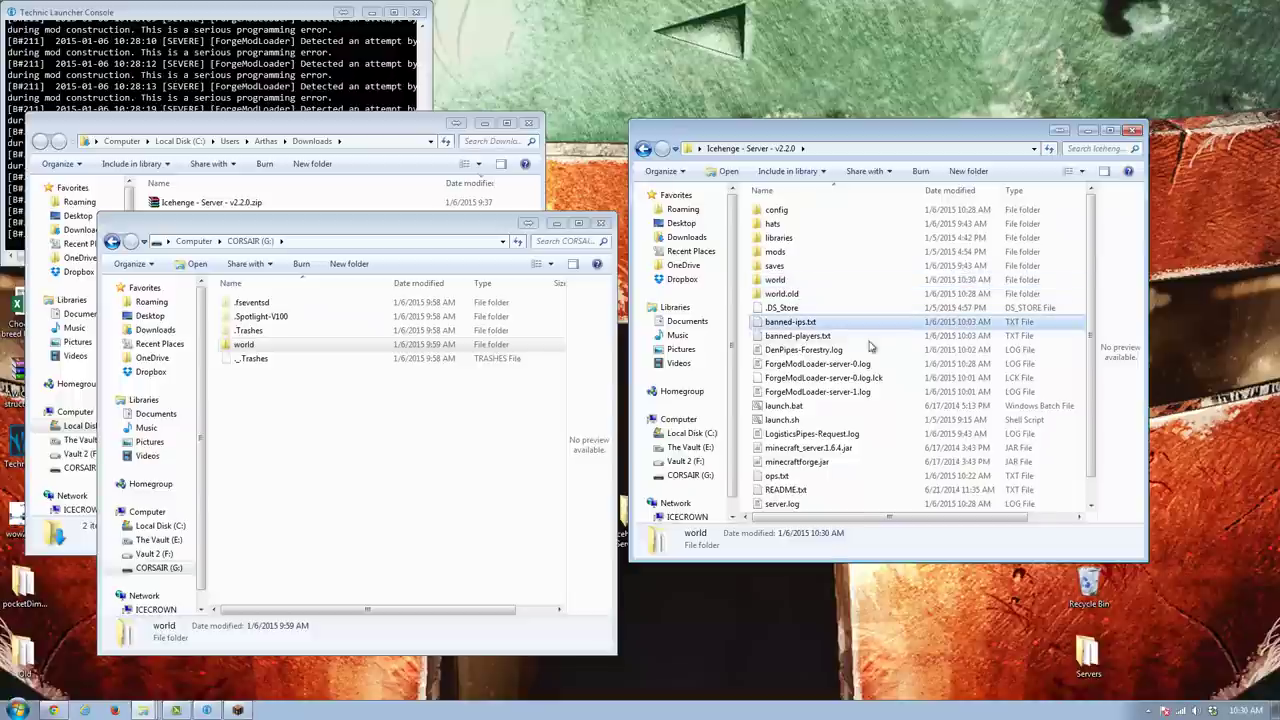
Select the launch.bat file in the Icehenge - Server - v2.2.0 folder
{"action": "left_click", "coordinate": [806, 408]}
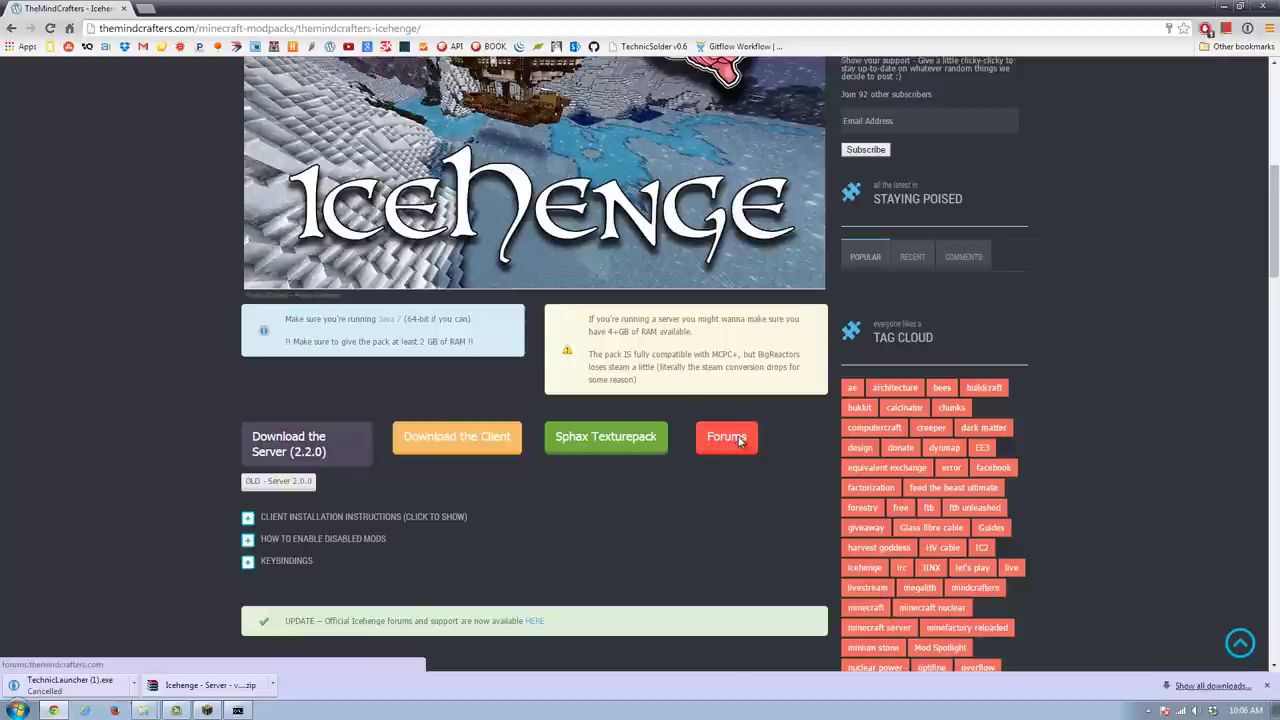
Open the MindCrafters forums from the Icehenge modpack page in the browser and look over the board index sections
{"action": "left_click", "coordinate": [738, 442]}
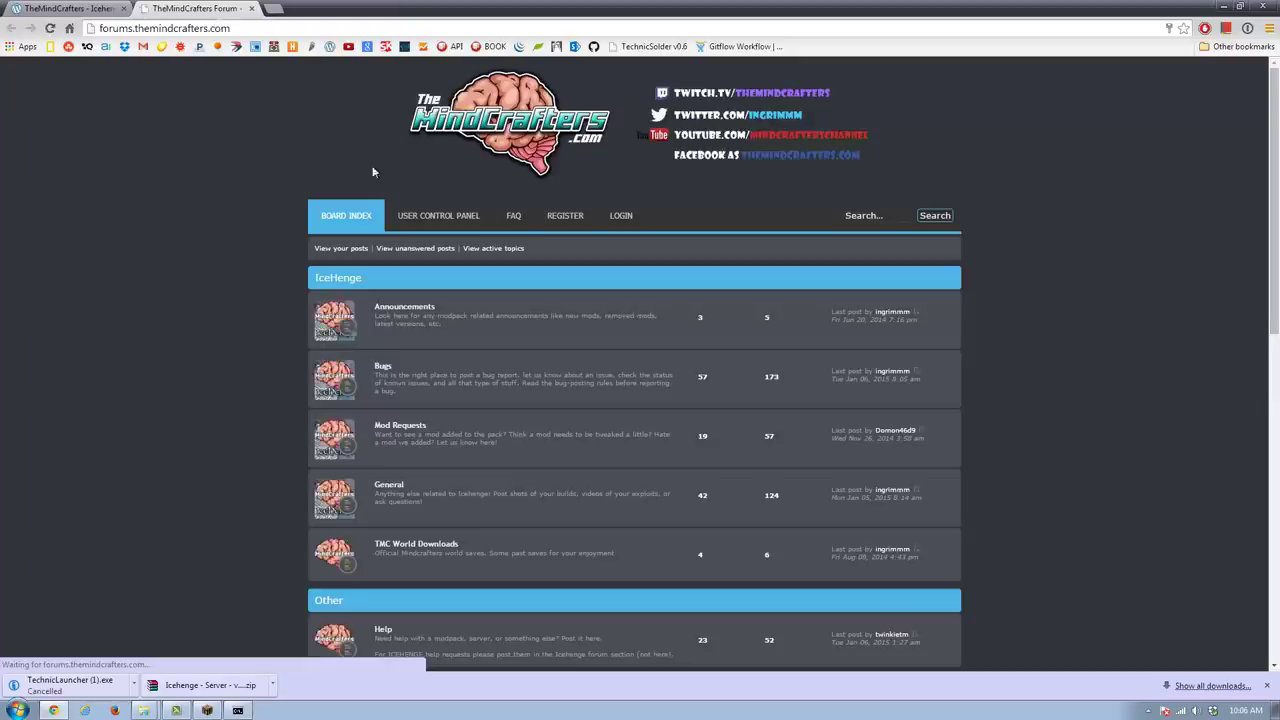
{"action": "scroll", "coordinate": [470, 441], "scroll_direction": "down", "scroll_amount": 5}
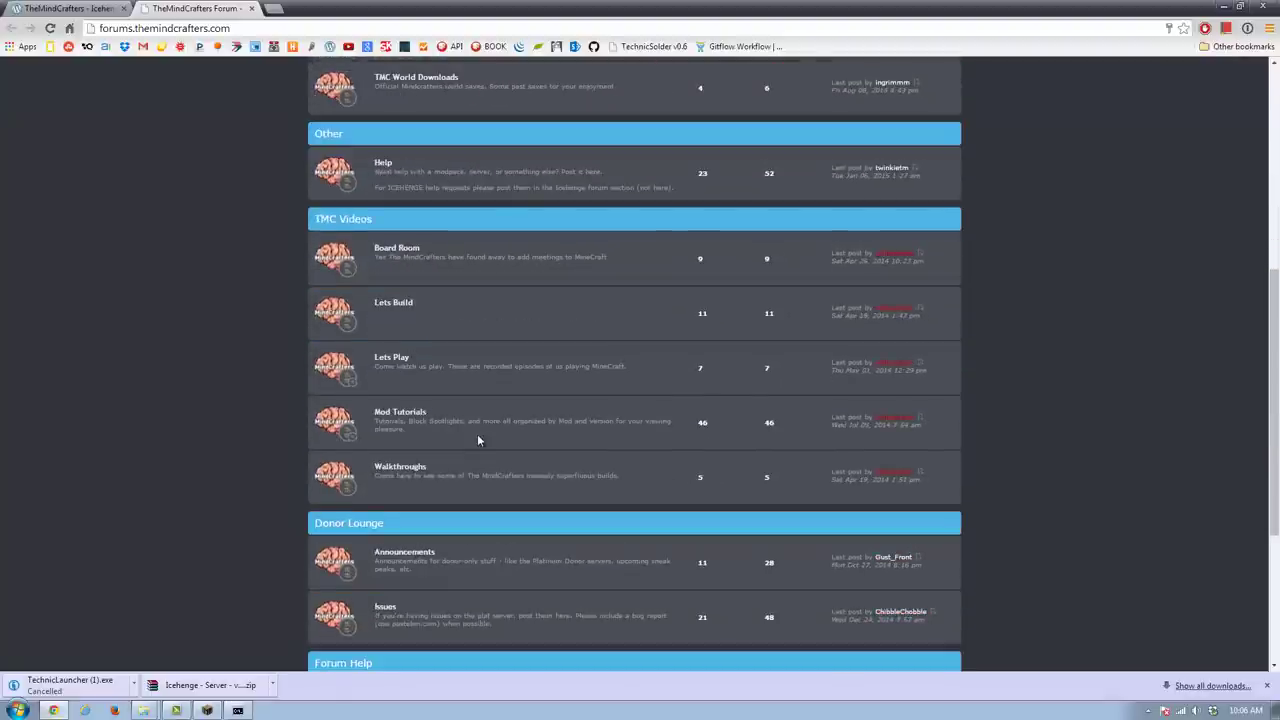
{"action": "scroll", "coordinate": [476, 432], "scroll_direction": "up", "scroll_amount": 4}
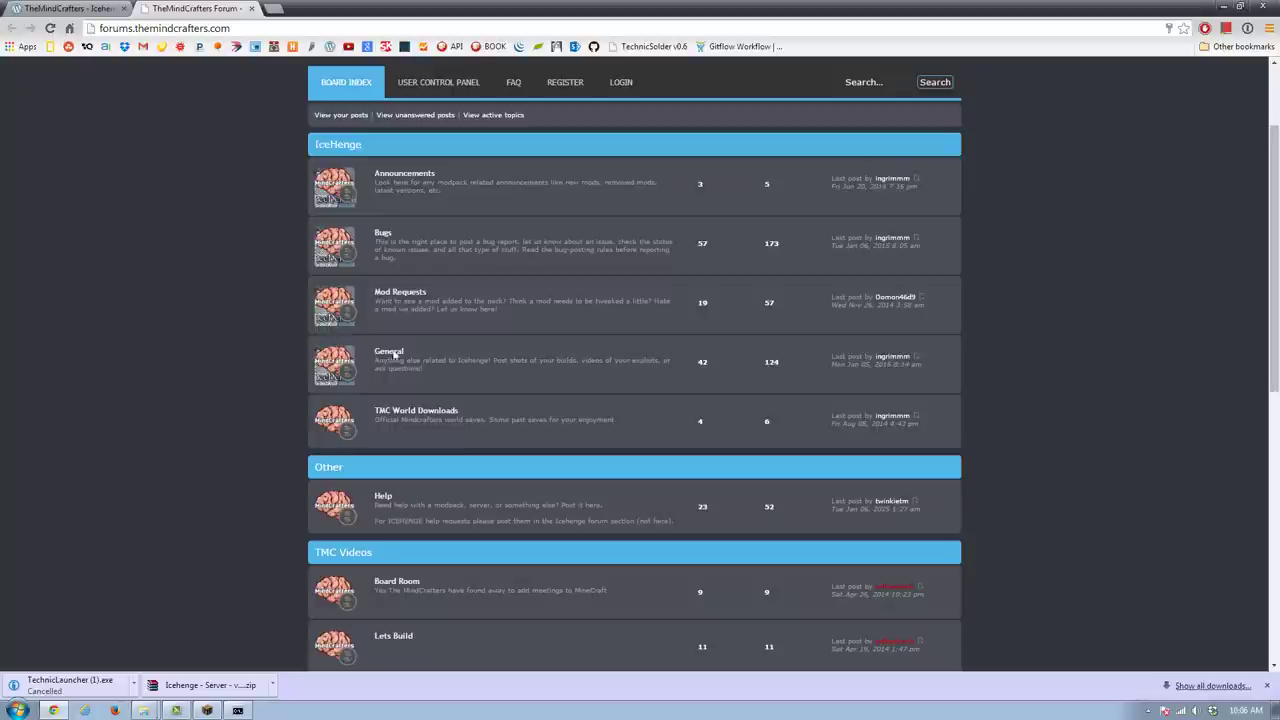
Open the IceHenge Announcements forum and read the "Icehenge 2.2 Released ( server/client + changelog )" topic
{"action": "left_click", "coordinate": [426, 175]}
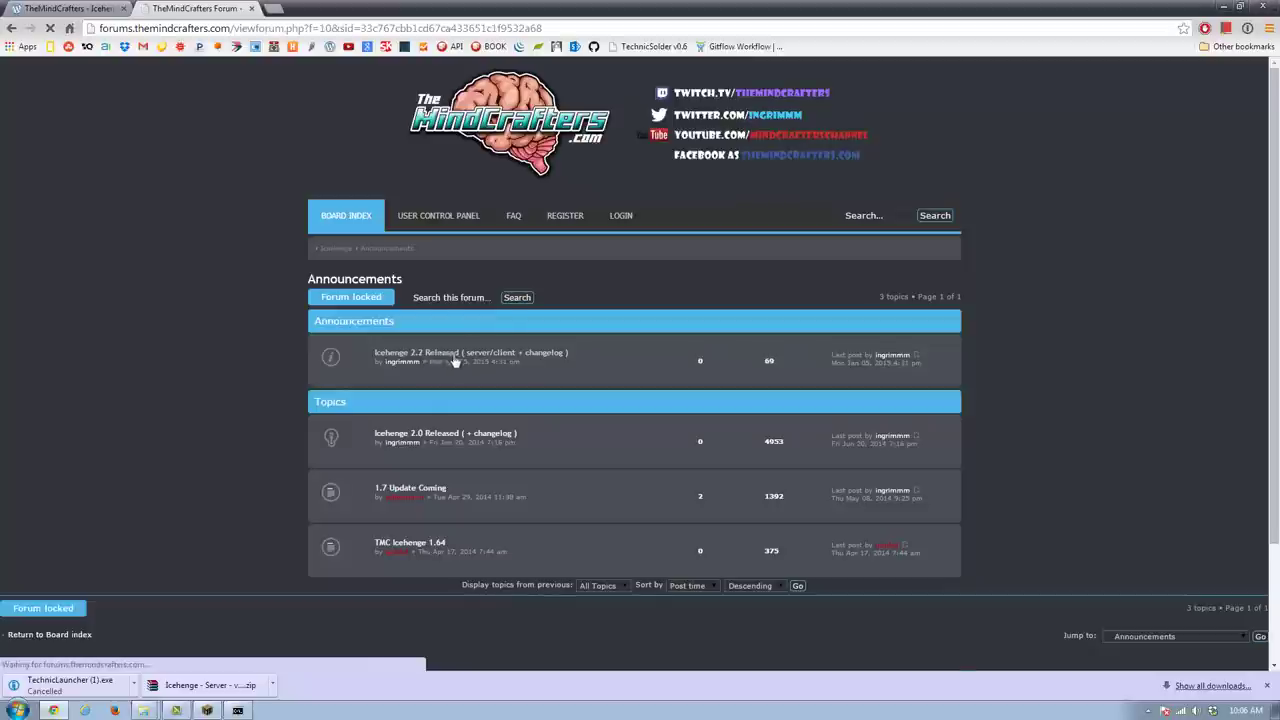
{"action": "left_click", "coordinate": [452, 360]}
{"action": "scroll", "coordinate": [480, 405], "scroll_direction": "down", "scroll_amount": 3}
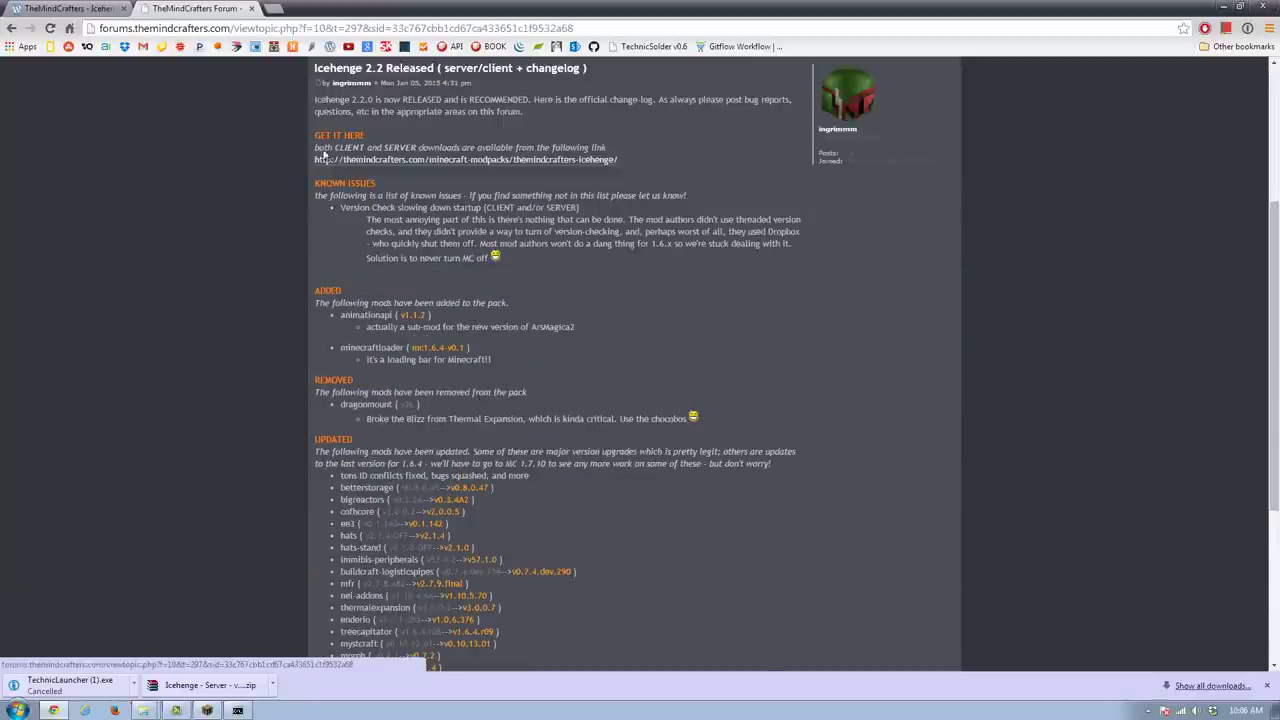
{"action": "scroll", "coordinate": [480, 400], "scroll_direction": "down", "scroll_amount": 2}
{"action": "scroll", "coordinate": [467, 279], "scroll_direction": "up", "scroll_amount": 5}
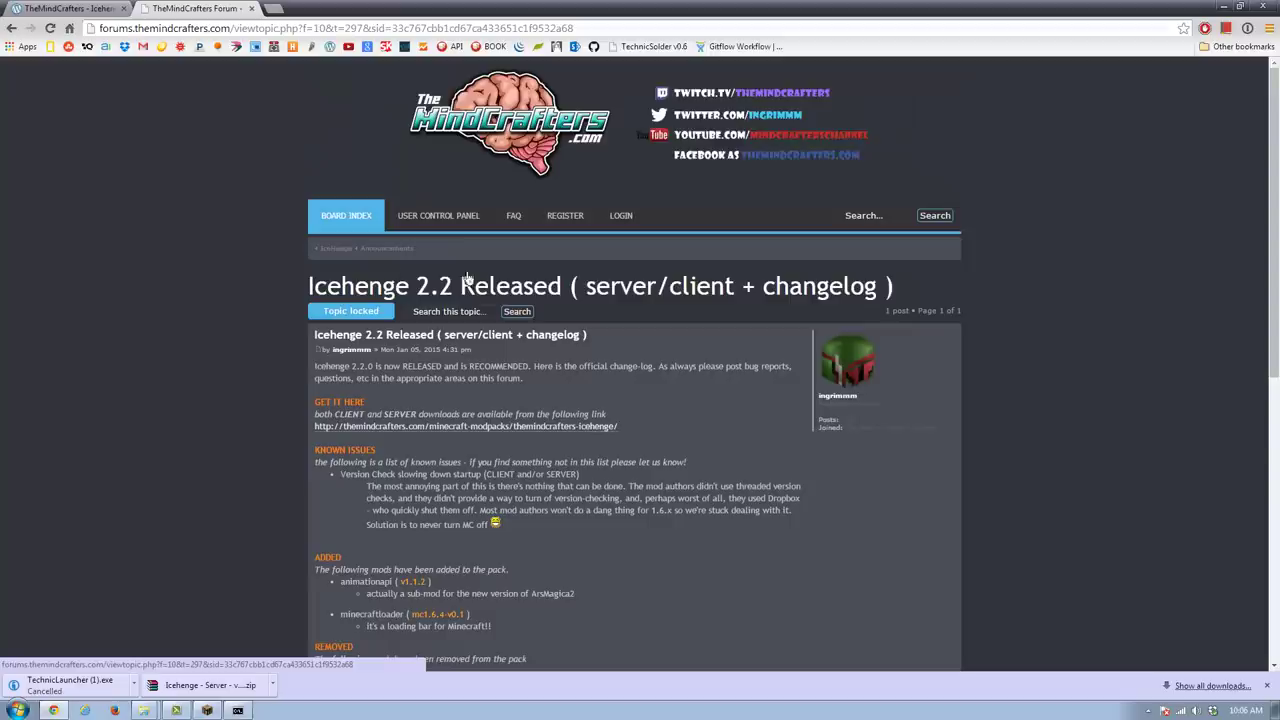
Return to the forum's board index and look through the sections down to Donor Lounge and Forum Help
{"action": "left_click", "coordinate": [360, 218]}
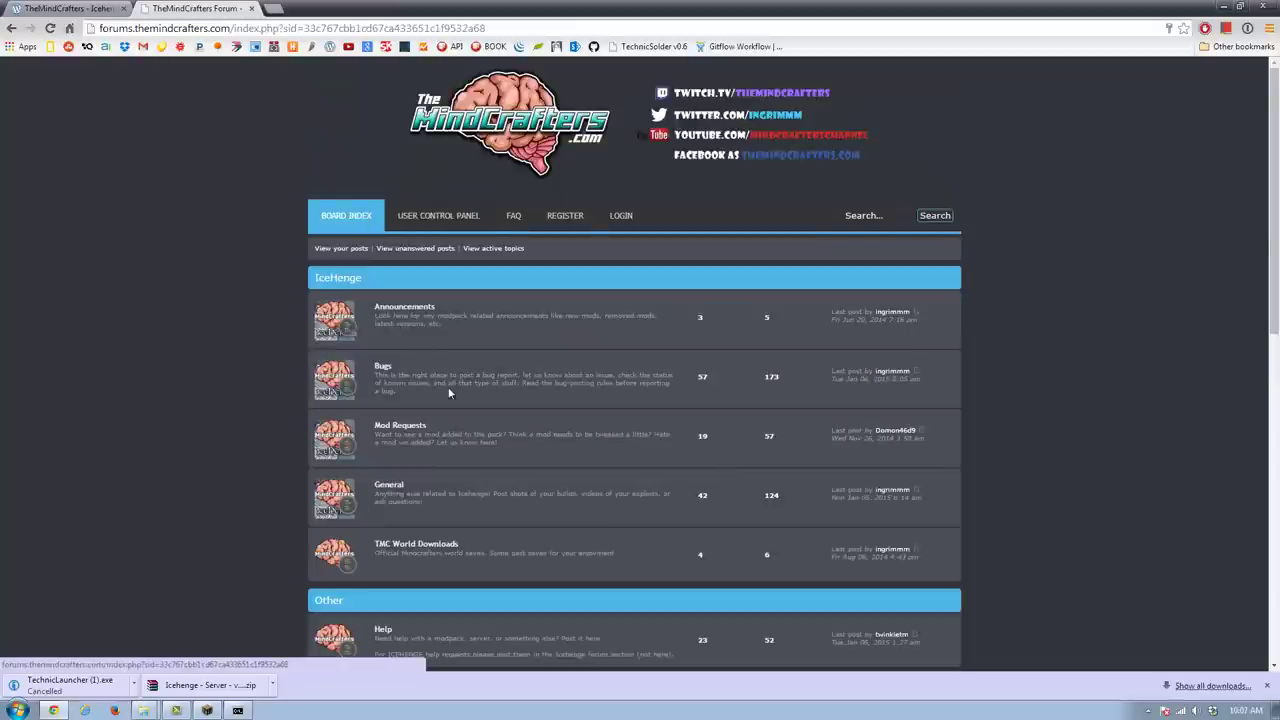
{"action": "scroll", "coordinate": [448, 395], "scroll_direction": "down", "scroll_amount": 7}
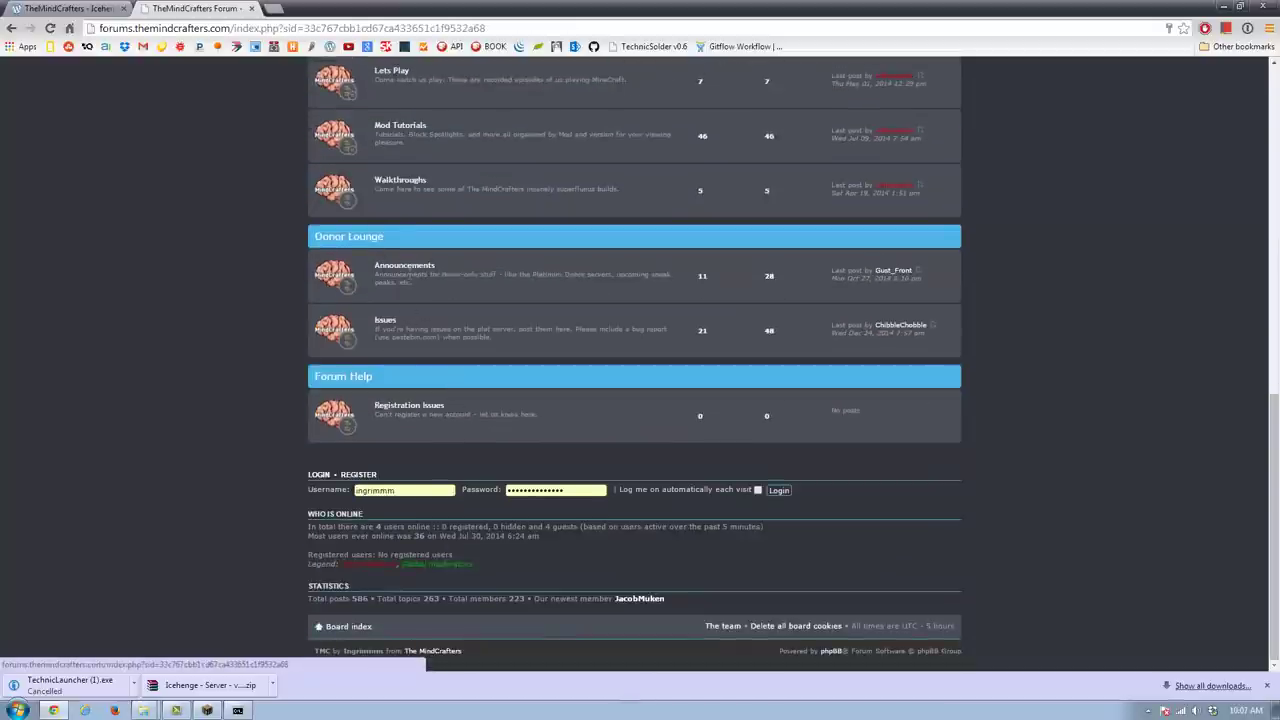
{"action": "scroll", "coordinate": [407, 155], "scroll_direction": "up", "scroll_amount": 1}
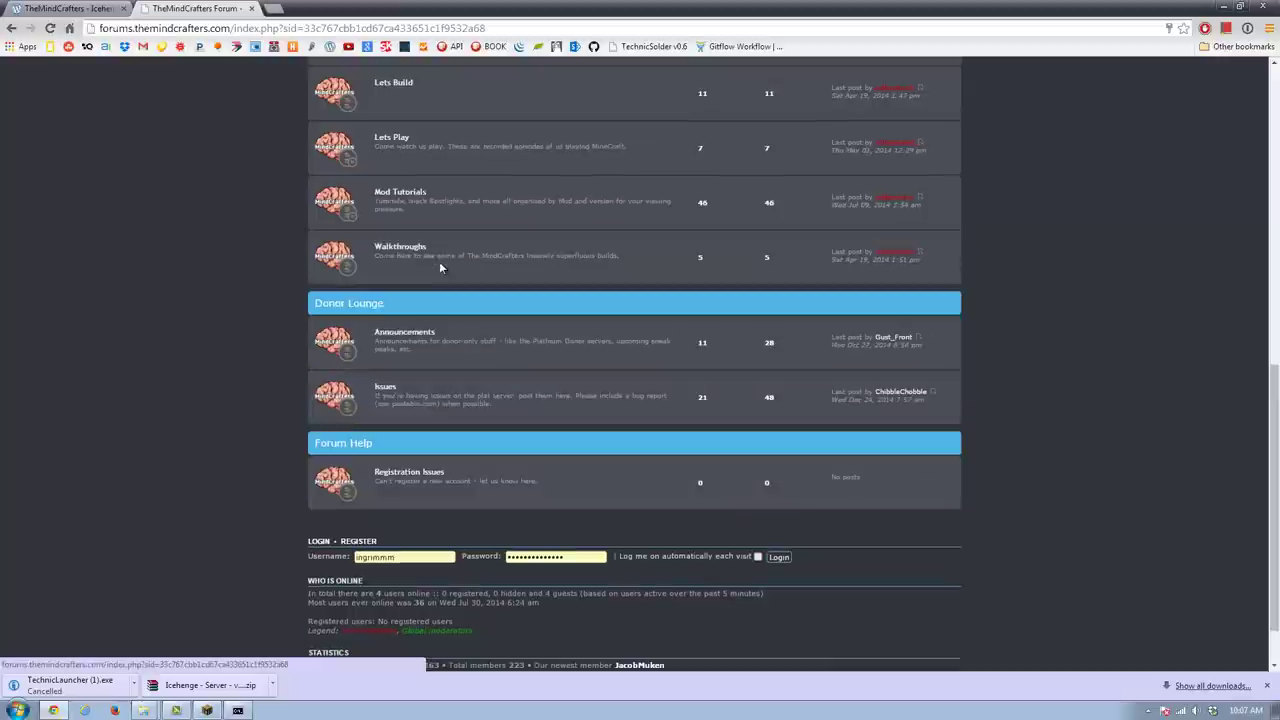
Open the Mod Tutorials forum under TMC Videos, look through its list of mods and go back to the board index
{"action": "left_click", "coordinate": [415, 194]}
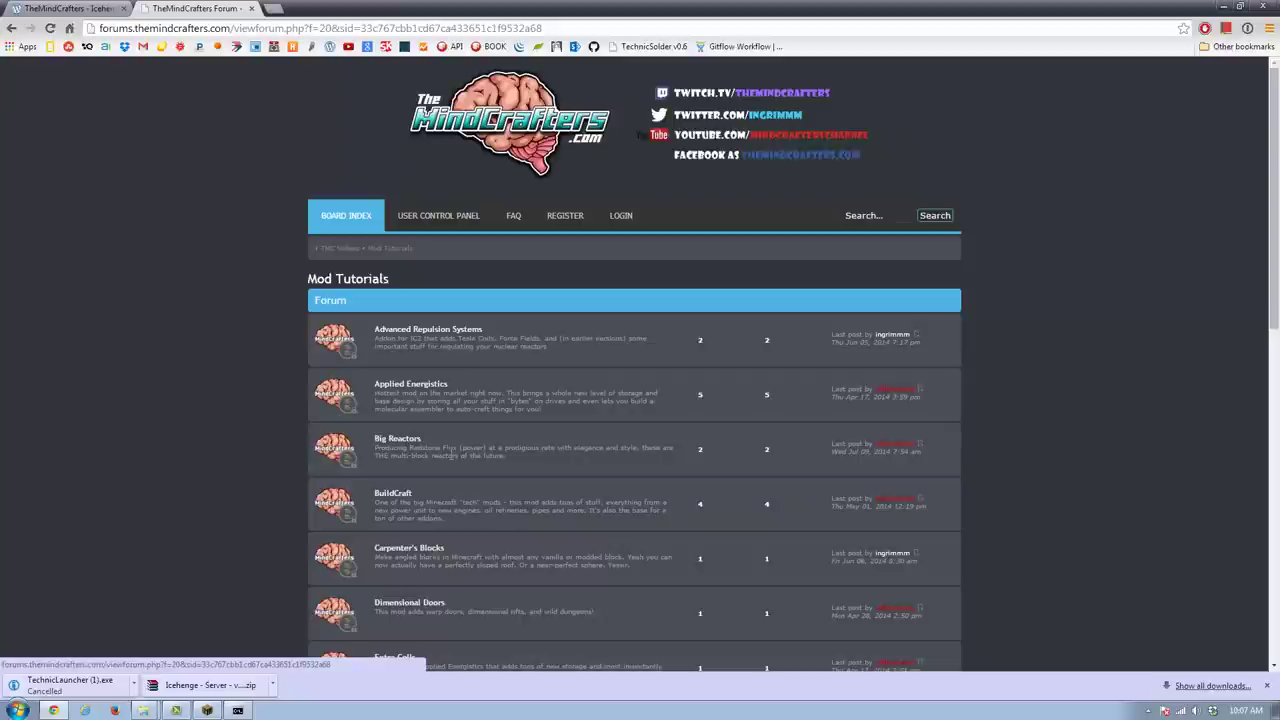
{"action": "scroll", "coordinate": [481, 457], "scroll_direction": "down", "scroll_amount": 4}
{"action": "scroll", "coordinate": [480, 454], "scroll_direction": "down", "scroll_amount": 3}
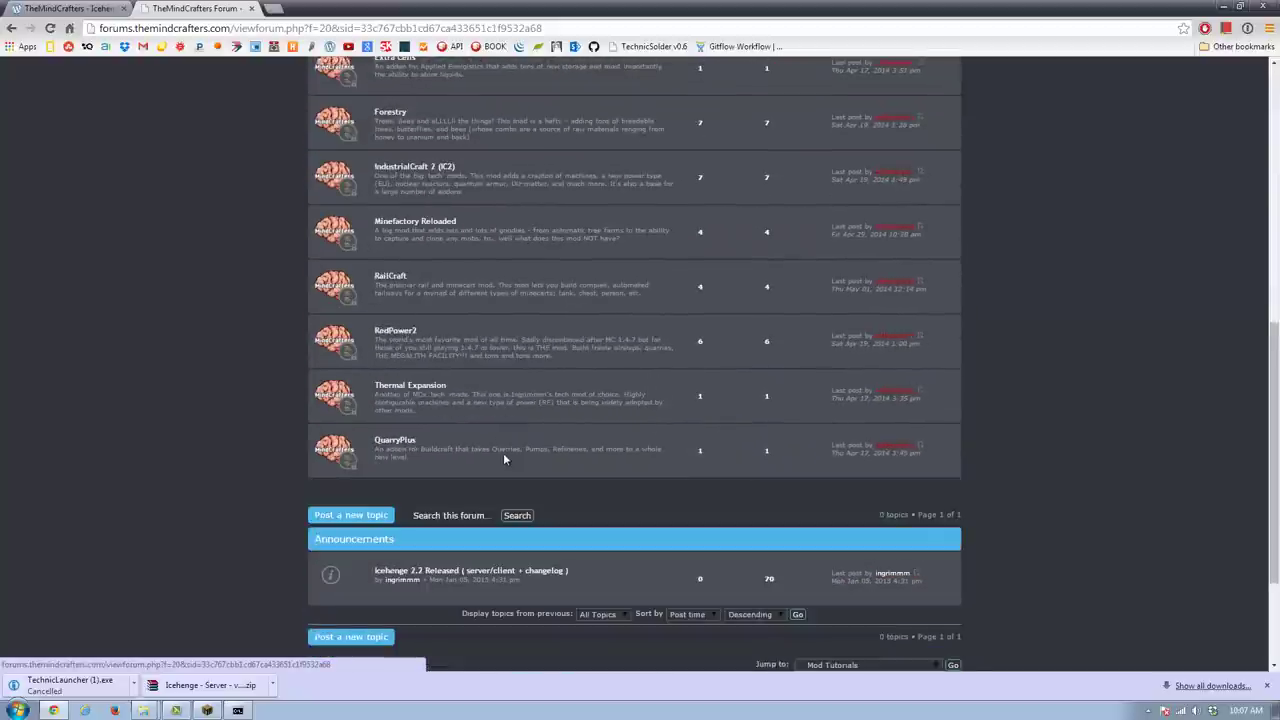
{"action": "scroll", "coordinate": [503, 452], "scroll_direction": "up", "scroll_amount": 5}
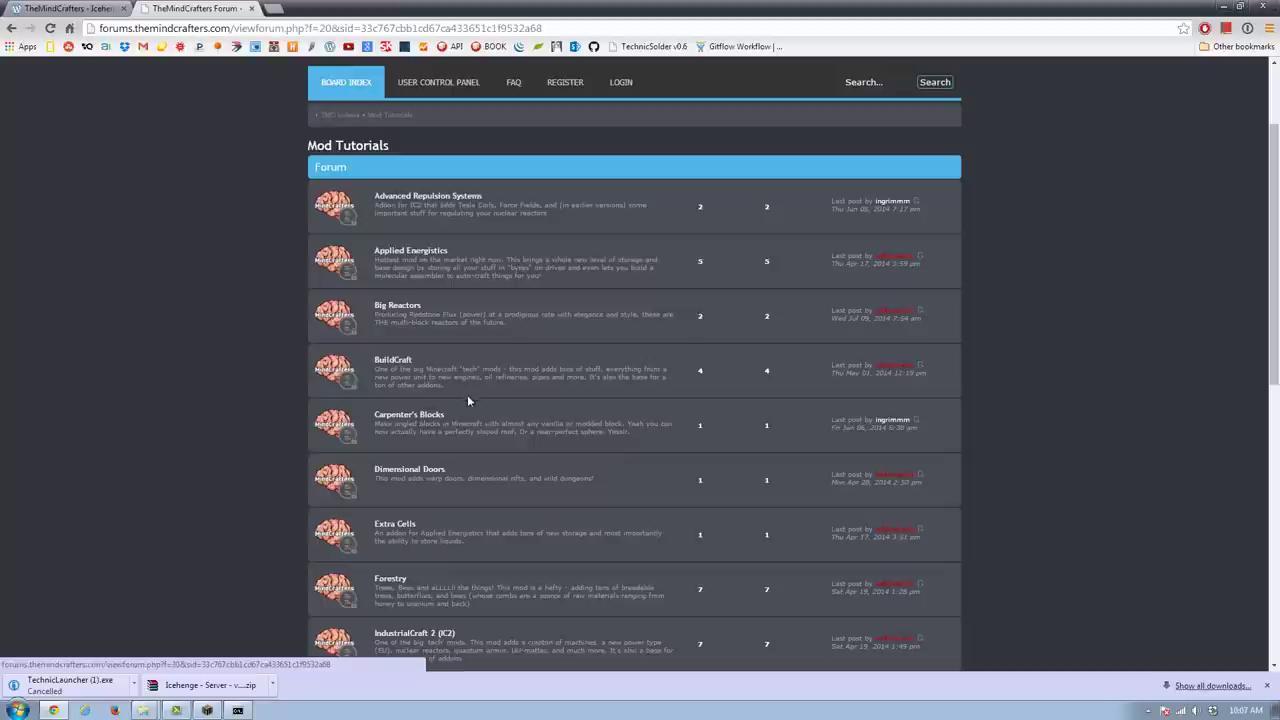
{"action": "scroll", "coordinate": [464, 414], "scroll_direction": "up", "scroll_amount": 2}
{"action": "scroll", "coordinate": [464, 414], "scroll_direction": "down", "scroll_amount": 3}
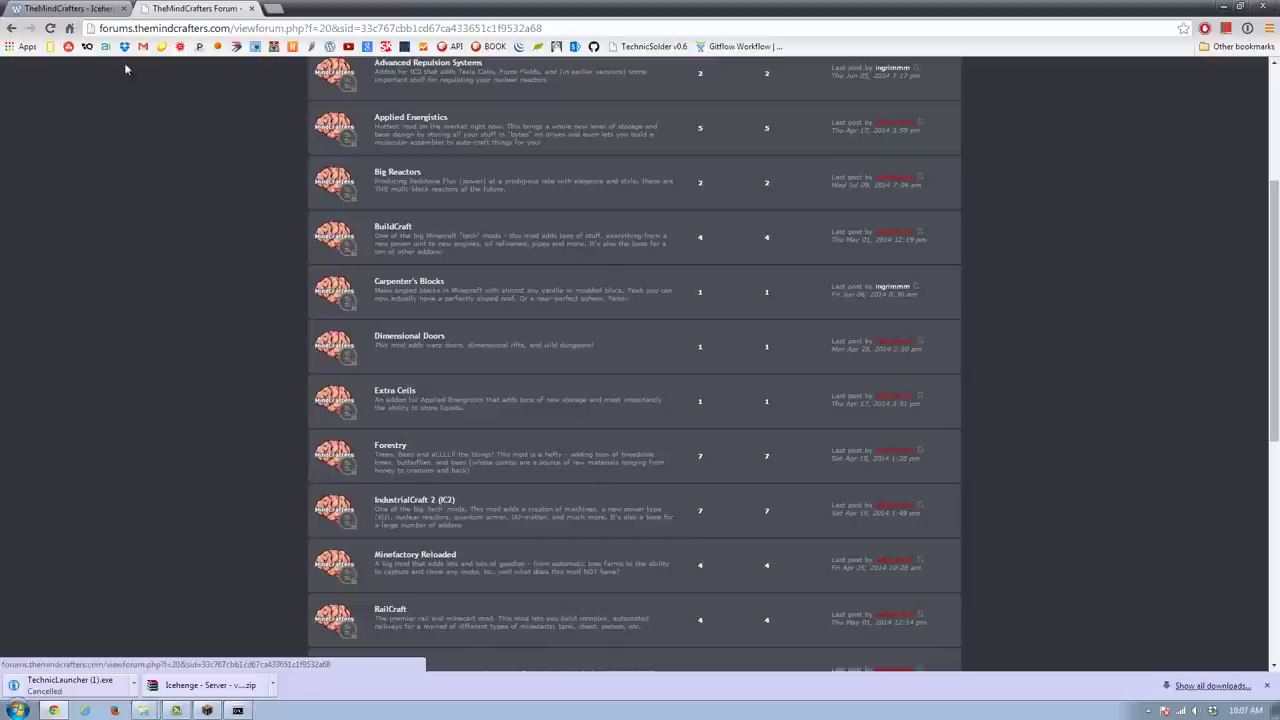
{"action": "scroll", "coordinate": [302, 305], "scroll_direction": "down", "scroll_amount": 2}
{"action": "scroll", "coordinate": [301, 305], "scroll_direction": "up", "scroll_amount": 4}
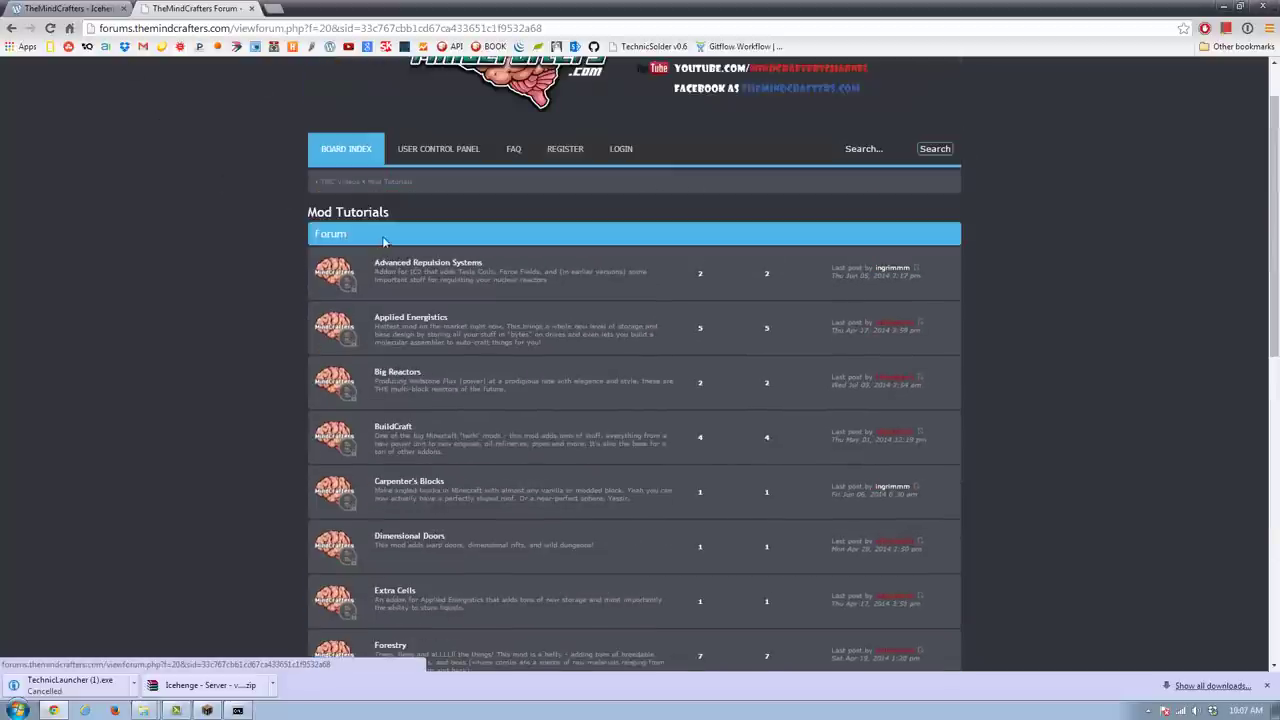
{"action": "left_click", "coordinate": [345, 148]}
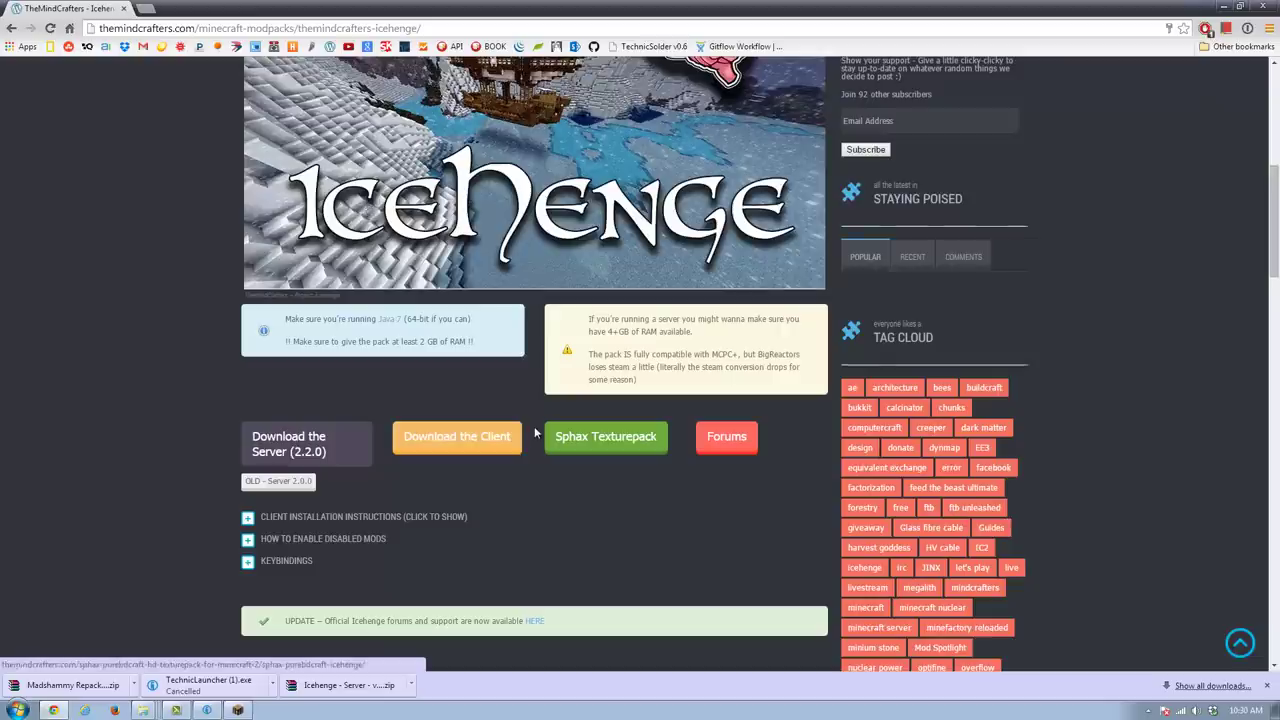
Look through the Icehenge modpack page, from the banner and changelogs down to the permissions text in the MODS section
{"action": "scroll", "coordinate": [532, 427], "scroll_direction": "down", "scroll_amount": 3}
{"action": "scroll", "coordinate": [532, 427], "scroll_direction": "up", "scroll_amount": 5}
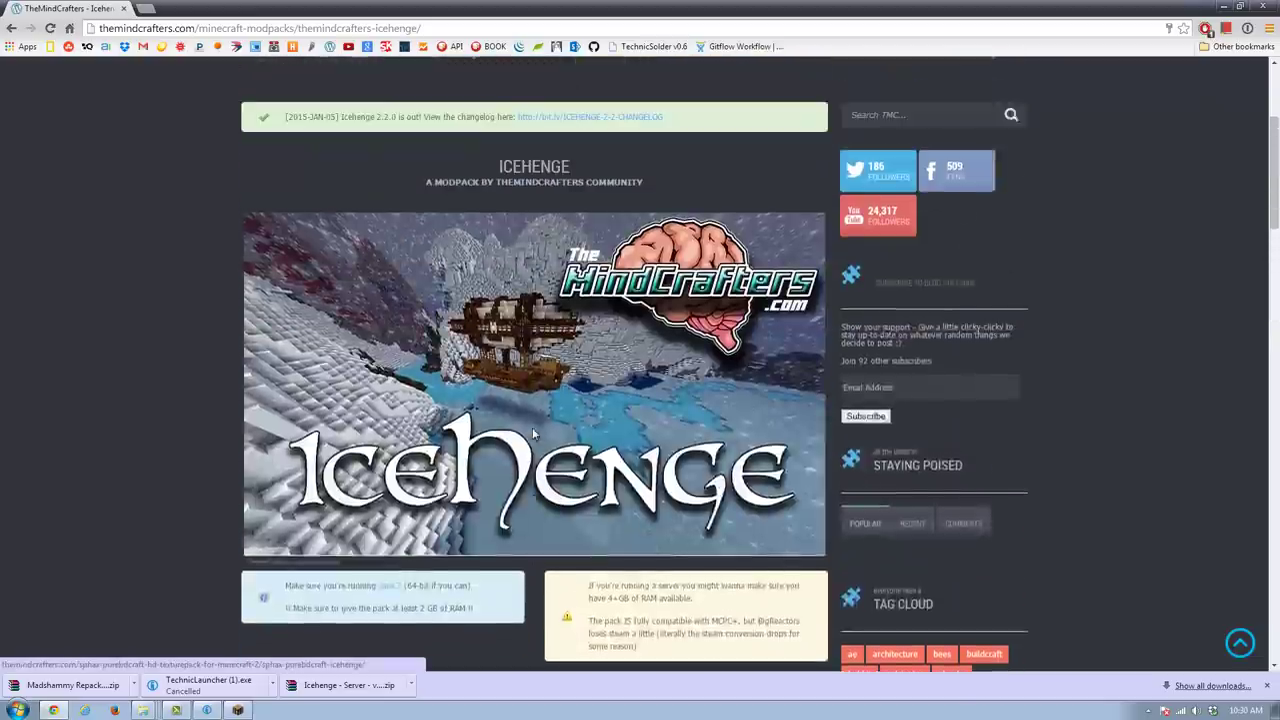
{"action": "scroll", "coordinate": [535, 436], "scroll_direction": "down", "scroll_amount": 1}
{"action": "scroll", "coordinate": [535, 436], "scroll_direction": "up", "scroll_amount": 1}
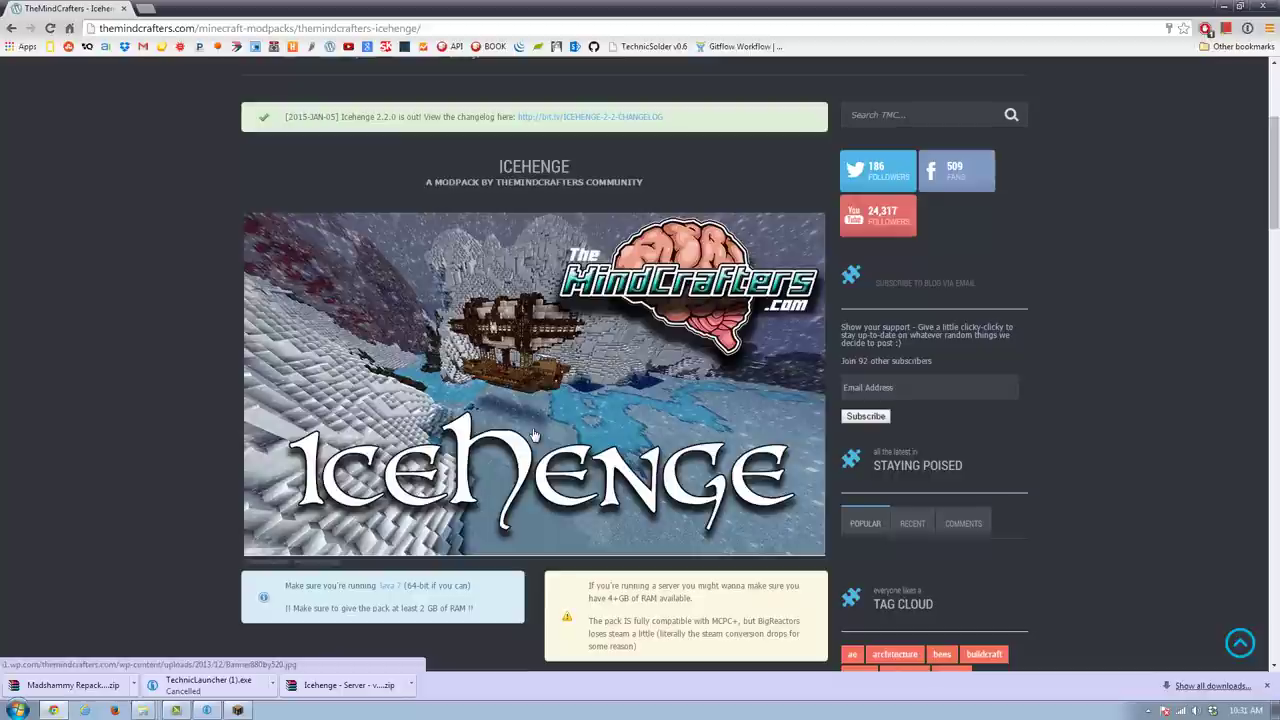
{"action": "scroll", "coordinate": [535, 435], "scroll_direction": "up", "scroll_amount": 3}
{"action": "scroll", "coordinate": [534, 430], "scroll_direction": "down", "scroll_amount": 15}
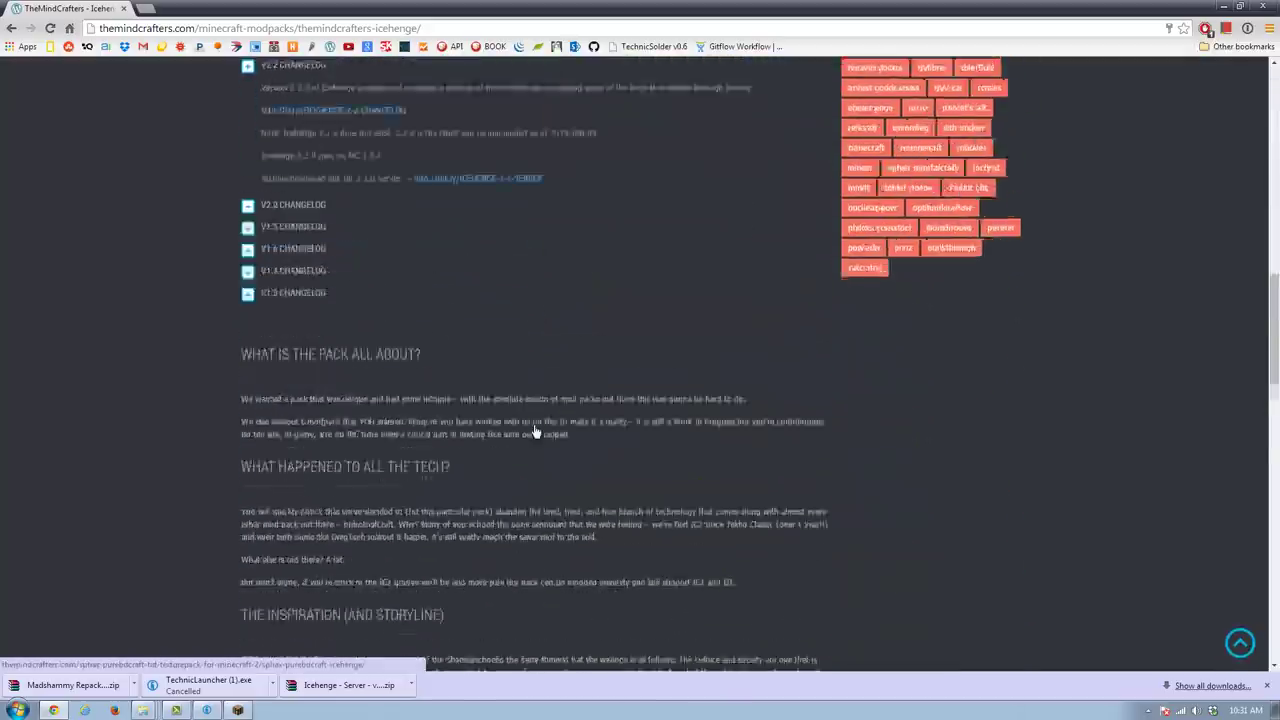
{"action": "scroll", "coordinate": [533, 424], "scroll_direction": "down", "scroll_amount": 15}
{"action": "scroll", "coordinate": [340, 190], "scroll_direction": "up", "scroll_amount": 3}
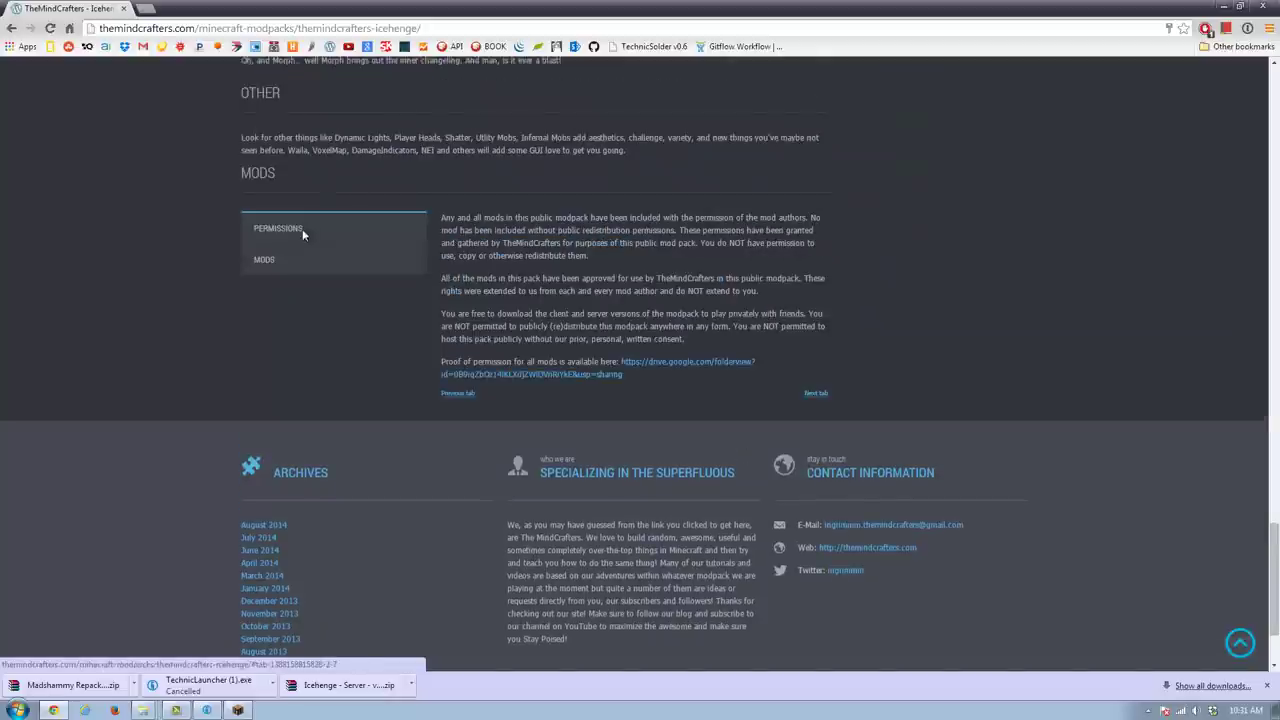
Go back up the Icehenge modpack page to its banner, changelog notice and the notes on Java and RAM
{"action": "scroll", "coordinate": [390, 184], "scroll_direction": "up", "scroll_amount": 20}
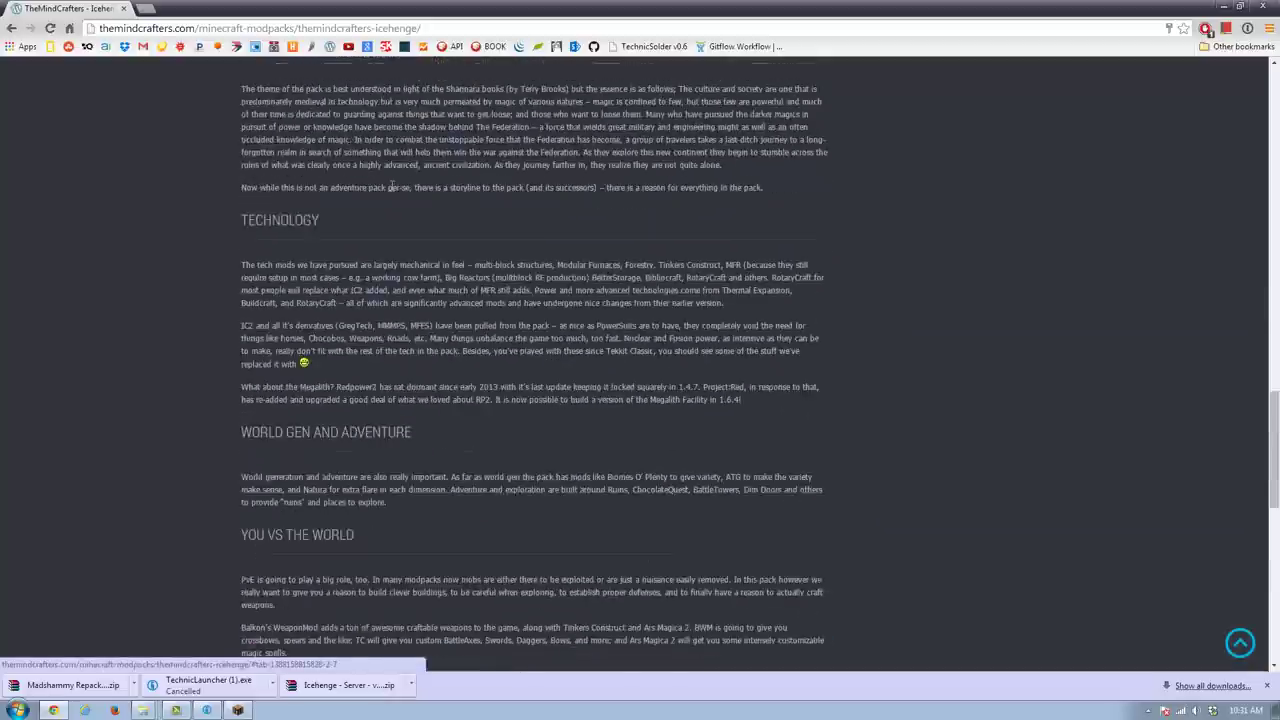
{"action": "scroll", "coordinate": [393, 192], "scroll_direction": "up", "scroll_amount": 4}
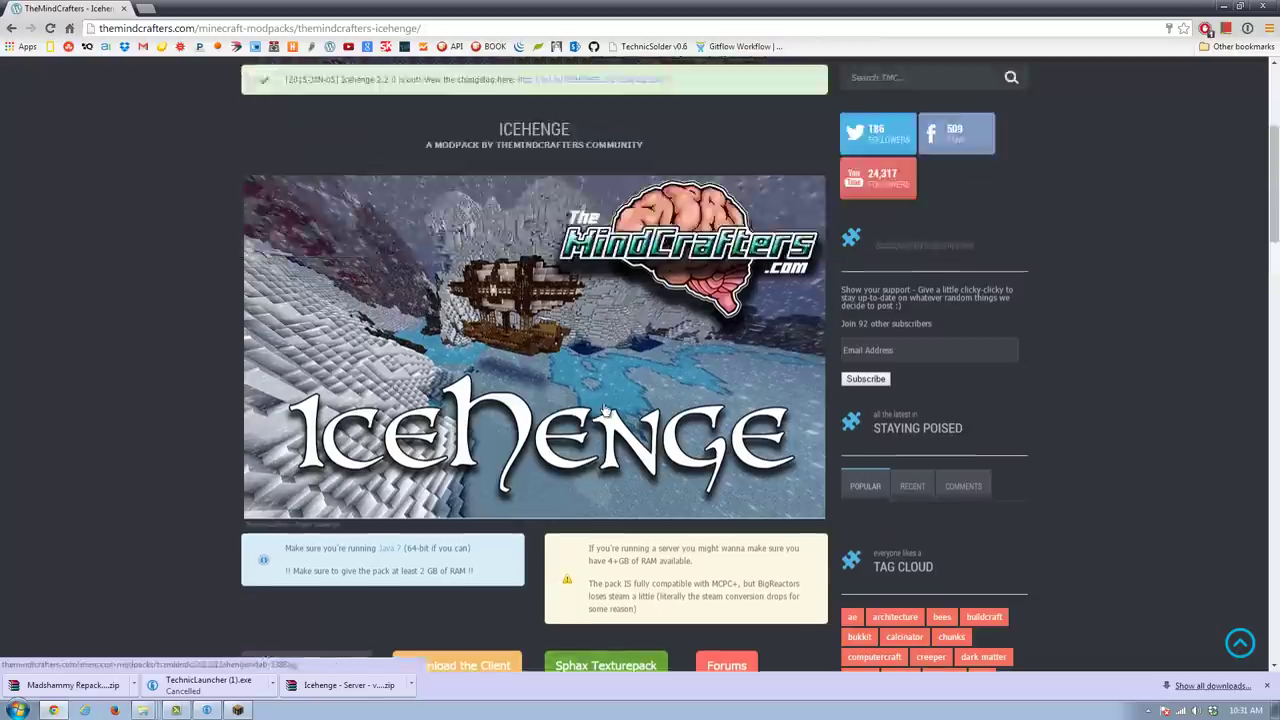
{"action": "scroll", "coordinate": [607, 430], "scroll_direction": "up", "scroll_amount": 2}
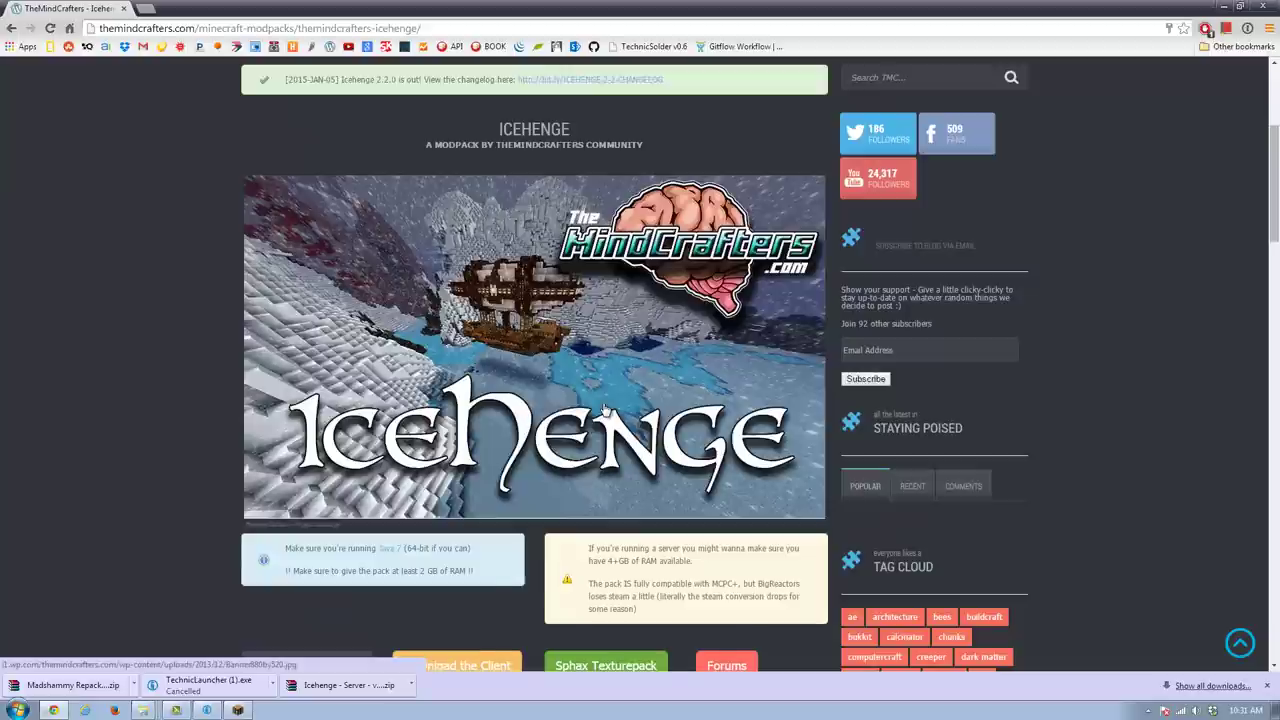
{"action": "scroll", "coordinate": [607, 409], "scroll_direction": "up", "scroll_amount": 1}
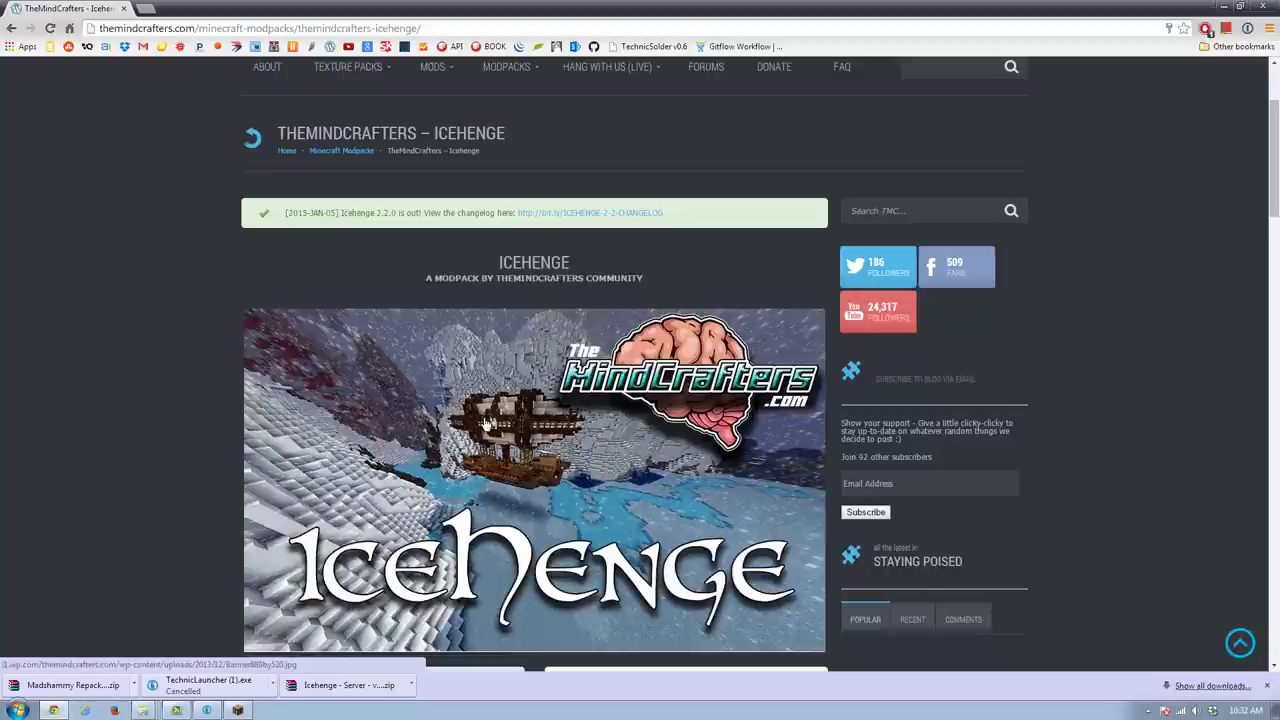
{"action": "scroll", "coordinate": [495, 420], "scroll_direction": "up", "scroll_amount": 2}
{"action": "scroll", "coordinate": [510, 415], "scroll_direction": "down", "scroll_amount": 3}
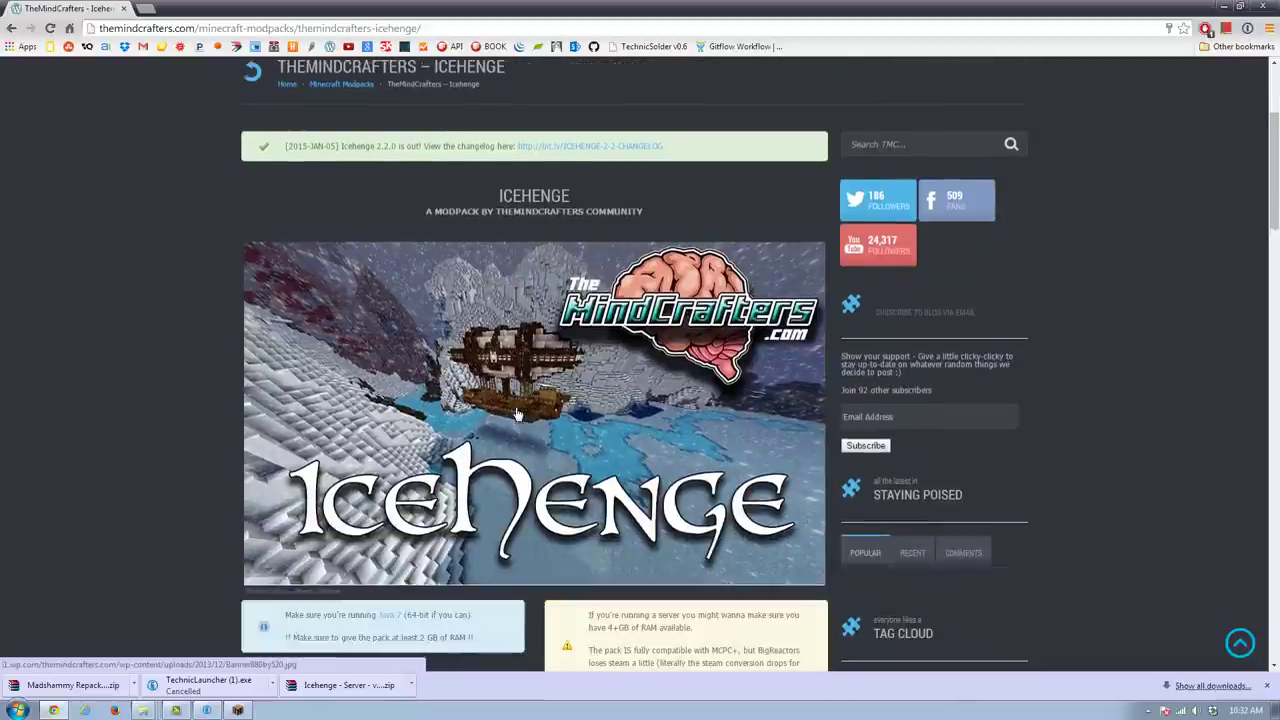
{"action": "scroll", "coordinate": [518, 414], "scroll_direction": "down", "scroll_amount": 1}
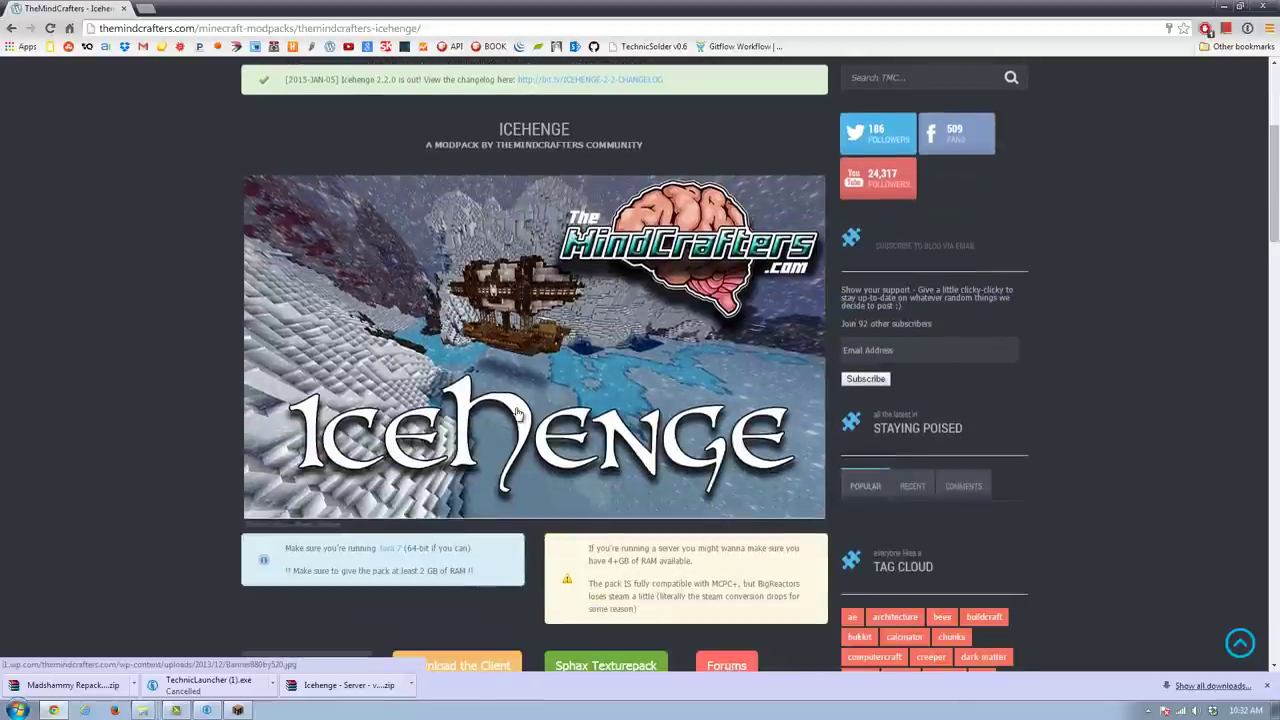